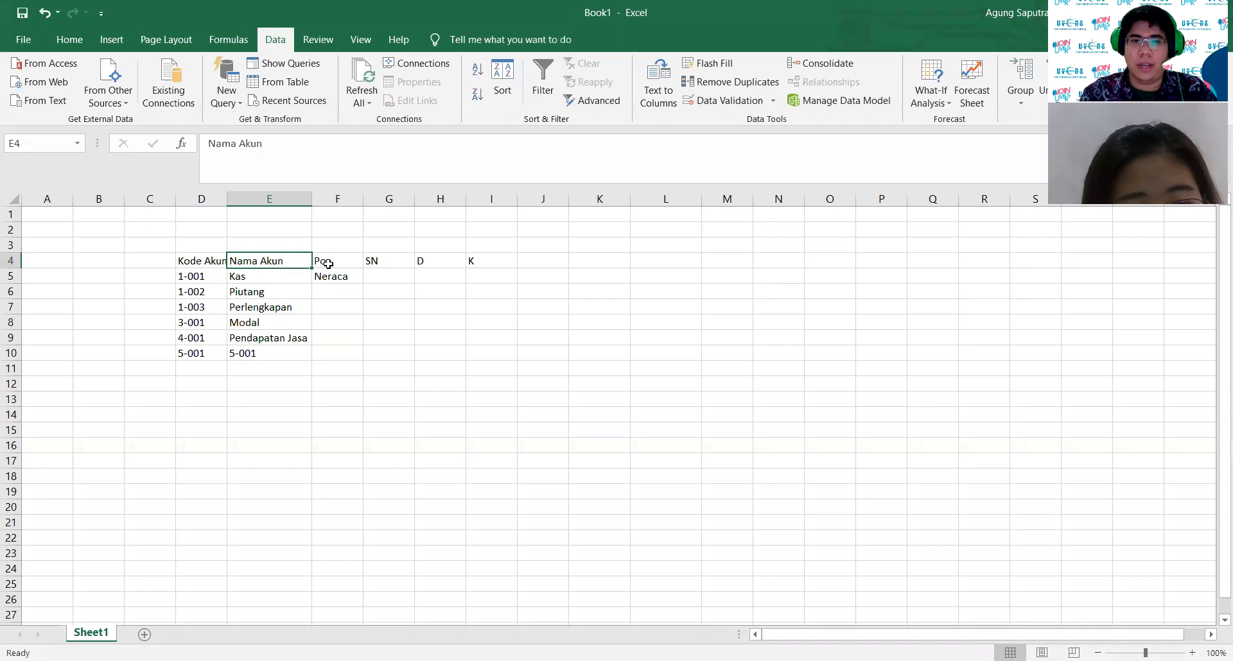
pyautogui.click(388, 262)
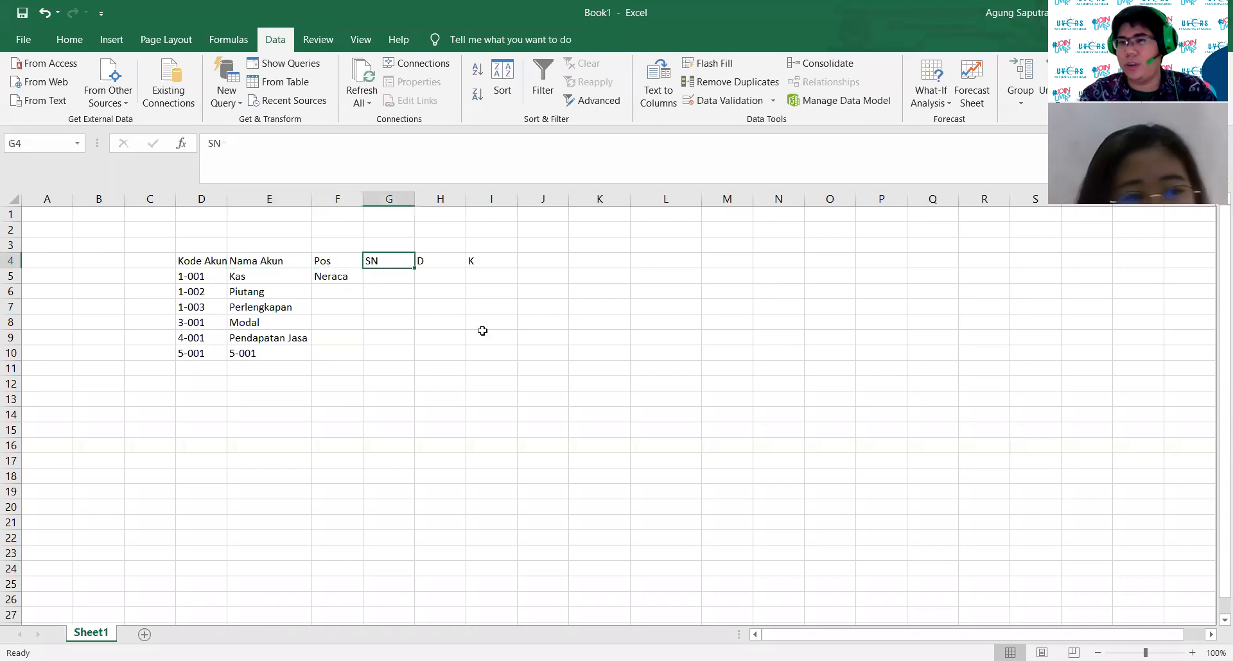
pyautogui.click(396, 247)
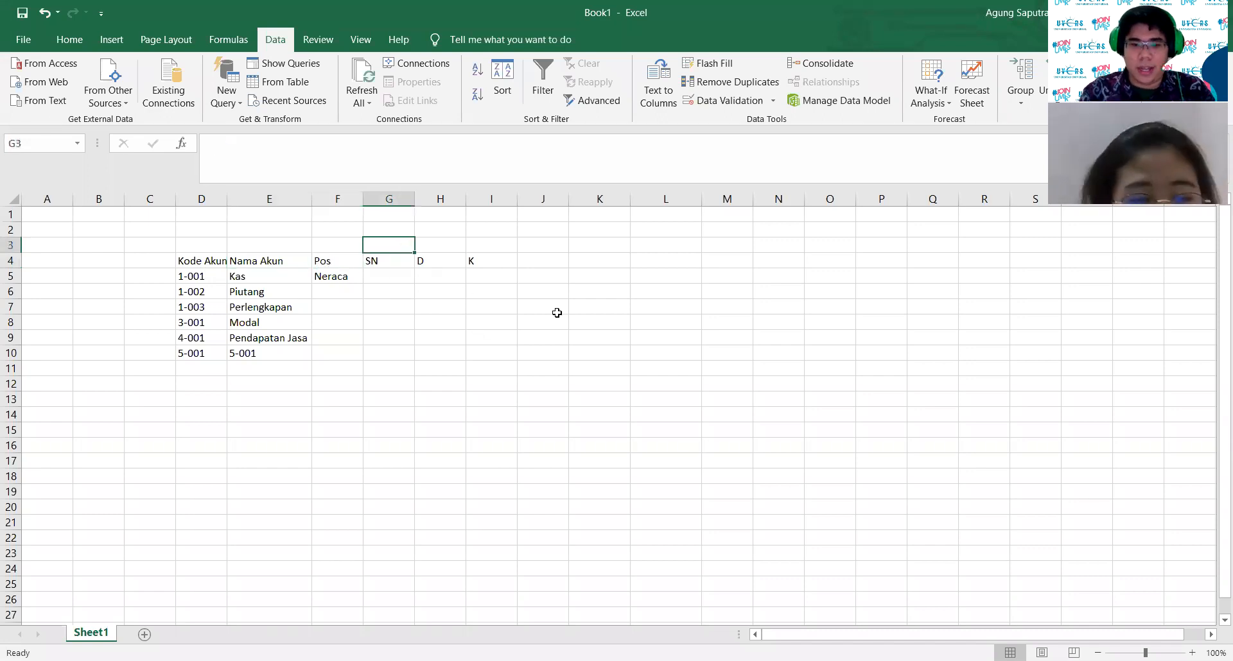
pyautogui.write('Saldo Normal')
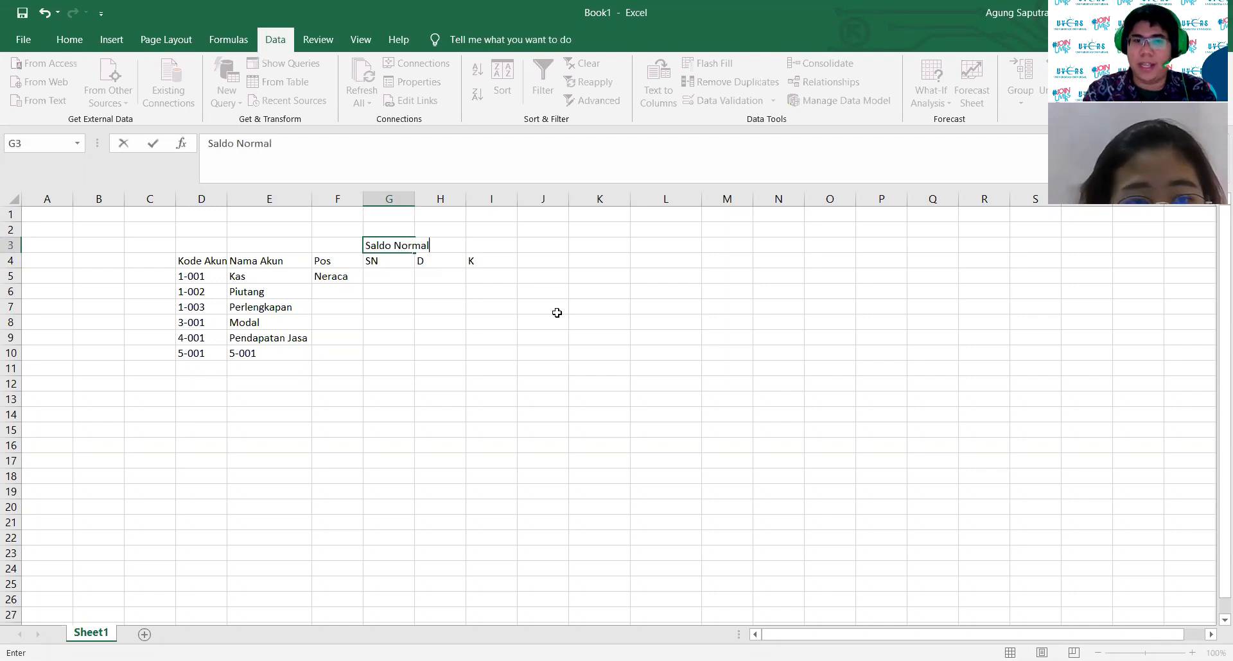
pyautogui.press('Return')
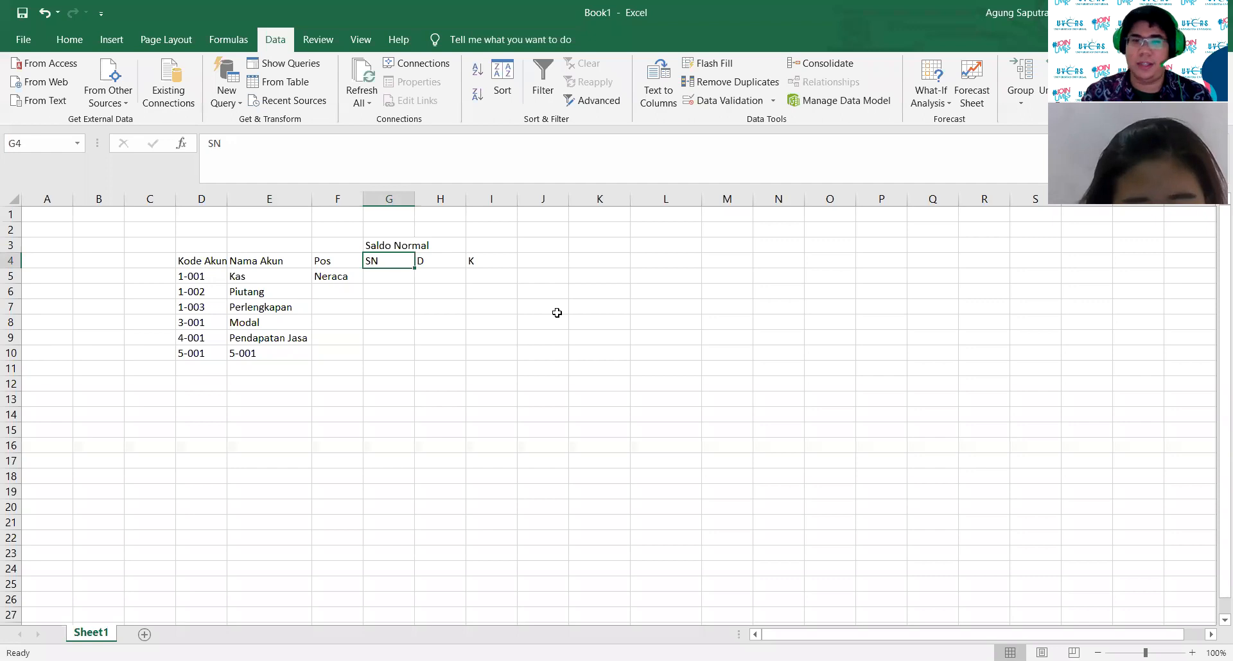
pyautogui.click(388, 247)
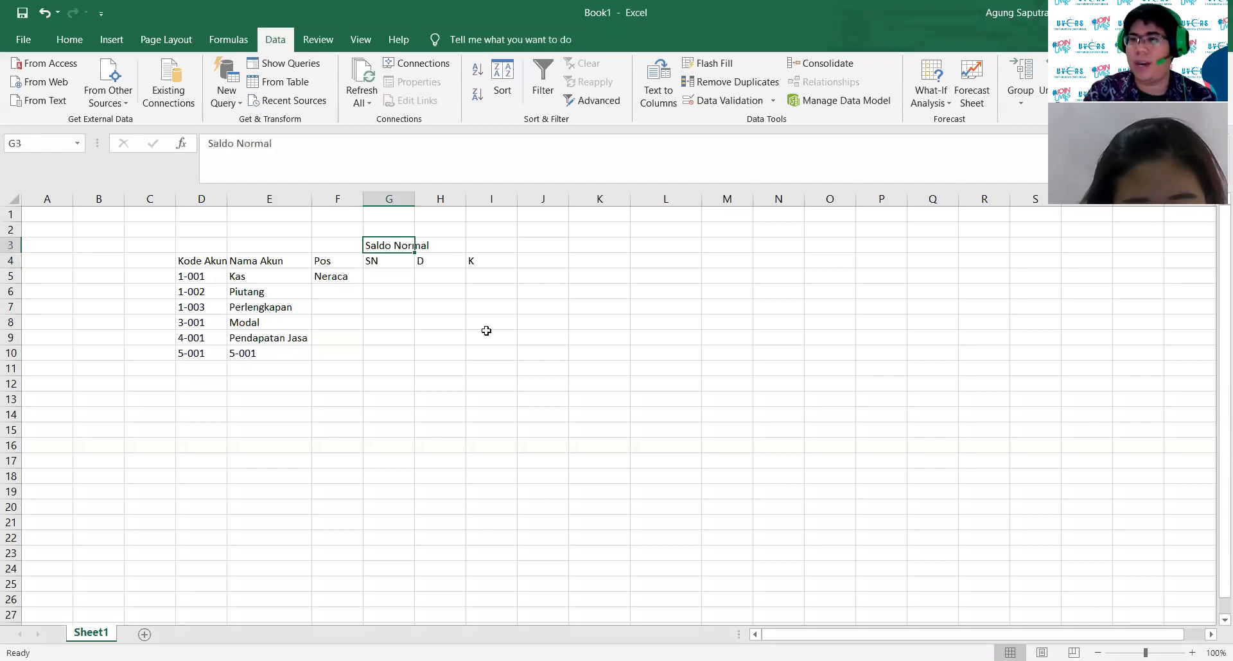
pyautogui.press('BackSpace')
pyautogui.click(486, 331)
# Step: Center the table headers from Kode Akun to K in D4:I4
pyautogui.click(441, 264)
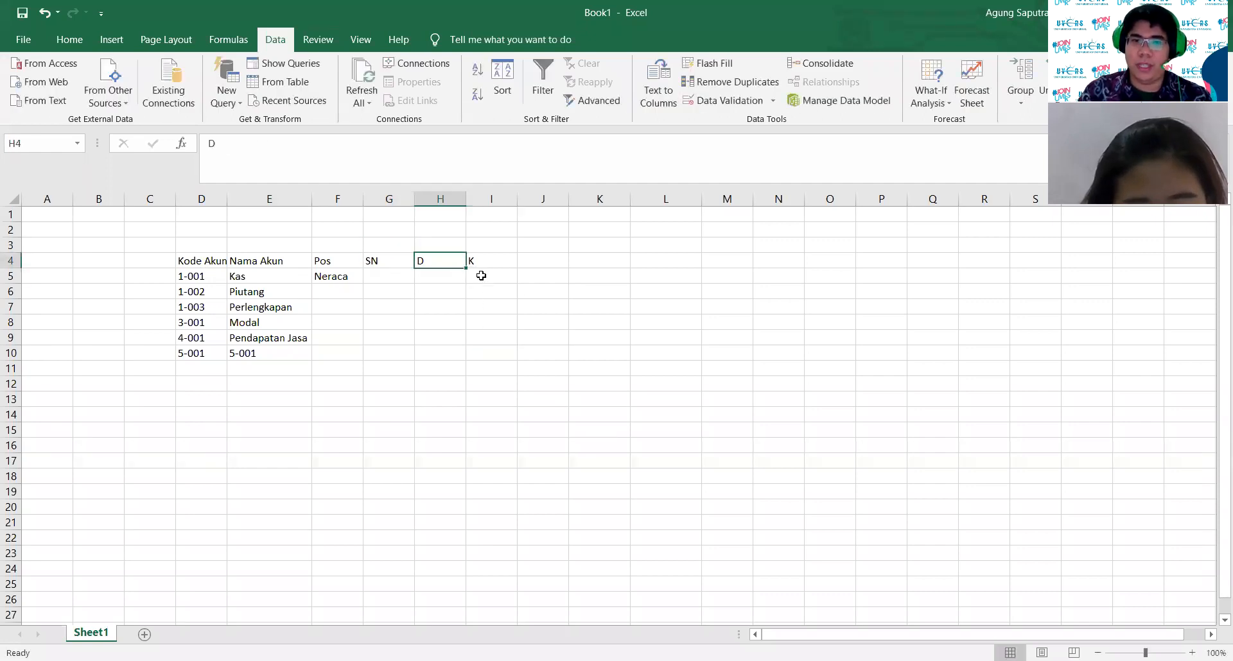
pyautogui.click(479, 262)
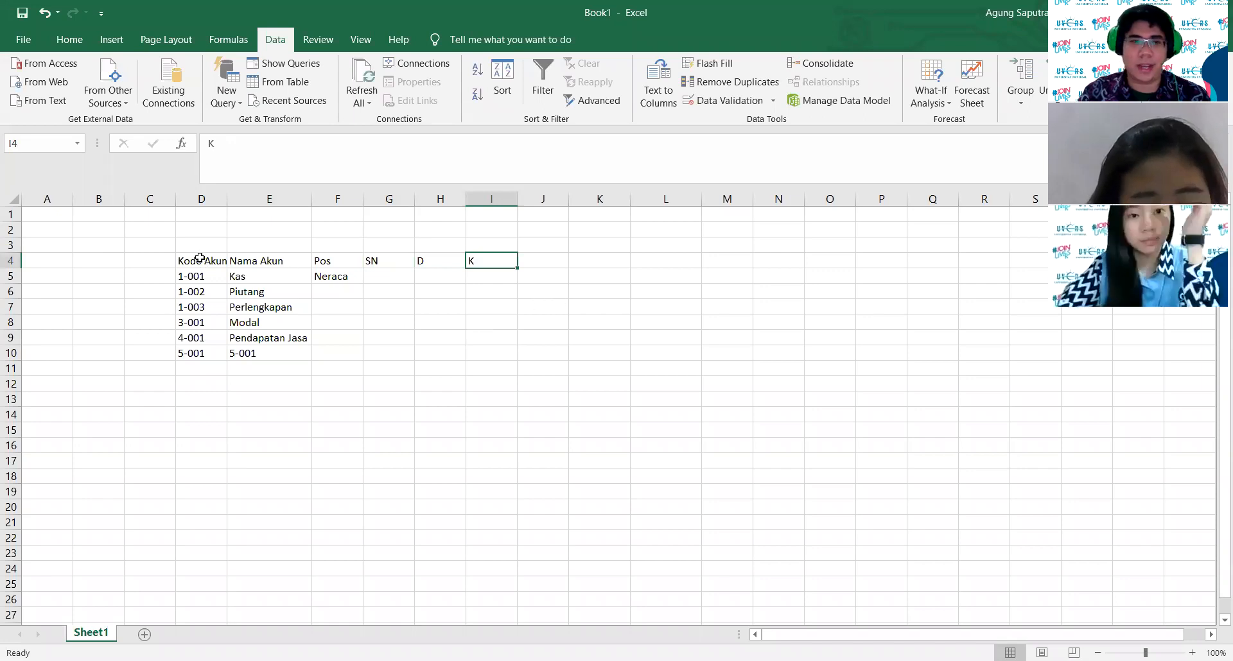
pyautogui.moveTo(199, 260); pyautogui.dragTo(484, 260)
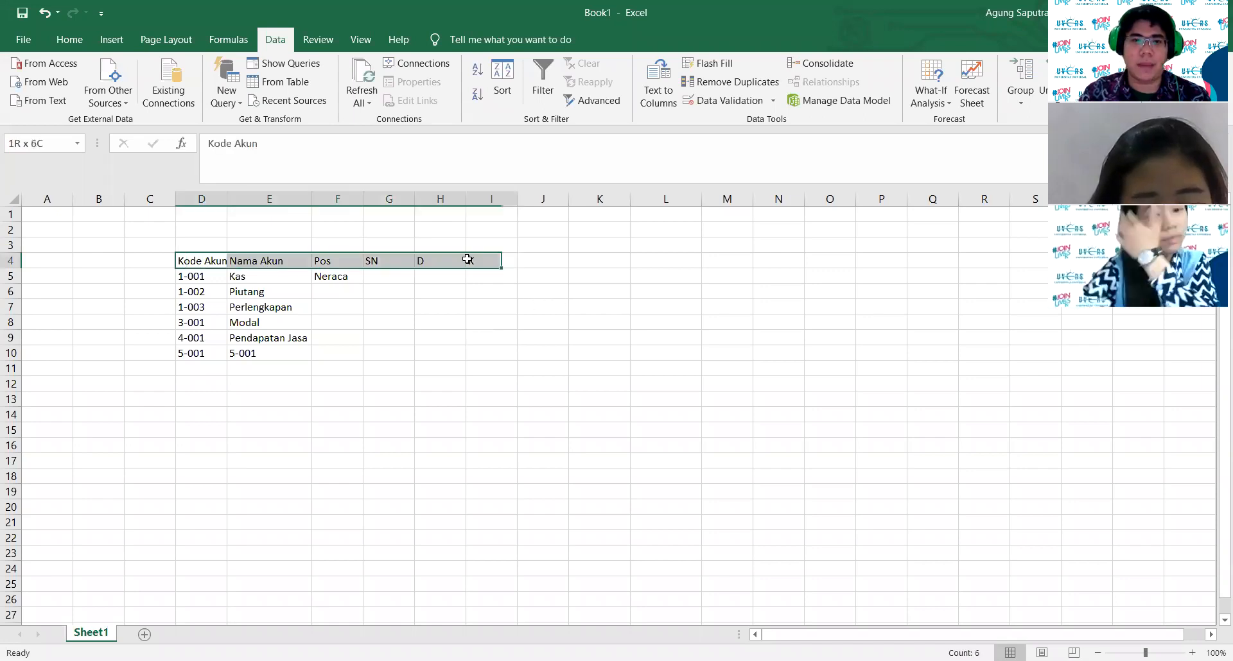
pyautogui.click(70, 40)
pyautogui.click(335, 96)
pyautogui.click(748, 293)
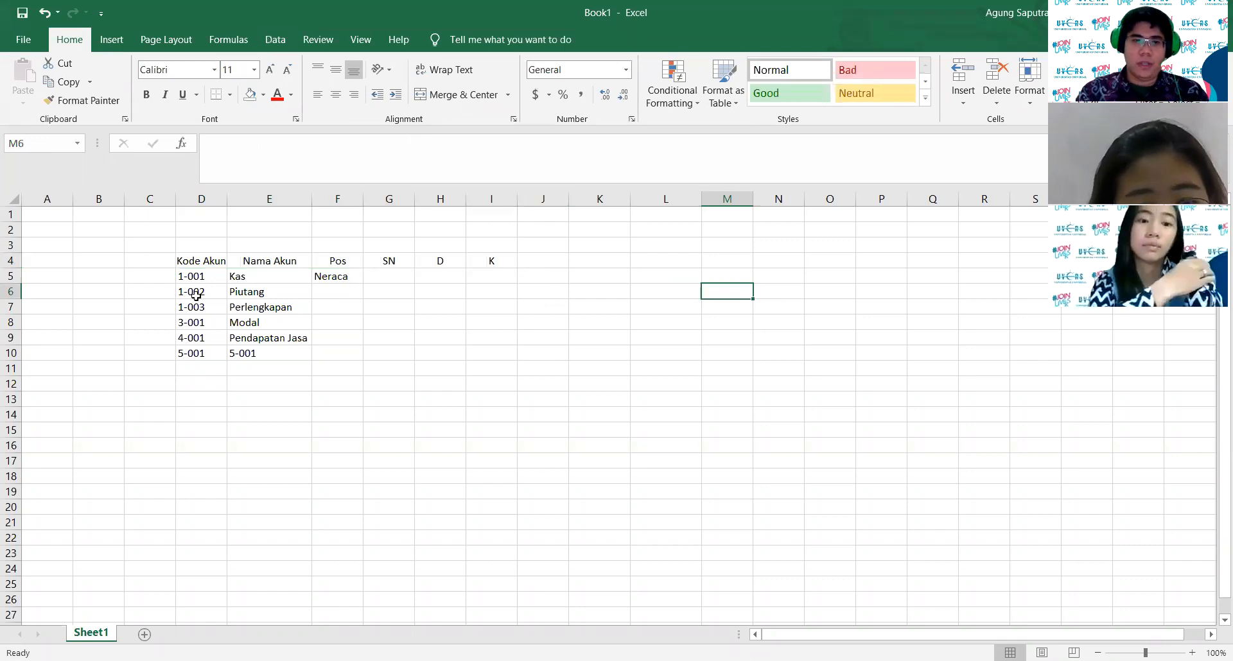
pyautogui.moveTo(193, 276); pyautogui.dragTo(196, 322)
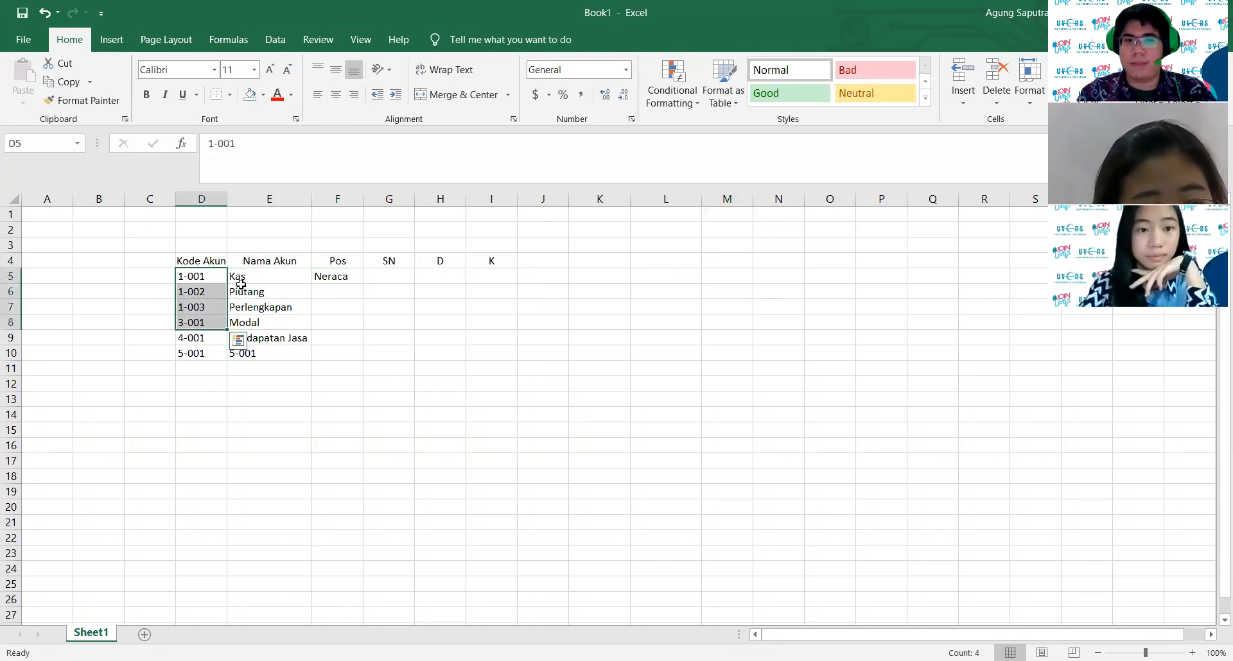
pyautogui.click(246, 277)
pyautogui.moveTo(248, 286); pyautogui.dragTo(253, 347)
pyautogui.click(418, 350)
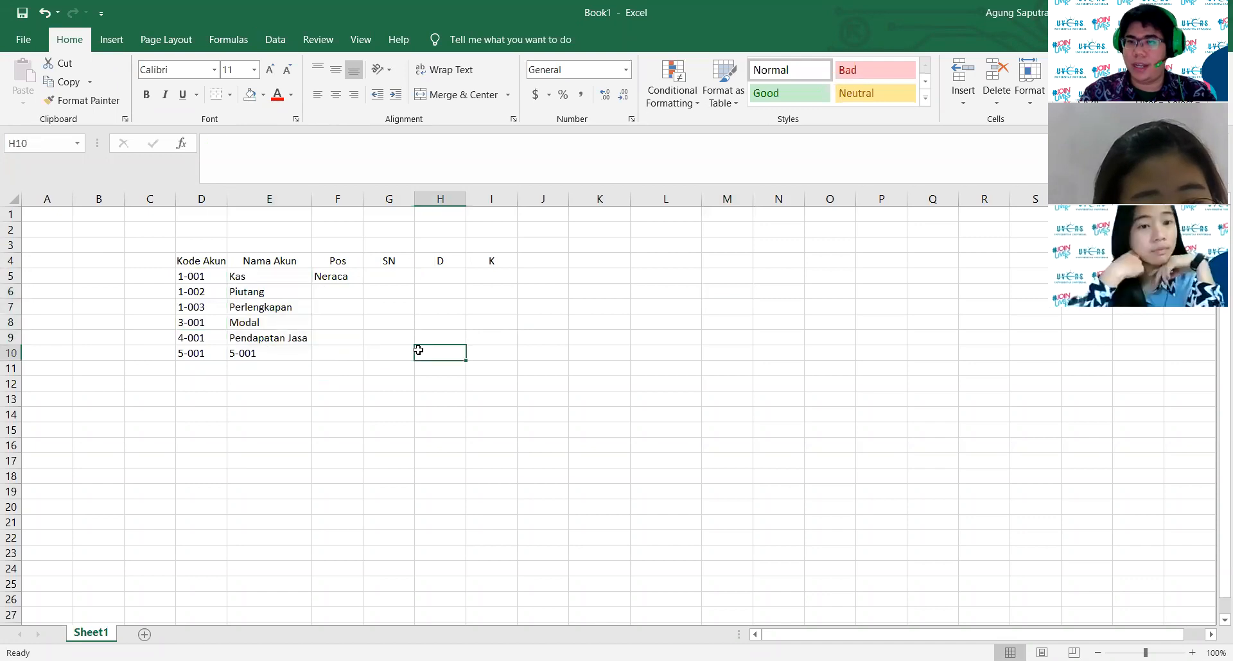
# Step: Open the data validation rule of Pos cell F5 and examine its allowed type and list source
pyautogui.click(339, 277)
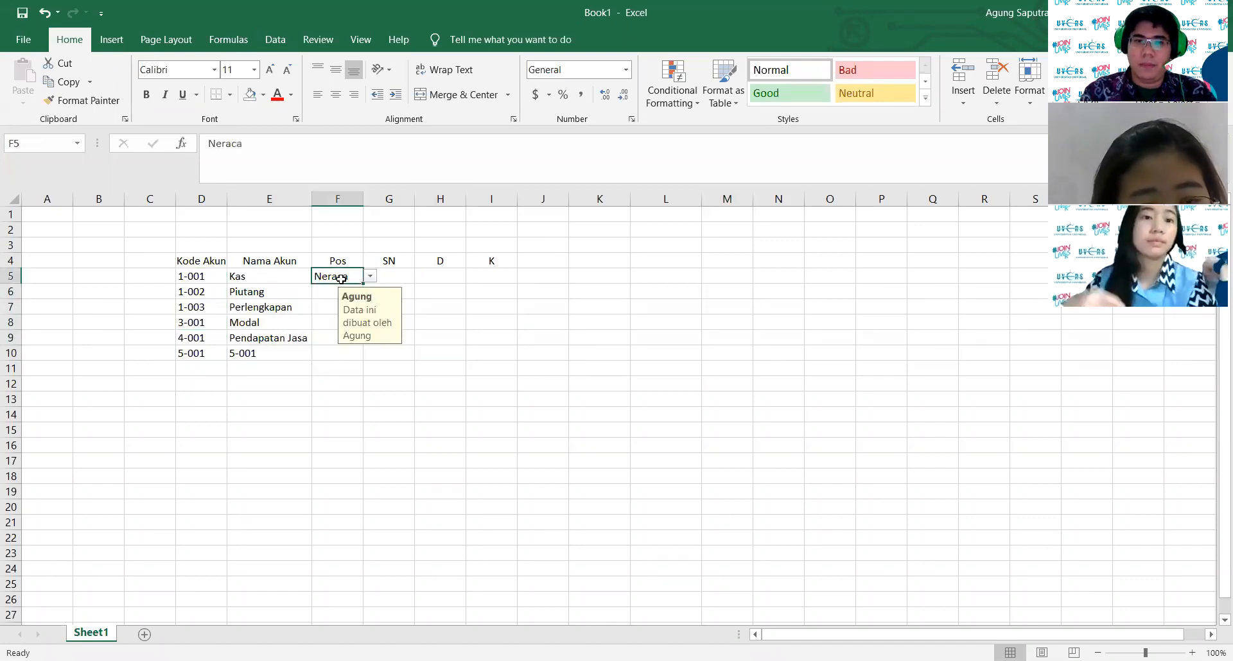
pyautogui.click(288, 44)
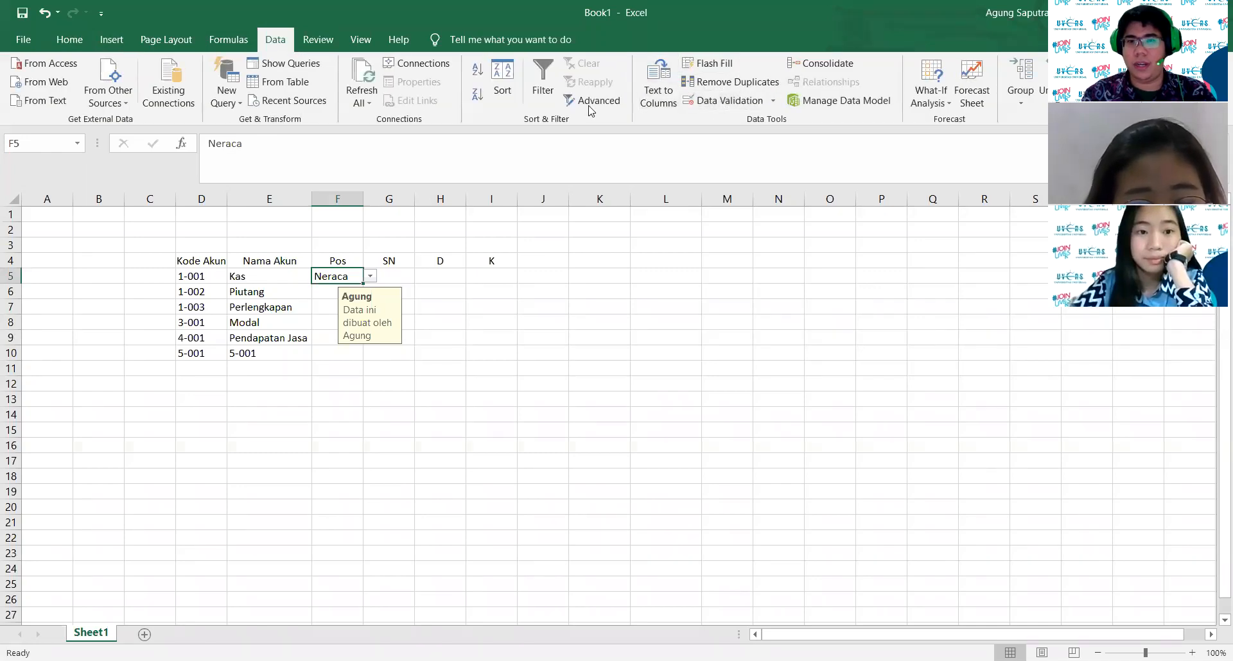
pyautogui.click(732, 103)
pyautogui.click(461, 226)
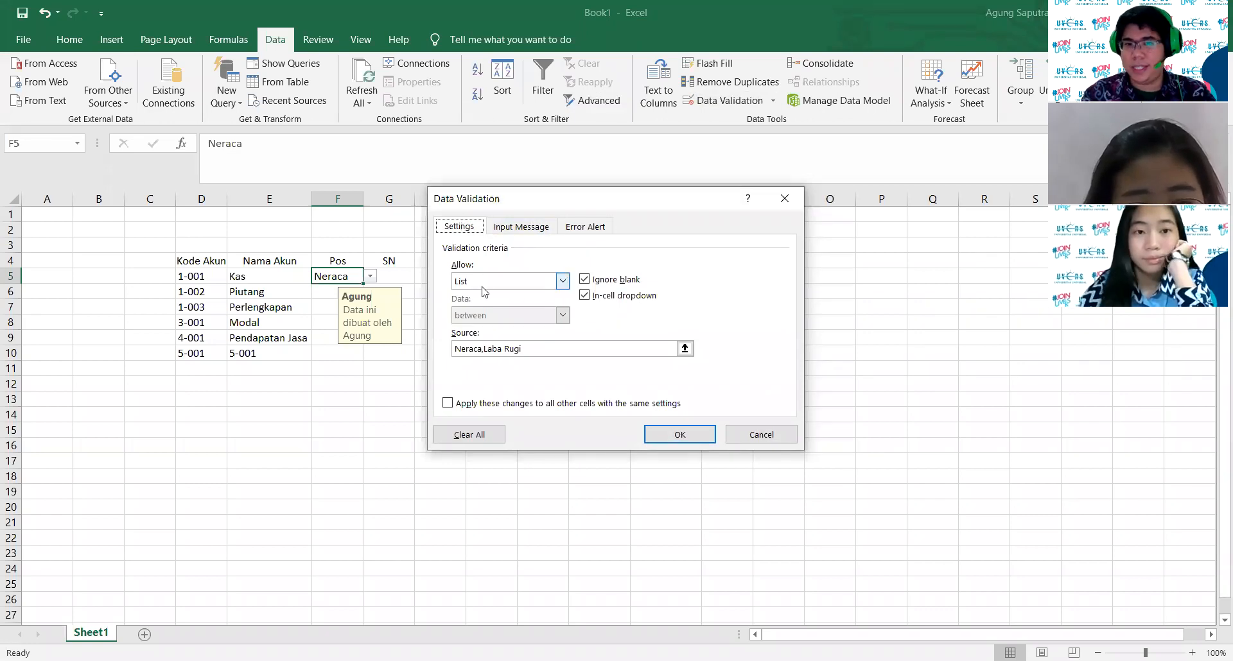
pyautogui.click(461, 348)
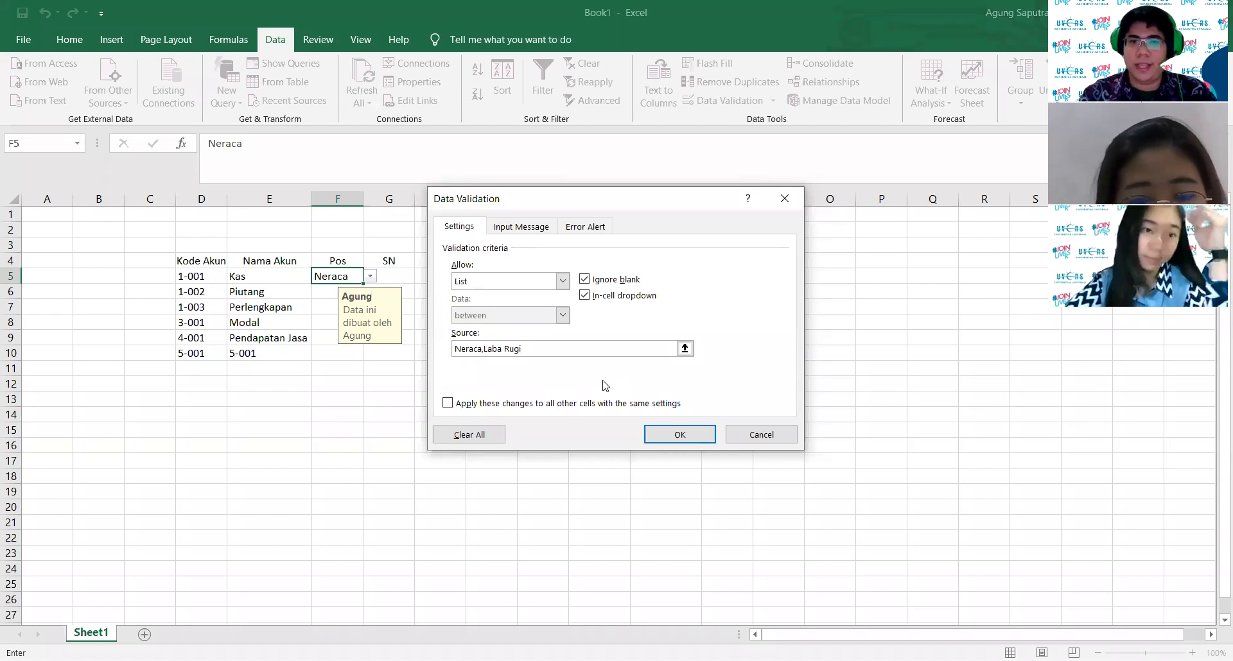
pyautogui.click(555, 134)
pyautogui.click(615, 352)
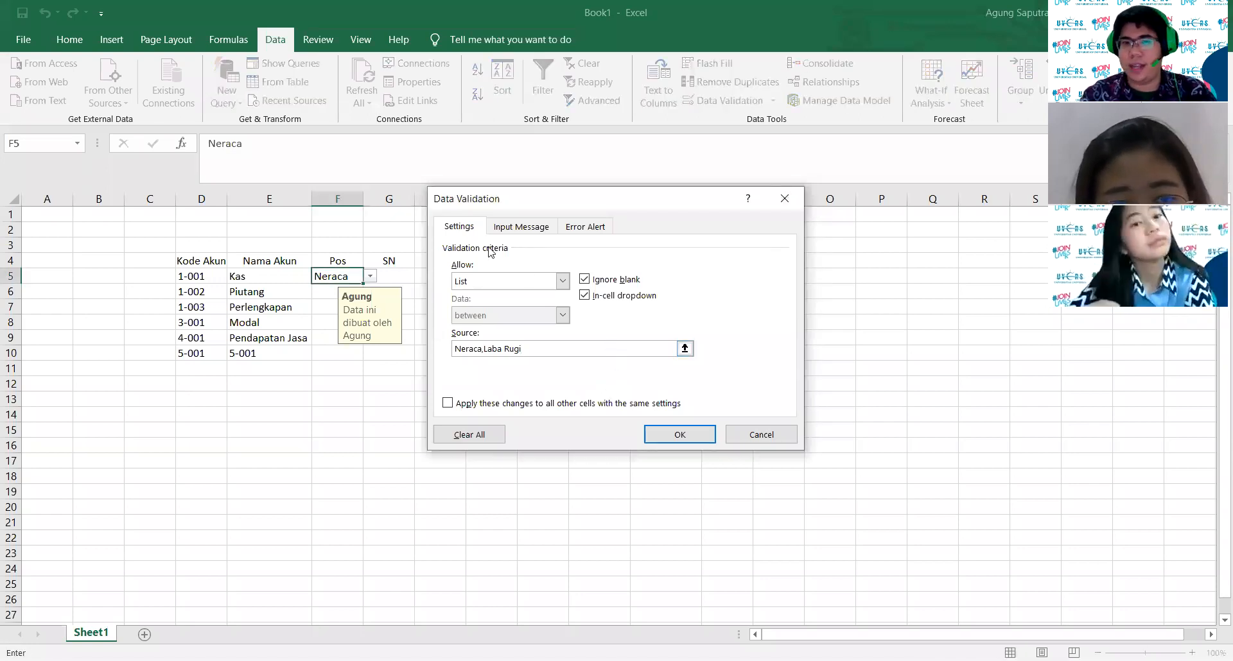
# Step: Set F5's validation input message title to "Pos" and its text to "Pos ini berfungsi untuk memasukan akun di neraca / laba rugi"
pyautogui.click(520, 227)
pyautogui.click(533, 304)
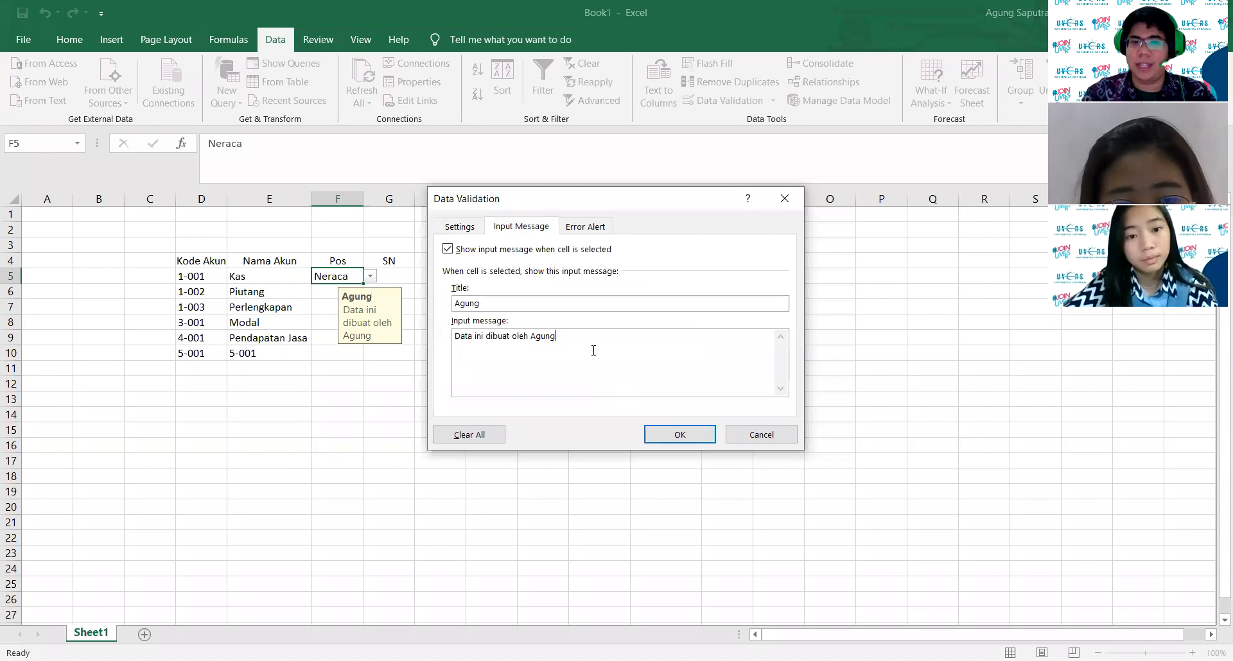
pyautogui.doubleClick(497, 305)
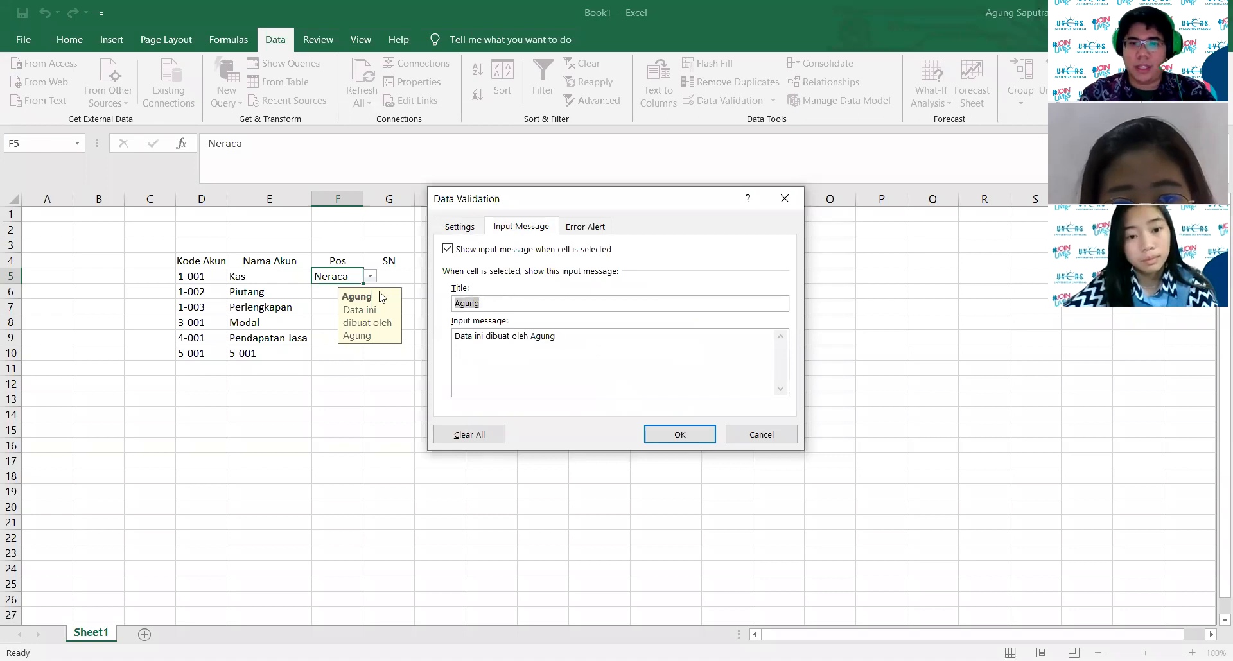
pyautogui.write('Pos')
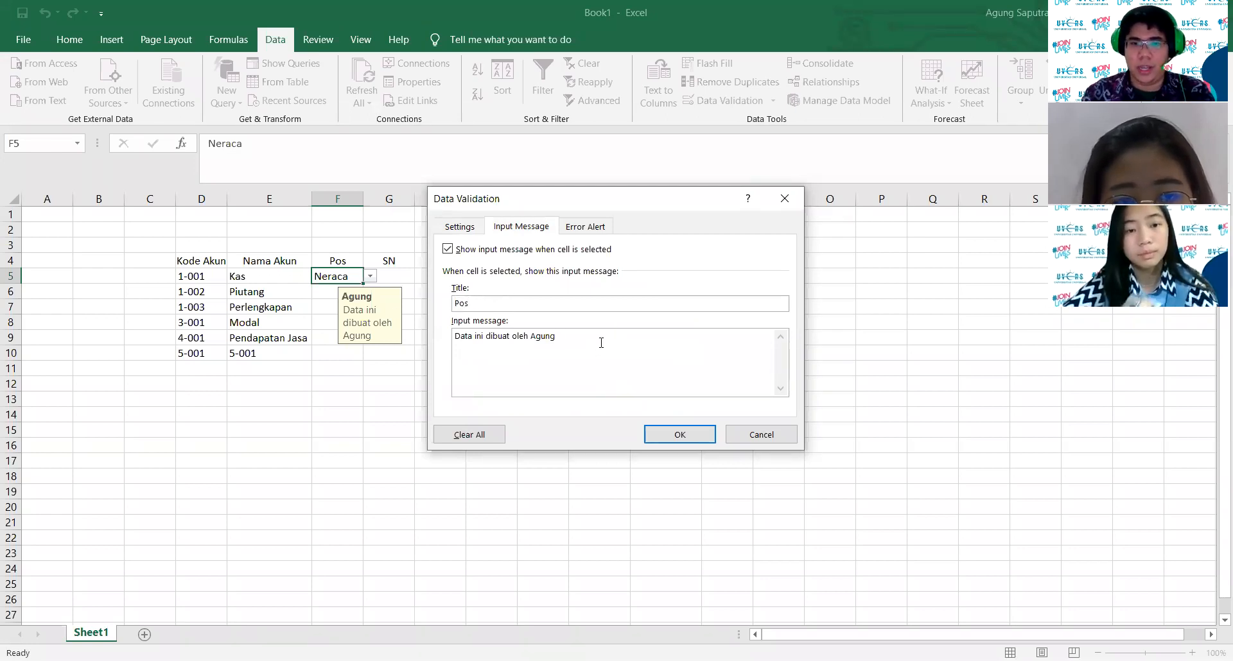
pyautogui.moveTo(601, 343); pyautogui.dragTo(434, 342)
pyautogui.write('Pos')
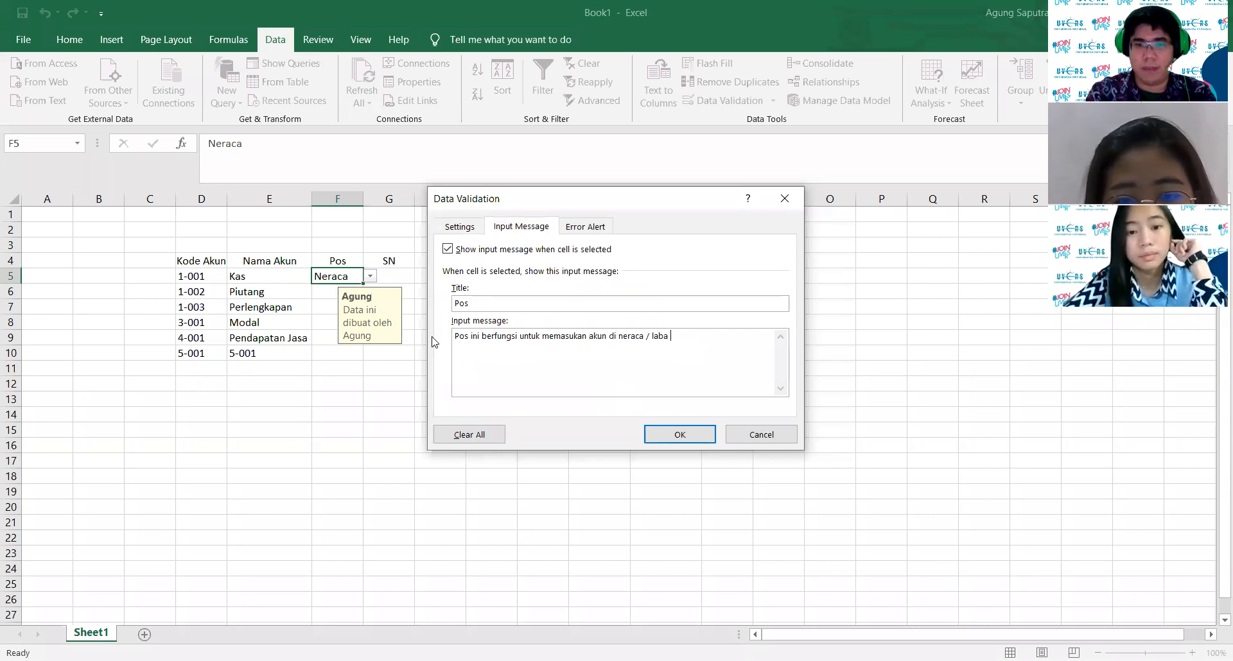
pyautogui.click(686, 433)
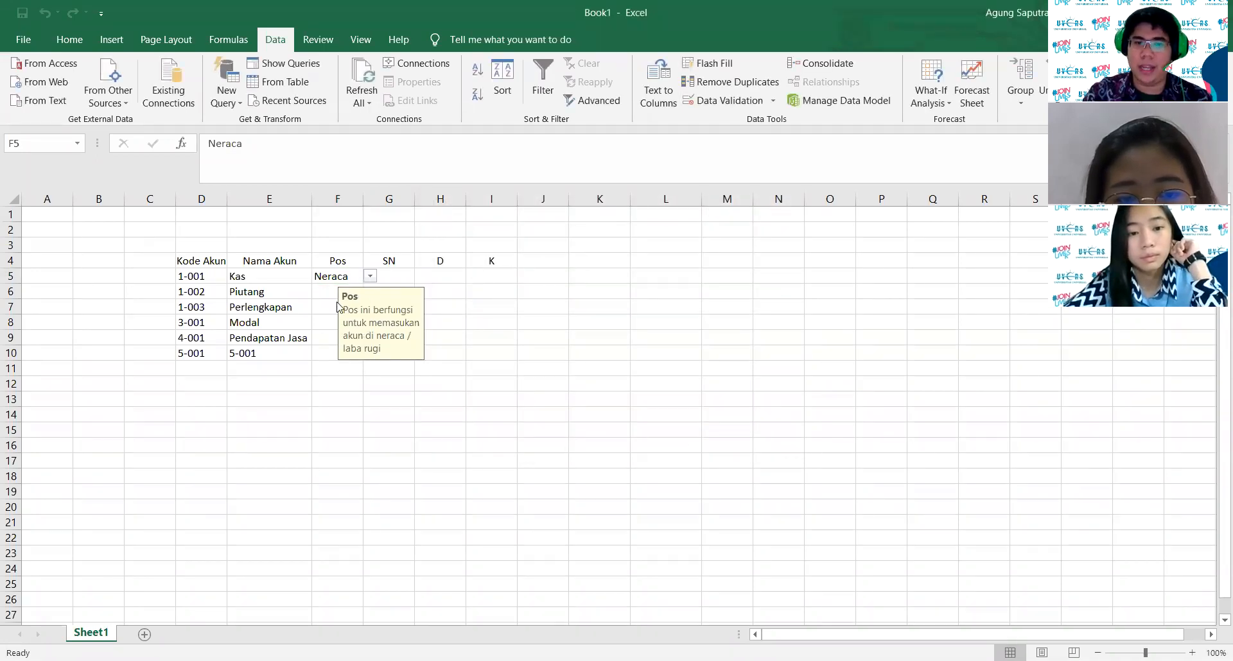
pyautogui.click(404, 277)
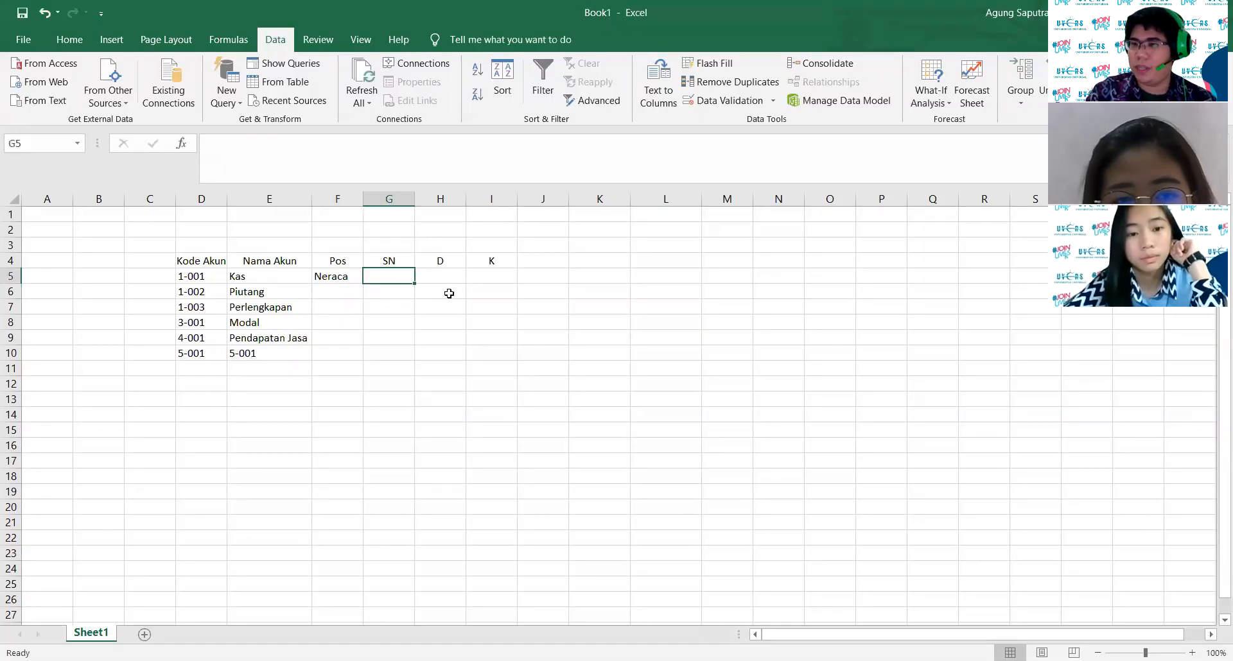
# Step: Clear the Pos value in F5 and fill the cell's validation down to F10
pyautogui.click(335, 296)
pyautogui.click(337, 276)
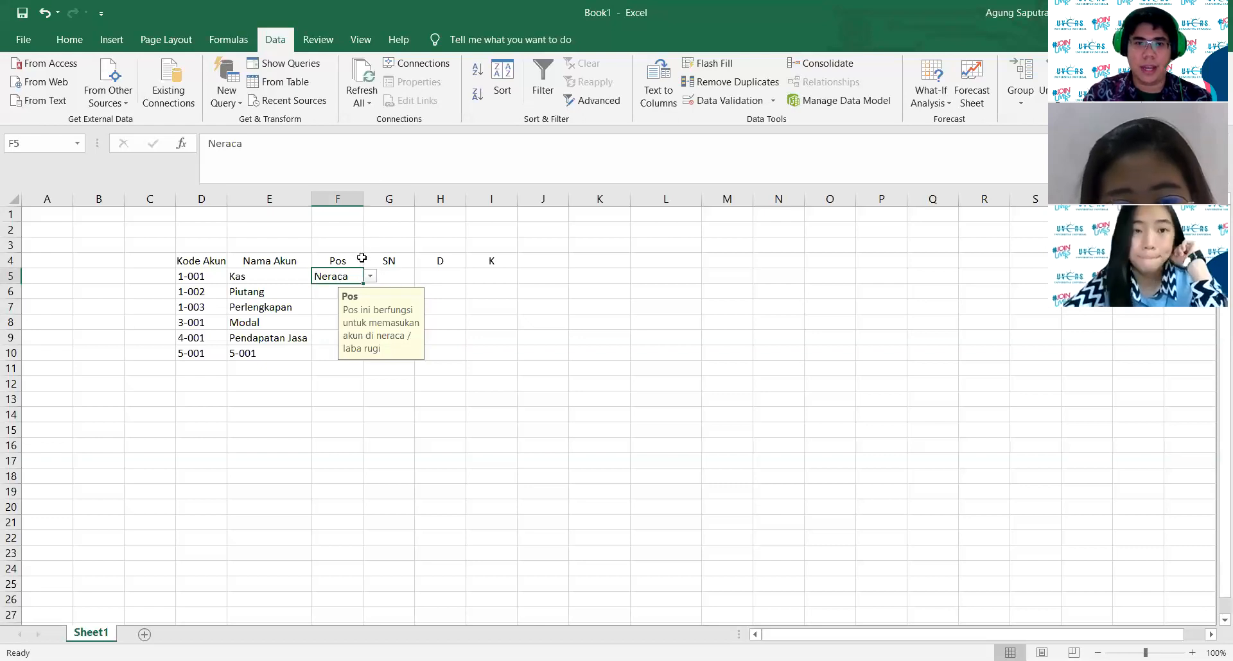
pyautogui.click(370, 276)
pyautogui.click(361, 287)
pyautogui.press('BackSpace')
pyautogui.click(491, 291)
pyautogui.click(357, 278)
pyautogui.moveTo(363, 283); pyautogui.dragTo(353, 357)
pyautogui.click(511, 368)
# Step: Choose Laba Rugi as the Pos for Piutang in F6
pyautogui.click(340, 305)
pyautogui.click(340, 292)
pyautogui.click(370, 292)
pyautogui.click(327, 313)
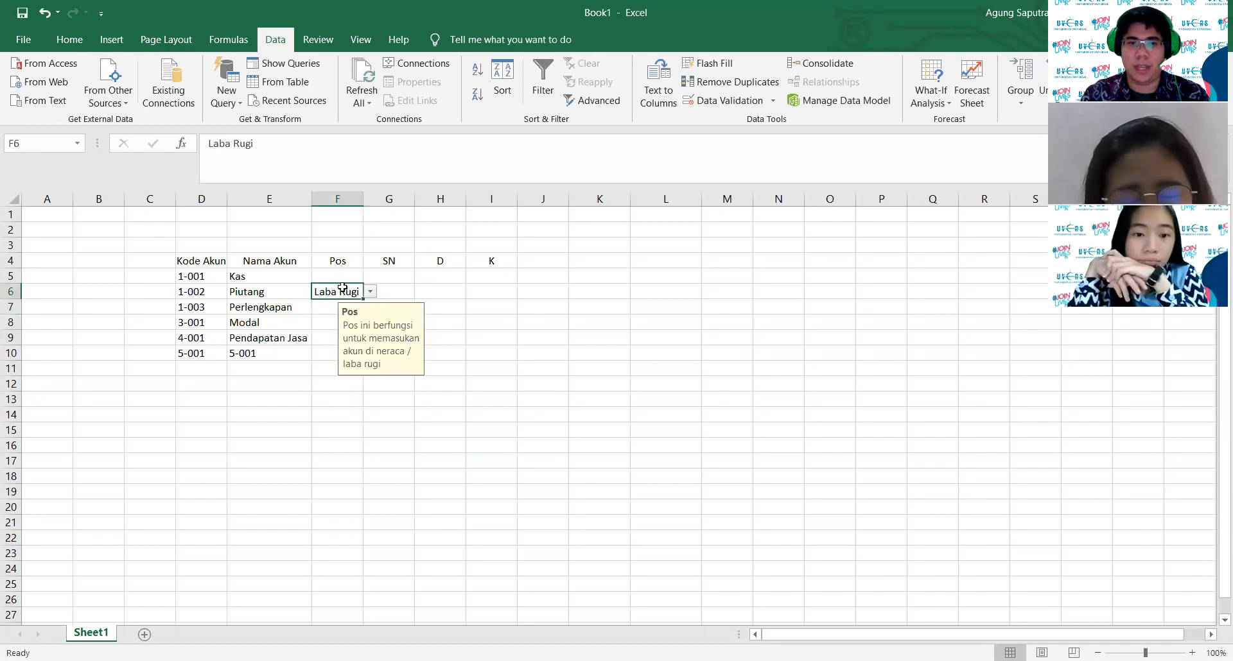
# Step: Set the Pos of Kas, Piutang, Perlengkapan and Modal to Neraca in F5:F8
pyautogui.click(341, 276)
pyautogui.click(370, 276)
pyautogui.click(327, 288)
pyautogui.click(350, 293)
pyautogui.click(370, 292)
pyautogui.click(327, 304)
pyautogui.click(327, 307)
pyautogui.click(370, 307)
pyautogui.click(327, 319)
pyautogui.click(337, 325)
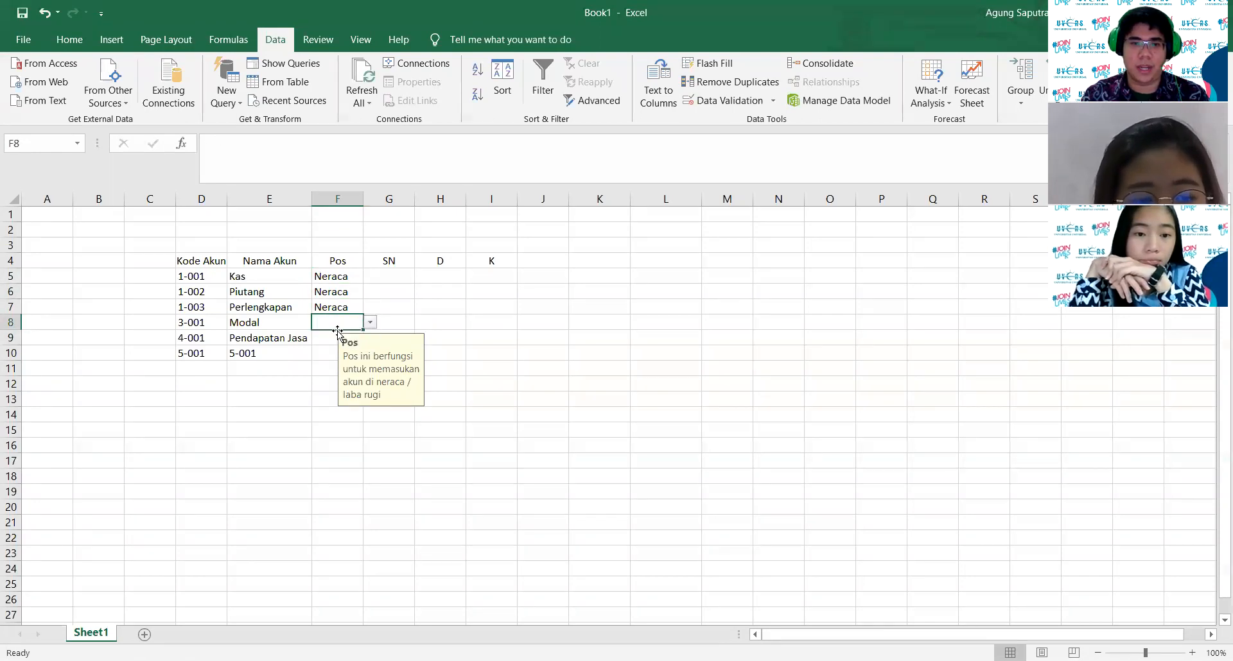
pyautogui.click(337, 334)
# Step: Set the Pos of Pendapatan Jasa in F9 to Laba Rugi
pyautogui.click(320, 341)
pyautogui.click(376, 339)
pyautogui.click(325, 337)
pyautogui.click(370, 339)
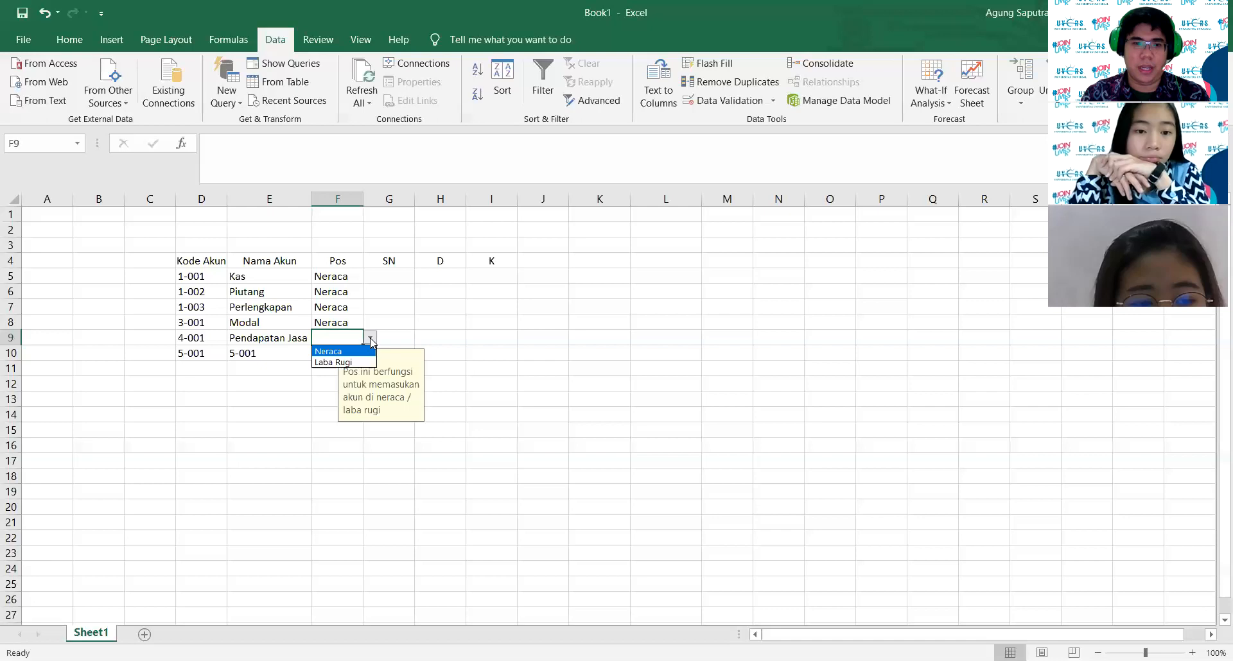
pyautogui.click(332, 362)
# Step: Replace the account name in E10 with Beban Sewa and set its Pos to Laba Rugi
pyautogui.click(276, 356)
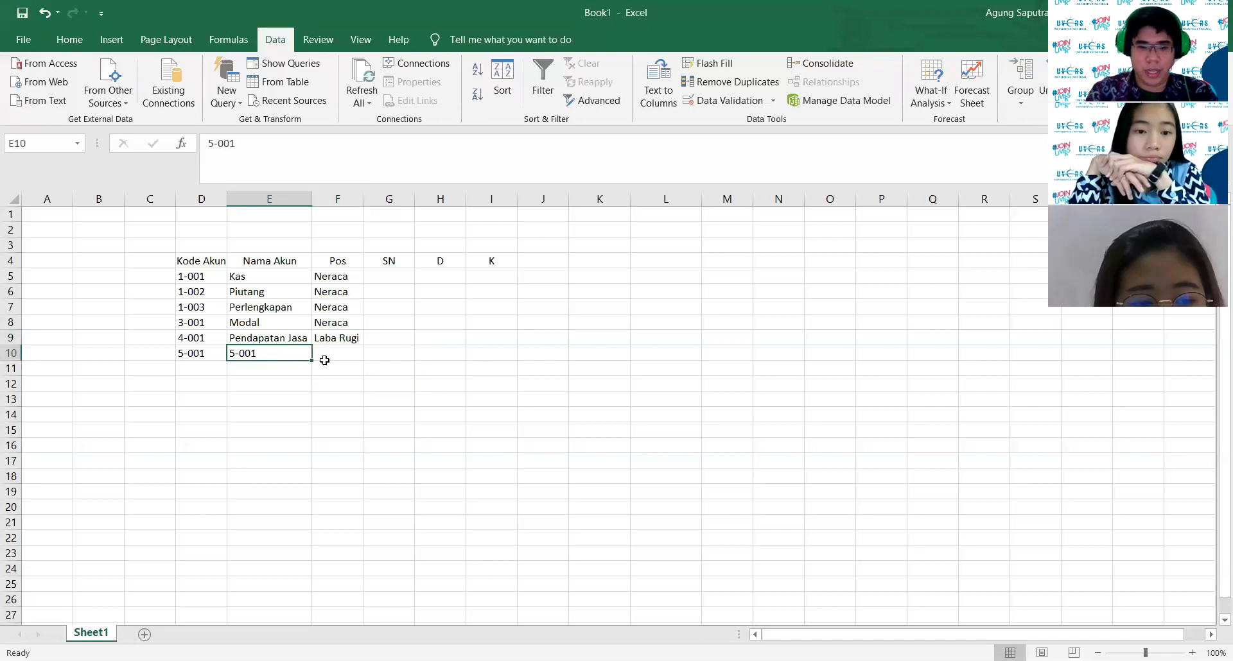
pyautogui.write('Beban Sewa')
pyautogui.press('Return')
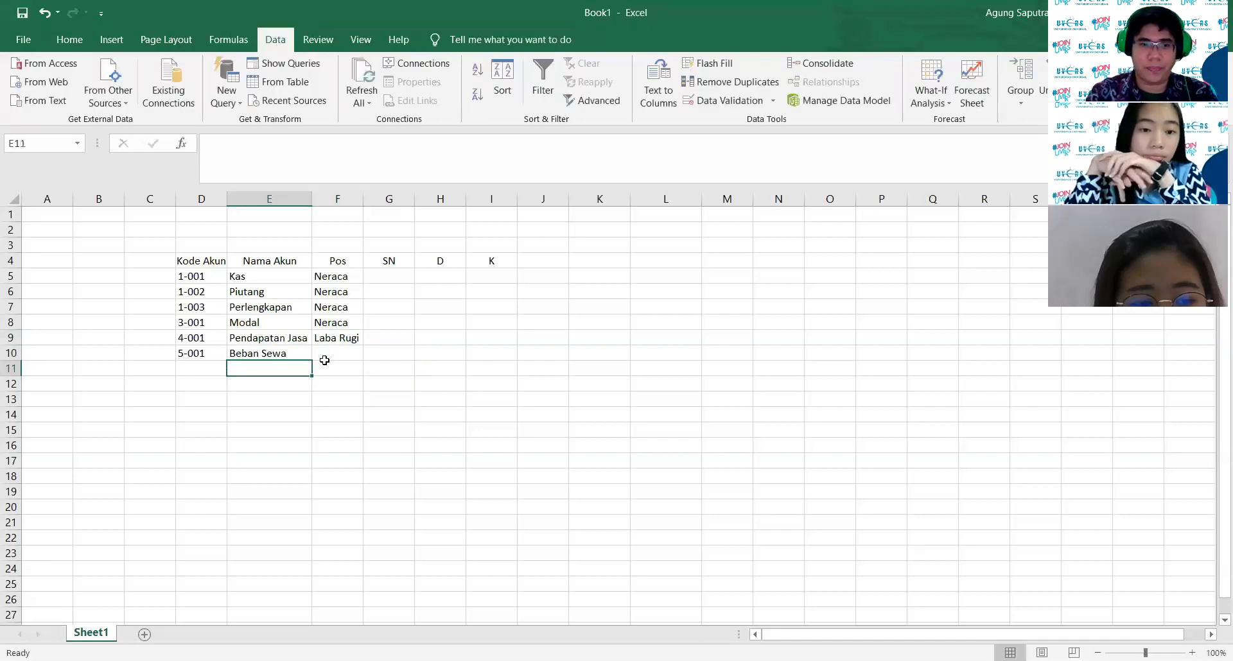
pyautogui.click(331, 353)
pyautogui.click(374, 360)
pyautogui.click(349, 352)
pyautogui.click(369, 357)
pyautogui.click(329, 376)
pyautogui.click(398, 307)
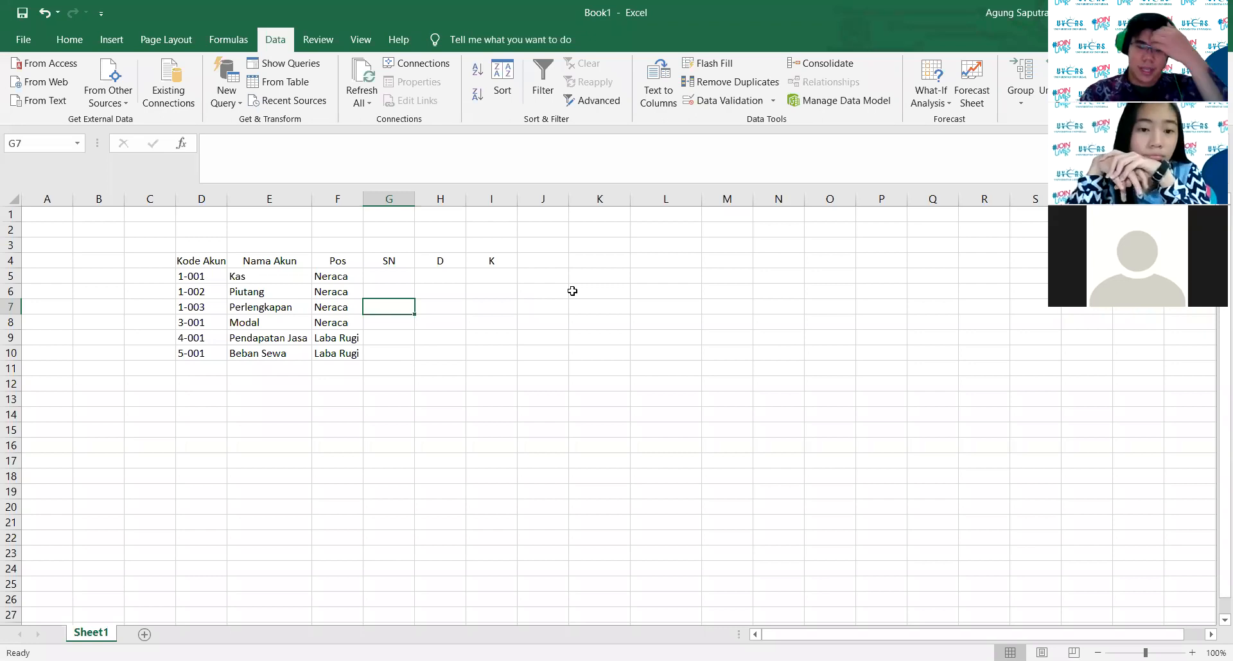
# Step: Restrict SN cell G5 to a validation list of Debit,Kredit and fill it down to G10
pyautogui.click(384, 277)
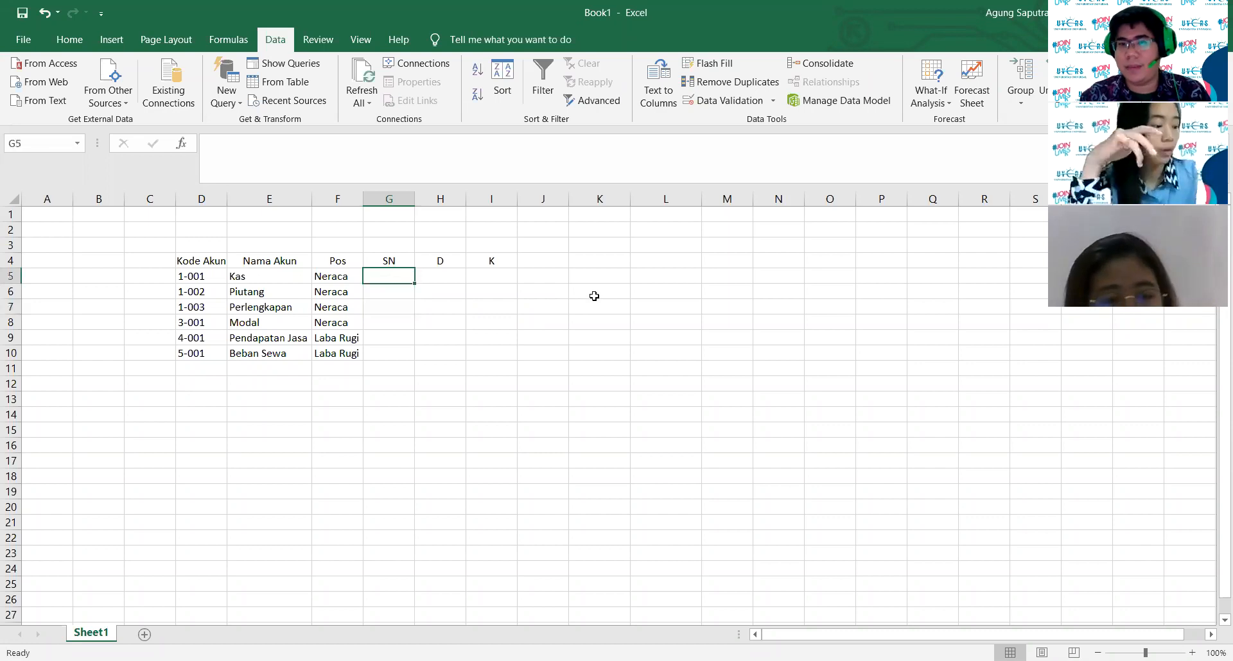
pyautogui.click(725, 102)
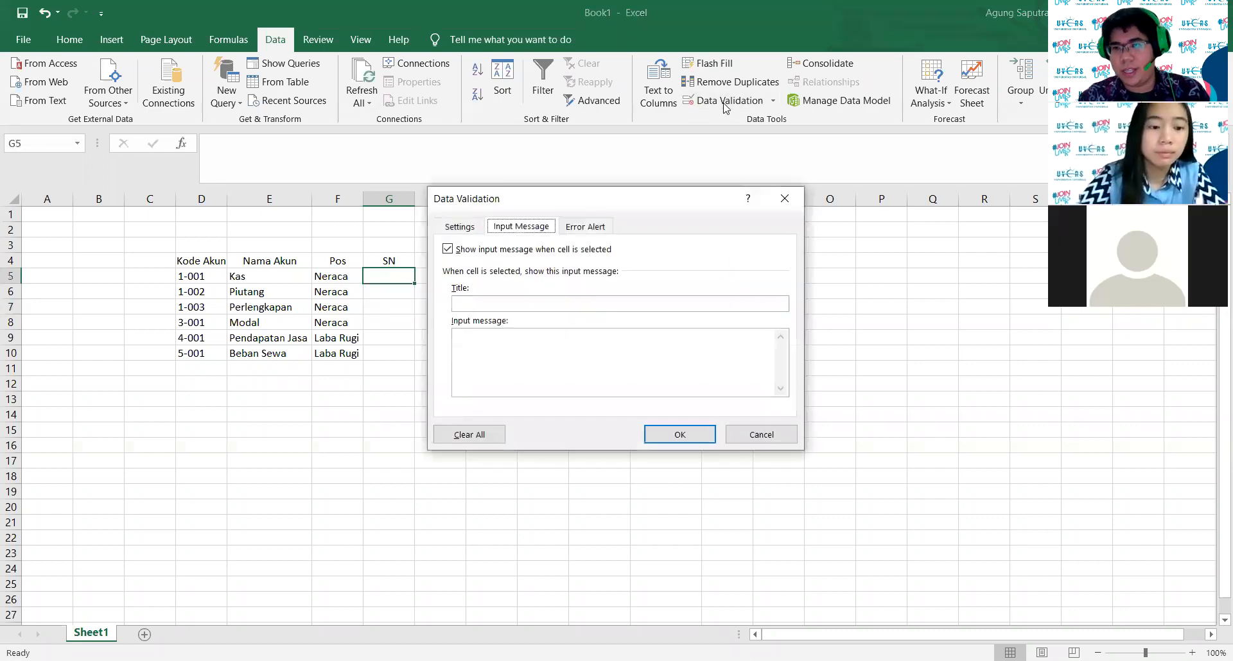
pyautogui.click(465, 229)
pyautogui.click(562, 282)
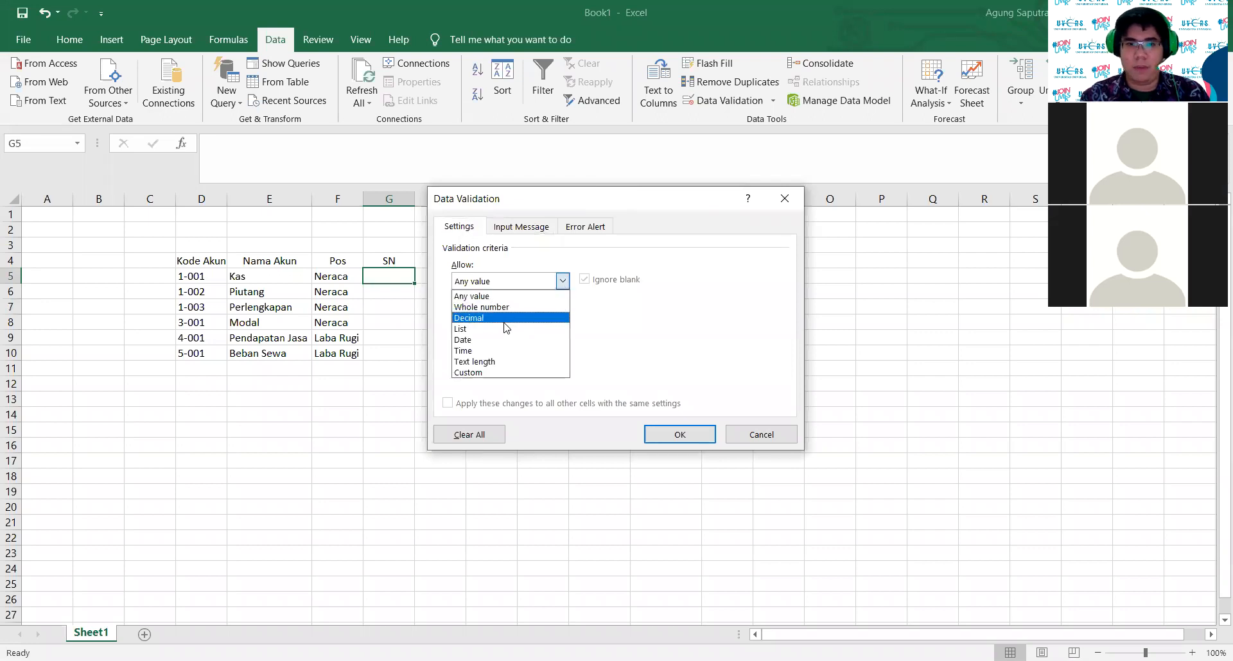
pyautogui.click(460, 329)
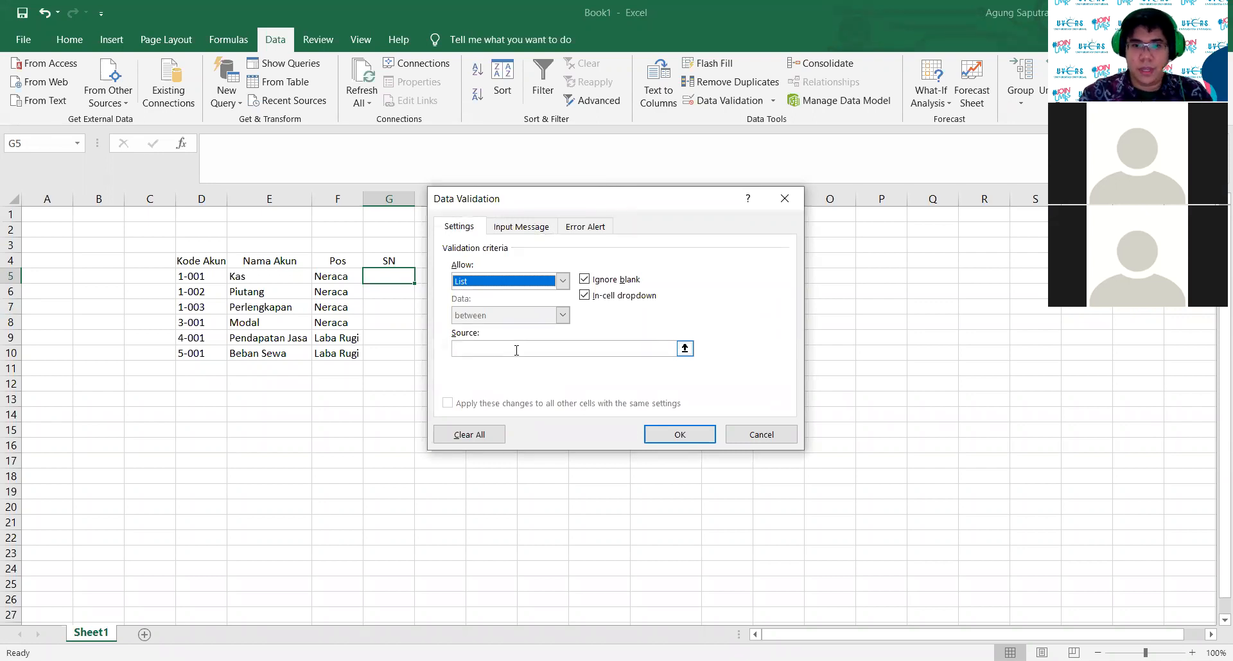
pyautogui.click(516, 350)
pyautogui.write('Debit,Kredit')
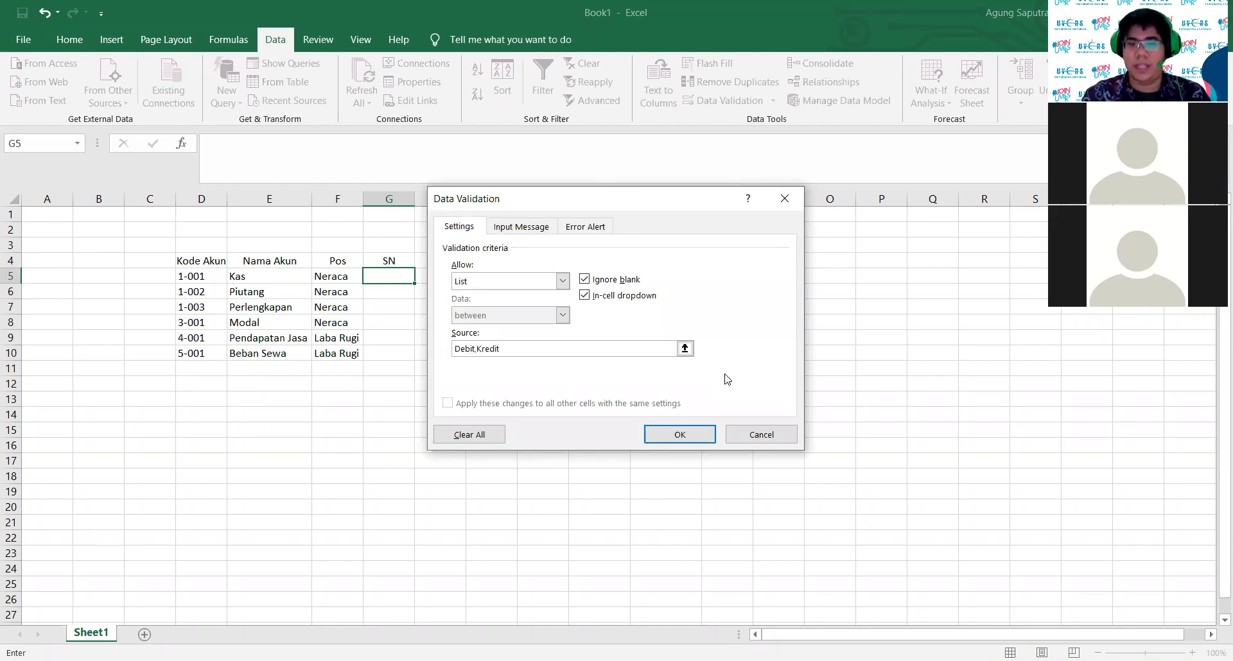
pyautogui.press('Return')
pyautogui.moveTo(414, 283); pyautogui.dragTo(403, 354)
# Step: Set the SN of Kas, Piutang and Perlengkapan to Debit in G5:G7
pyautogui.click(391, 276)
pyautogui.click(421, 276)
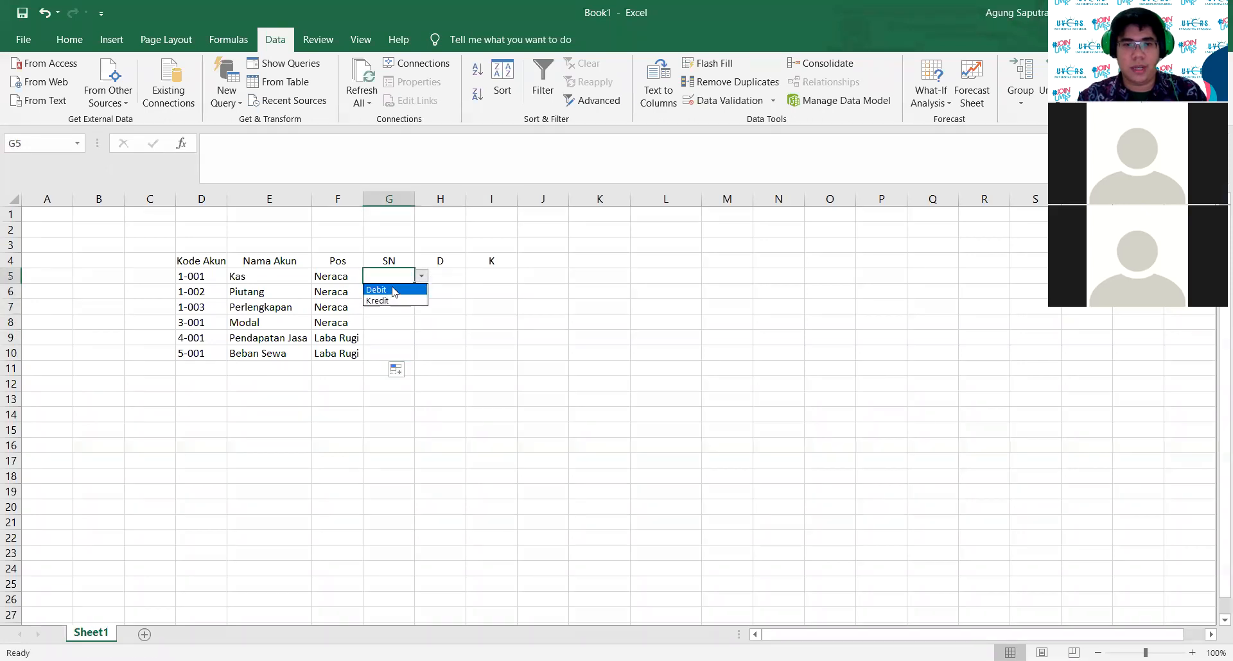
pyautogui.click(393, 290)
pyautogui.click(405, 292)
pyautogui.click(421, 291)
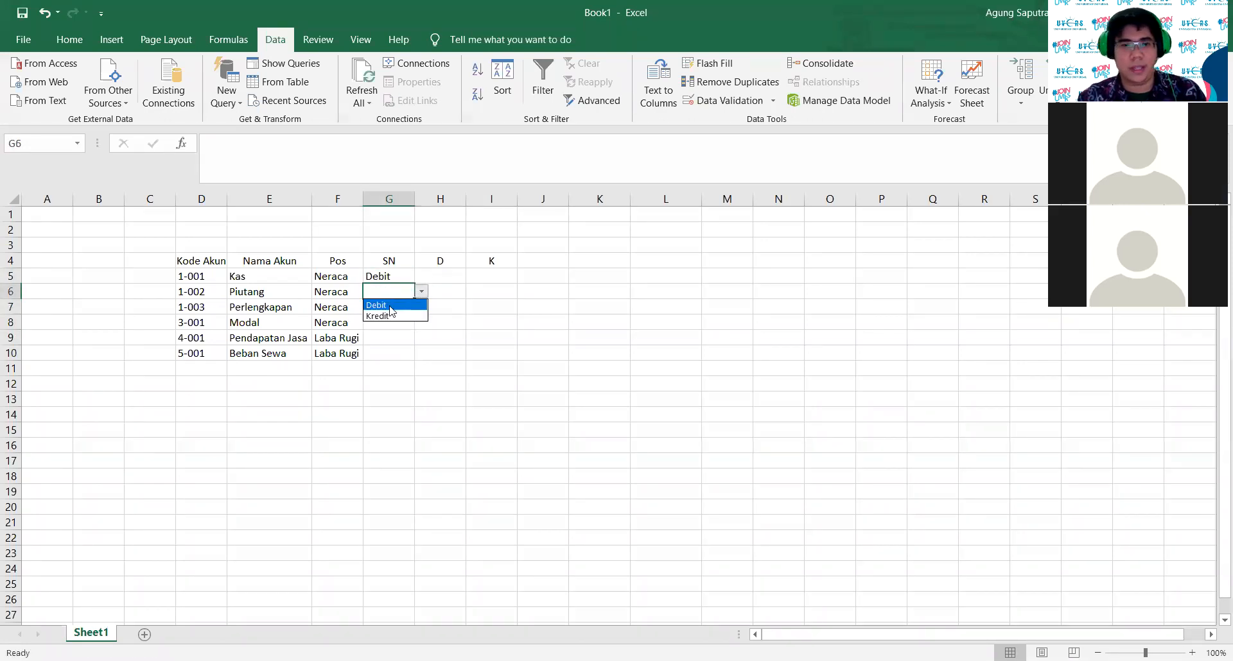
pyautogui.click(387, 305)
pyautogui.click(404, 307)
pyautogui.click(421, 307)
pyautogui.click(388, 319)
# Step: Set the SN of Modal and Pendapatan Jasa to Kredit in G8:G9
pyautogui.click(380, 323)
pyautogui.click(421, 322)
pyautogui.click(379, 346)
pyautogui.click(392, 338)
pyautogui.click(421, 337)
pyautogui.click(379, 362)
# Step: Set the SN of Beban Sewa in G10 to Debit
pyautogui.click(397, 354)
pyautogui.click(421, 353)
pyautogui.click(394, 367)
pyautogui.click(509, 325)
# Step: Apply all borders to the account table in D4:I10
pyautogui.moveTo(199, 268); pyautogui.dragTo(493, 354)
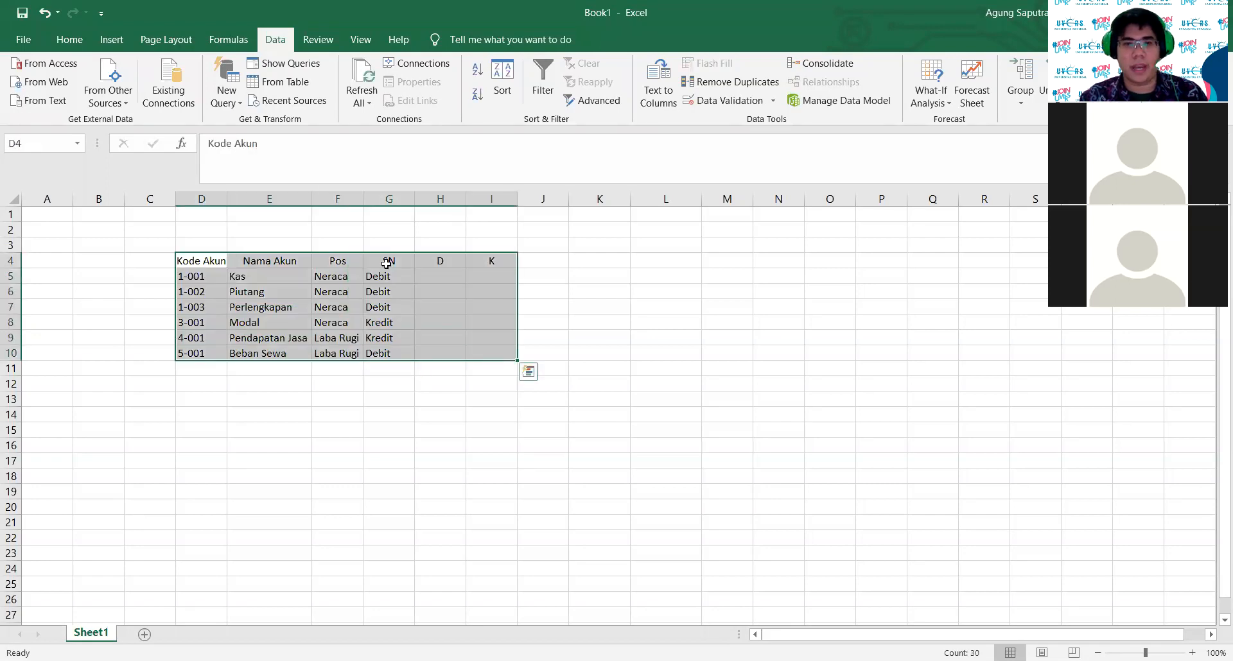
pyautogui.click(68, 40)
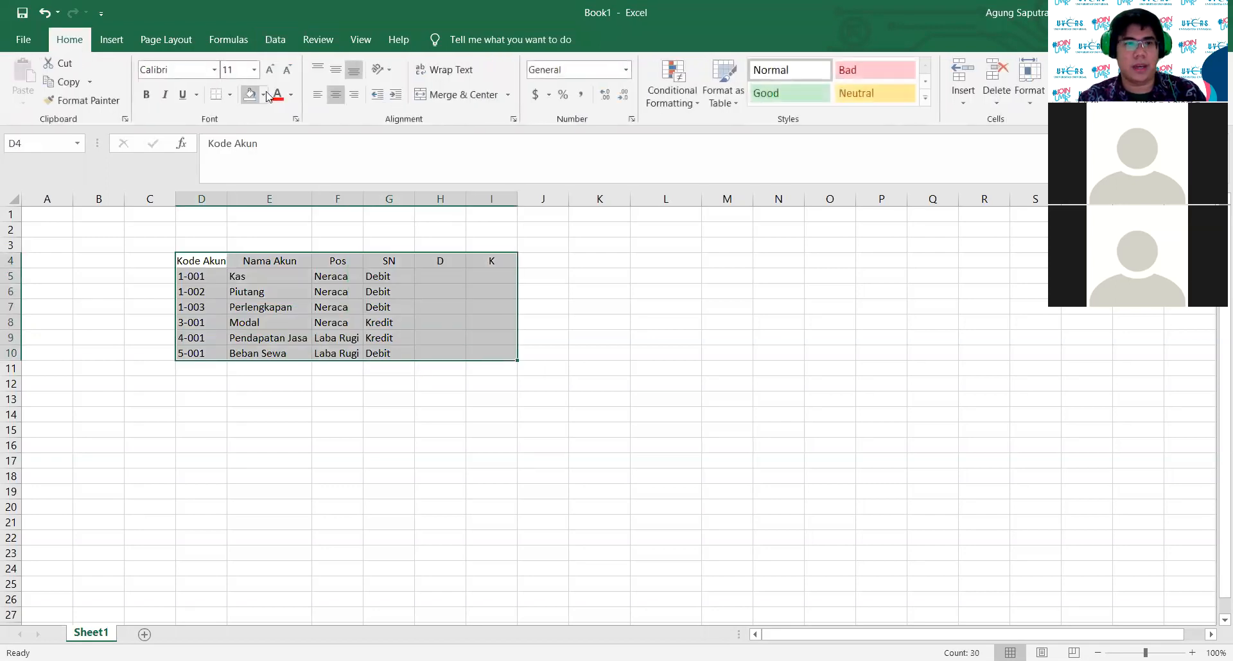
pyautogui.click(230, 97)
pyautogui.click(276, 235)
pyautogui.click(666, 291)
# Step: Fill the header row D4:I4 with the standard yellow colour
pyautogui.moveTo(199, 260); pyautogui.dragTo(479, 257)
pyautogui.hotkey('ctrl', 'q')
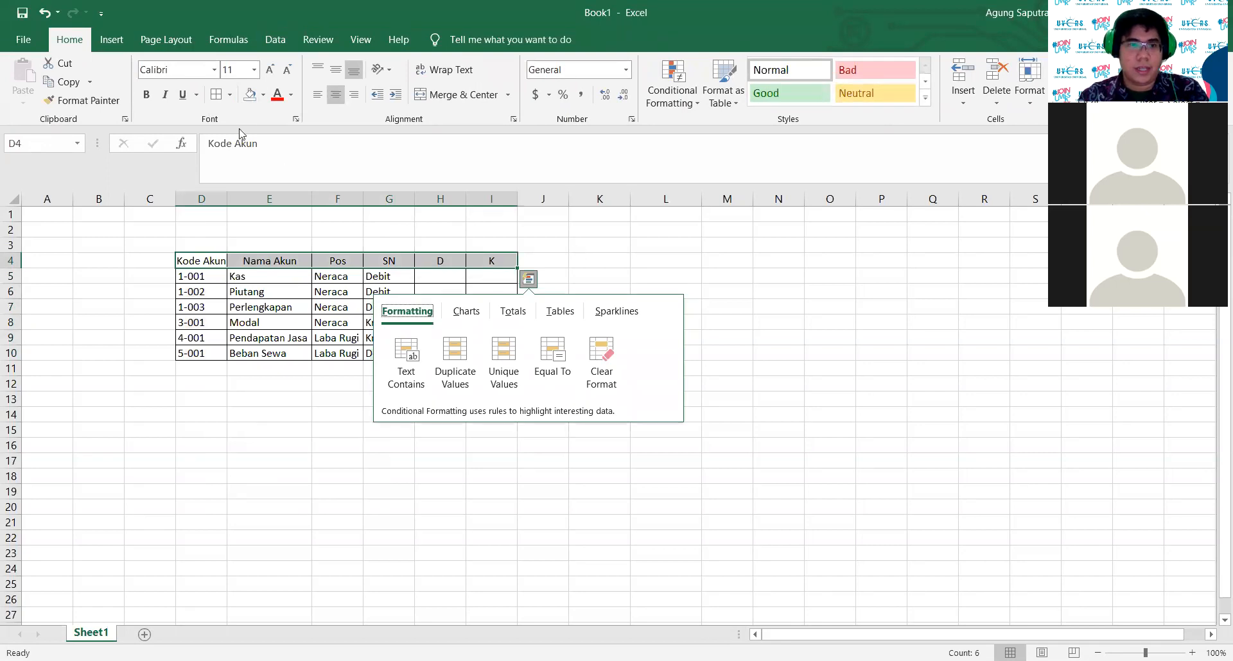
pyautogui.click(263, 97)
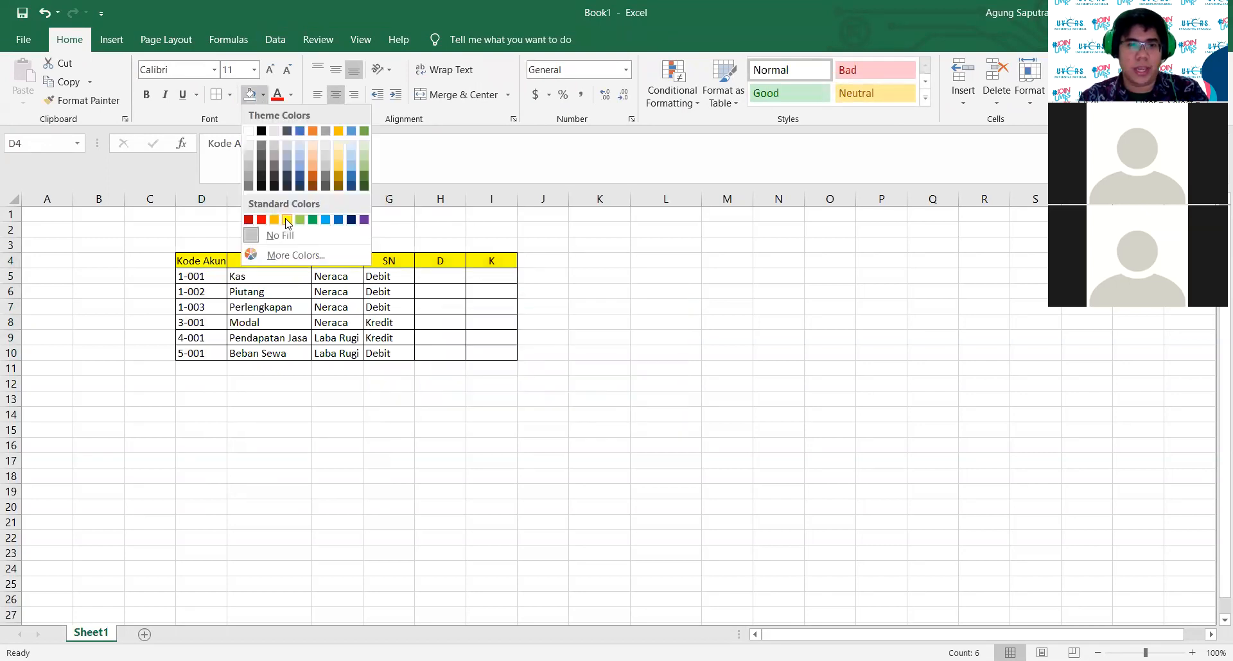
pyautogui.click(284, 220)
# Step: Autofit the width of column D and make the headers in D4:I4 bold
pyautogui.doubleClick(227, 199)
pyautogui.moveTo(200, 260); pyautogui.dragTo(495, 256)
pyautogui.hotkey('ctrl', 'b')
pyautogui.click(616, 260)
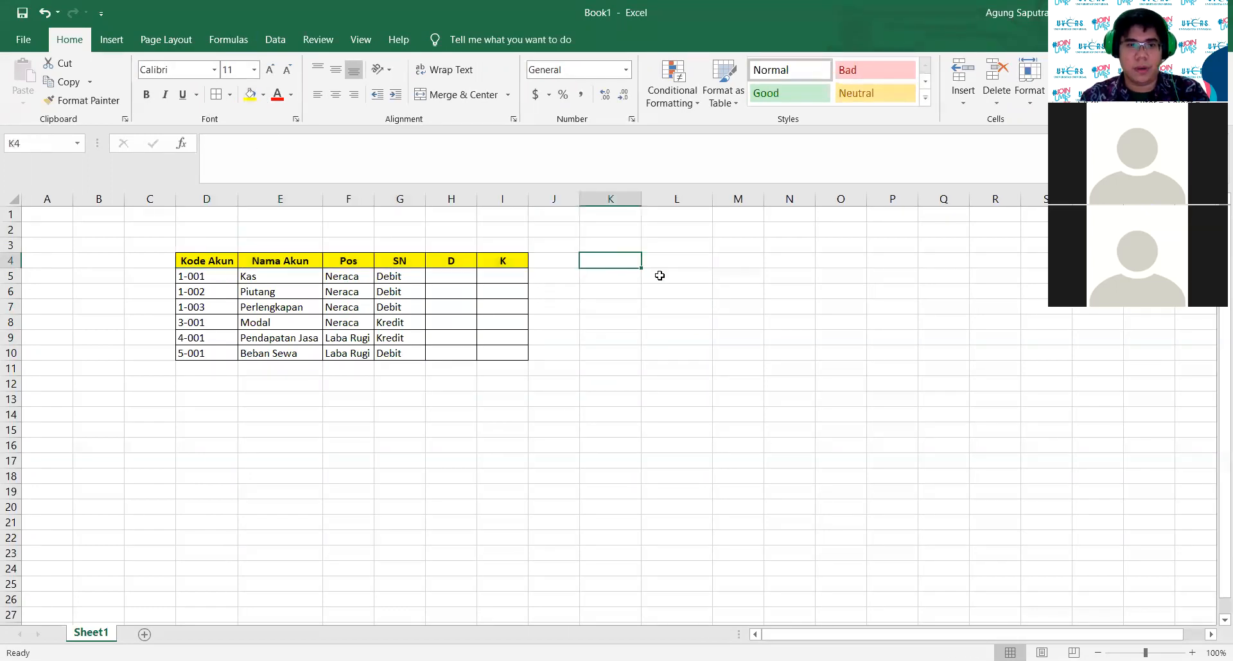
pyautogui.click(668, 342)
# Step: Rename Sheet1 to Master Data
pyautogui.rightClick(87, 631)
pyautogui.click(132, 483)
pyautogui.write('Ma')
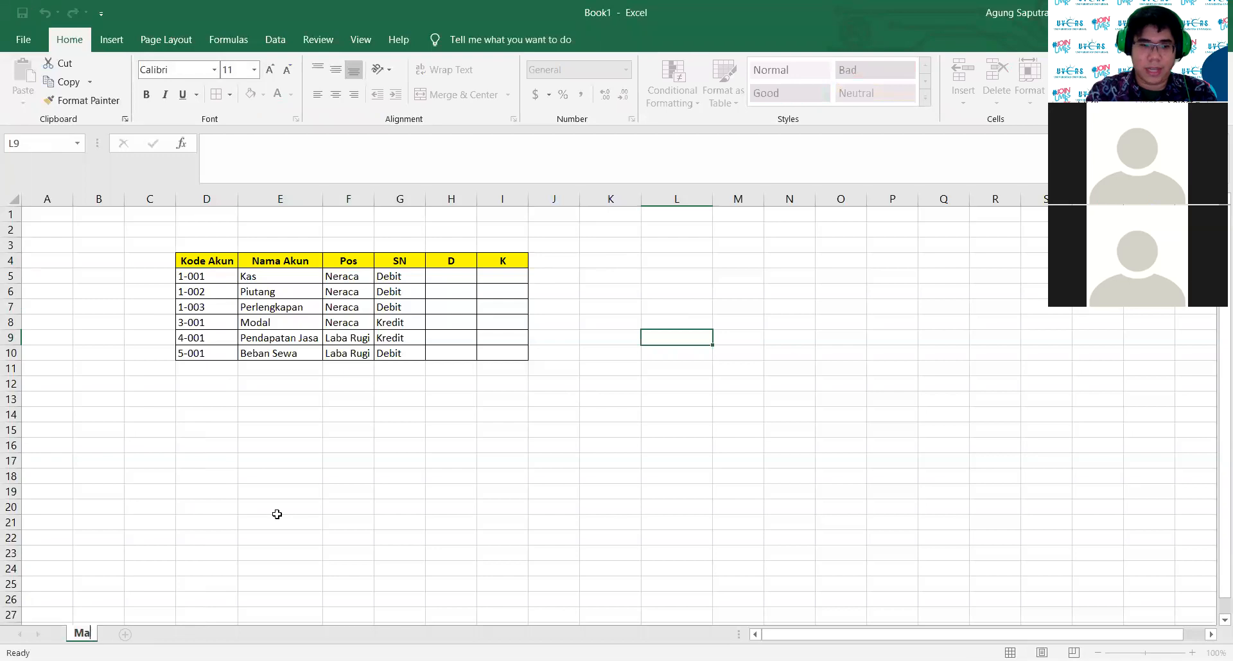
pyautogui.write('ster Data')
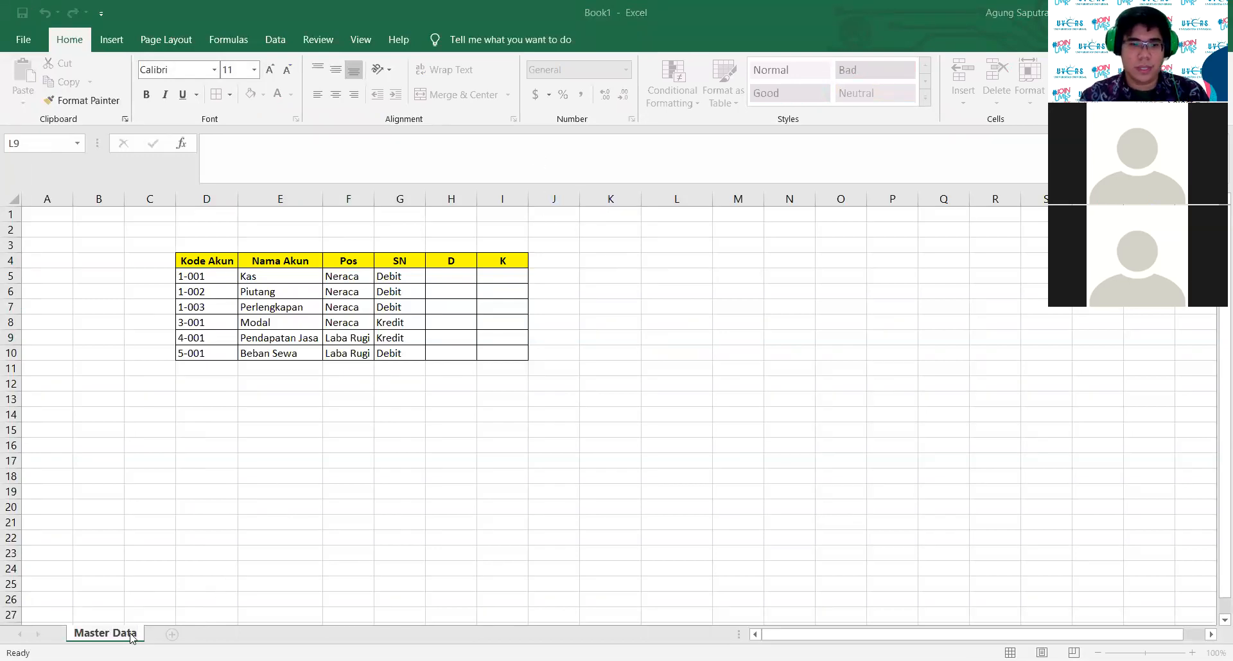
pyautogui.click(347, 414)
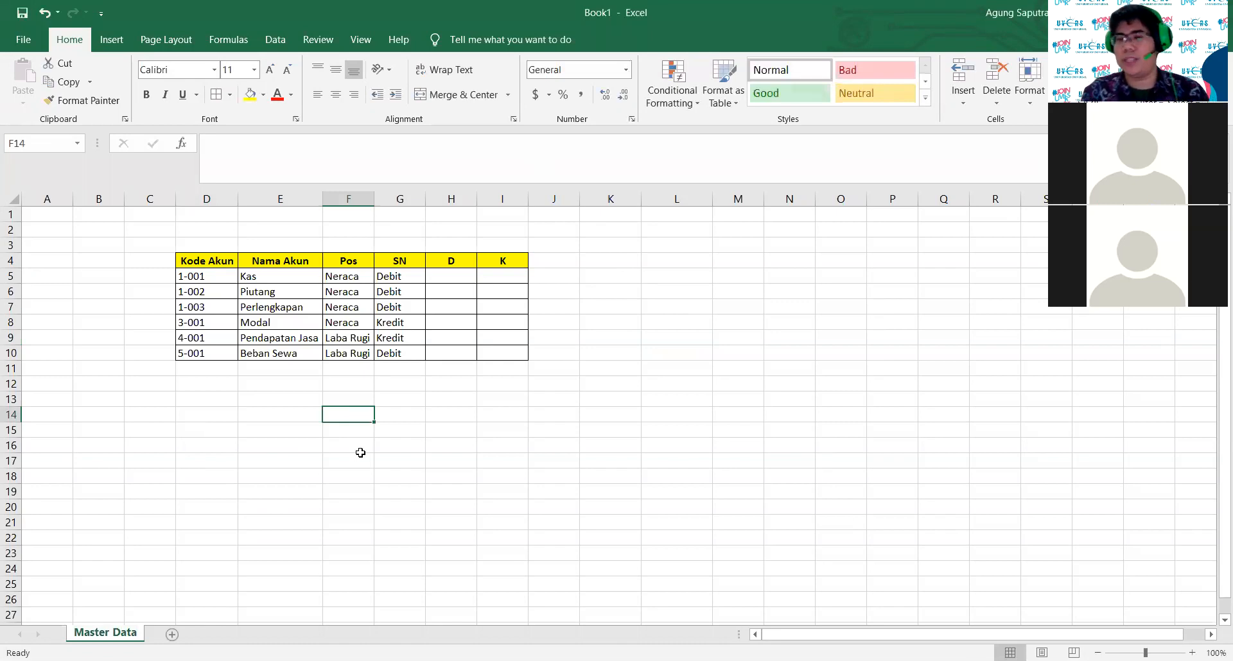
# Step: Centre the SN values in G5:G10 horizontally
pyautogui.moveTo(386, 279); pyautogui.dragTo(402, 355)
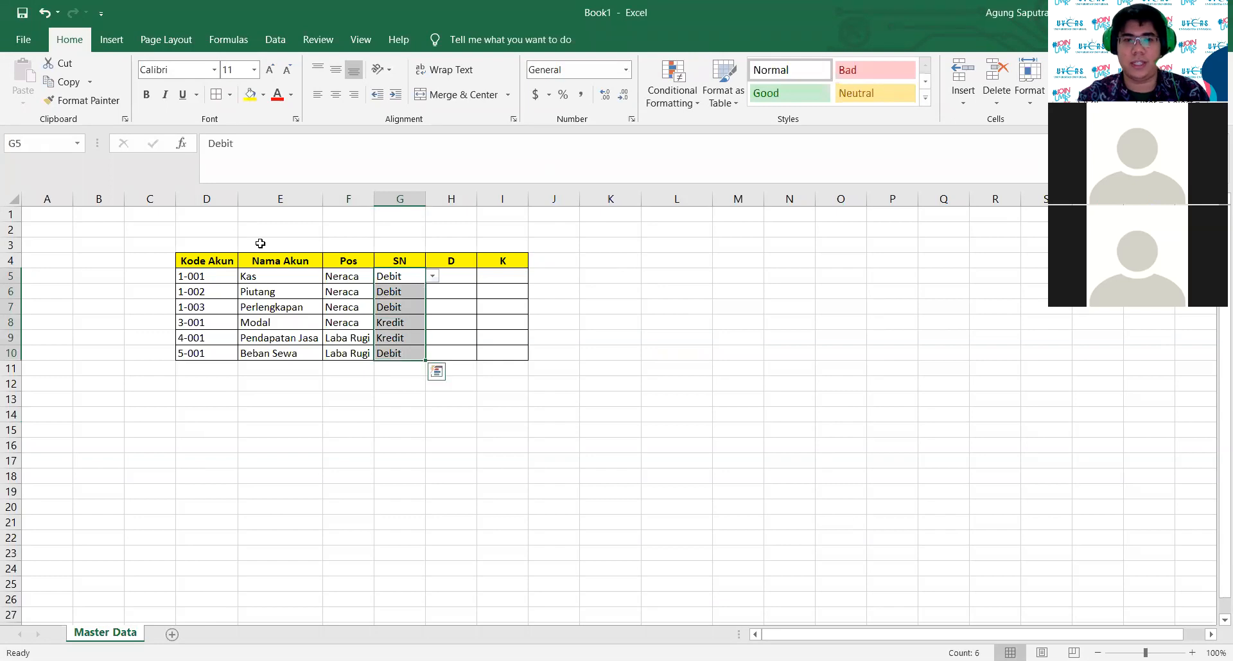
pyautogui.click(335, 95)
pyautogui.click(610, 214)
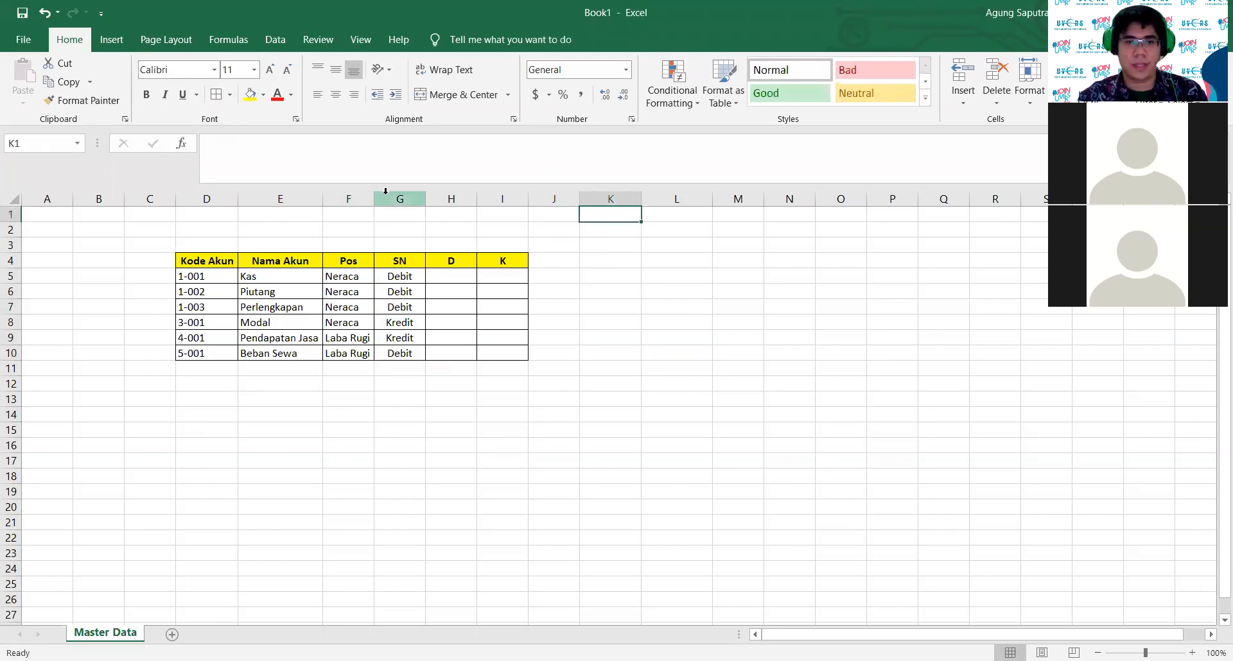
# Step: Widen column F slightly and centre the Pos values in F5:F10
pyautogui.moveTo(374, 195); pyautogui.dragTo(385, 196)
pyautogui.moveTo(354, 276); pyautogui.dragTo(357, 349)
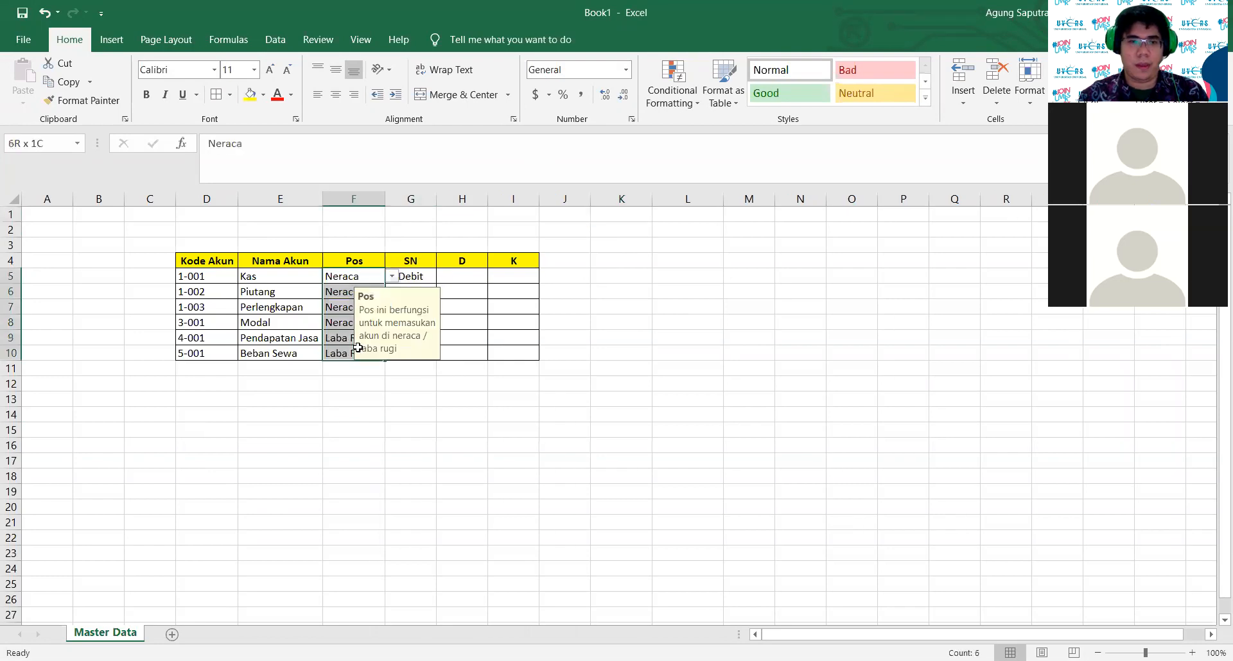
pyautogui.click(335, 94)
# Step: Centre the account codes in D5:D10 and widen column E slightly
pyautogui.click(310, 199)
pyautogui.moveTo(192, 277); pyautogui.dragTo(212, 354)
pyautogui.click(337, 96)
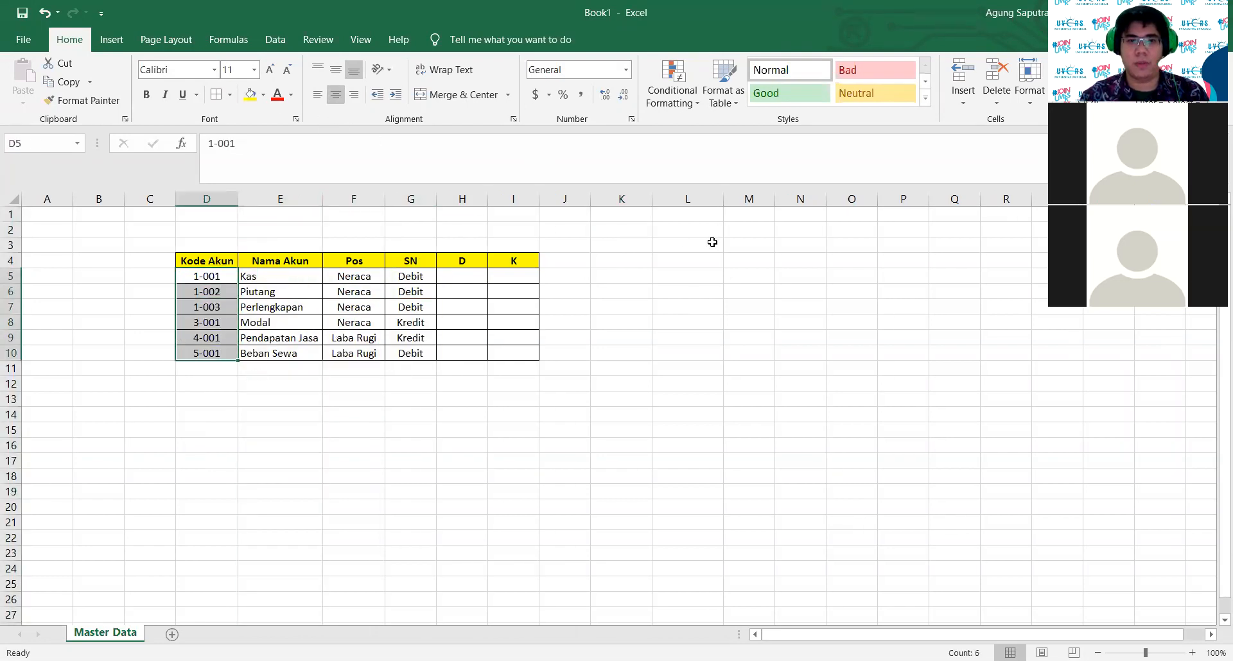
pyautogui.click(709, 244)
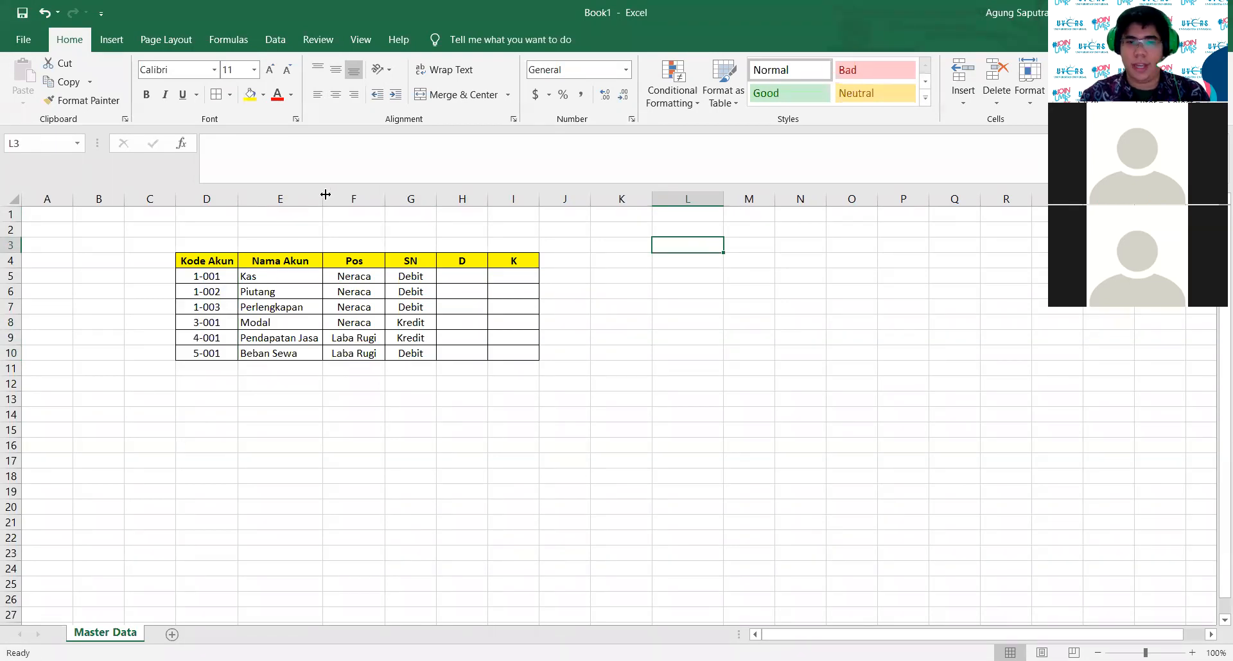
pyautogui.moveTo(326, 194); pyautogui.dragTo(328, 195)
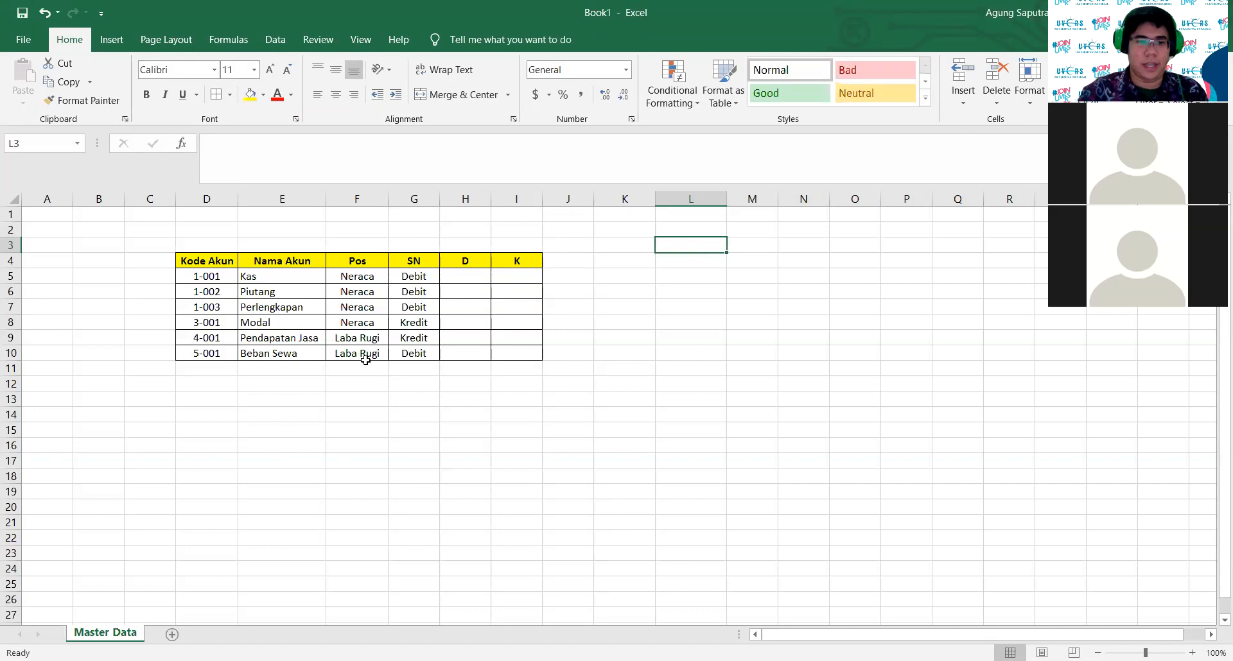
# Step: Add a new worksheet and name it Jurnal Umum
pyautogui.click(171, 634)
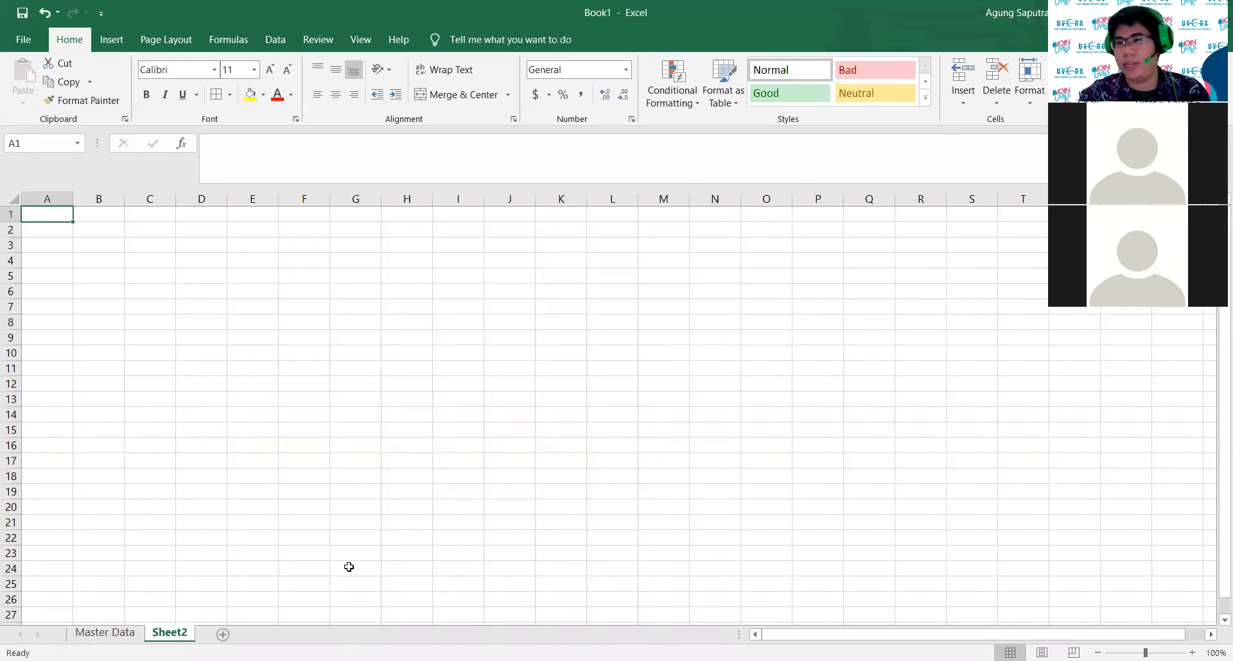
pyautogui.rightClick(177, 634)
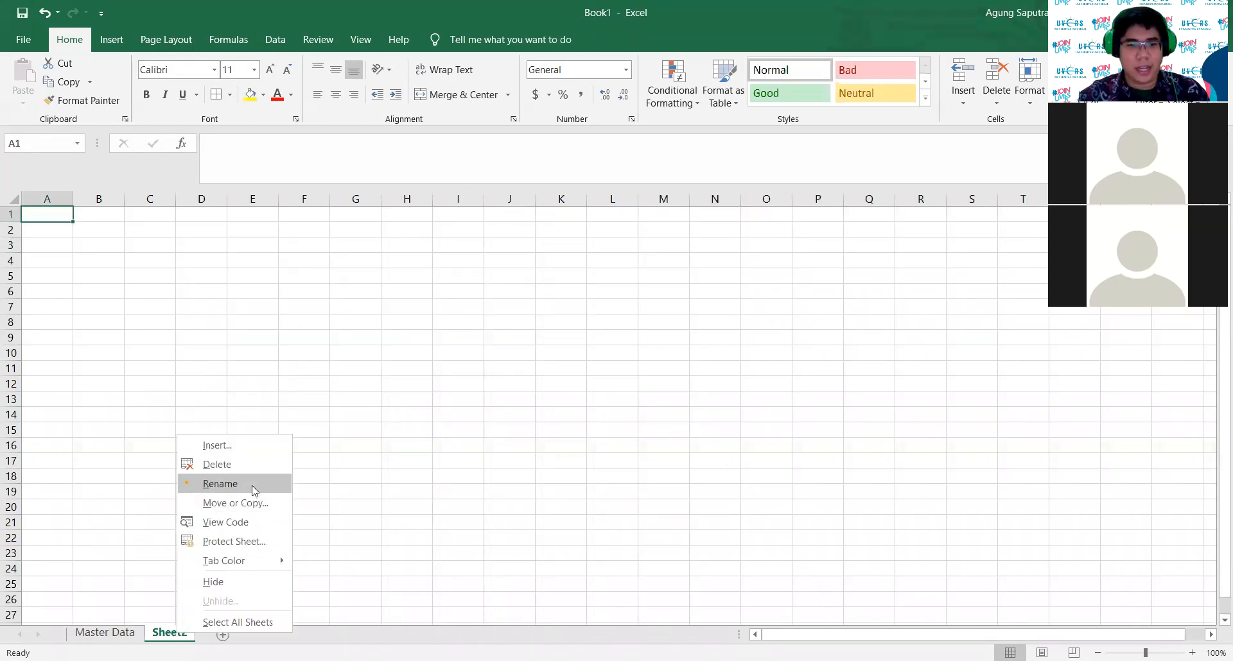
pyautogui.click(253, 490)
pyautogui.write('Jurnal')
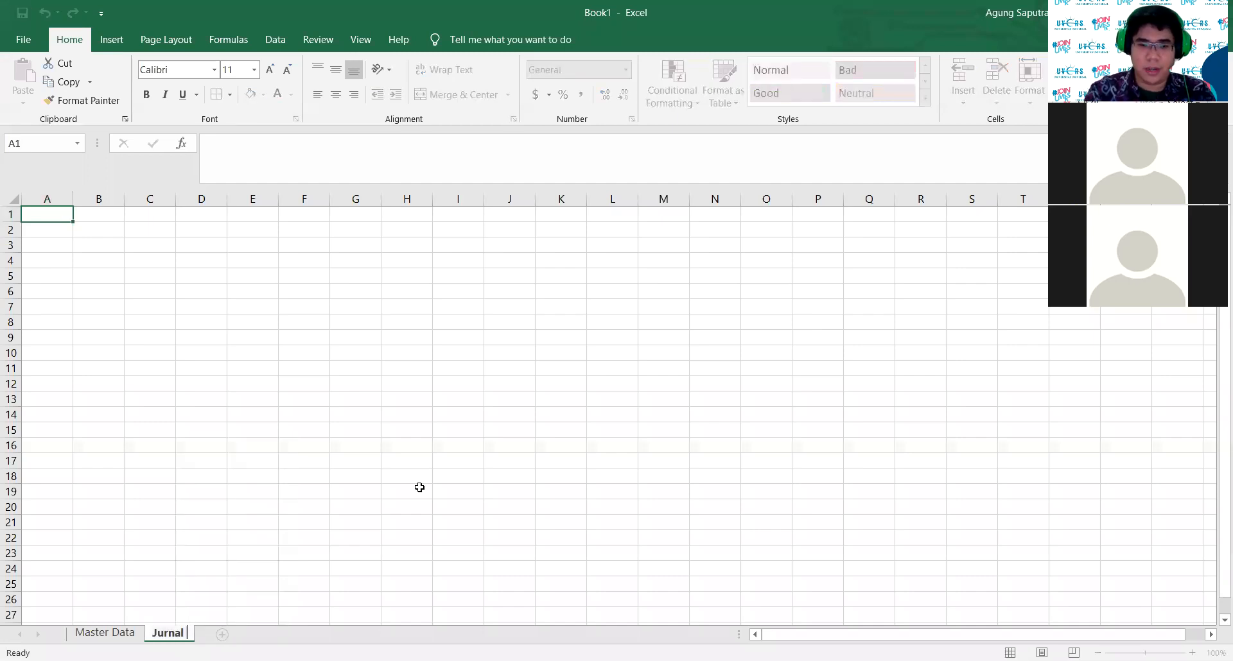
pyautogui.write(' Umumu')
pyautogui.press('Return')
pyautogui.click(288, 286)
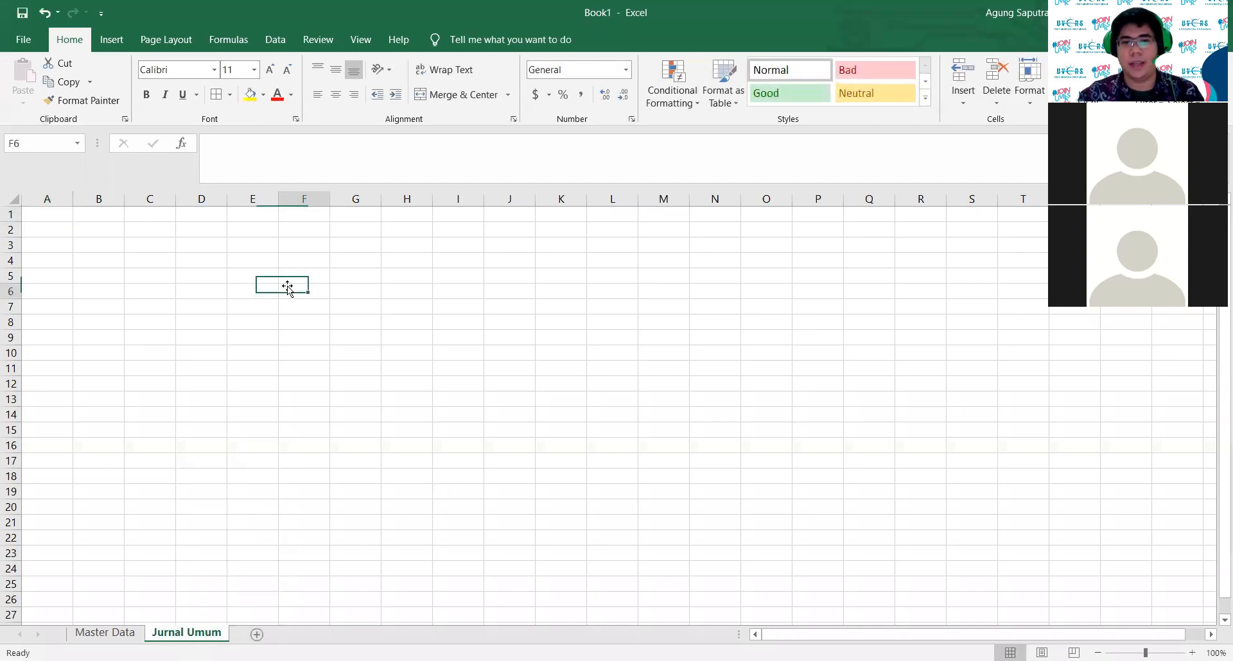
pyautogui.click(167, 240)
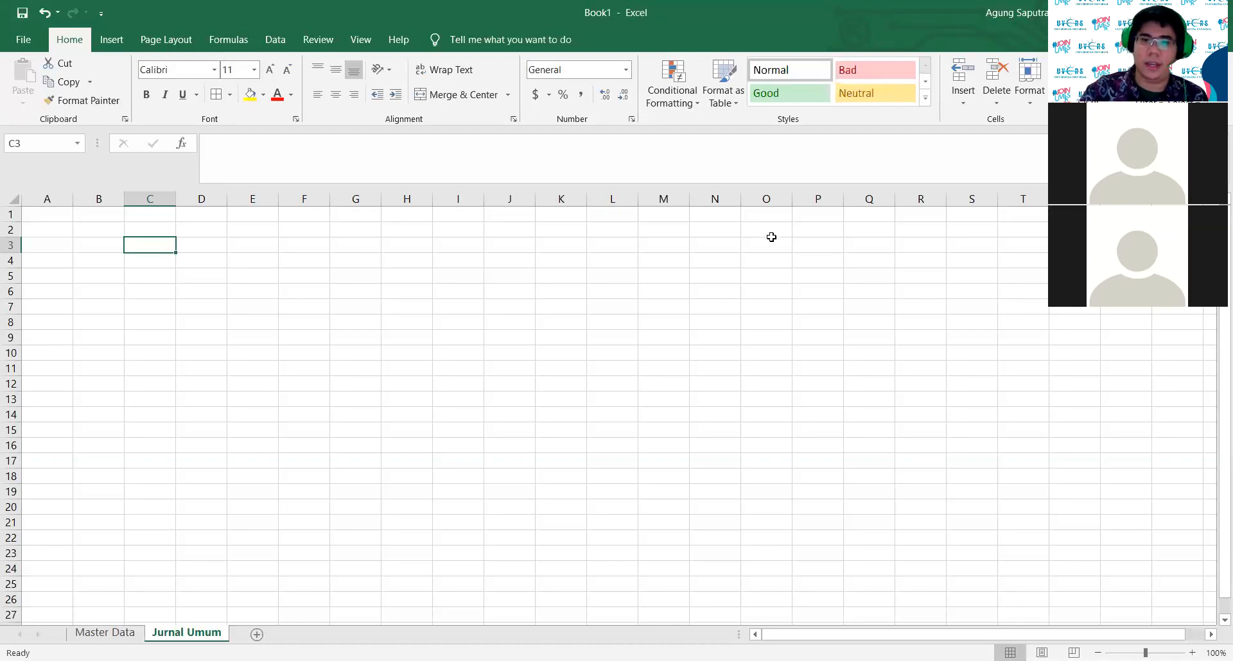
pyautogui.hotkey('alt', 'Tab')
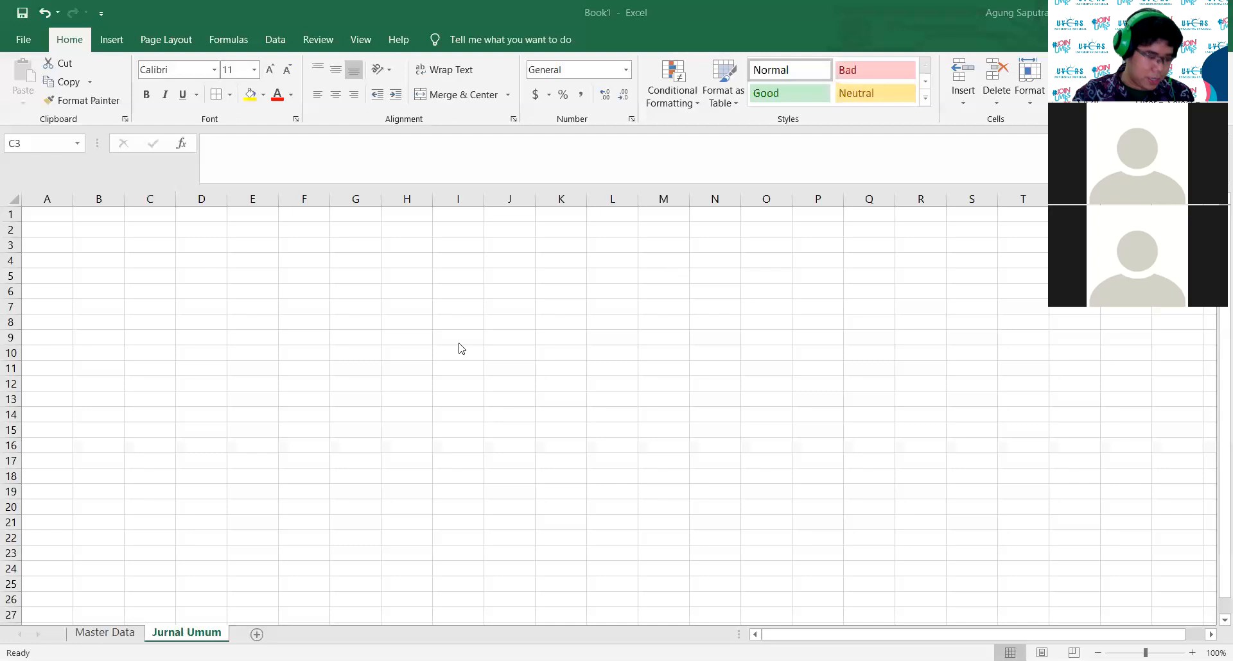
pyautogui.click(231, 247)
pyautogui.click(194, 257)
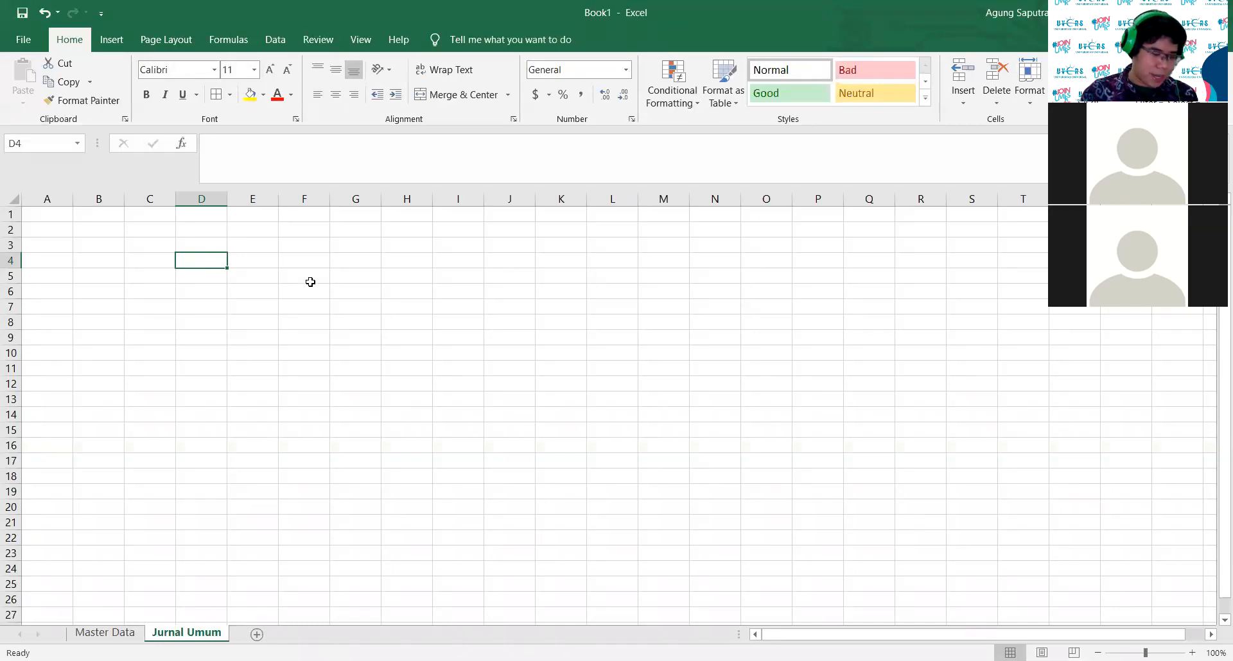
# Step: Enter the headers tgl, ket, ref, d and k across C5:G5 of the Jurnal Umum sheet
pyautogui.click(136, 276)
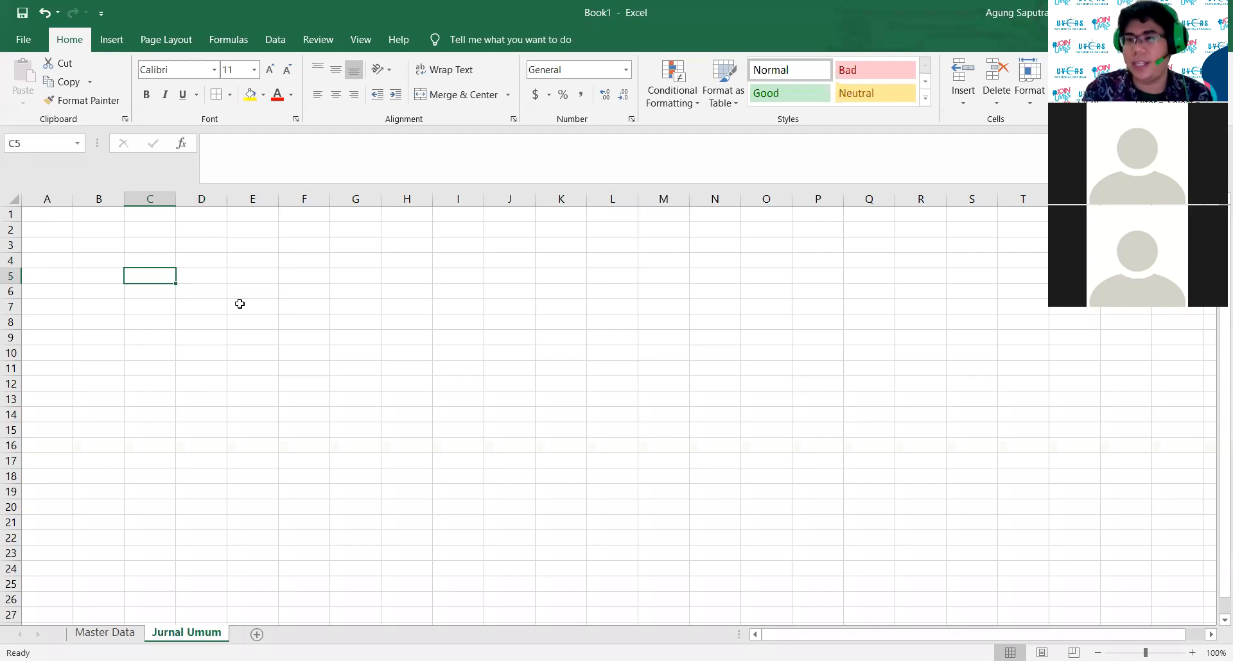
pyautogui.write('tgl')
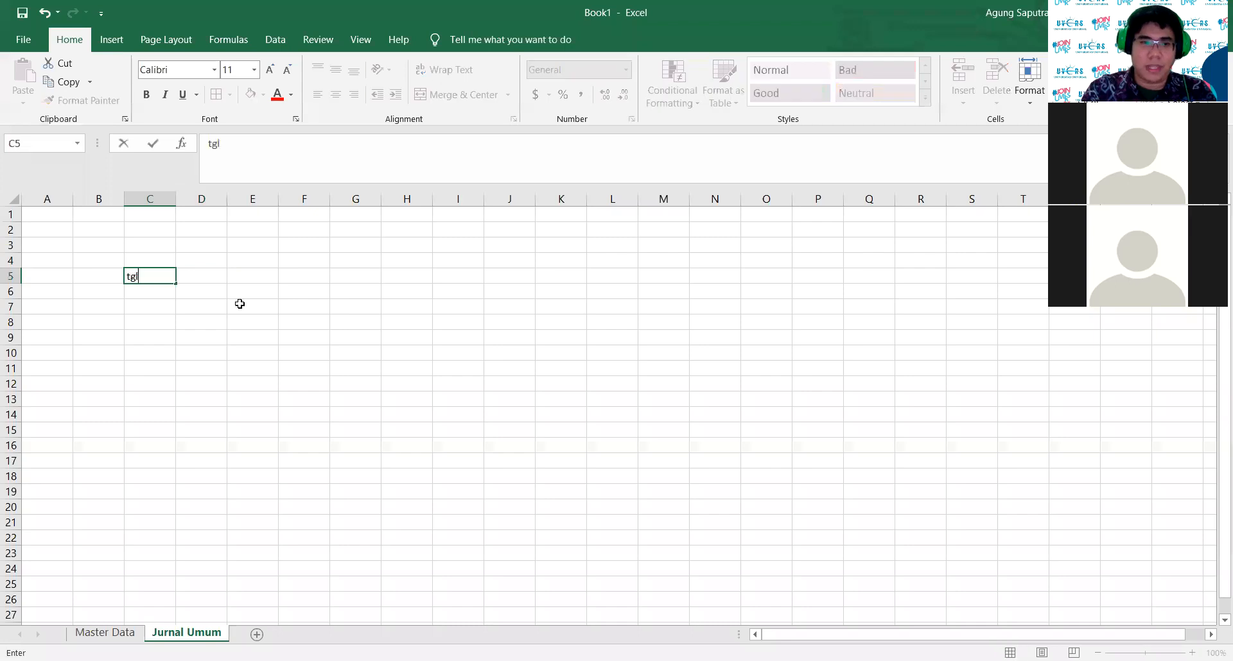
pyautogui.press('Tab')
pyautogui.write('ket')
pyautogui.press('Tab')
pyautogui.write('ref')
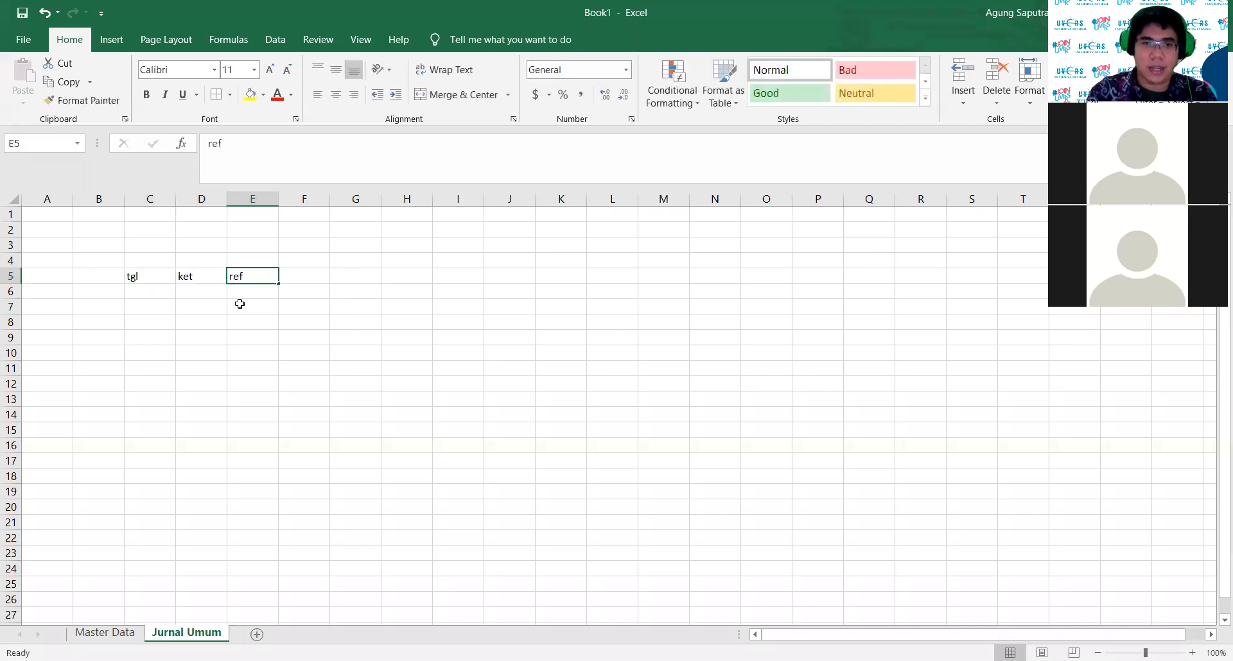
pyautogui.press('Tab')
pyautogui.write('d')
pyautogui.press('Tab')
pyautogui.write('k')
pyautogui.press('Down')
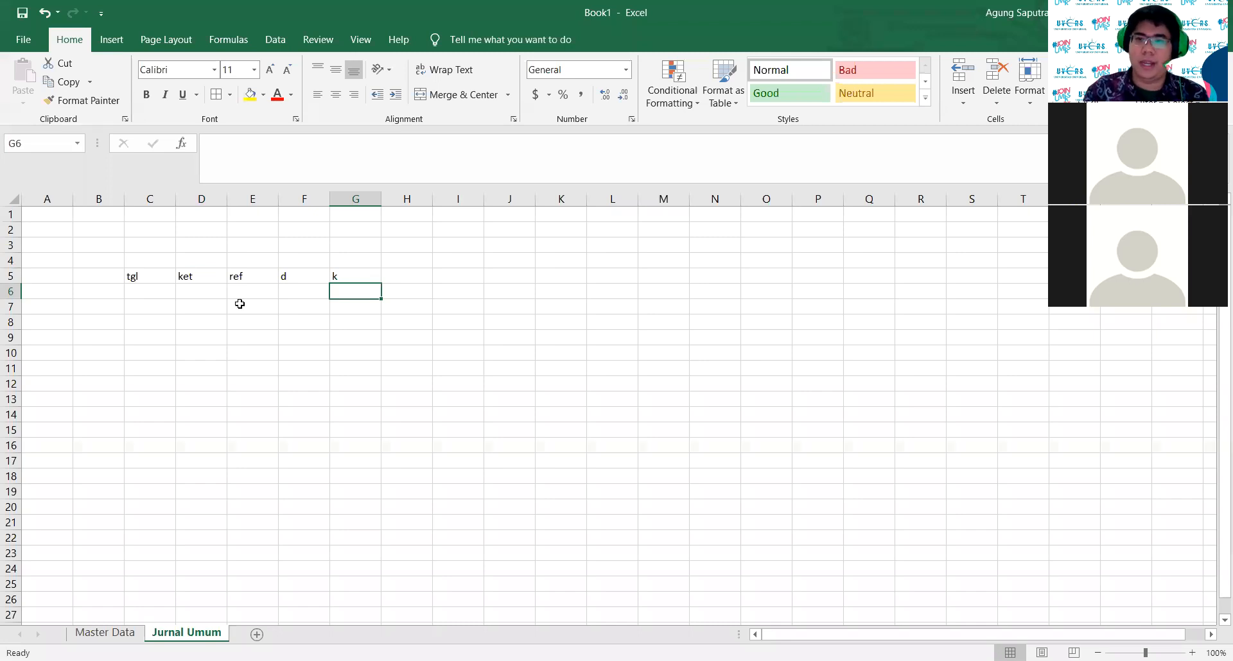
# Step: Clear the five abbreviated headers from C5:G5
pyautogui.moveTo(160, 278); pyautogui.dragTo(351, 283)
pyautogui.press('Delete')
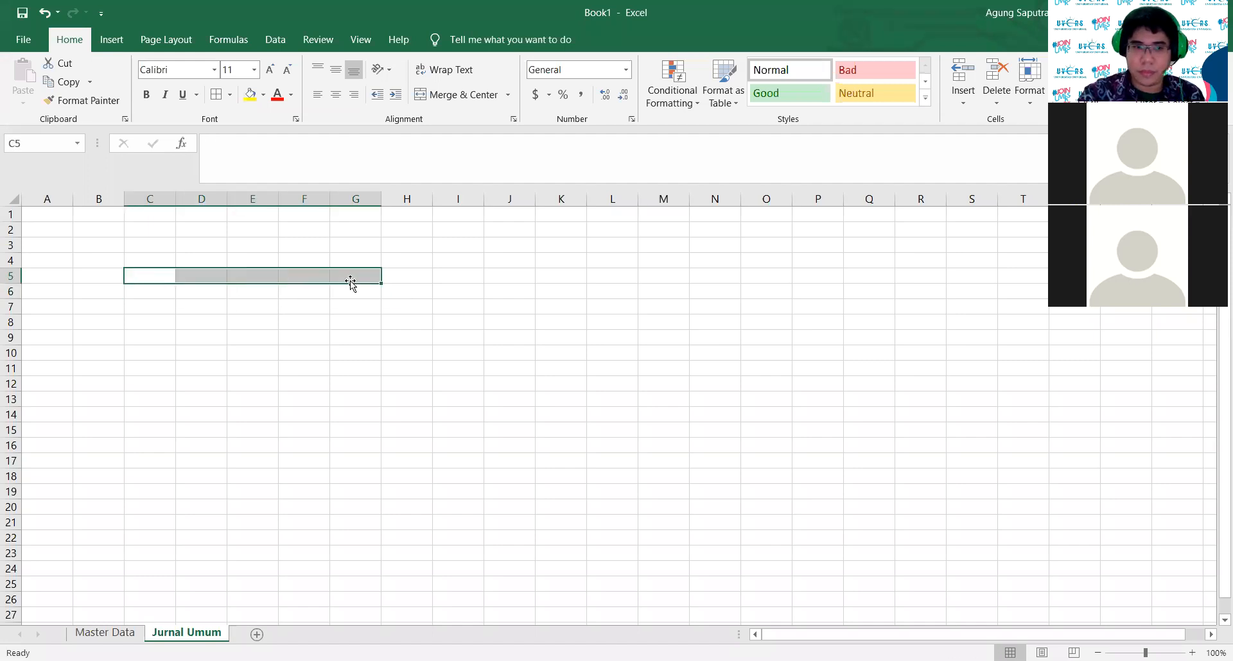
pyautogui.click(349, 337)
# Step: Enter the journal headers Tanggal in C5 and No Bukti in D5
pyautogui.click(164, 278)
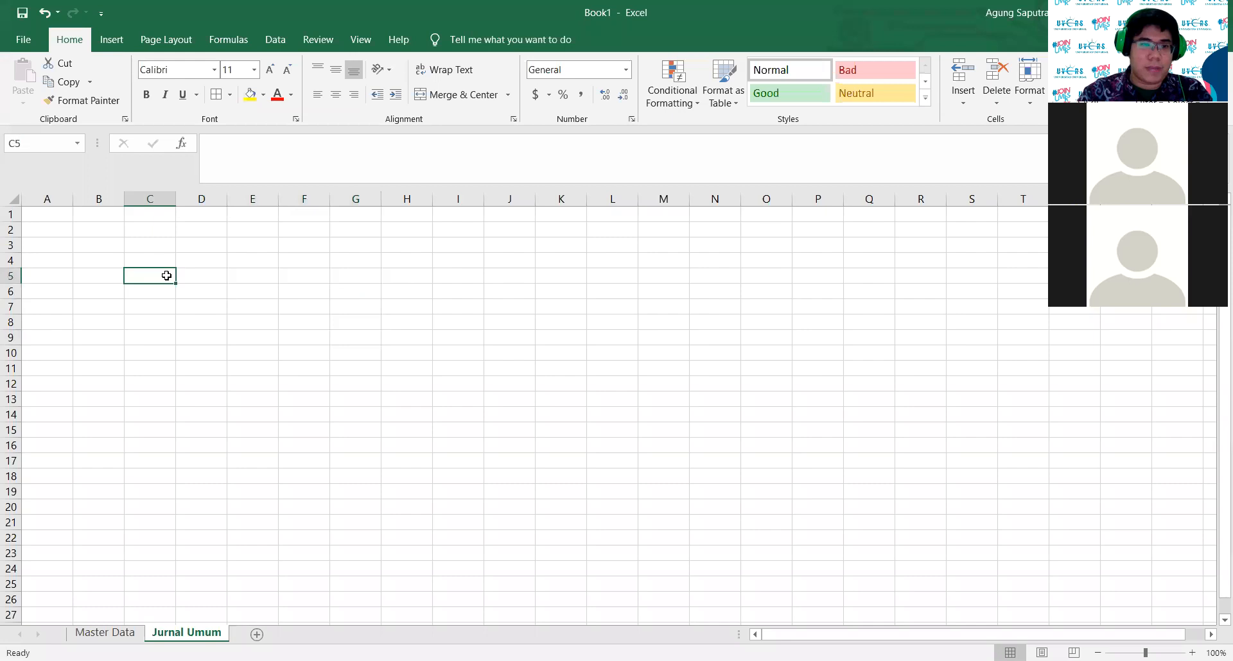
pyautogui.write('Tanggal')
pyautogui.press('Tab')
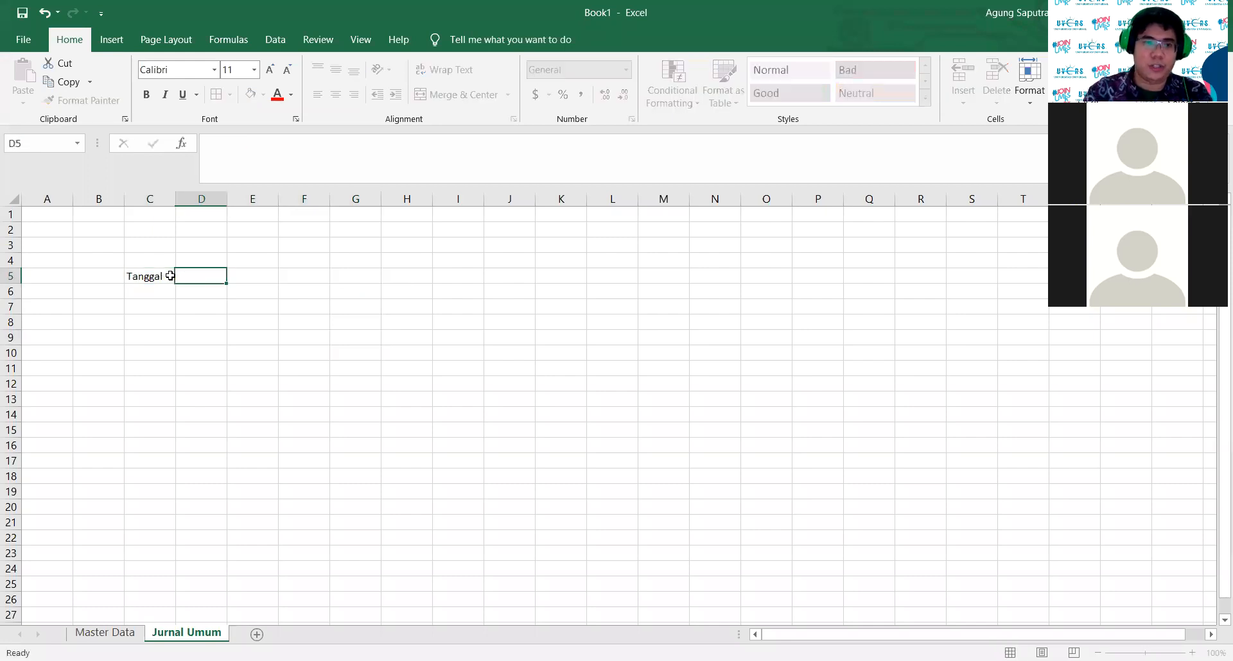
pyautogui.write('N')
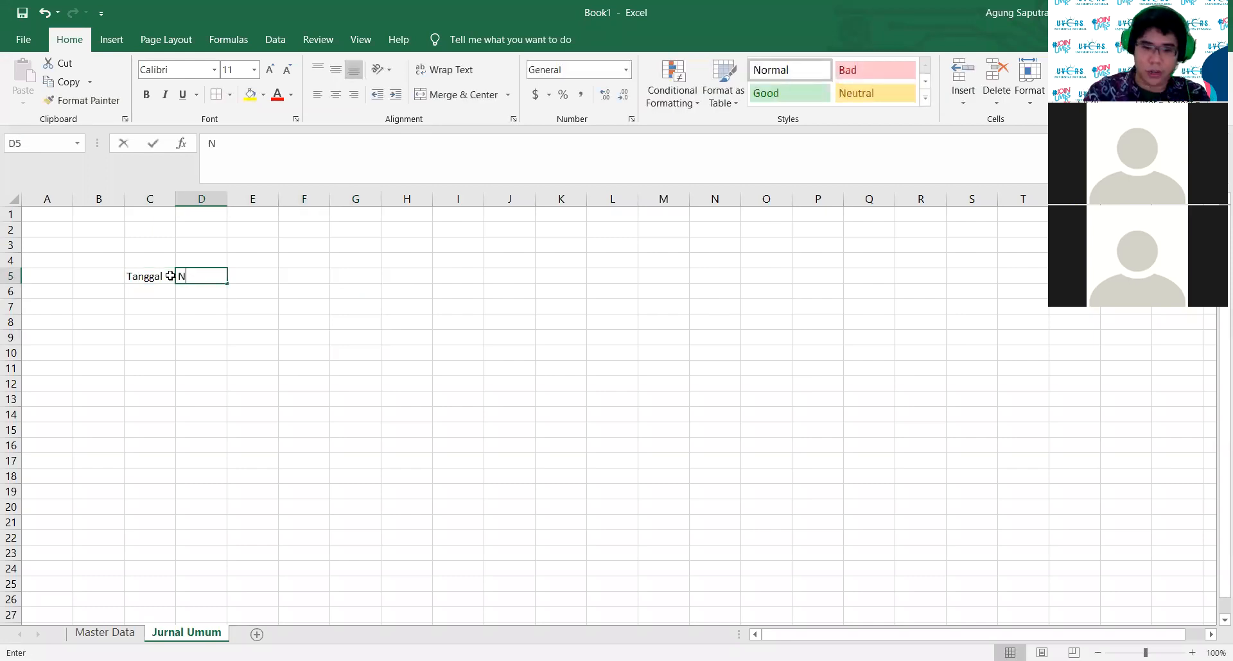
pyautogui.write('o Bukti')
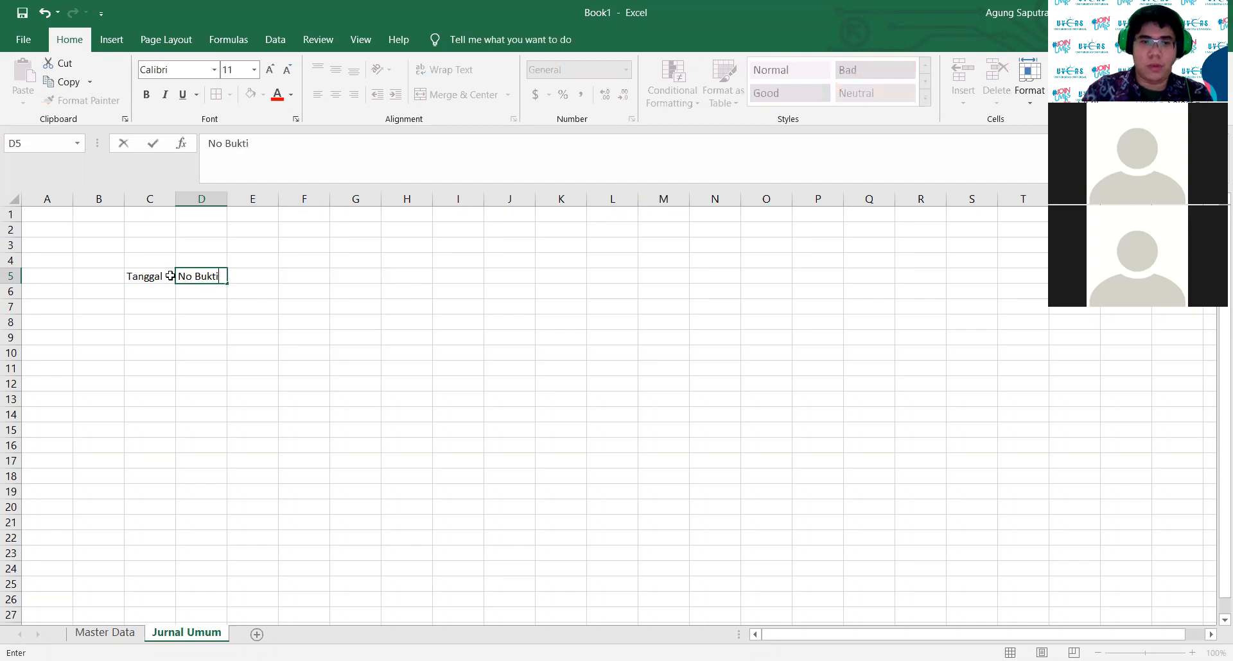
pyautogui.press('Tab')
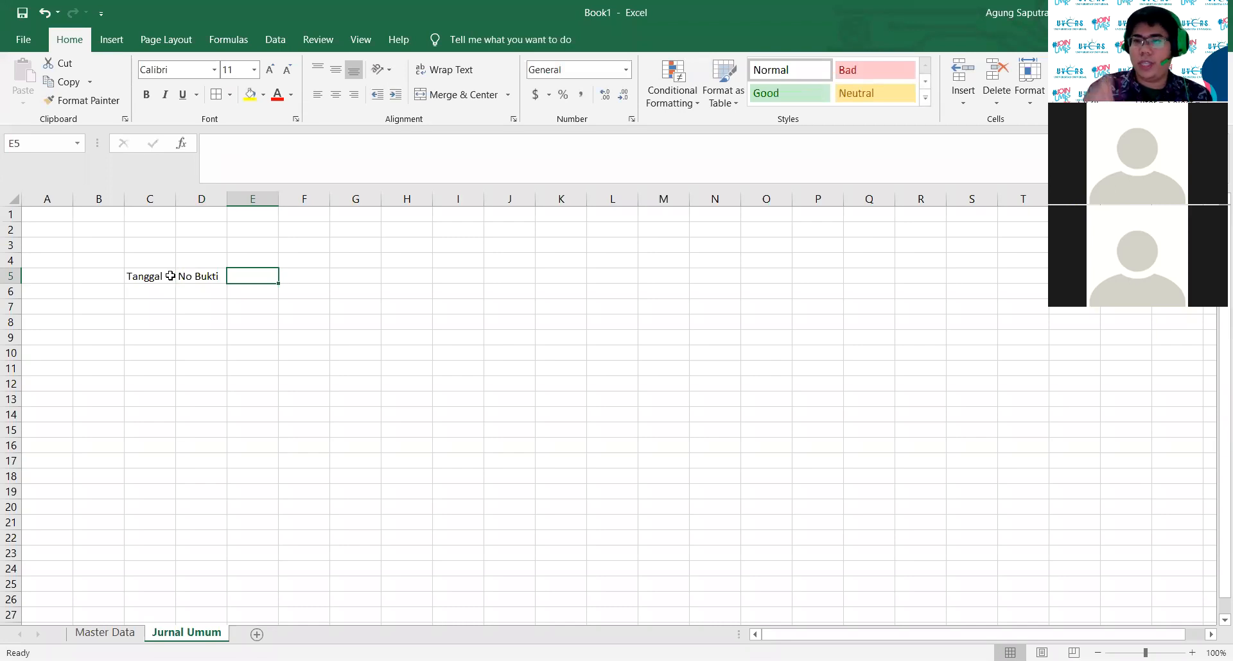
pyautogui.moveTo(210, 289); pyautogui.dragTo(219, 414)
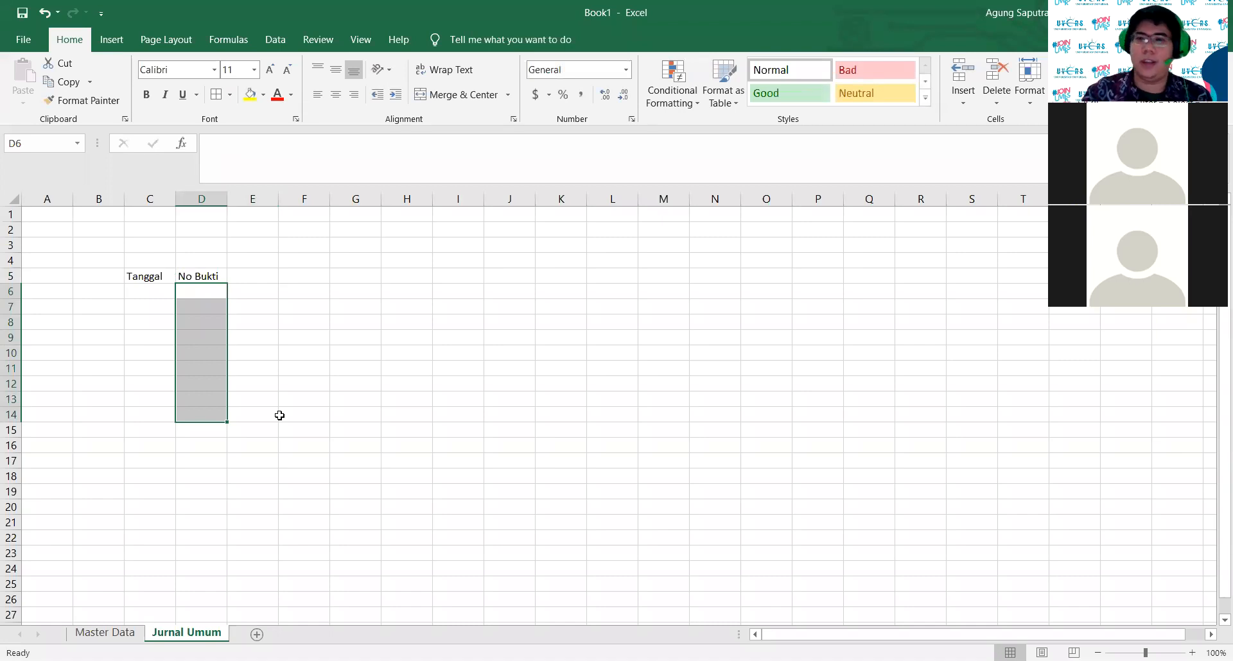
pyautogui.click(280, 415)
pyautogui.click(193, 294)
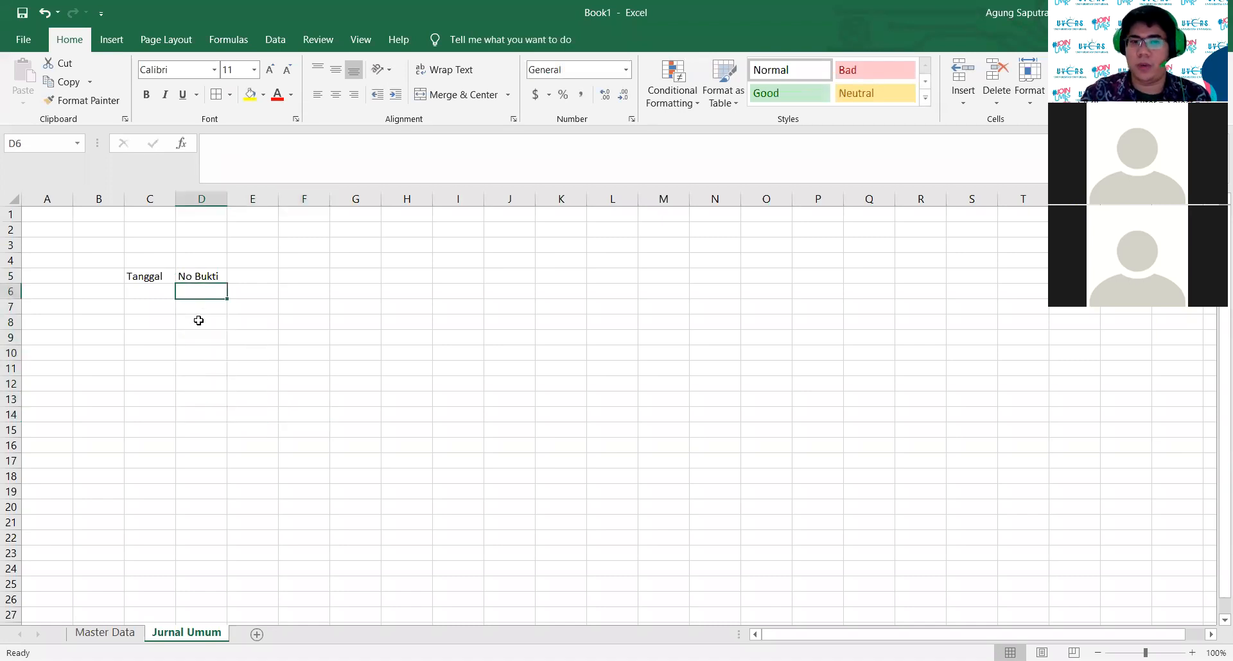
# Step: Enter the header Keterangan in E5 and widen column E to fit it
pyautogui.click(251, 275)
pyautogui.write('Keterangan')
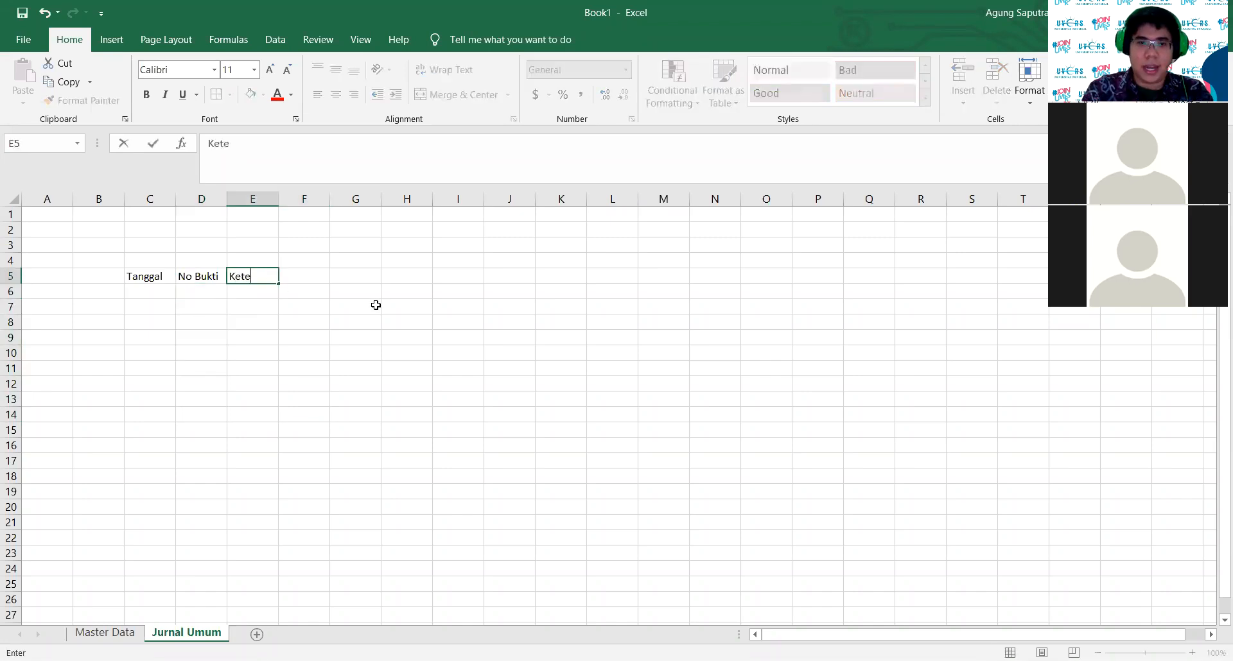
pyautogui.press('Return')
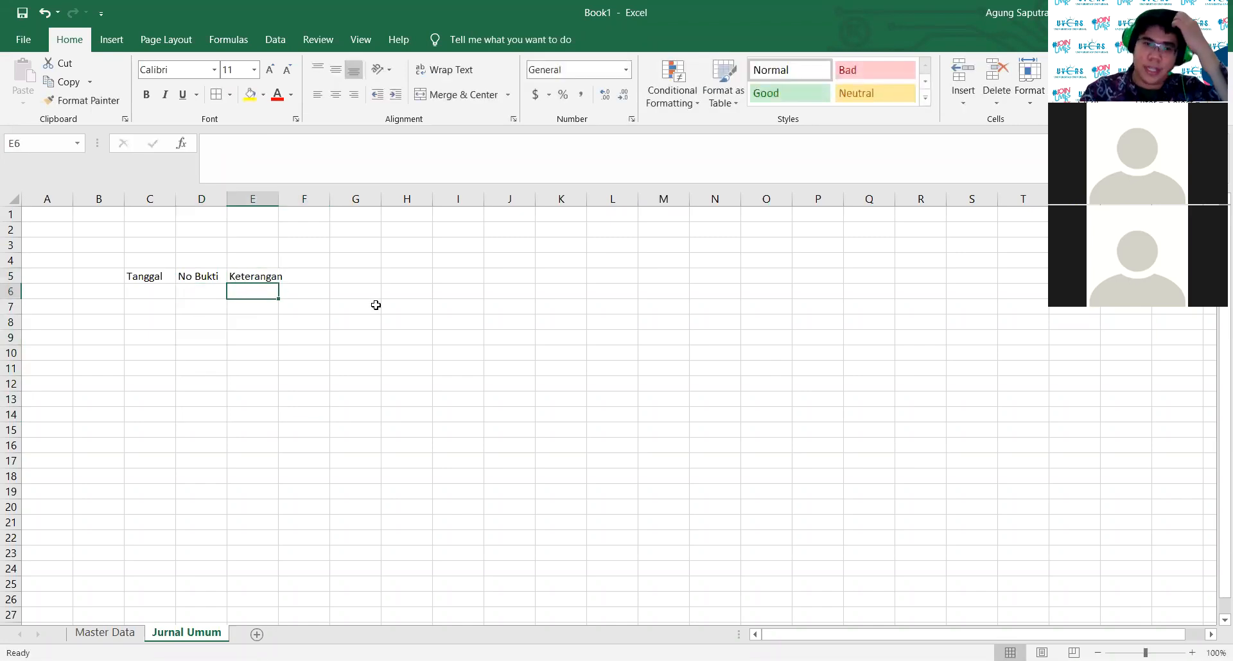
pyautogui.click(302, 276)
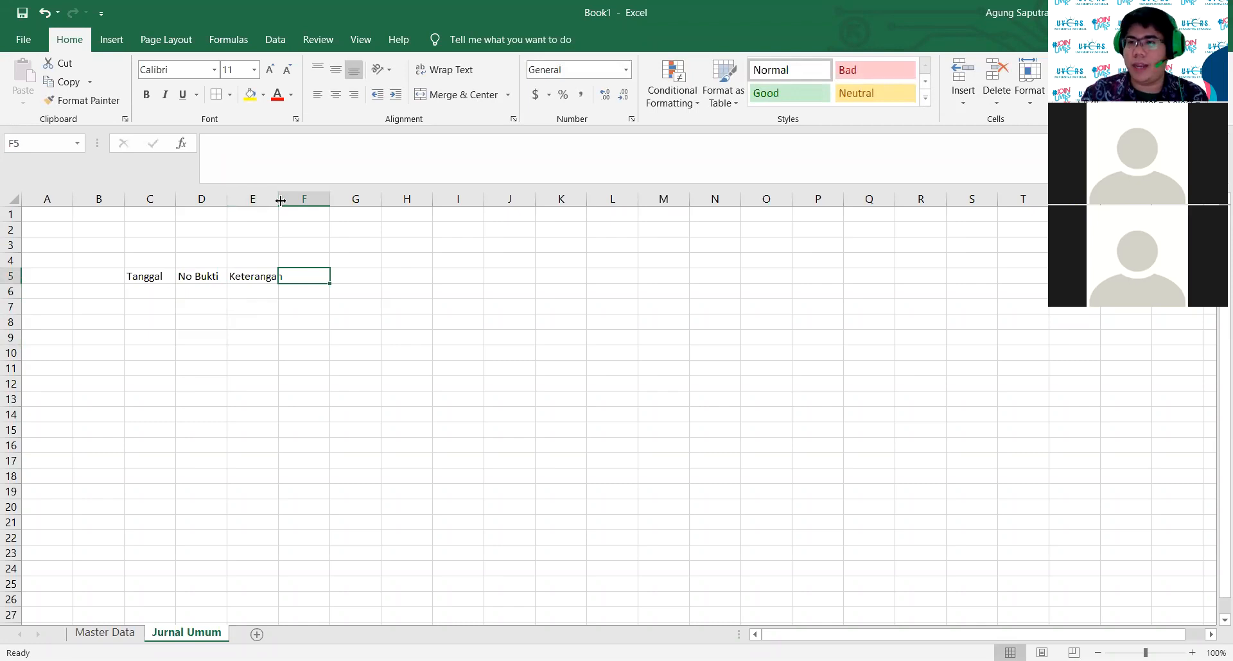
pyautogui.moveTo(281, 201); pyautogui.dragTo(296, 200)
pyautogui.click(443, 275)
pyautogui.click(256, 294)
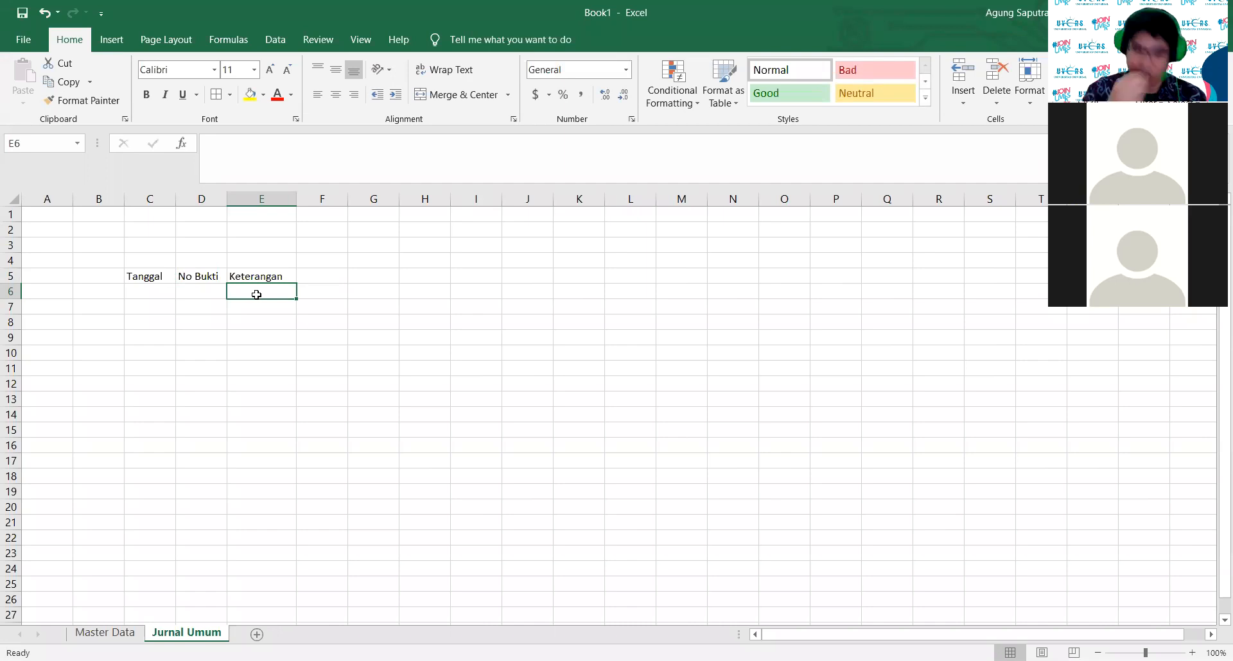
# Step: Enter the remaining journal headers Ref, Nama Akun, D and K in F5:I5
pyautogui.click(318, 274)
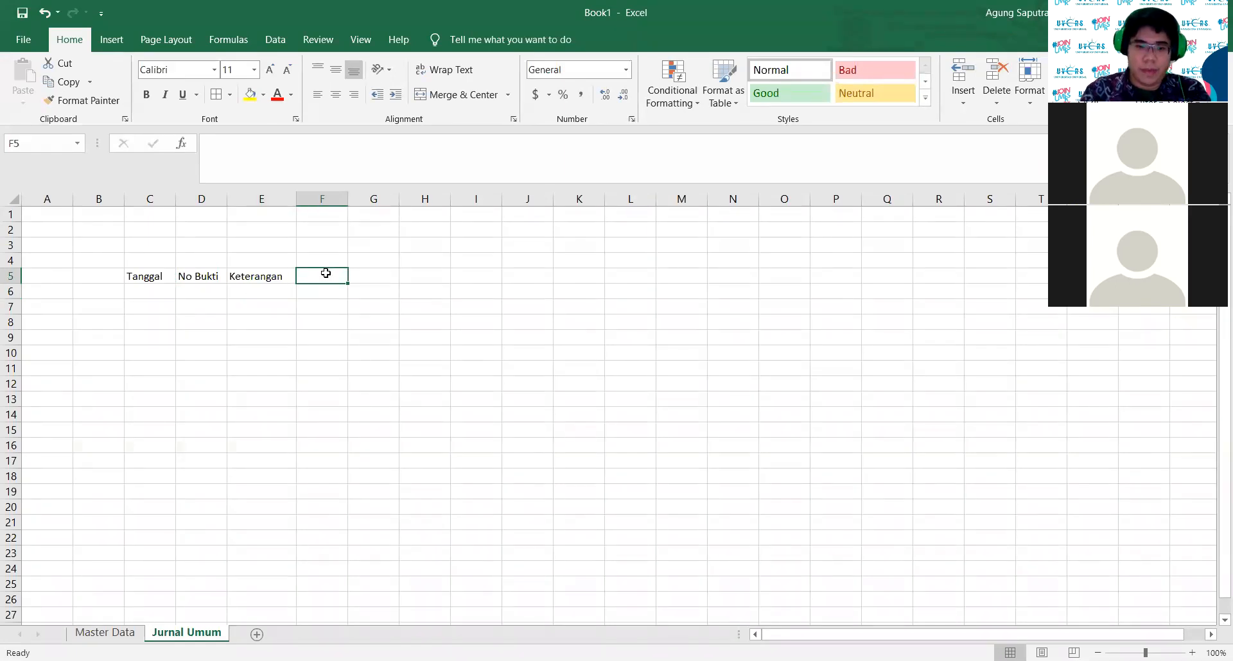
pyautogui.write('Ref')
pyautogui.press('Tab')
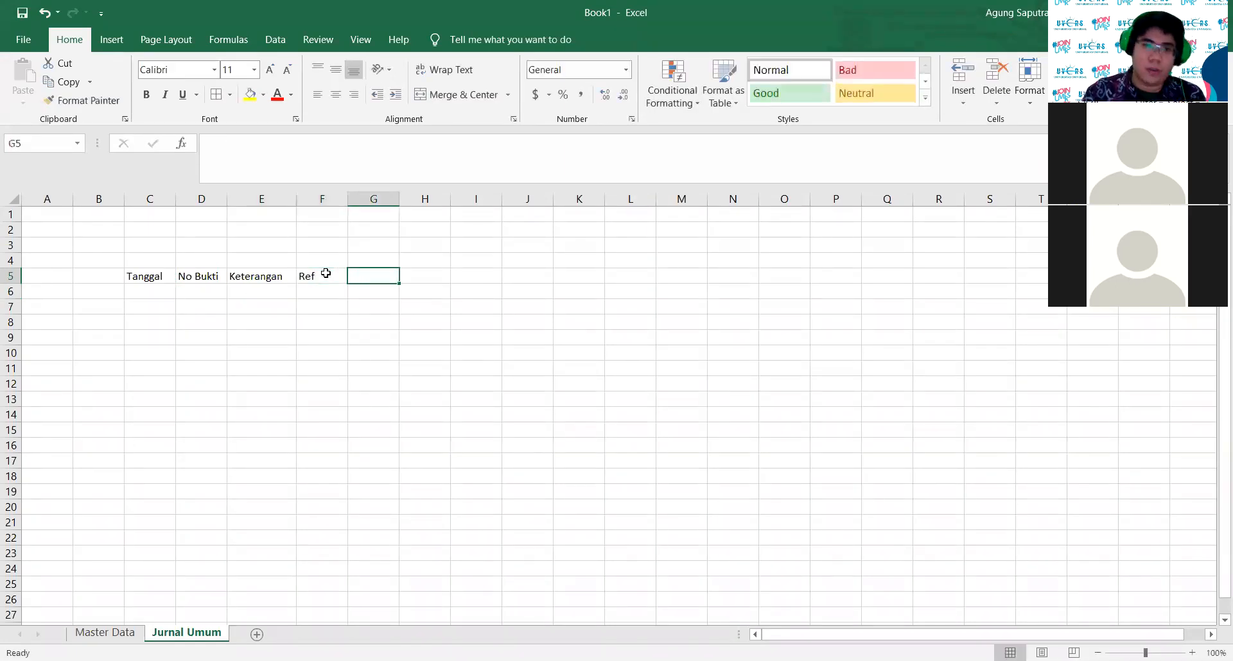
pyautogui.hotkey('alt', 'Tab')
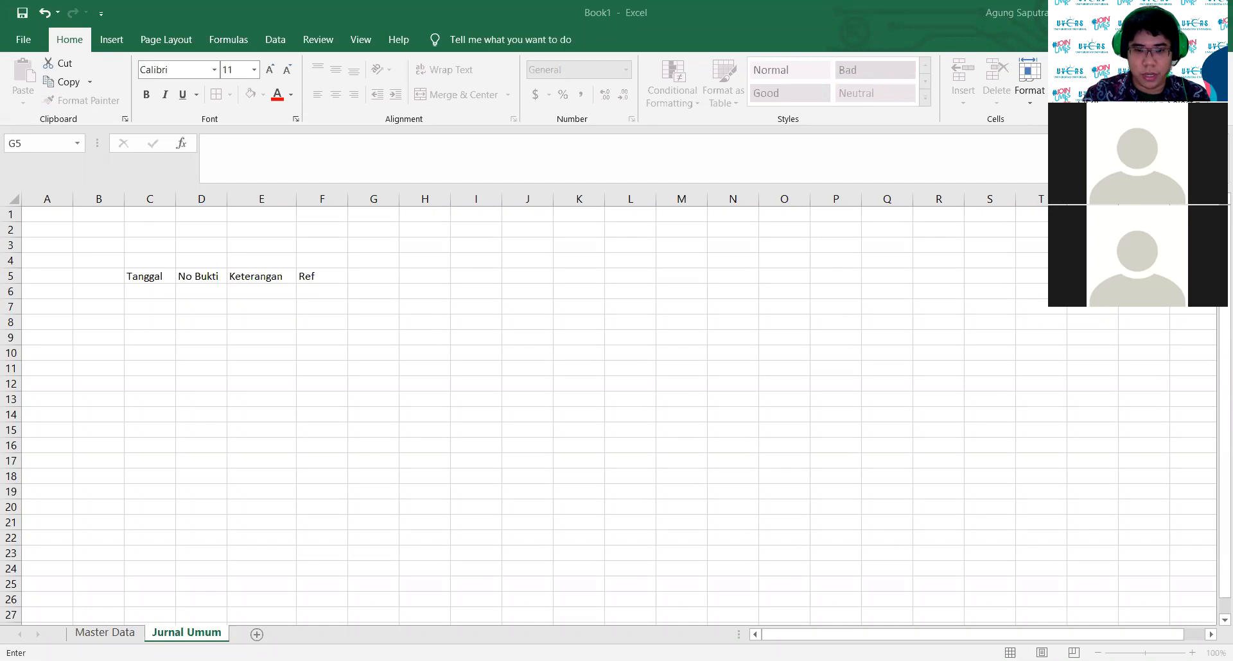
pyautogui.hotkey('alt', 'Tab')
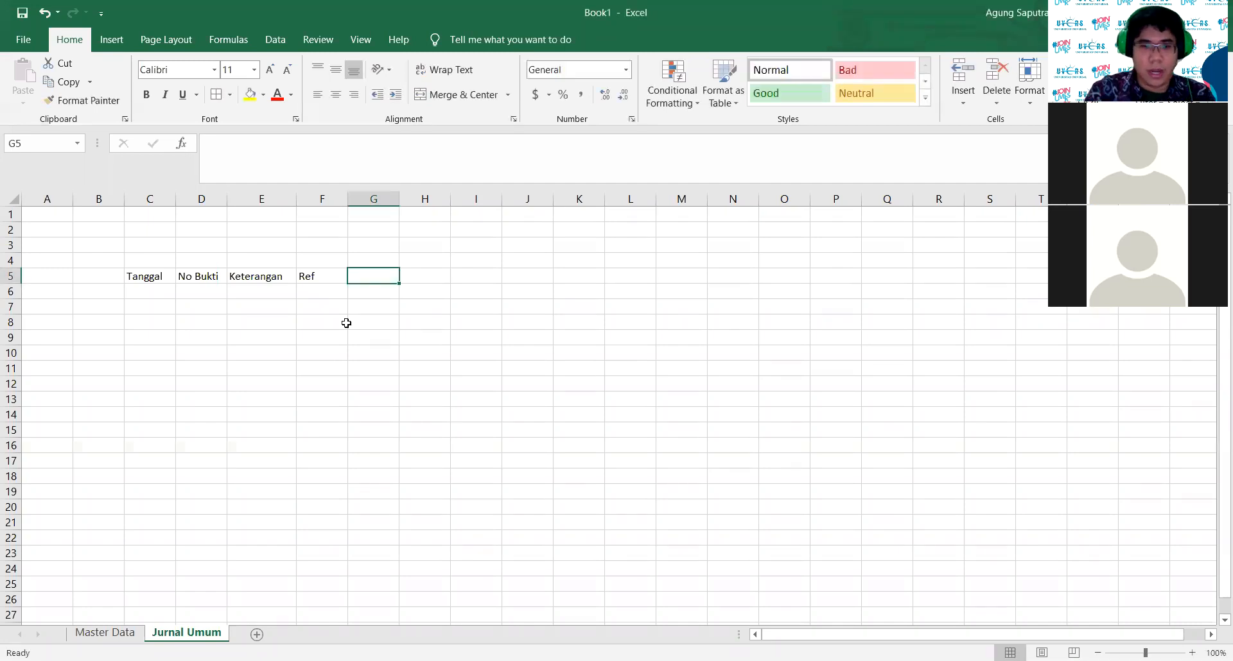
pyautogui.write('Nama Akun')
pyautogui.press('Tab')
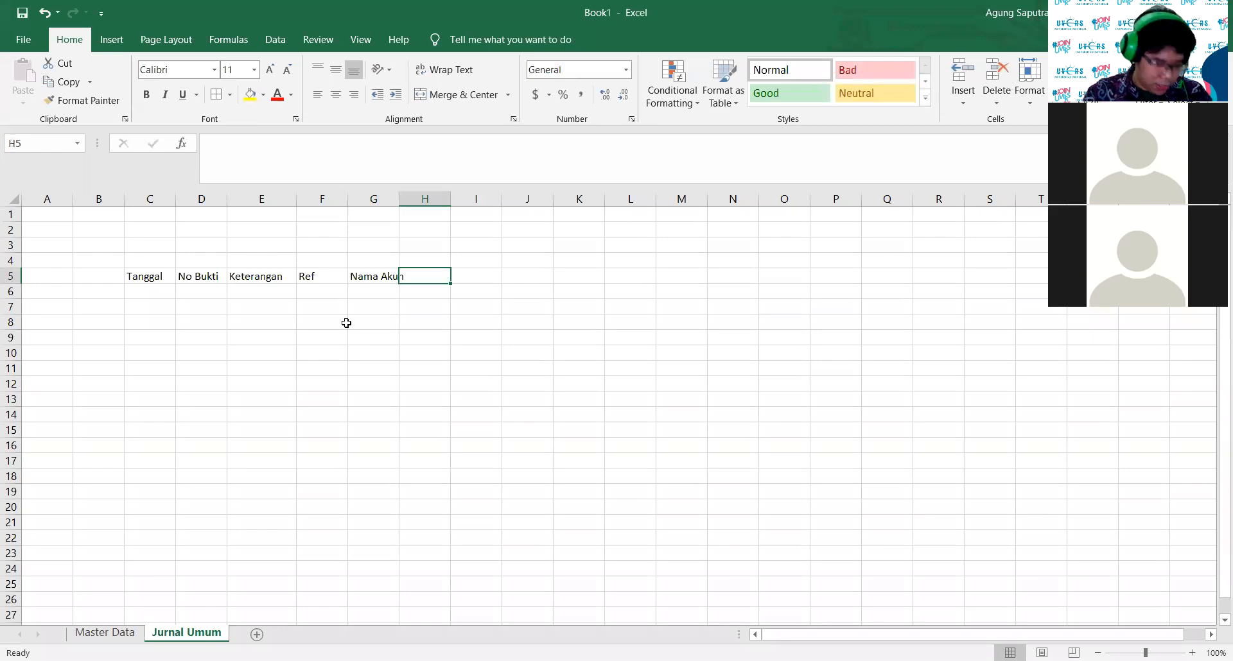
pyautogui.write('D')
pyautogui.press('Tab')
pyautogui.write('K')
pyautogui.press('Return')
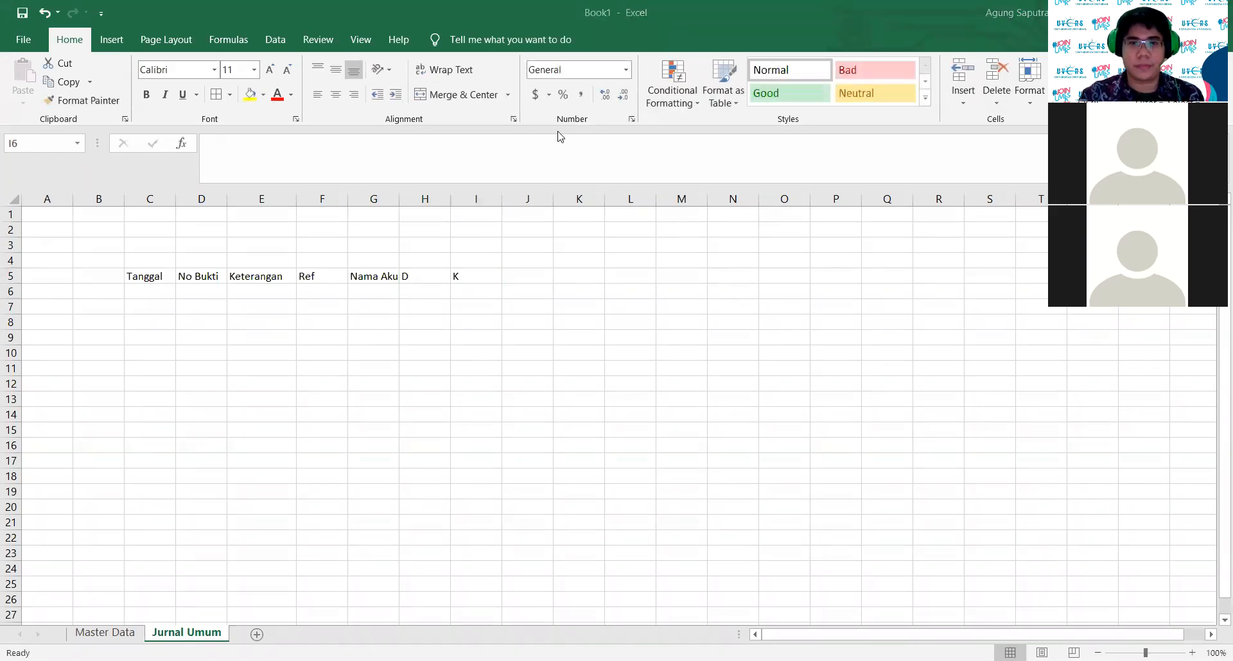
# Step: Widen column G to fit the Nama Akun header and centre the headers in C5:I5
pyautogui.doubleClick(398, 199)
pyautogui.moveTo(151, 280); pyautogui.dragTo(482, 276)
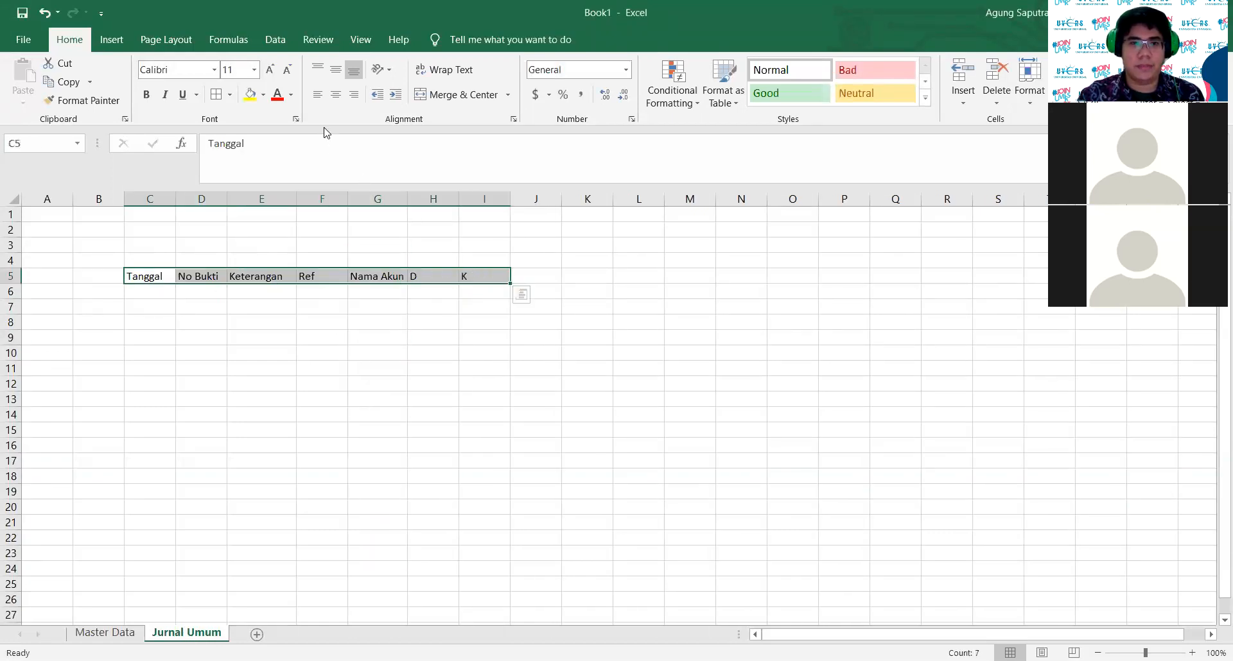
pyautogui.click(335, 94)
pyautogui.click(574, 243)
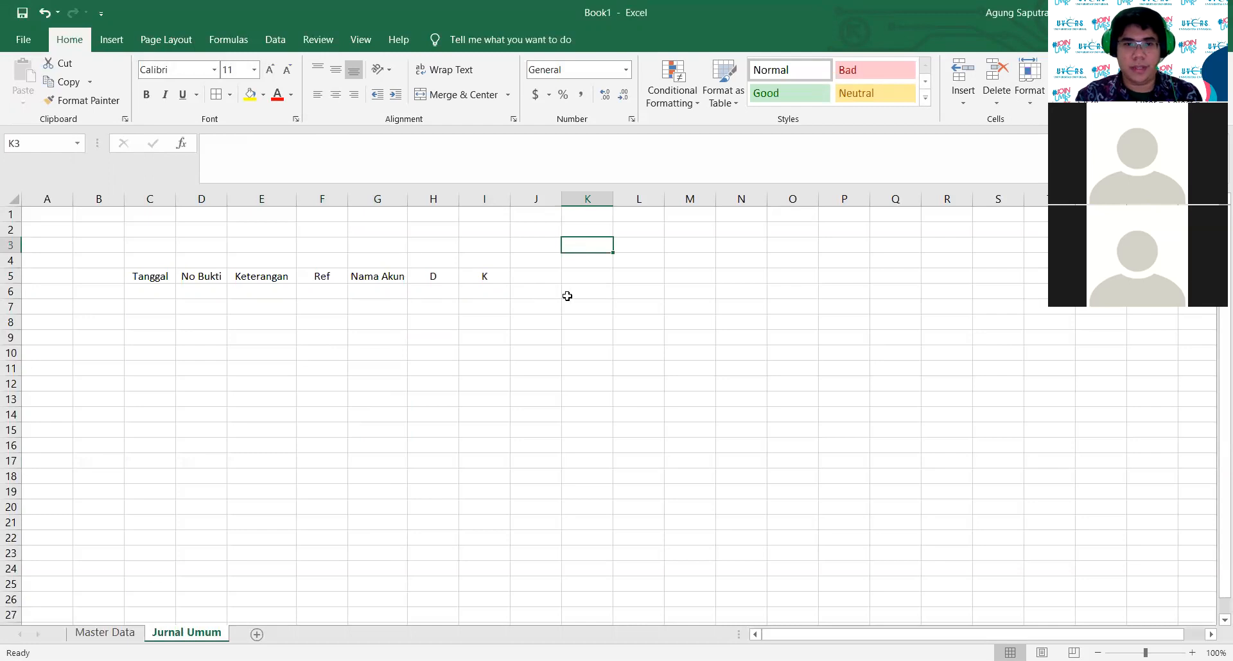
pyautogui.moveTo(408, 197); pyautogui.dragTo(419, 197)
pyautogui.click(442, 307)
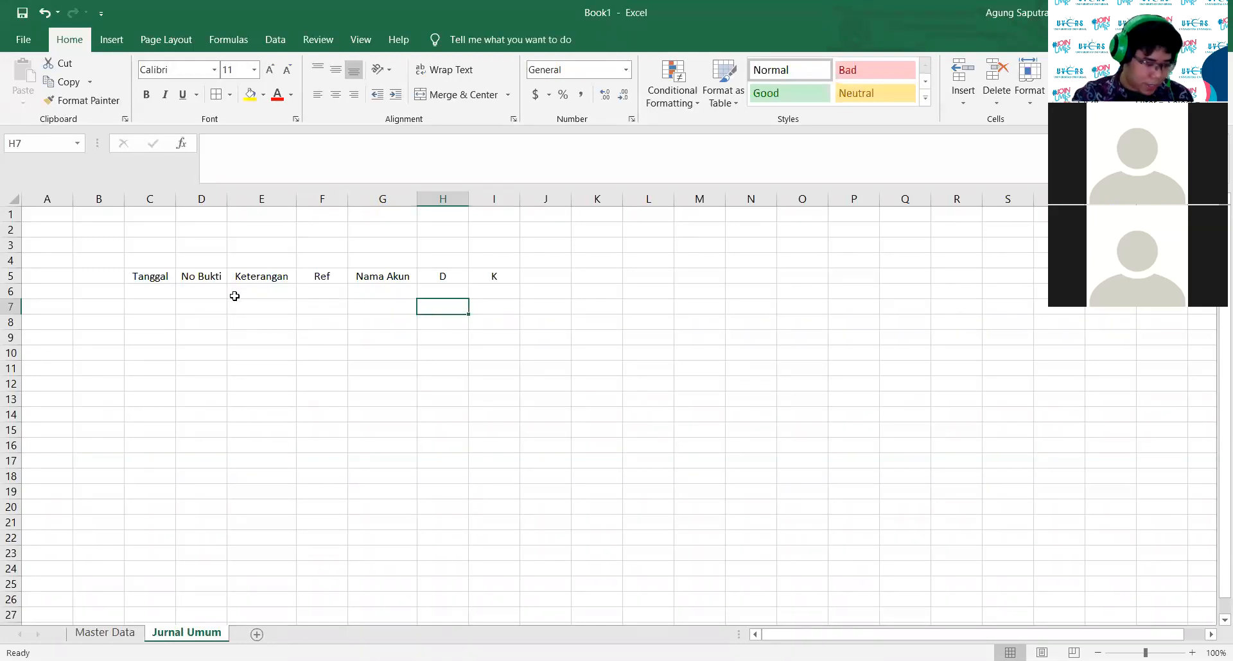
pyautogui.click(337, 290)
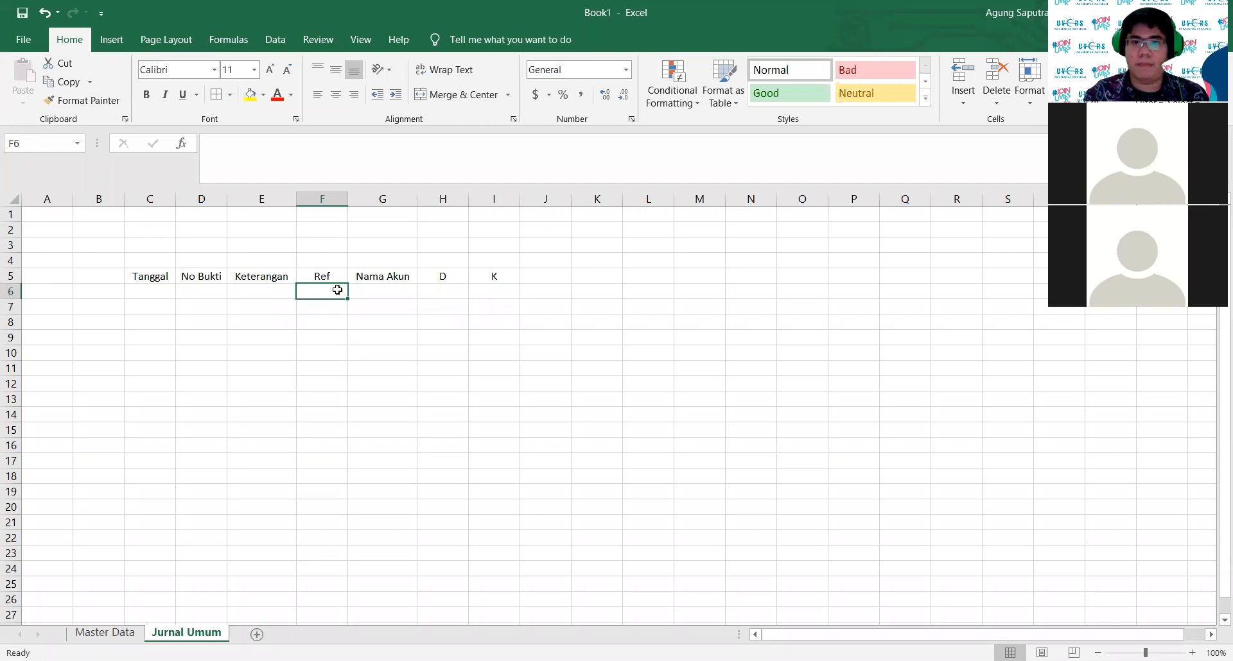
pyautogui.click(275, 39)
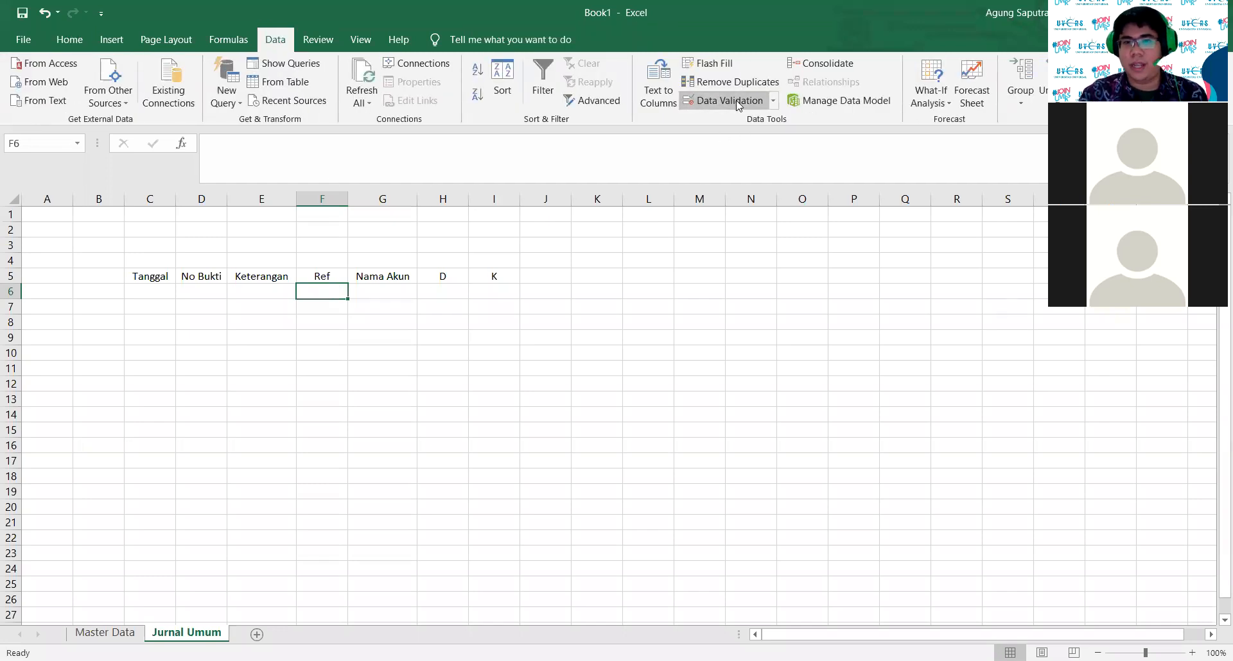
pyautogui.click(738, 102)
pyautogui.click(562, 281)
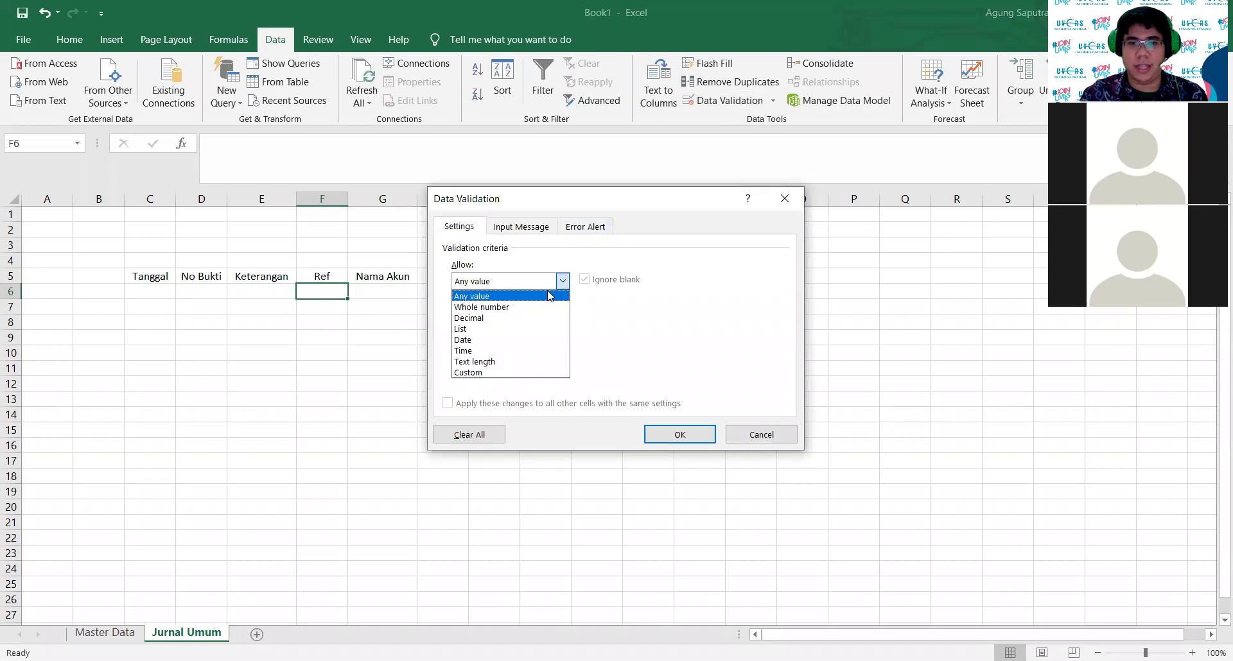
pyautogui.click(512, 328)
pyautogui.click(524, 349)
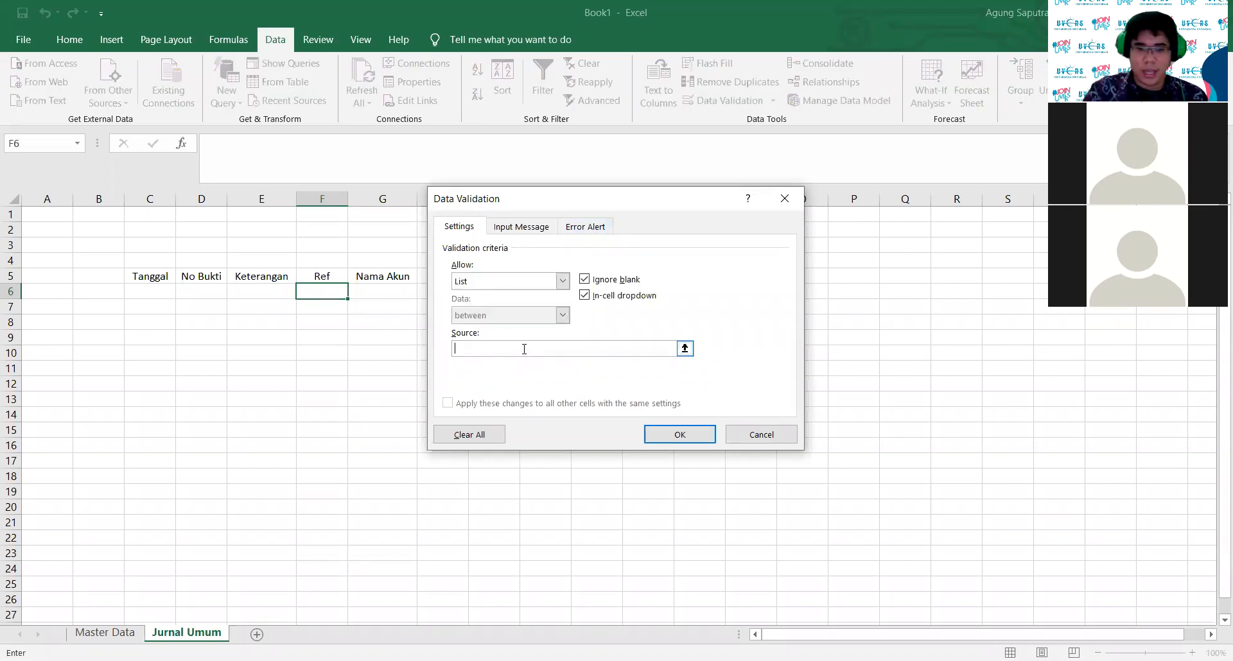
pyautogui.write('=')
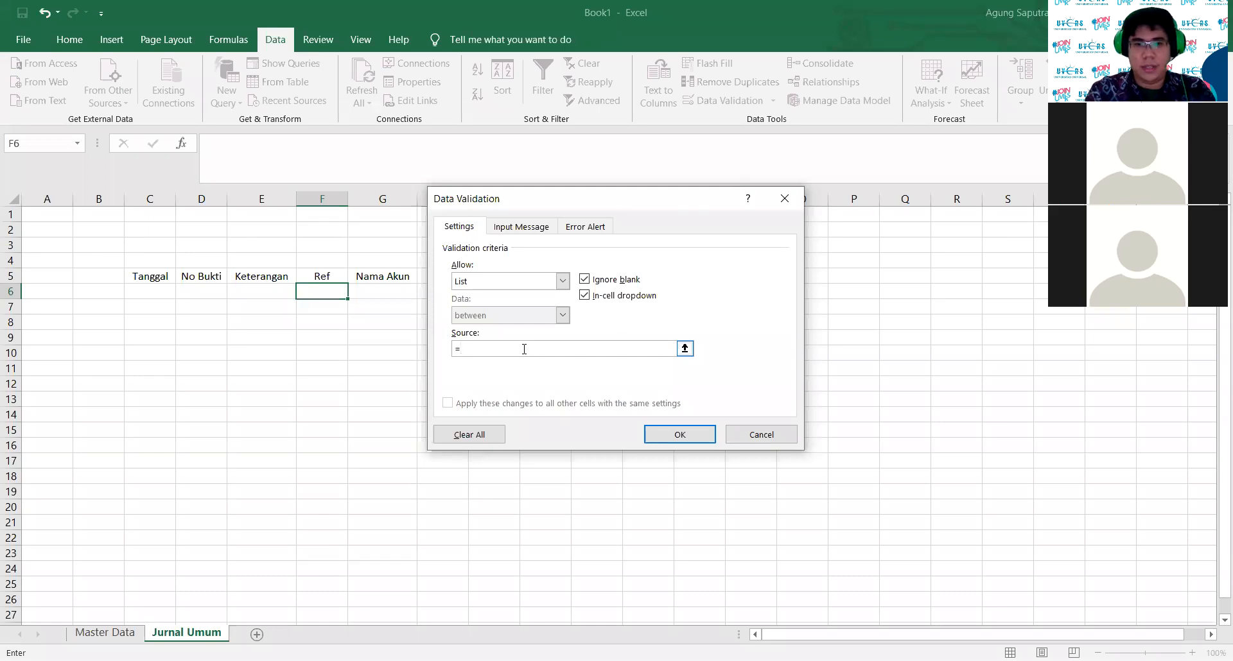
pyautogui.click(770, 436)
# Step: Name the whole account table D4:I10 on the Master Data sheet T_Akun
pyautogui.click(105, 633)
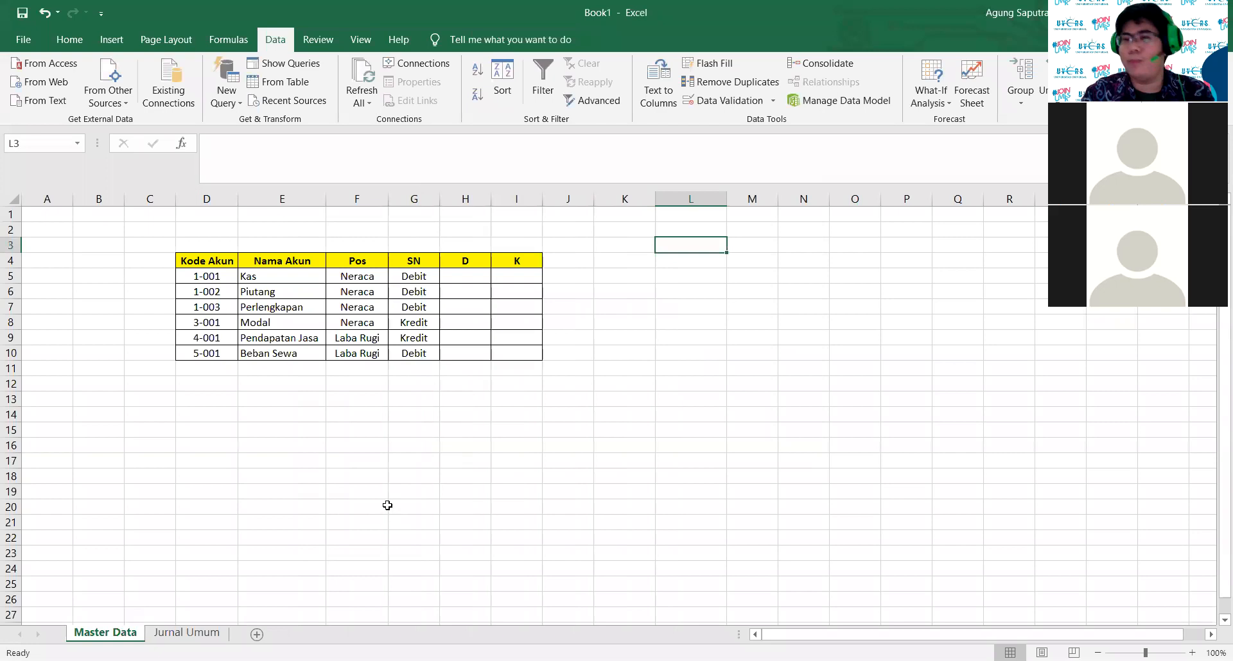
pyautogui.moveTo(202, 260); pyautogui.dragTo(521, 353)
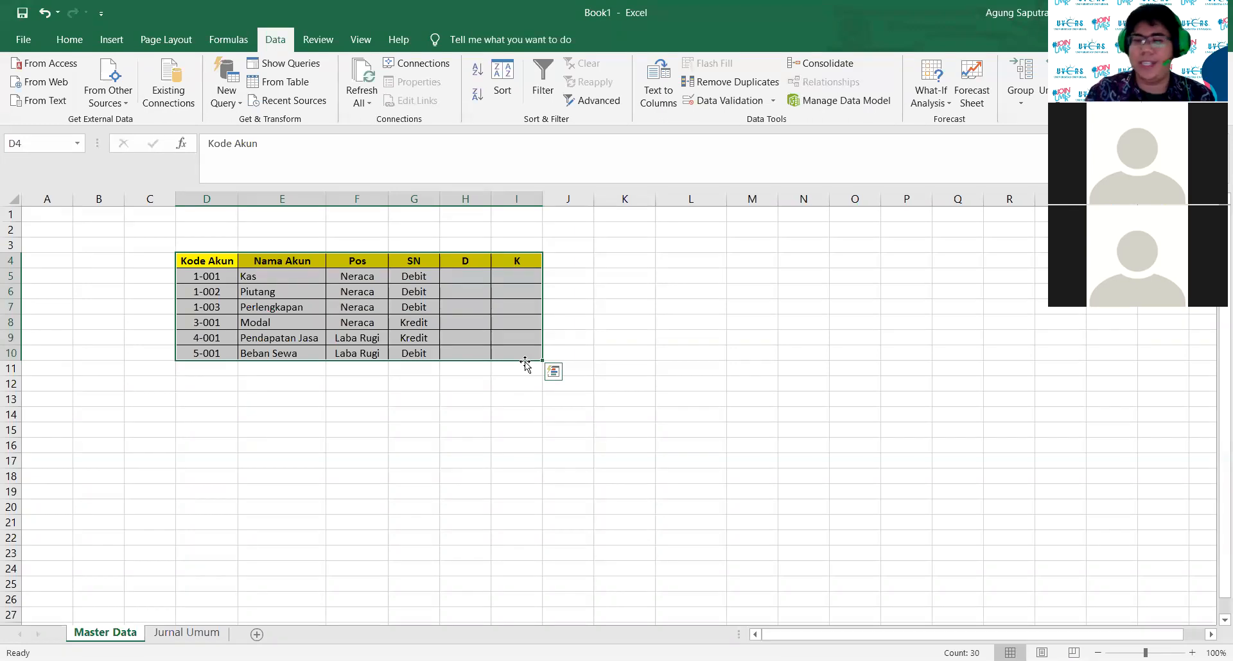
pyautogui.click(416, 412)
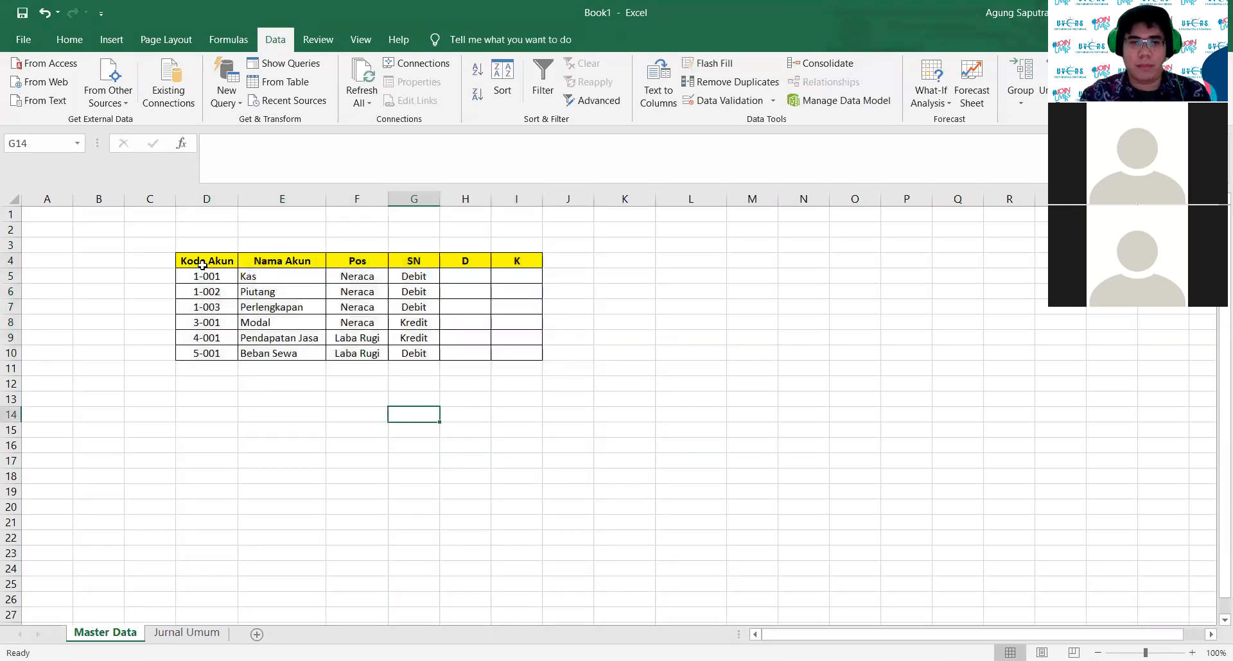
pyautogui.moveTo(203, 260); pyautogui.dragTo(523, 352)
pyautogui.click(43, 149)
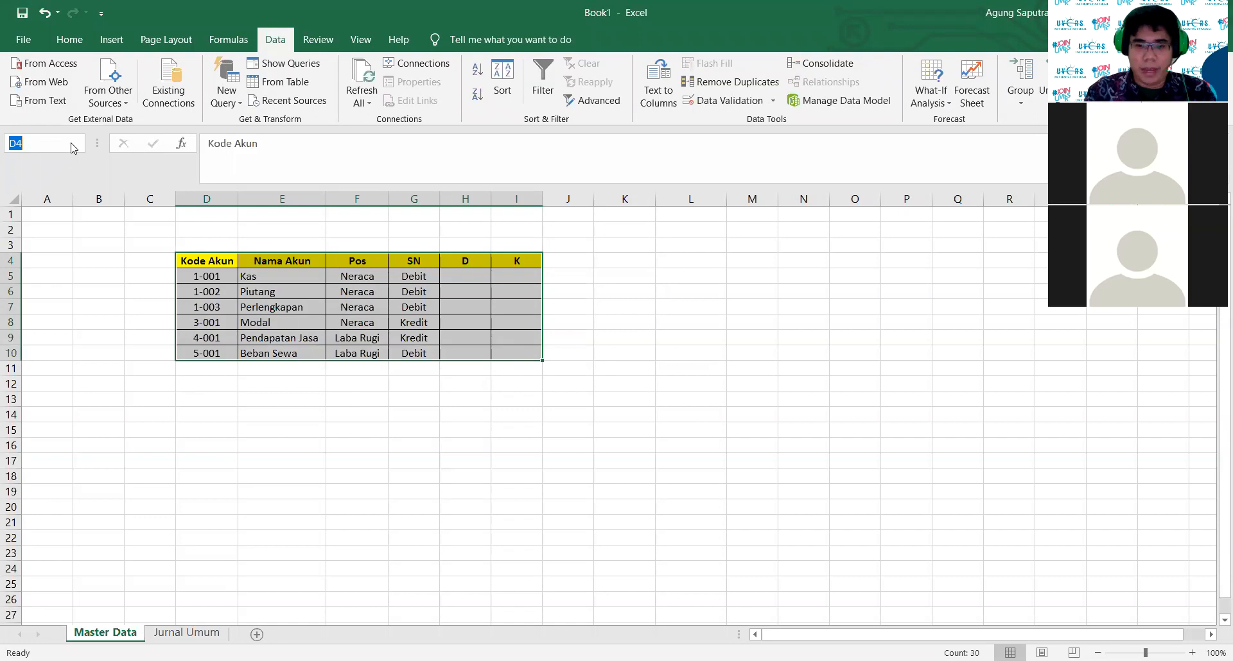
pyautogui.write('T_Akun')
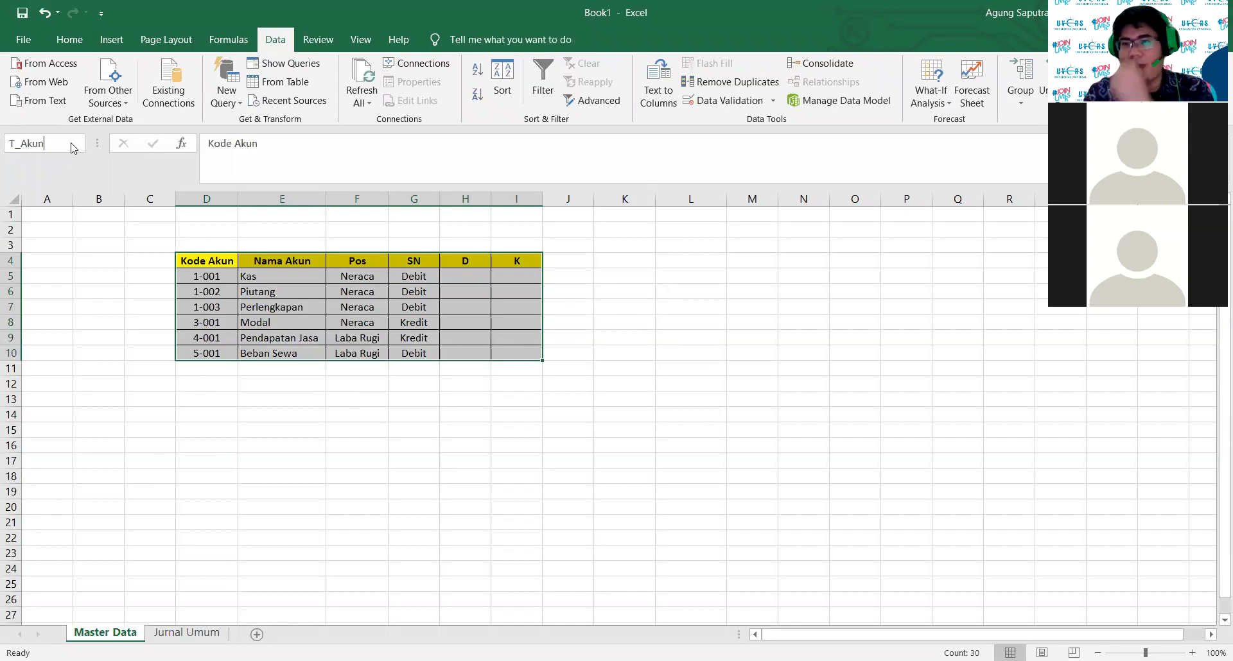
pyautogui.press('Return')
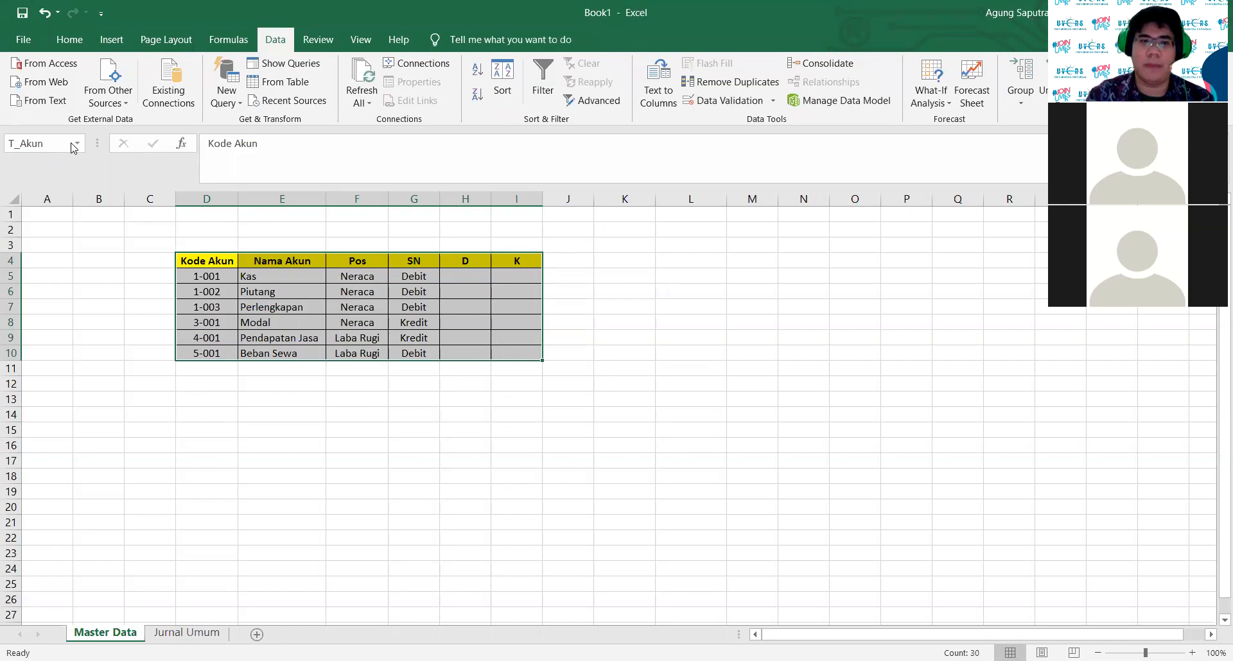
# Step: Name the account codes in D5:D10 of the Master Data sheet KodeAkun
pyautogui.moveTo(193, 263); pyautogui.dragTo(472, 328)
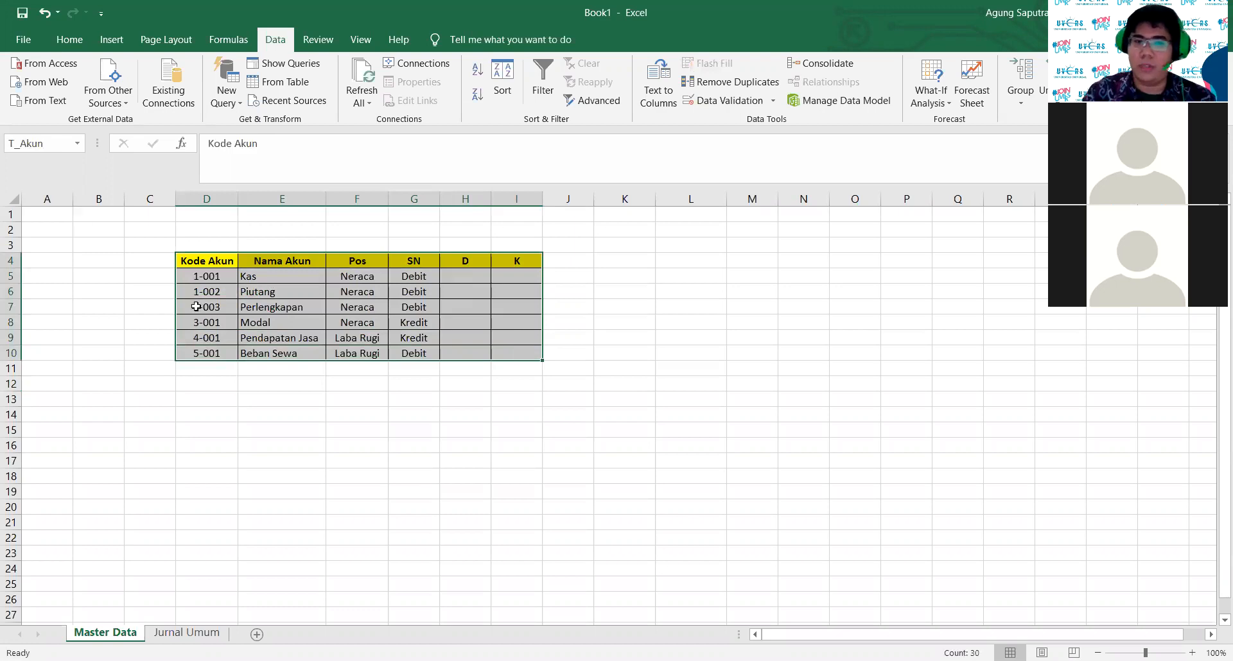
pyautogui.click(216, 384)
pyautogui.click(214, 277)
pyautogui.moveTo(214, 277); pyautogui.dragTo(216, 355)
pyautogui.click(45, 143)
pyautogui.write('KodeAkun')
pyautogui.press('Return')
# Step: Check the named range of the account codes and look over the other columns of the account table
pyautogui.click(203, 489)
pyautogui.moveTo(209, 271); pyautogui.dragTo(218, 353)
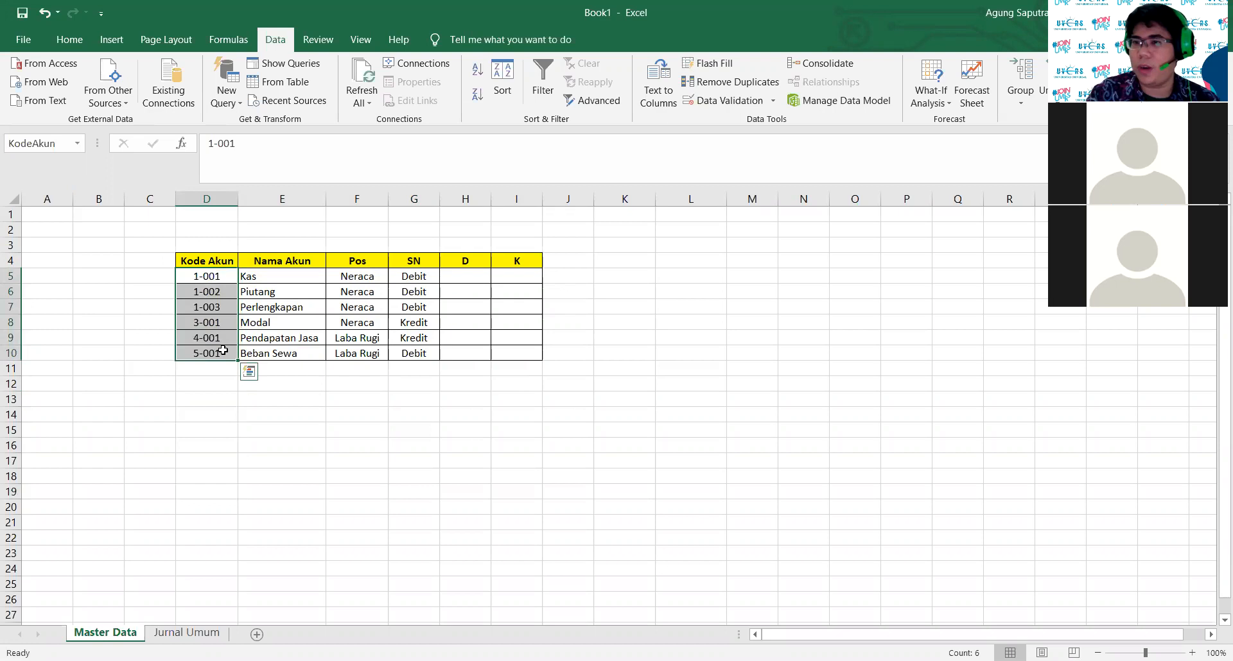
pyautogui.click(286, 382)
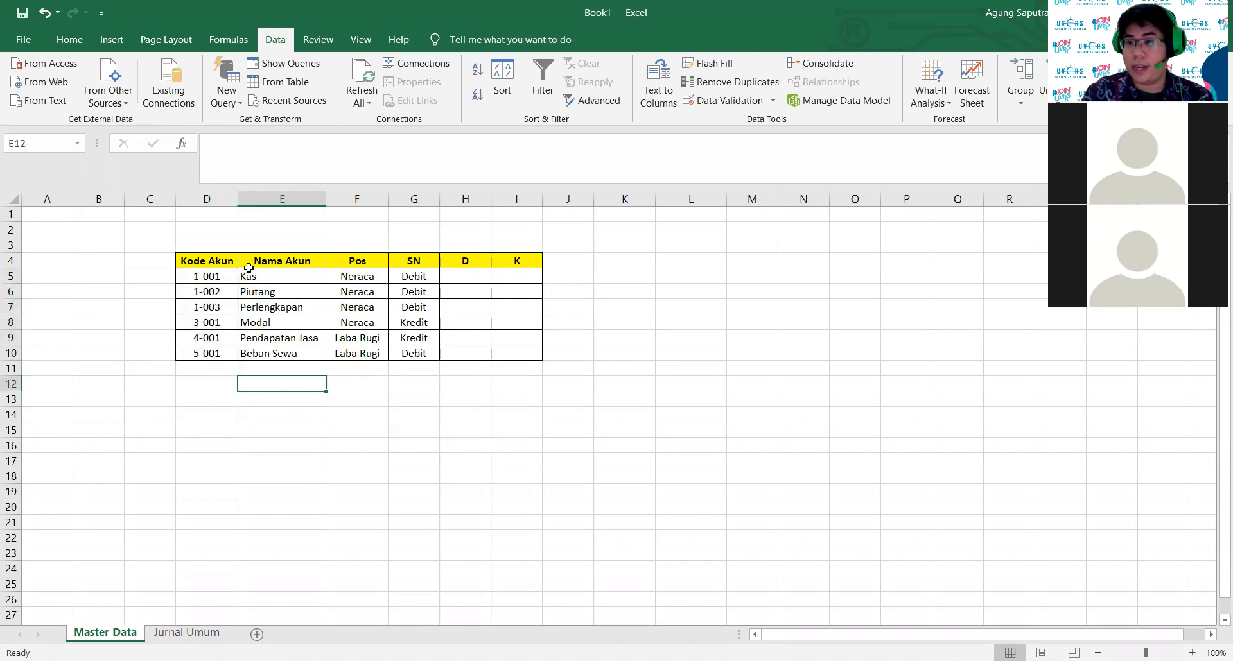
pyautogui.moveTo(206, 278); pyautogui.dragTo(218, 353)
pyautogui.moveTo(252, 277); pyautogui.dragTo(302, 352)
pyautogui.click(382, 275)
pyautogui.click(411, 276)
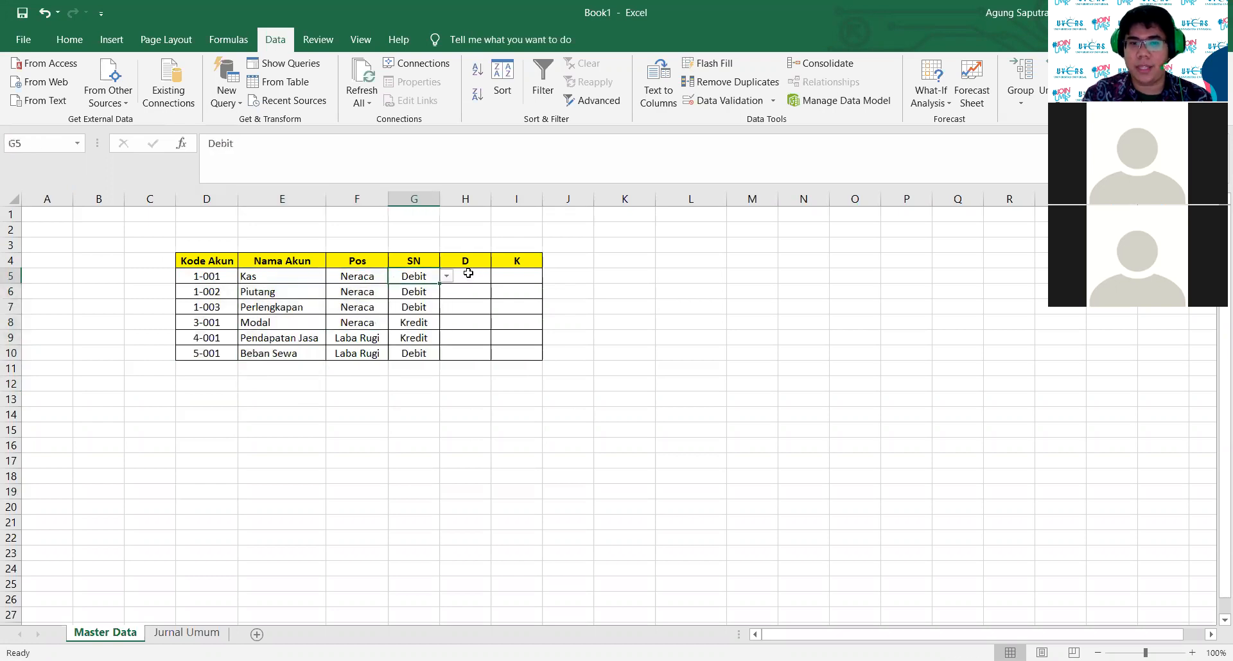
pyautogui.click(468, 274)
pyautogui.click(520, 278)
# Step: Add a list validation with the source =KodeAkun to F6 under Ref on the Jurnal Umum sheet, and open its dropdown
pyautogui.click(189, 633)
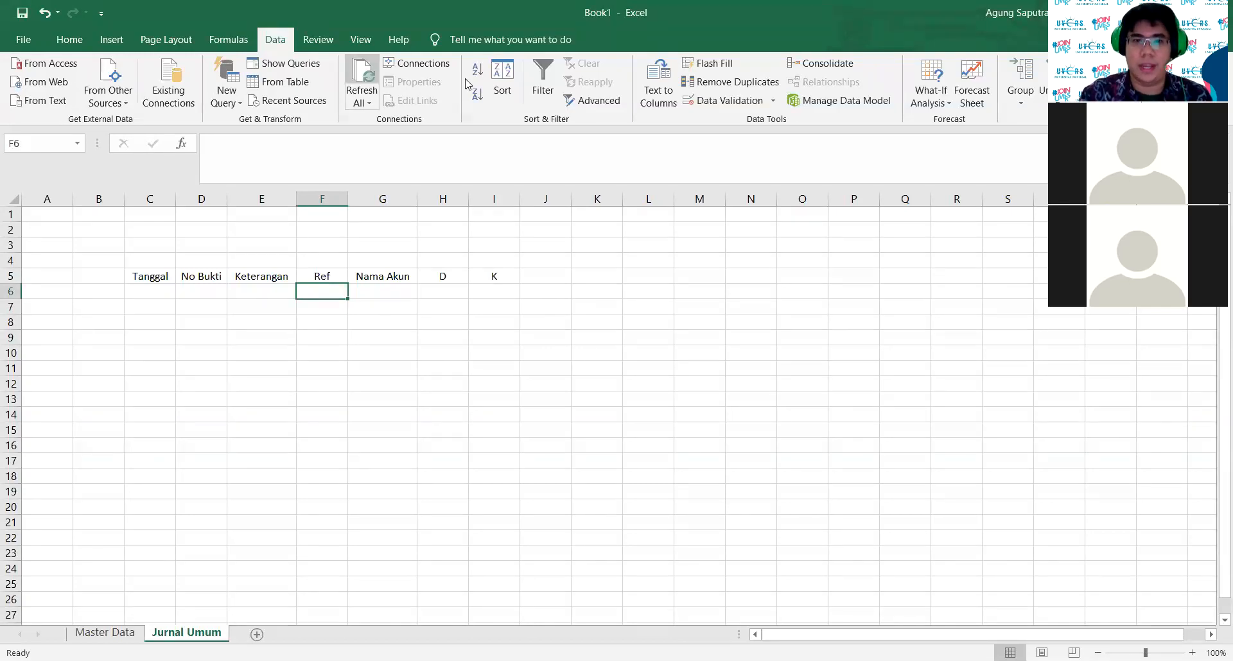
pyautogui.click(735, 106)
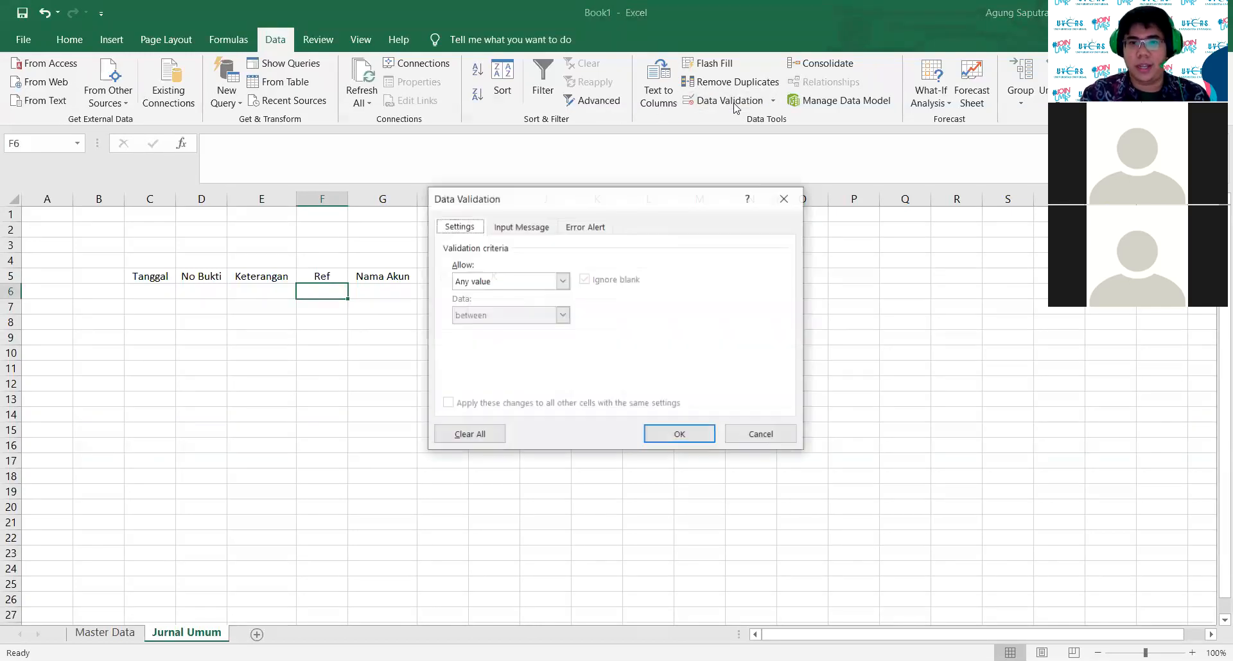
pyautogui.click(563, 281)
pyautogui.click(497, 332)
pyautogui.click(504, 347)
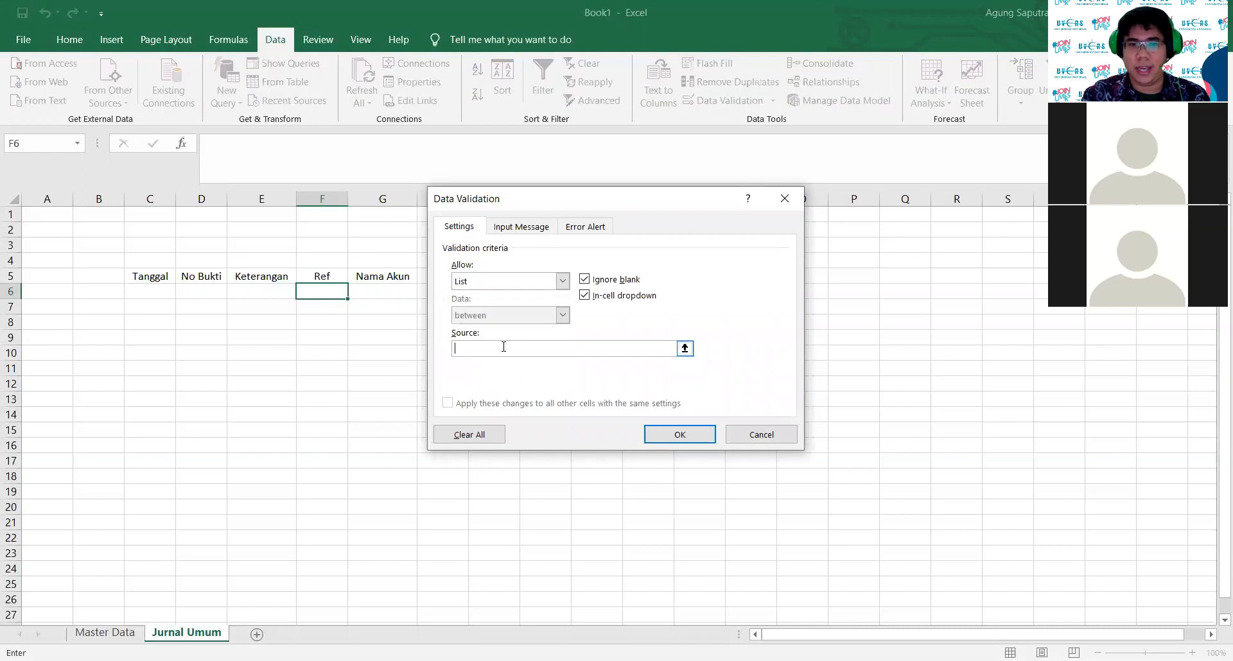
pyautogui.write('=')
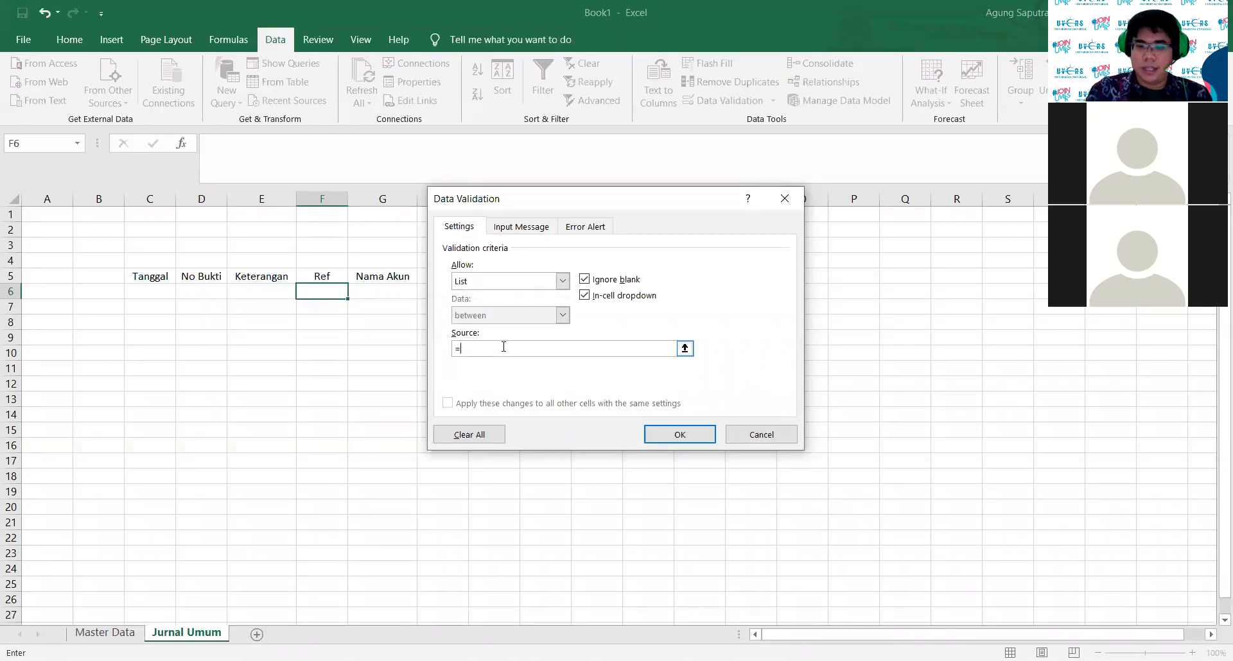
pyautogui.write('KodeAkun')
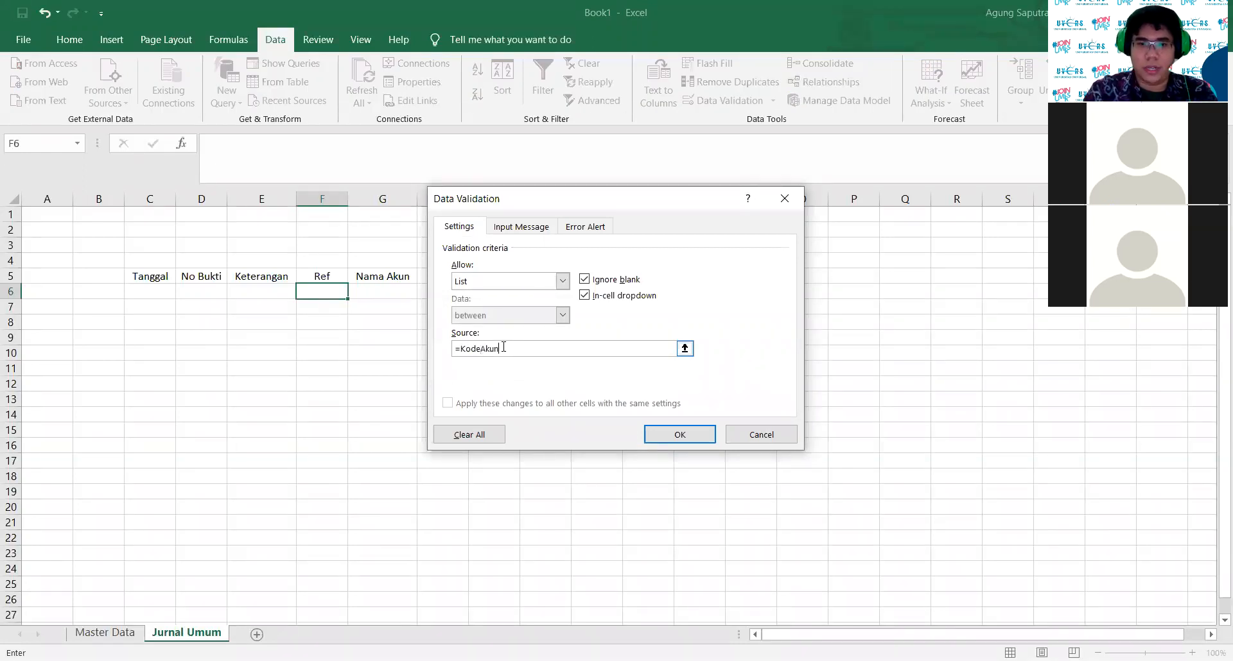
pyautogui.press('Return')
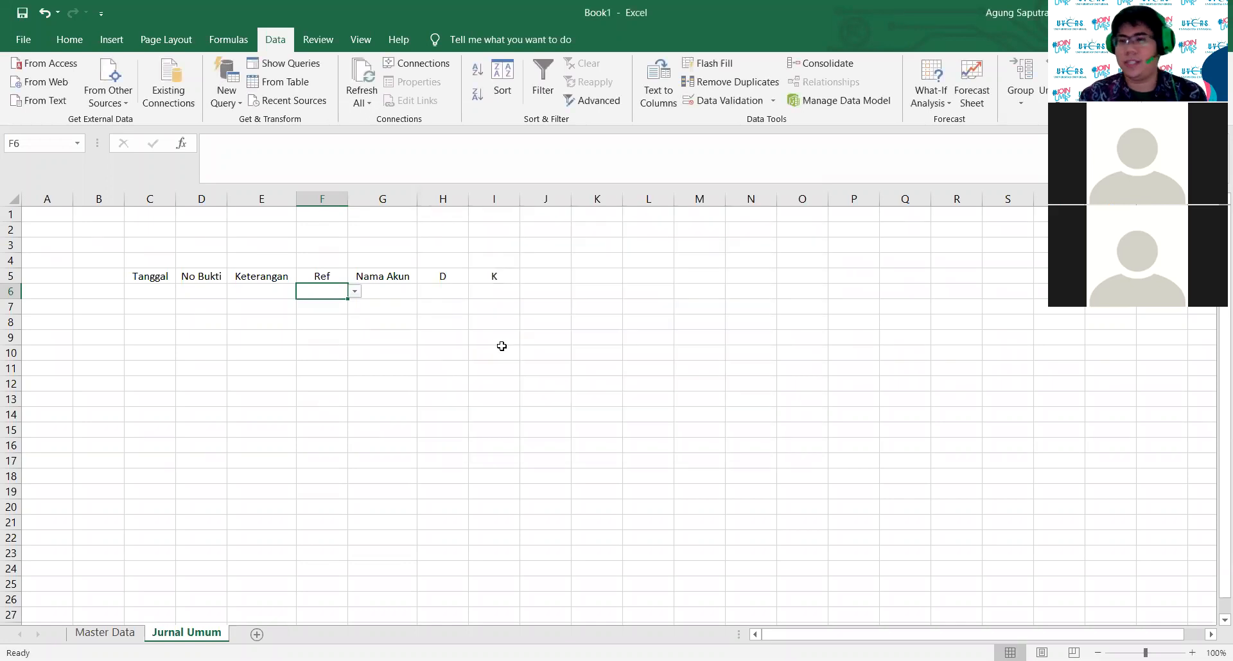
pyautogui.click(355, 292)
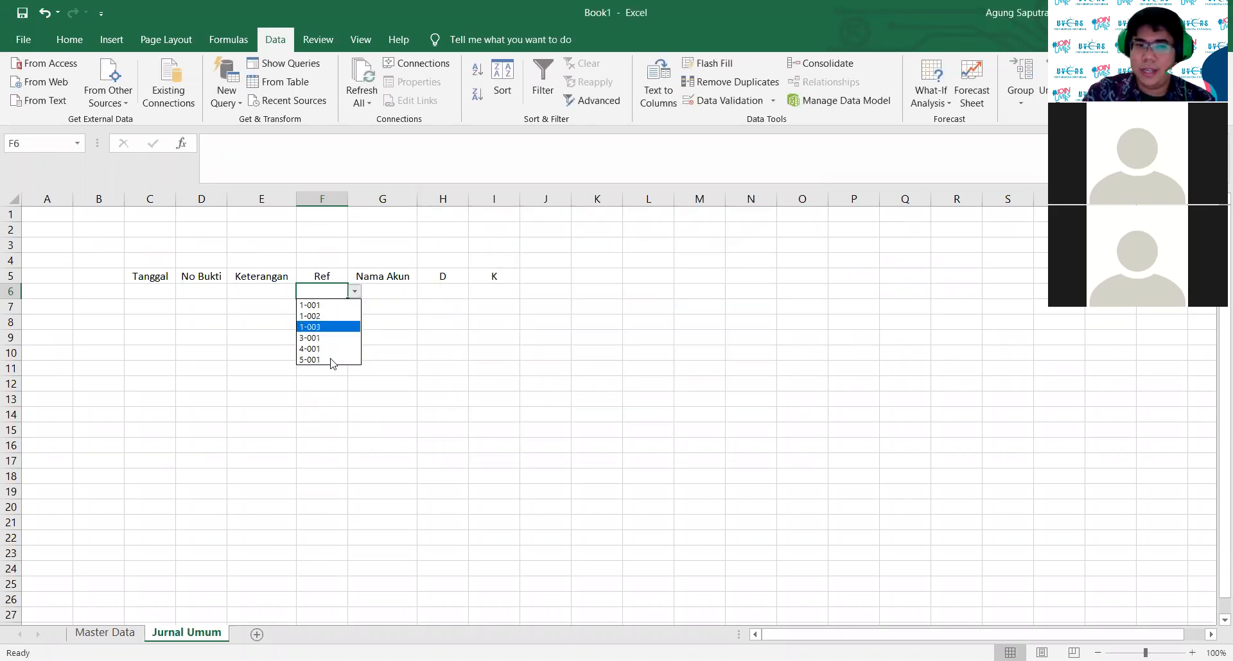
# Step: Look over the journal headers from Tanggal to K in C5:I5 of the Jurnal Umum sheet
pyautogui.click(405, 312)
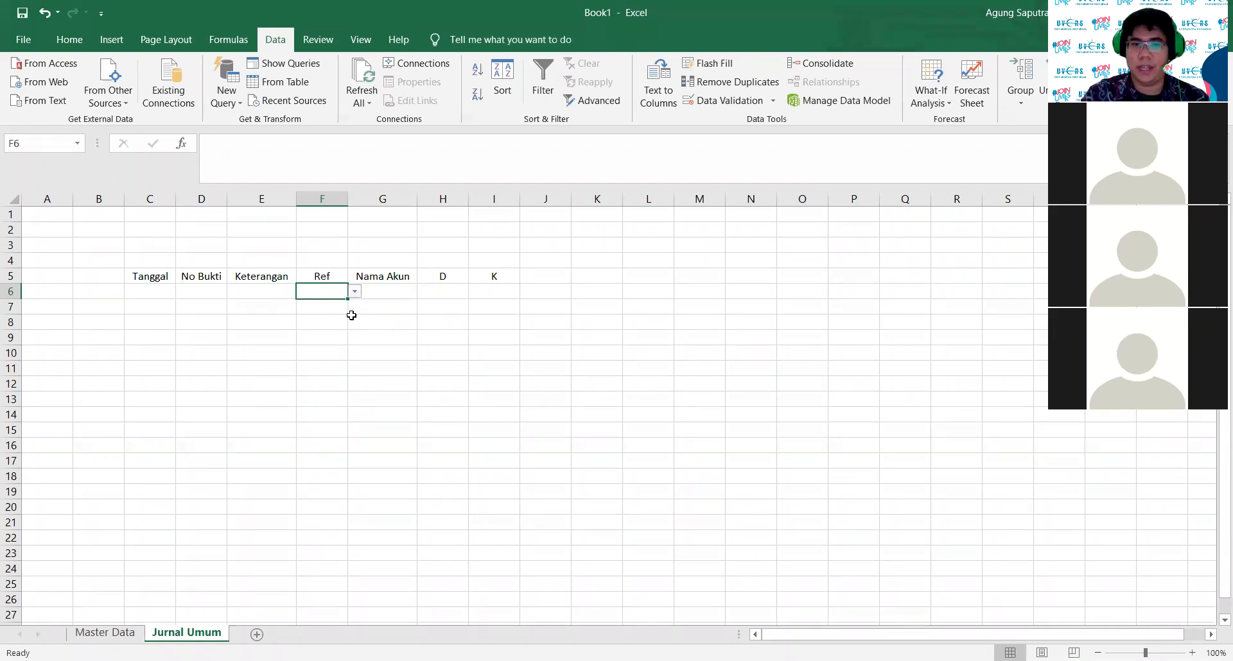
pyautogui.moveTo(143, 276); pyautogui.dragTo(495, 277)
pyautogui.click(470, 346)
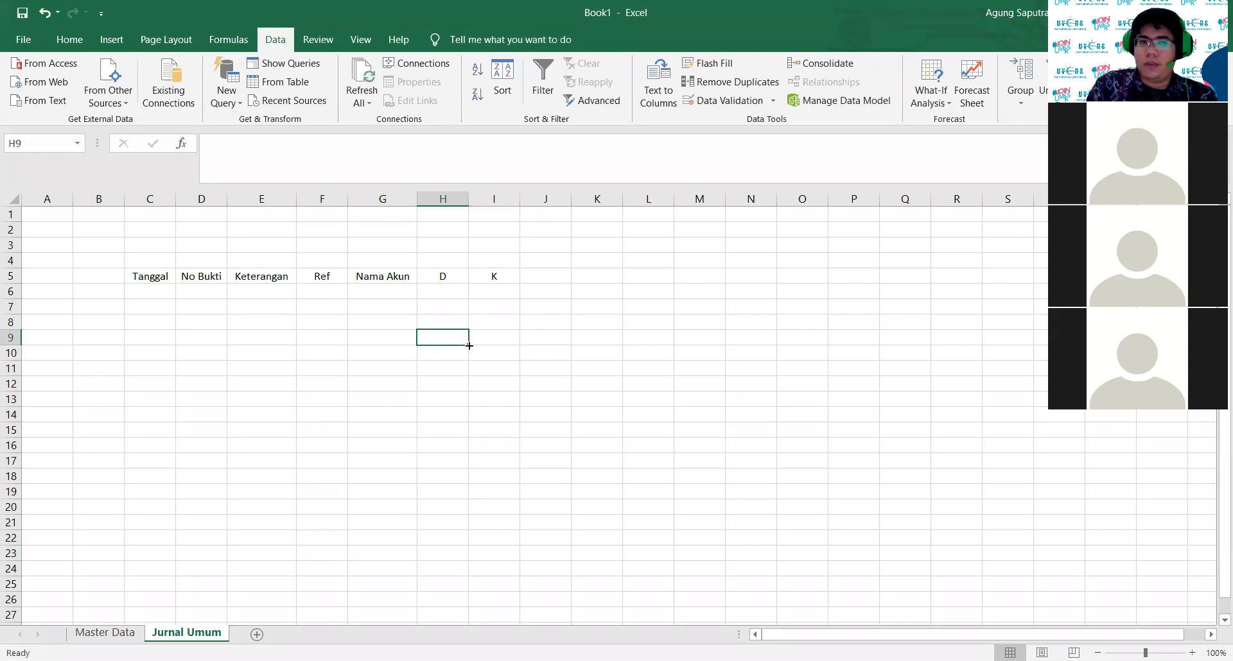
pyautogui.click(152, 277)
pyautogui.click(212, 278)
pyautogui.click(274, 281)
pyautogui.click(319, 281)
pyautogui.click(372, 281)
pyautogui.click(445, 283)
pyautogui.click(496, 283)
pyautogui.click(552, 368)
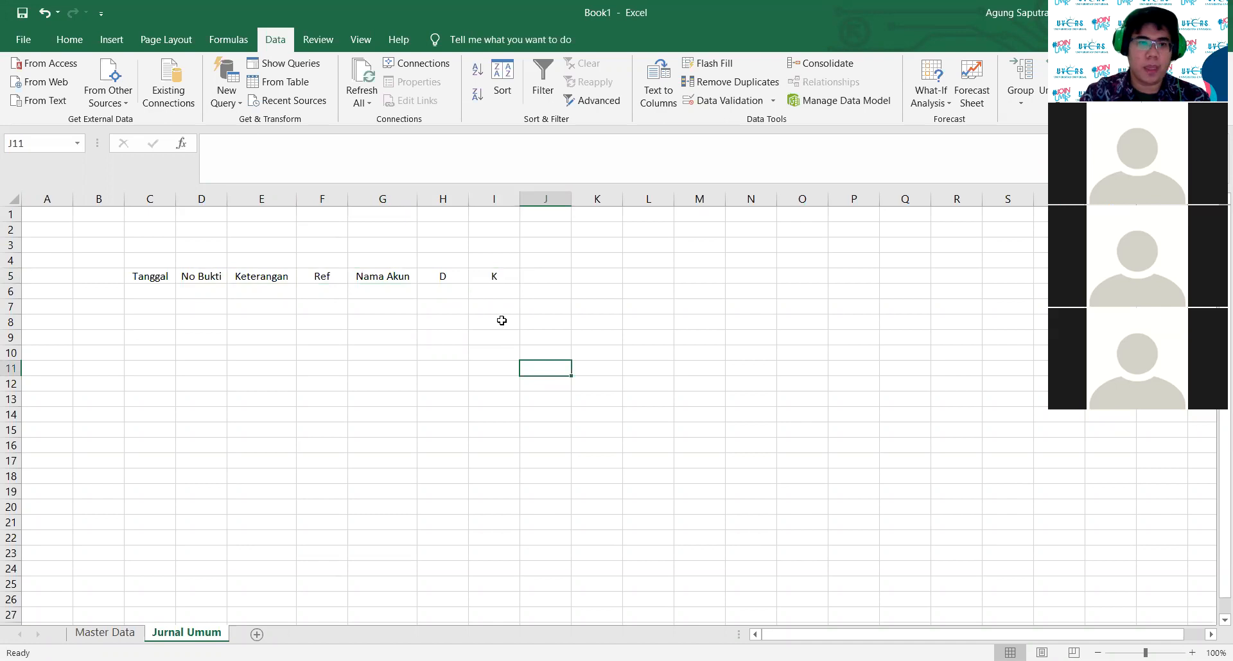
# Step: Review the data validation settings of cell F6 under Ref without changing them
pyautogui.click(255, 294)
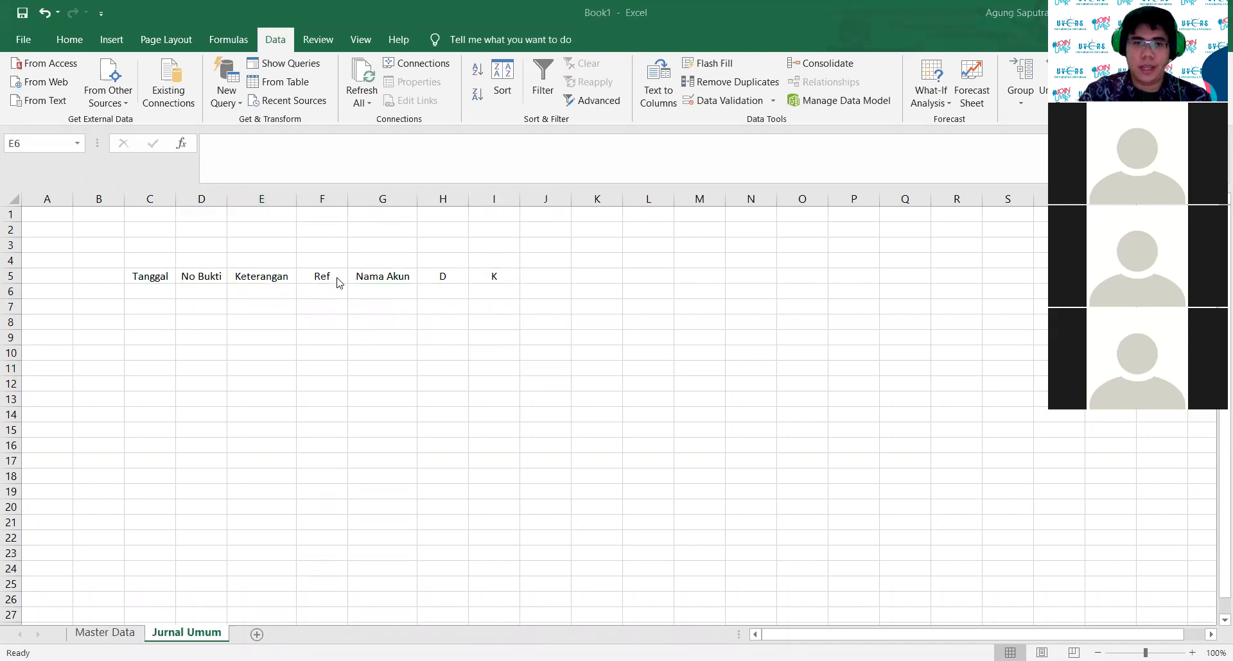
pyautogui.click(337, 290)
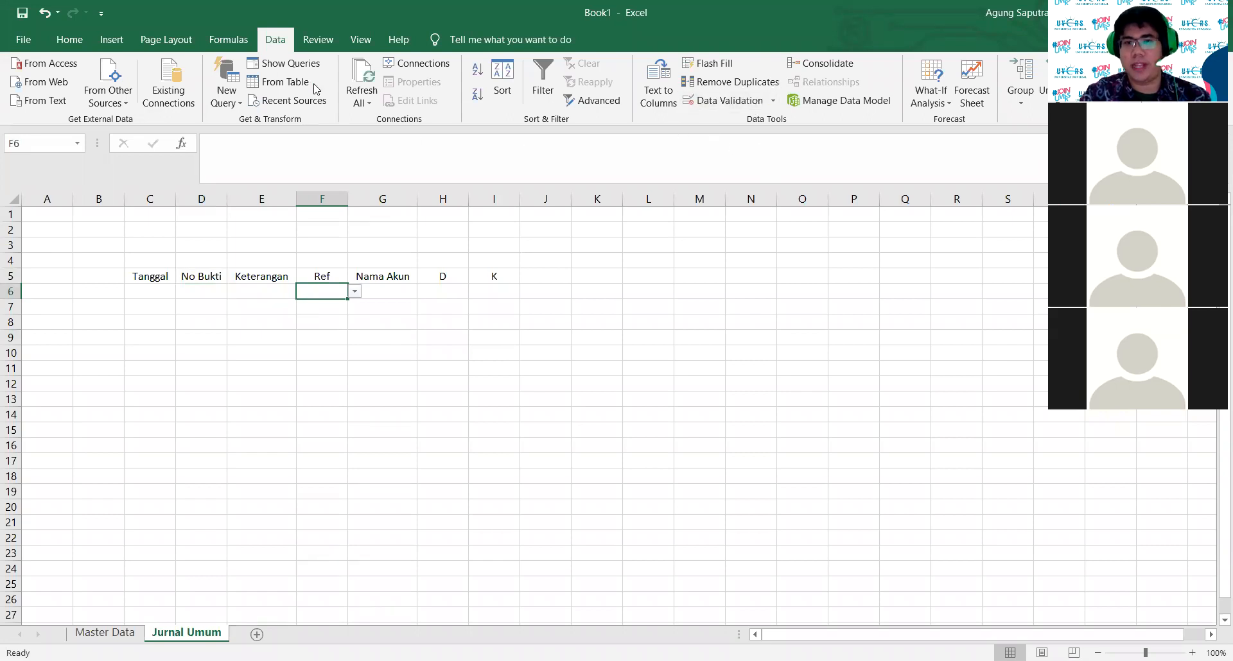
pyautogui.click(730, 101)
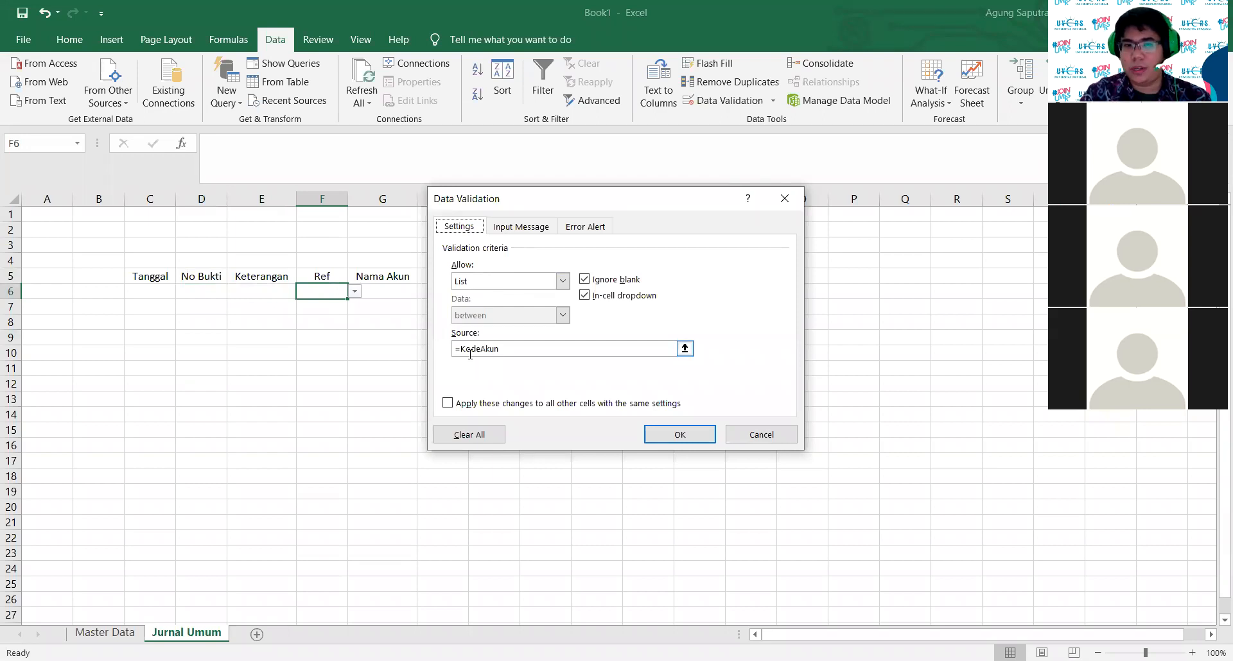
pyautogui.click(758, 434)
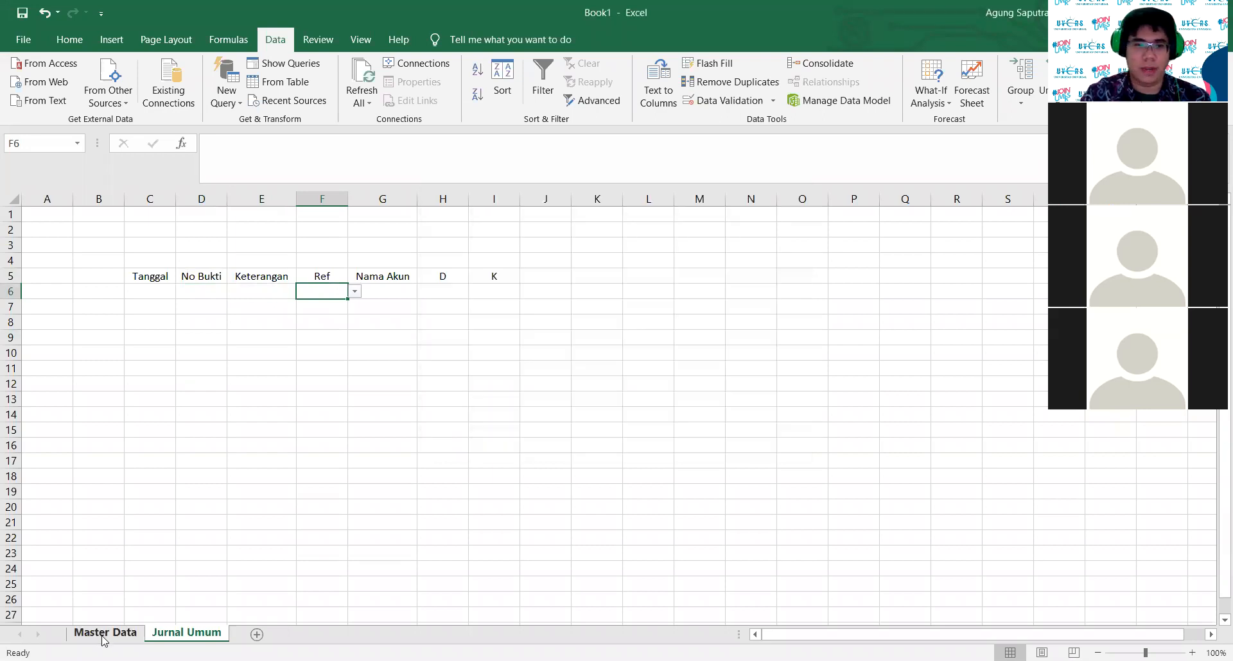
# Step: Check the KodeAkun named range over the account codes on the Master Data sheet and compare it with the Nama Akun column
pyautogui.click(104, 633)
pyautogui.moveTo(205, 277); pyautogui.dragTo(206, 353)
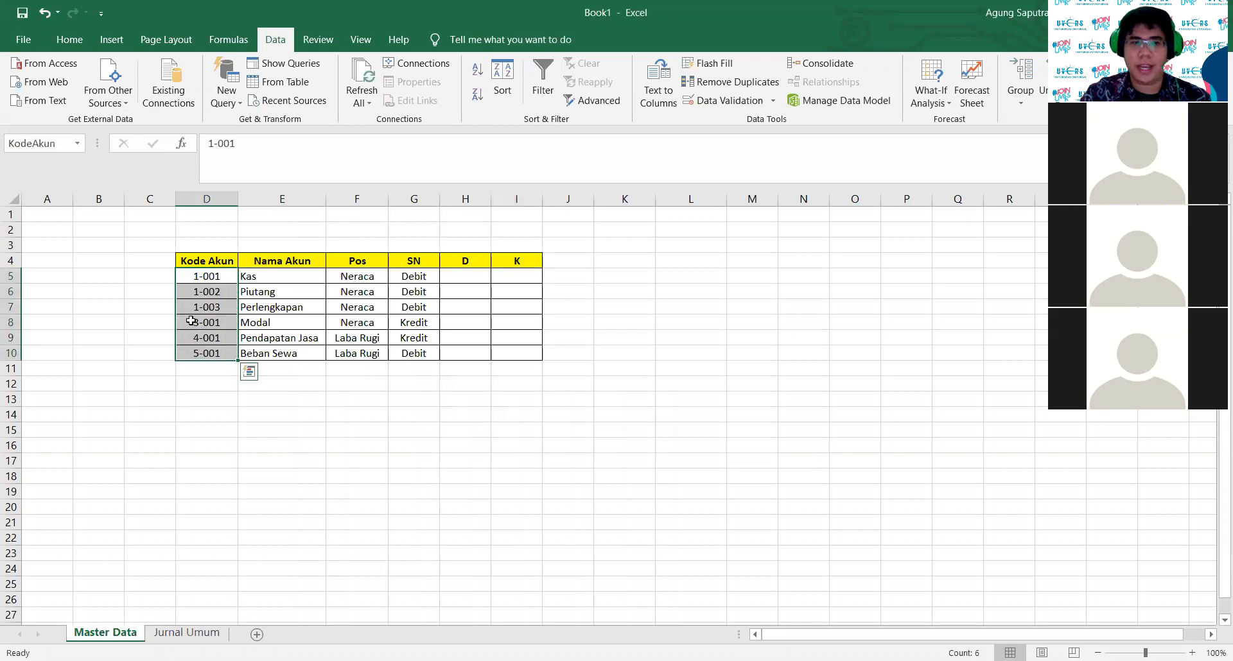
pyautogui.click(63, 143)
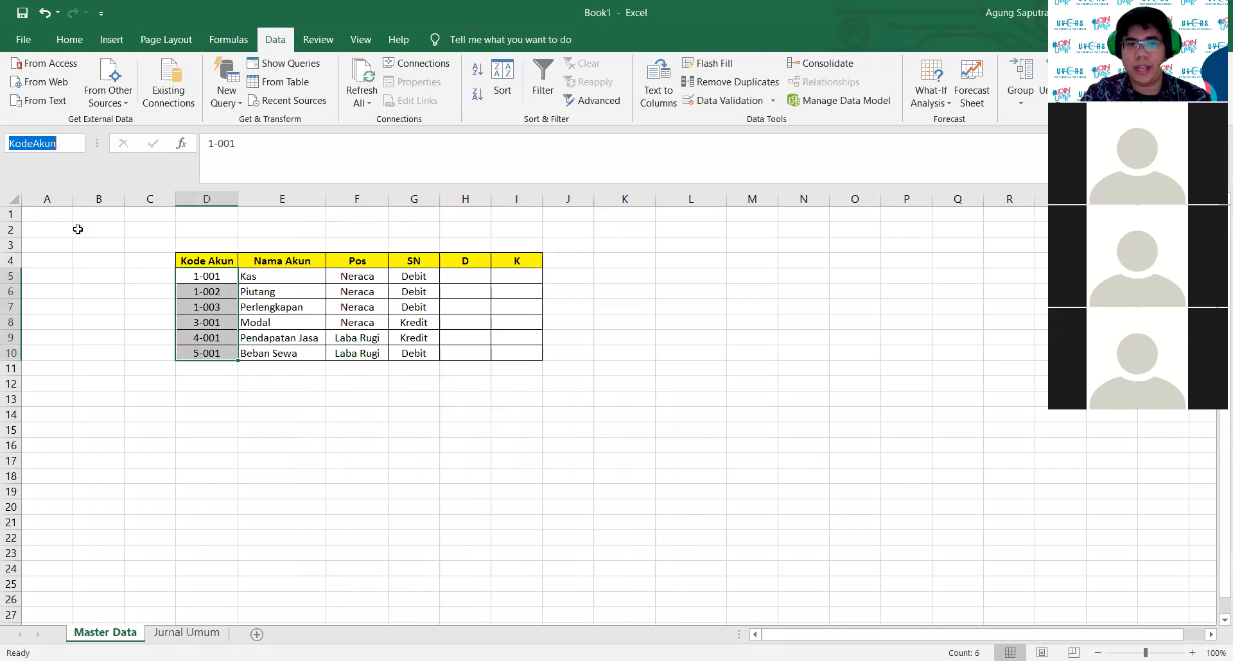
pyautogui.click(412, 338)
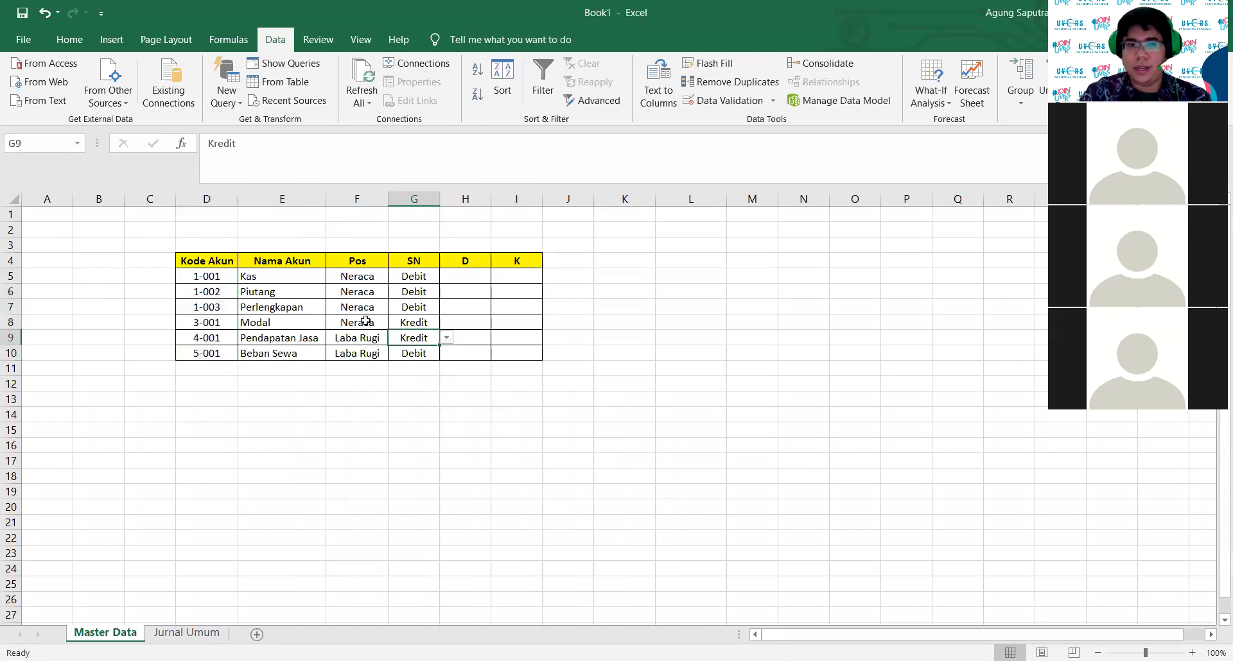
pyautogui.moveTo(262, 276); pyautogui.dragTo(276, 354)
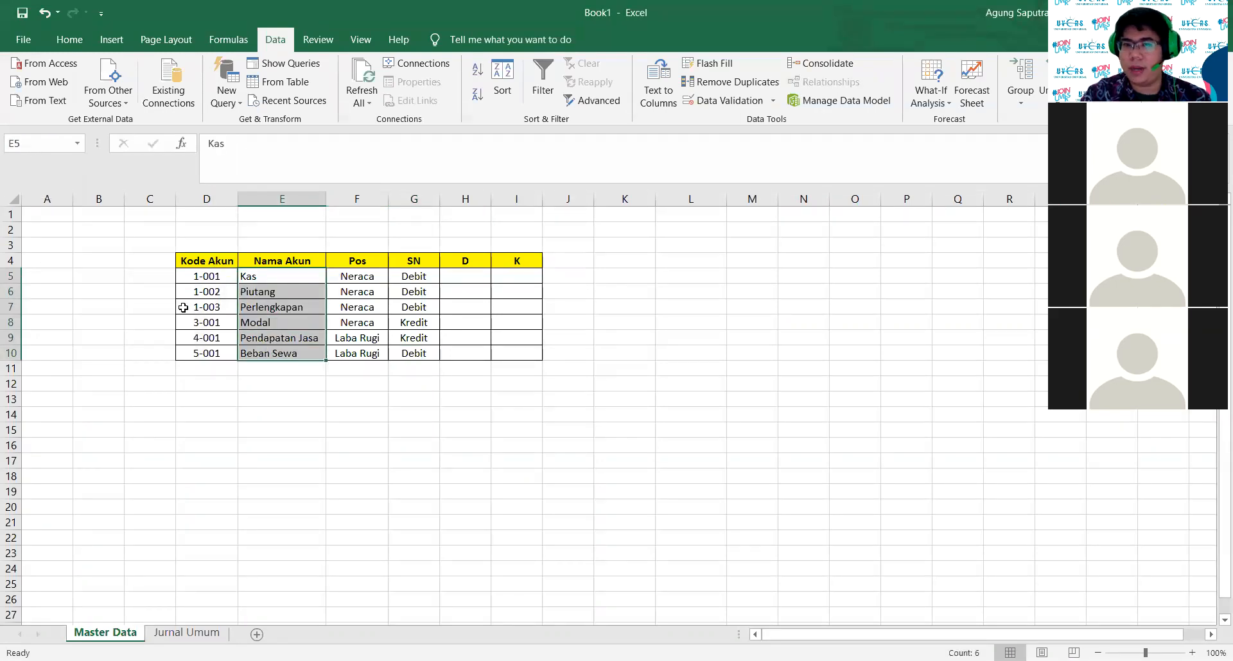
pyautogui.click(283, 414)
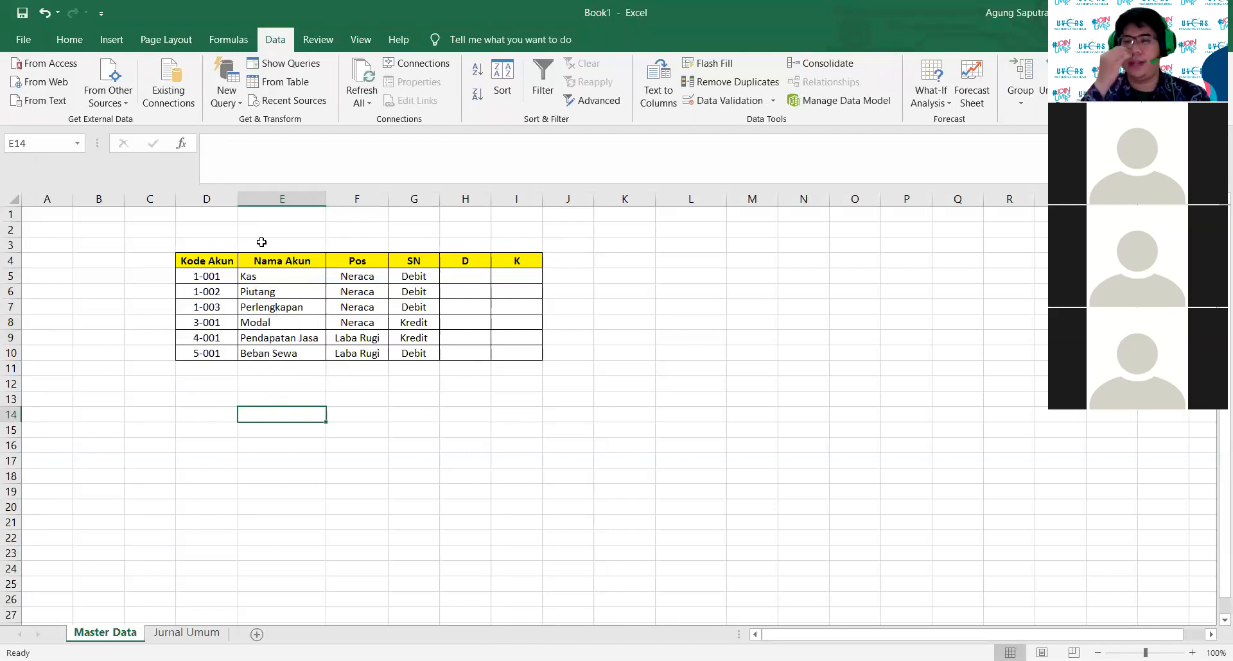
pyautogui.click(206, 288)
pyautogui.moveTo(207, 276); pyautogui.dragTo(222, 570)
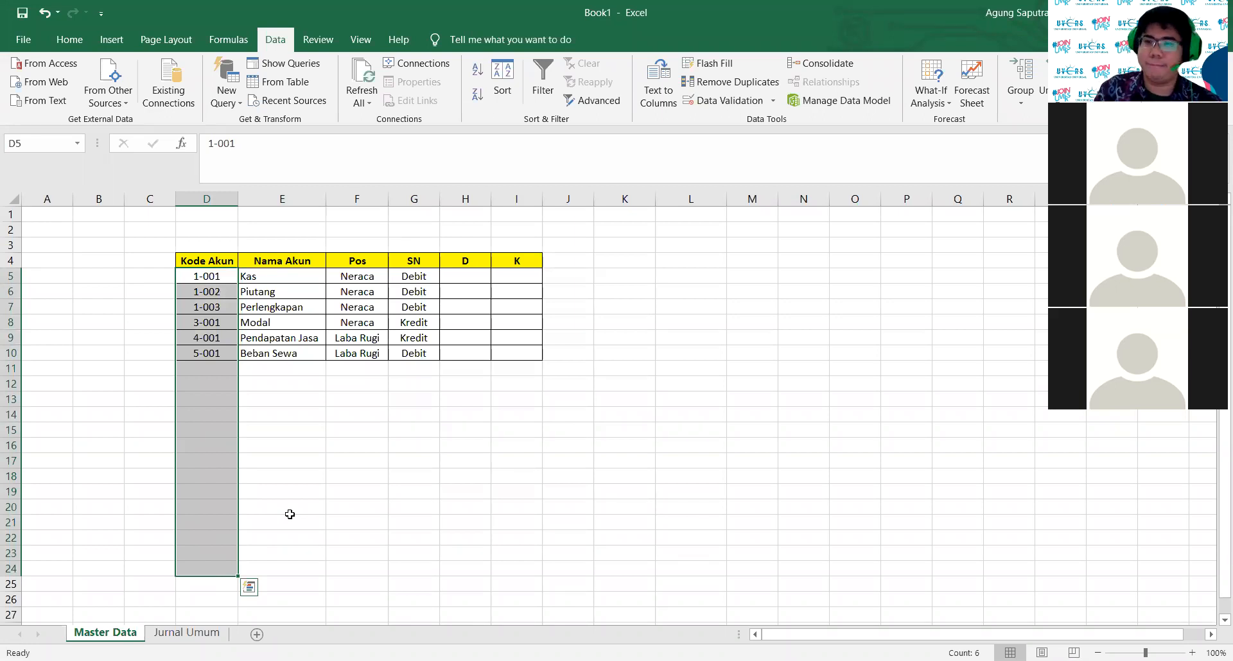
pyautogui.click(290, 513)
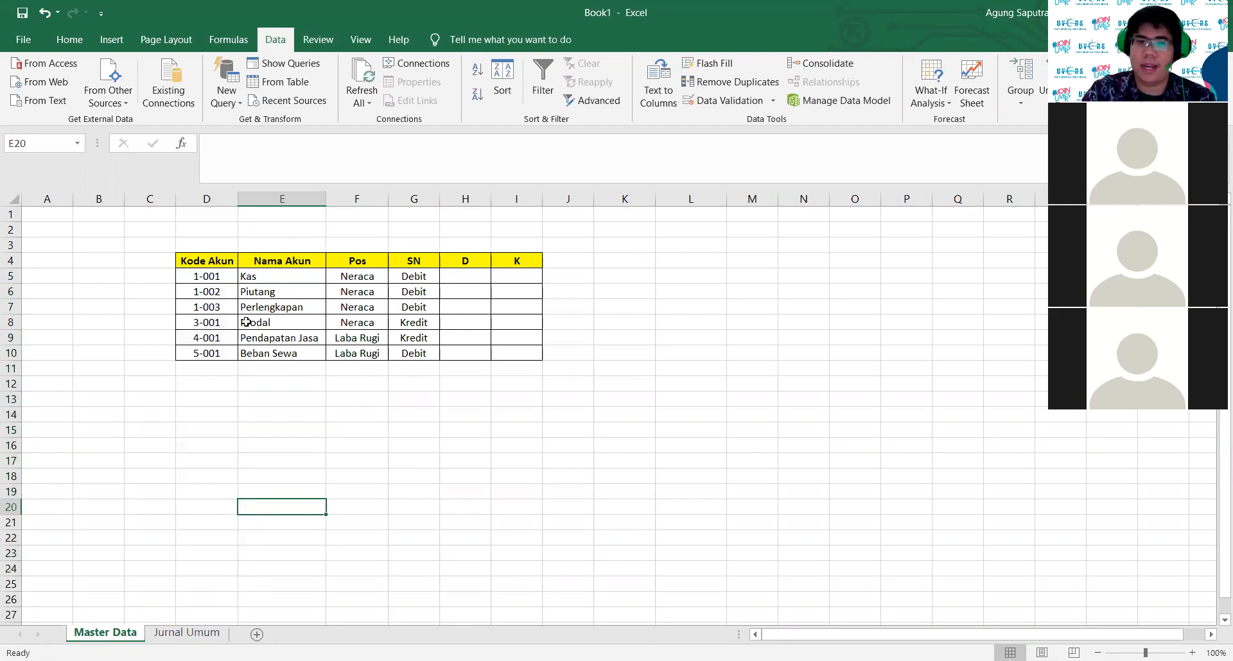
pyautogui.moveTo(212, 276); pyautogui.dragTo(211, 353)
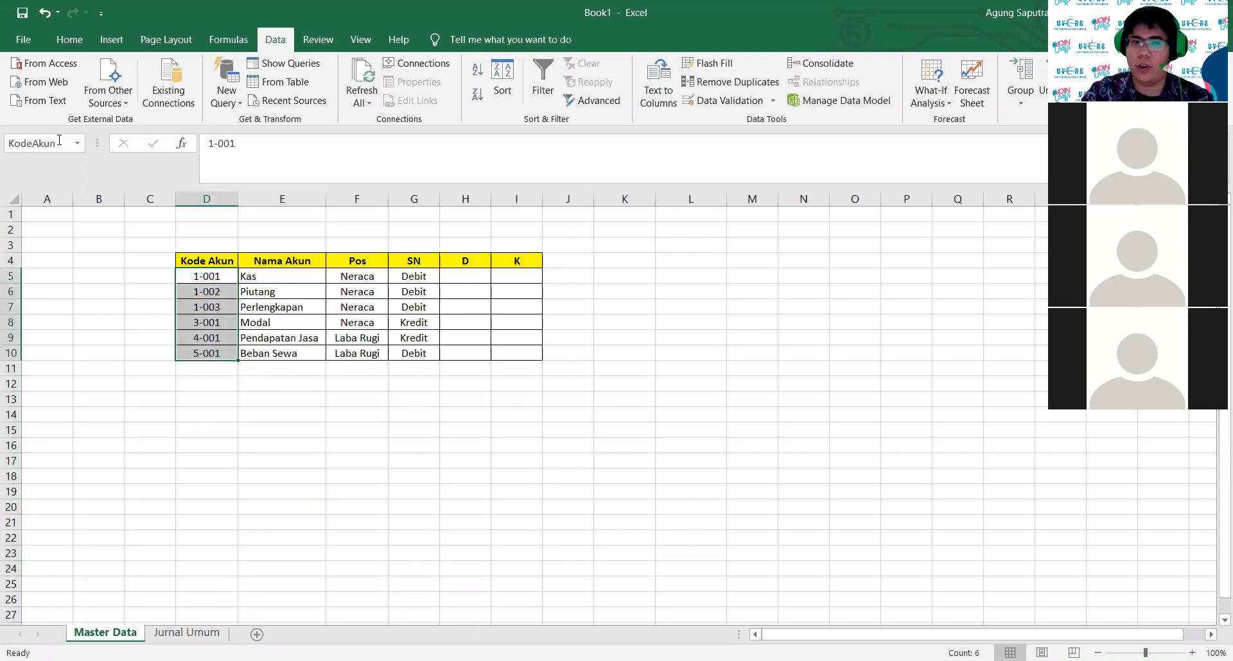
# Step: Fill the account-code validation from F6 down to F19 on the Jurnal Umum sheet, and check the dropdowns in F8 and F7
pyautogui.click(187, 634)
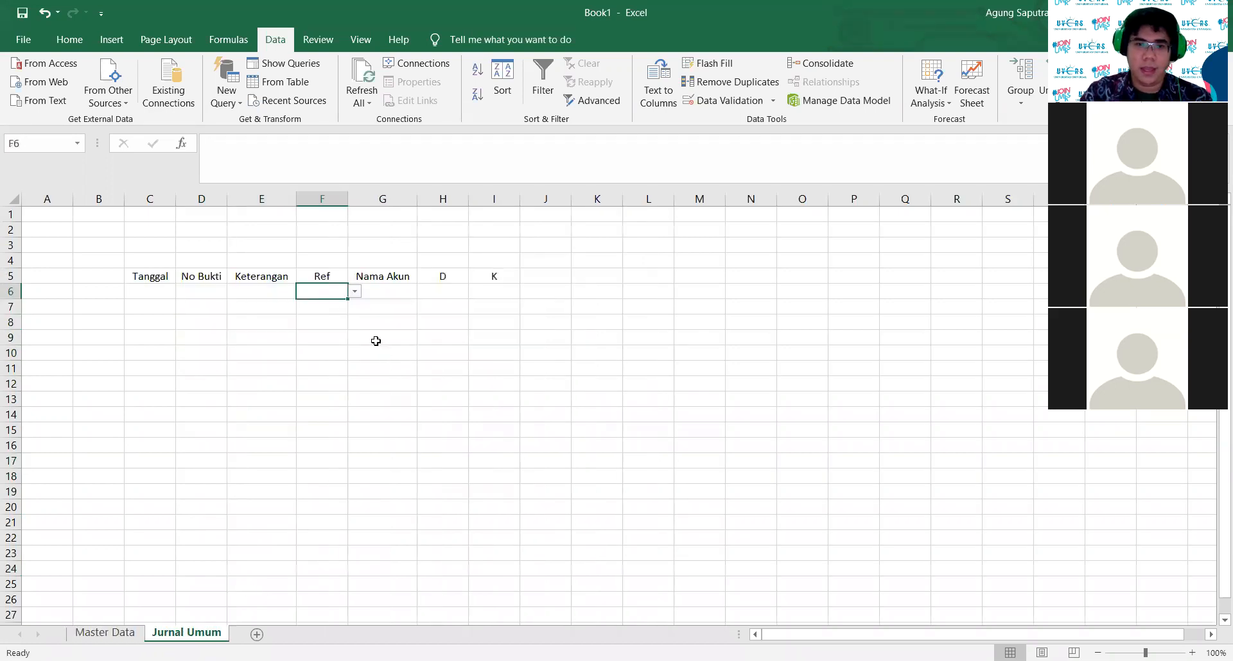
pyautogui.moveTo(347, 299); pyautogui.dragTo(340, 492)
pyautogui.click(330, 353)
pyautogui.click(345, 322)
pyautogui.click(354, 322)
pyautogui.click(321, 358)
pyautogui.click(349, 306)
pyautogui.click(354, 307)
pyautogui.click(461, 328)
# Step: Begin an IF formula in G6 under Nama Akun that returns an empty text when F6 is blank: =if(F6="","",
pyautogui.click(398, 293)
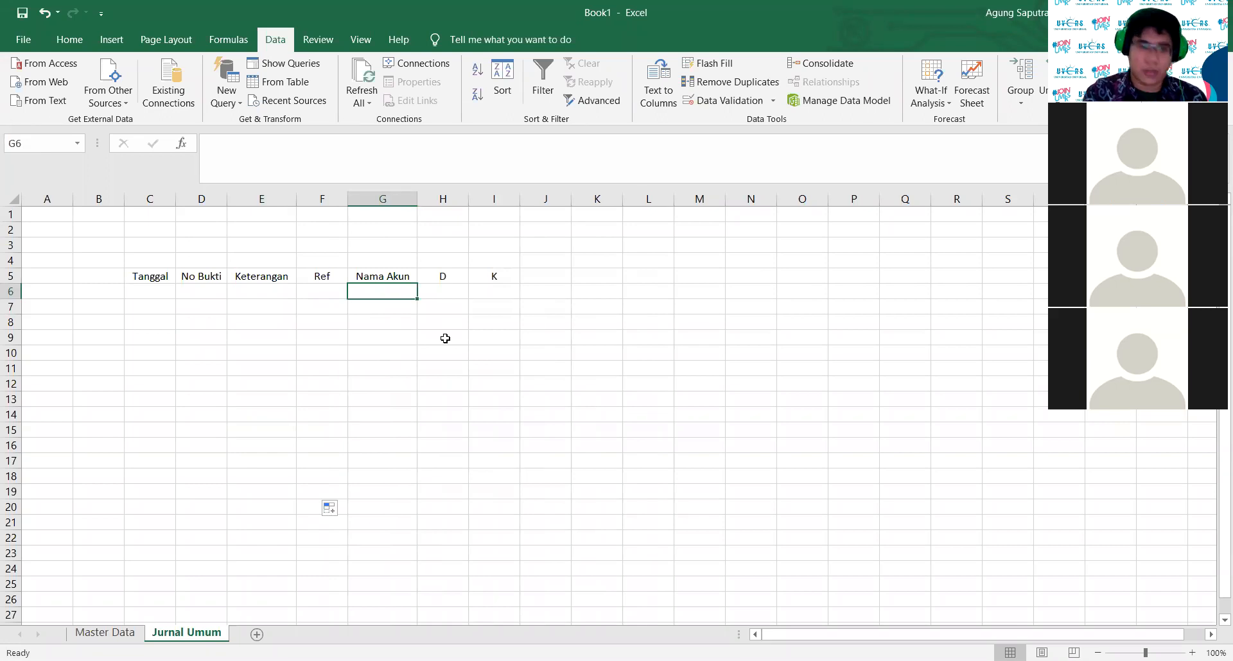
pyautogui.write('=')
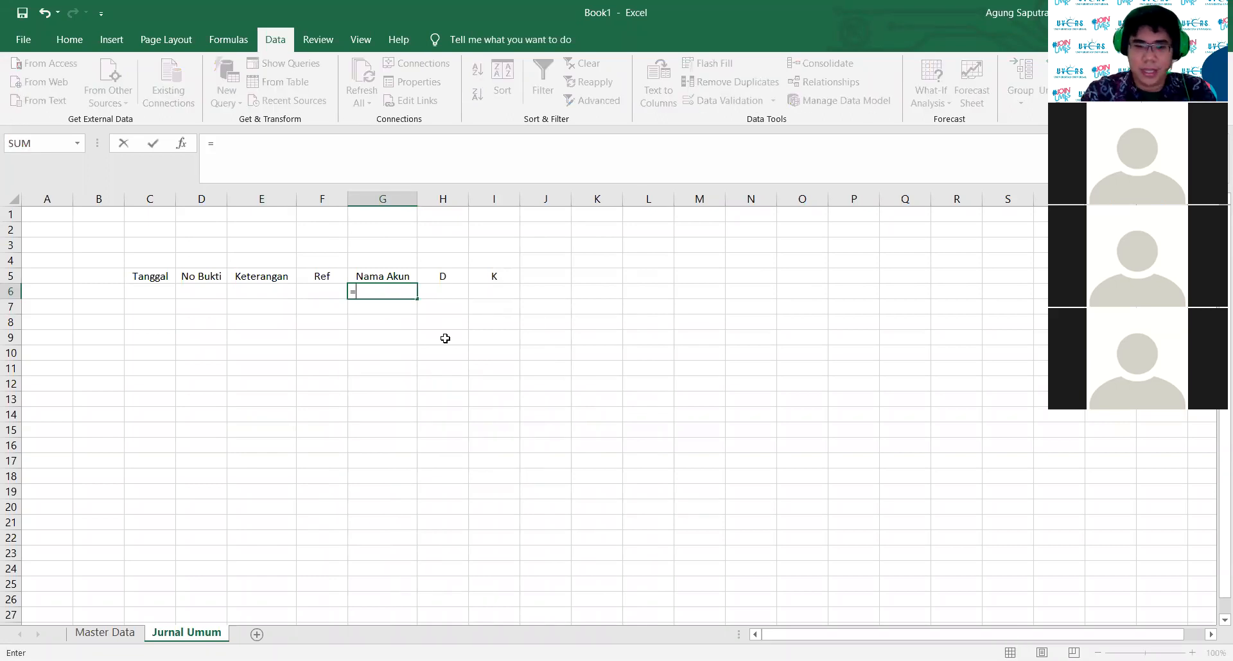
pyautogui.write('if(')
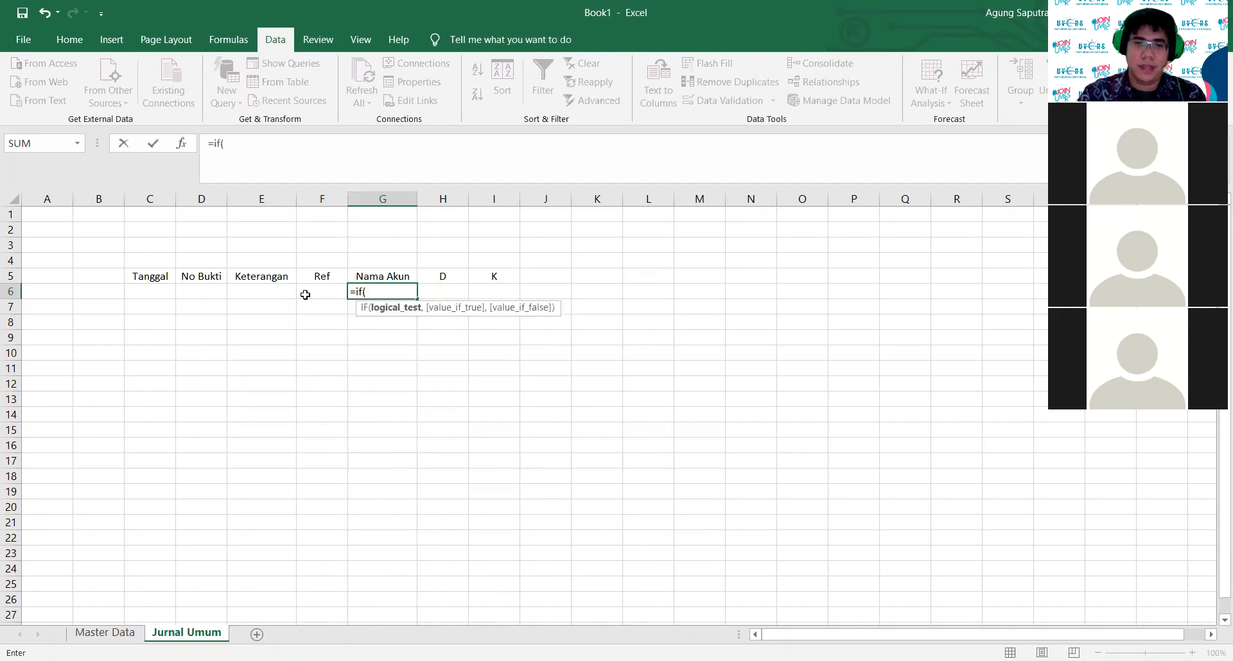
pyautogui.click(325, 292)
pyautogui.write('=')
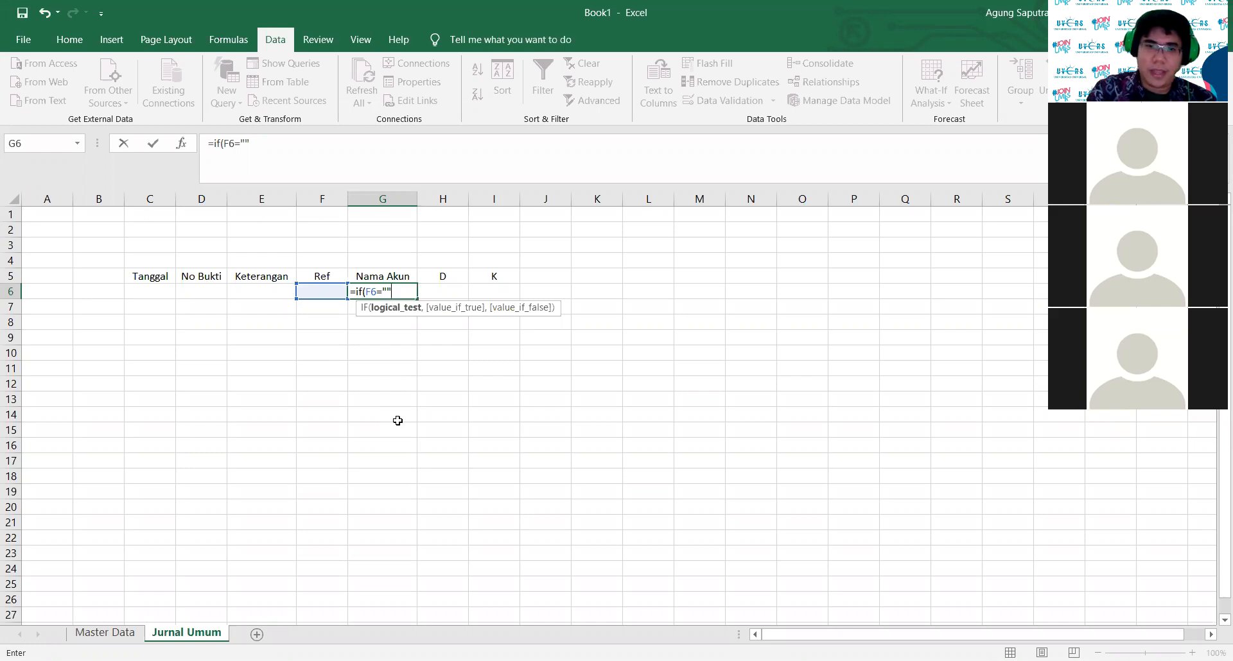
pyautogui.write(',""')
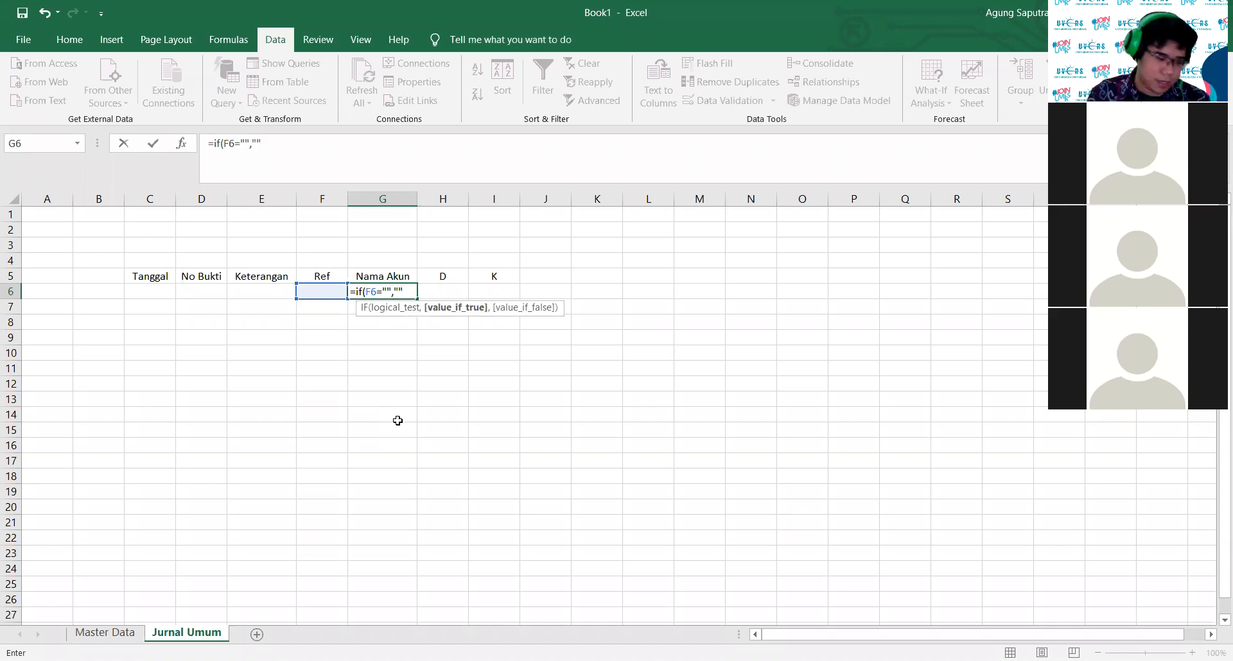
pyautogui.write(',')
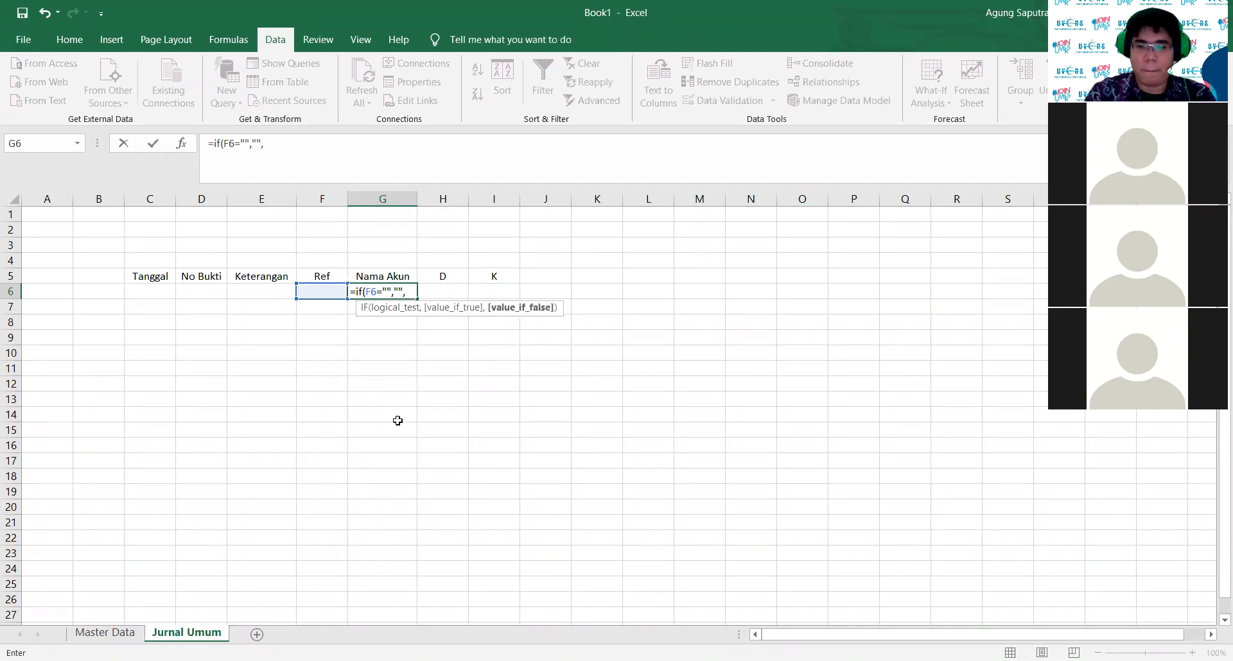
# Step: Complete the G6 formula with vlookup(F6,T_Akun,2,0) as the value if false
pyautogui.write('vlookup')
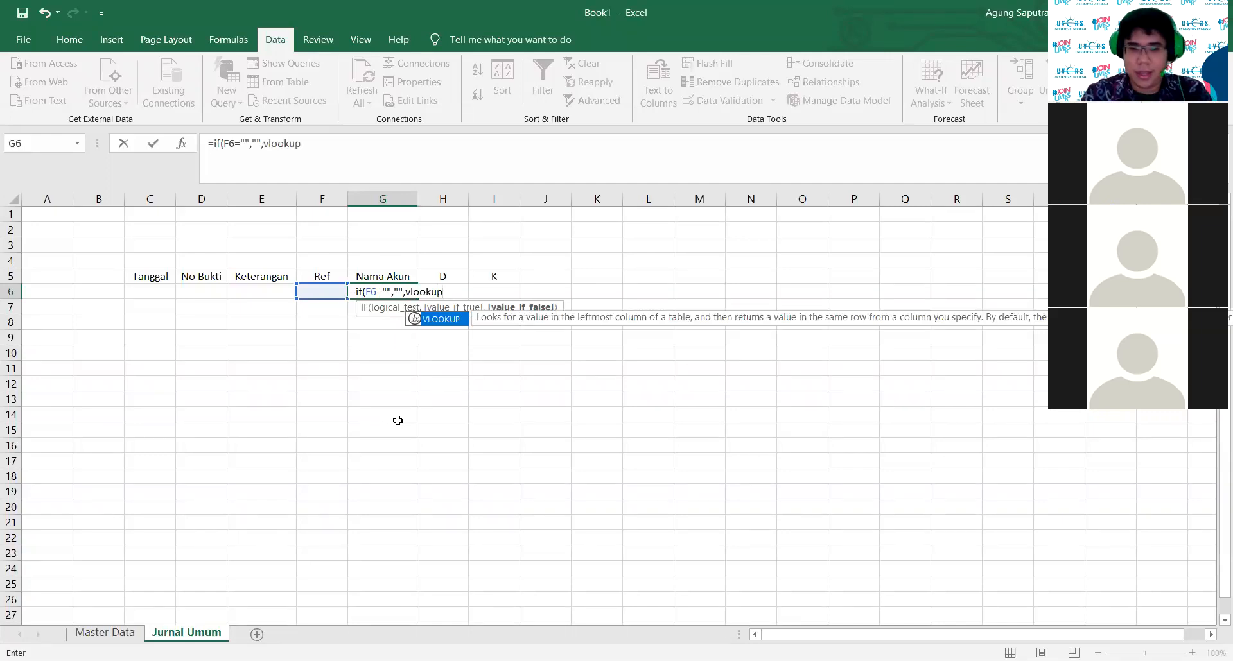
pyautogui.write('(')
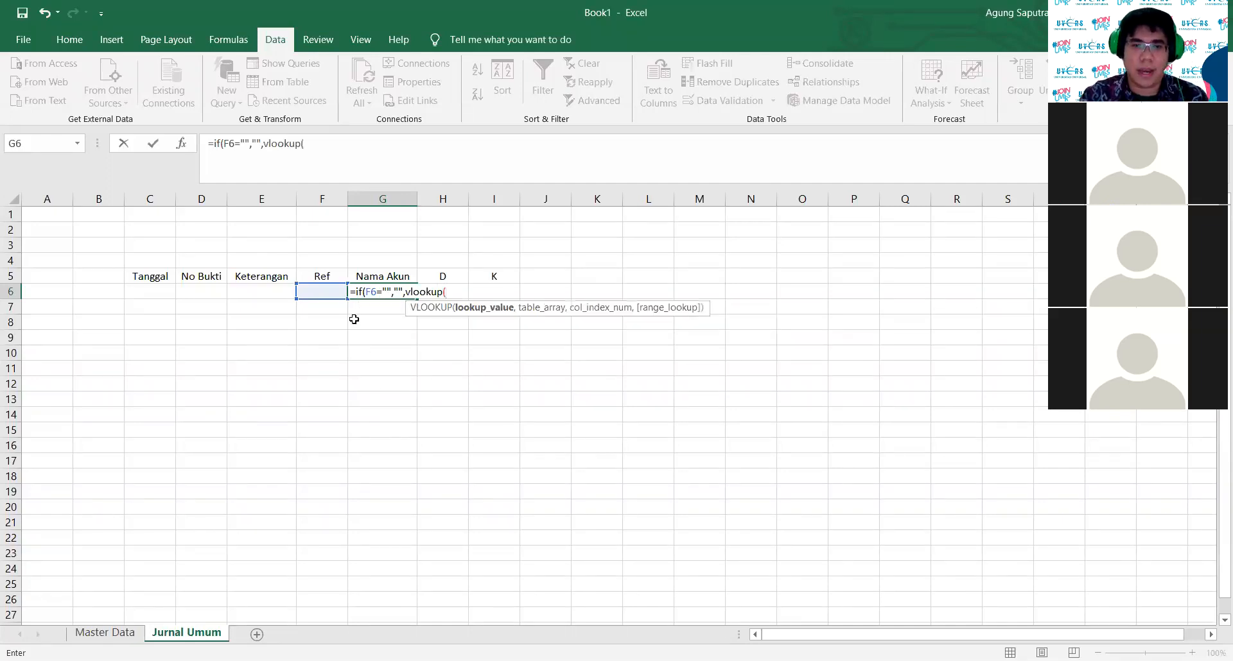
pyautogui.click(319, 293)
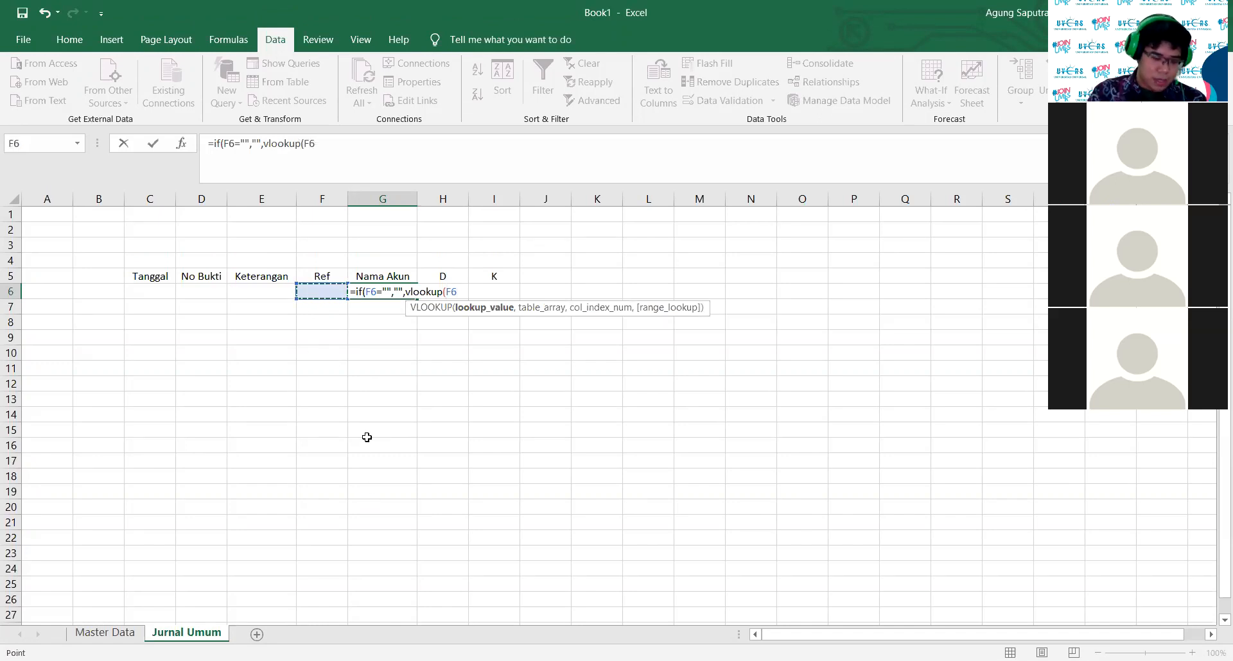
pyautogui.write(',')
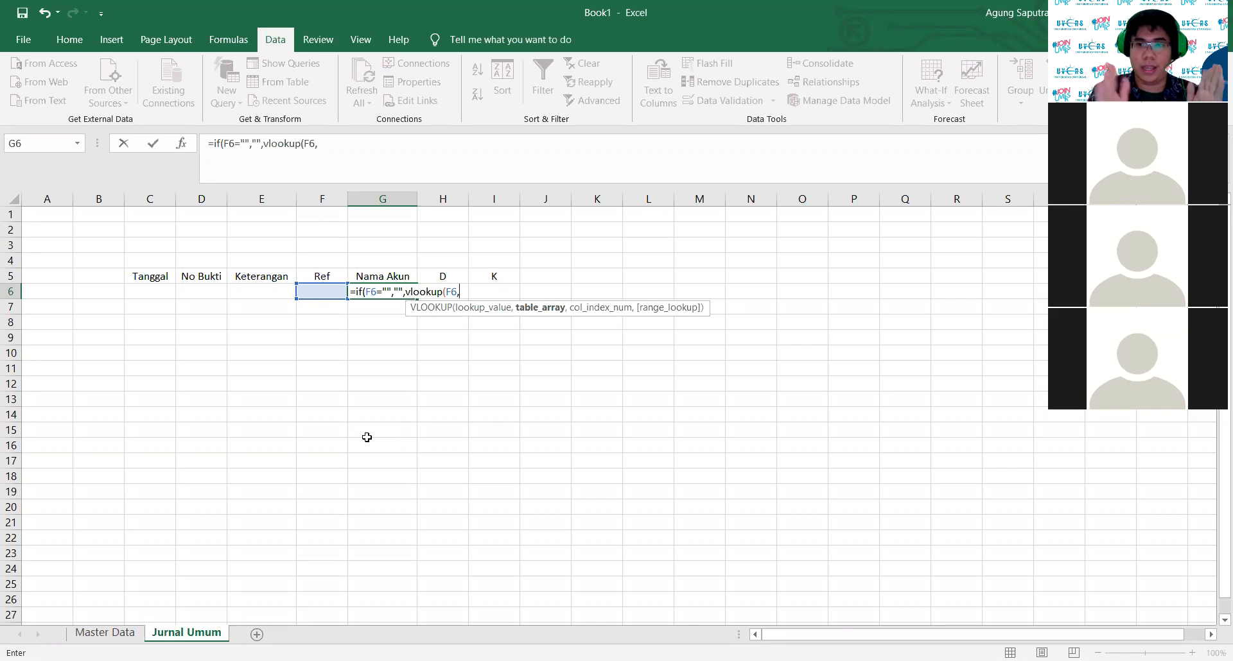
pyautogui.write('T')
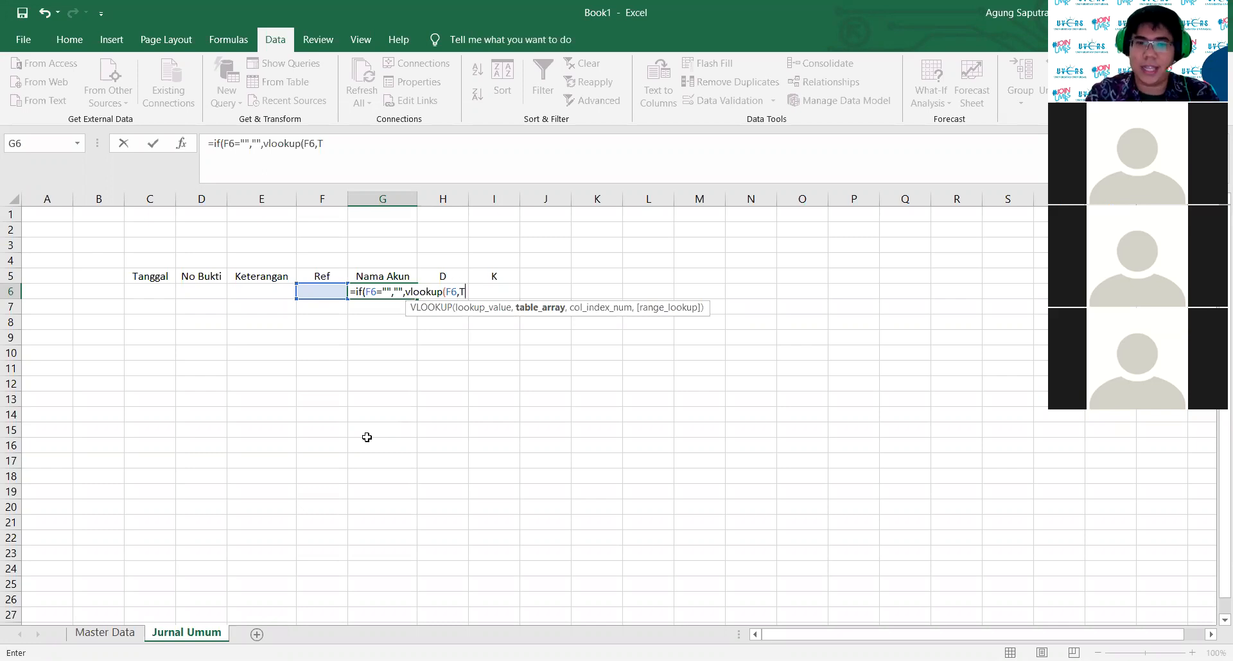
pyautogui.write('_')
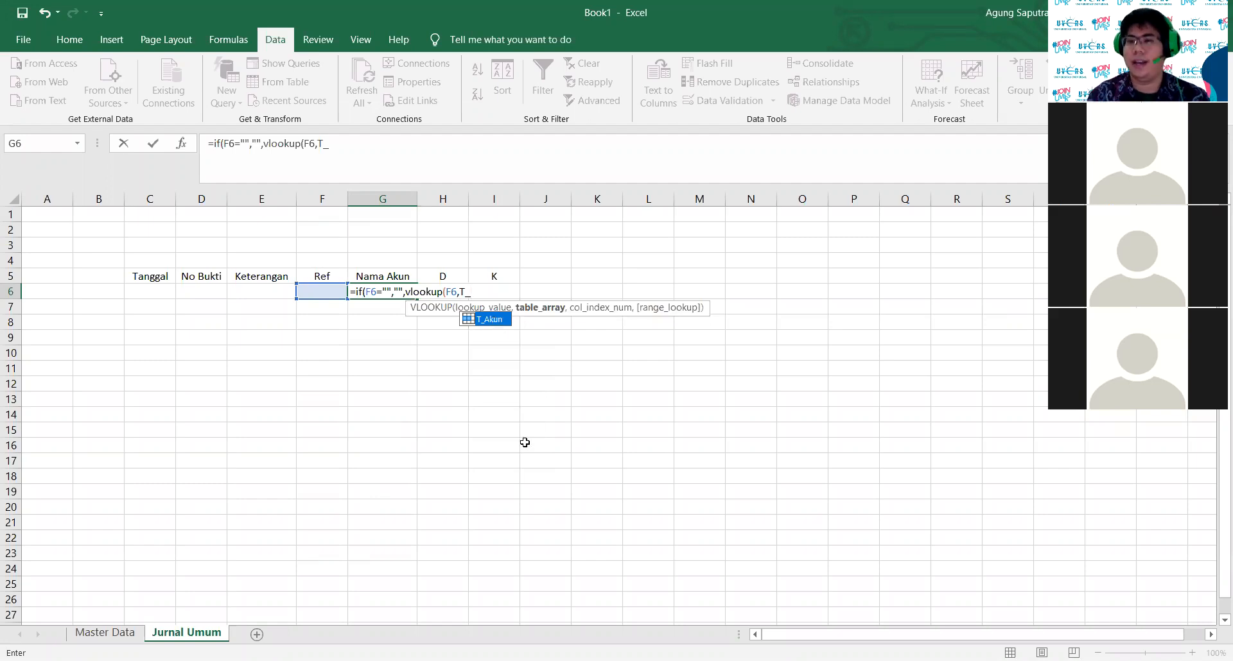
pyautogui.press('Tab')
pyautogui.write(',')
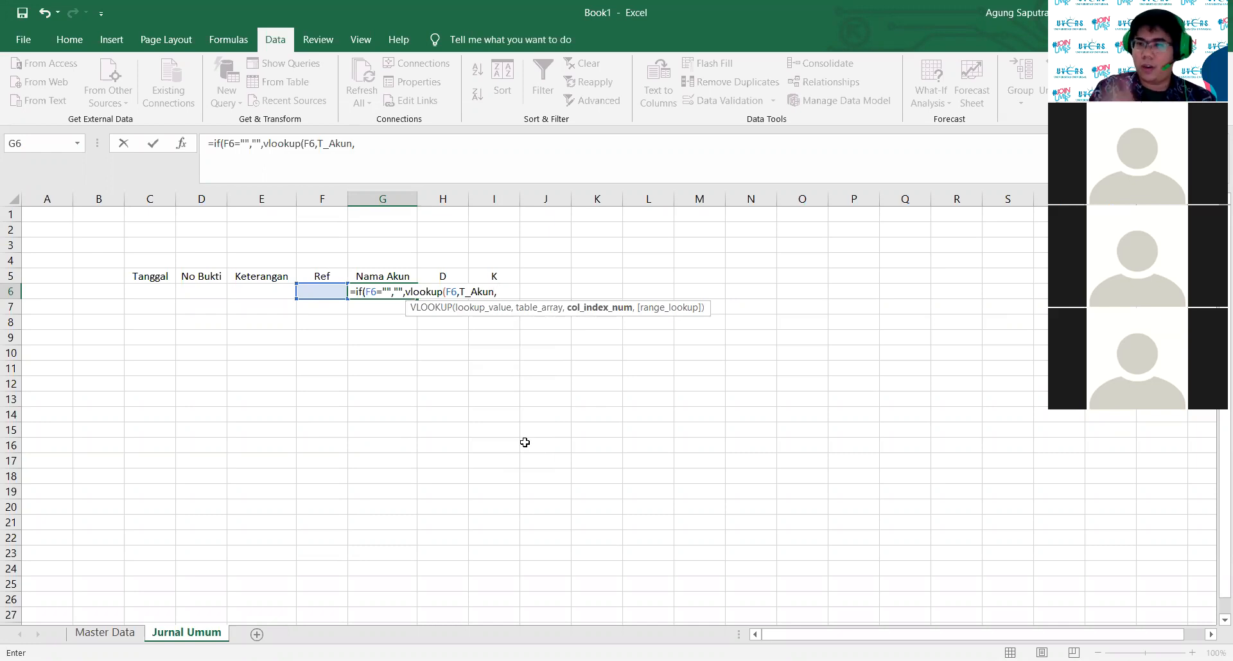
pyautogui.write('2')
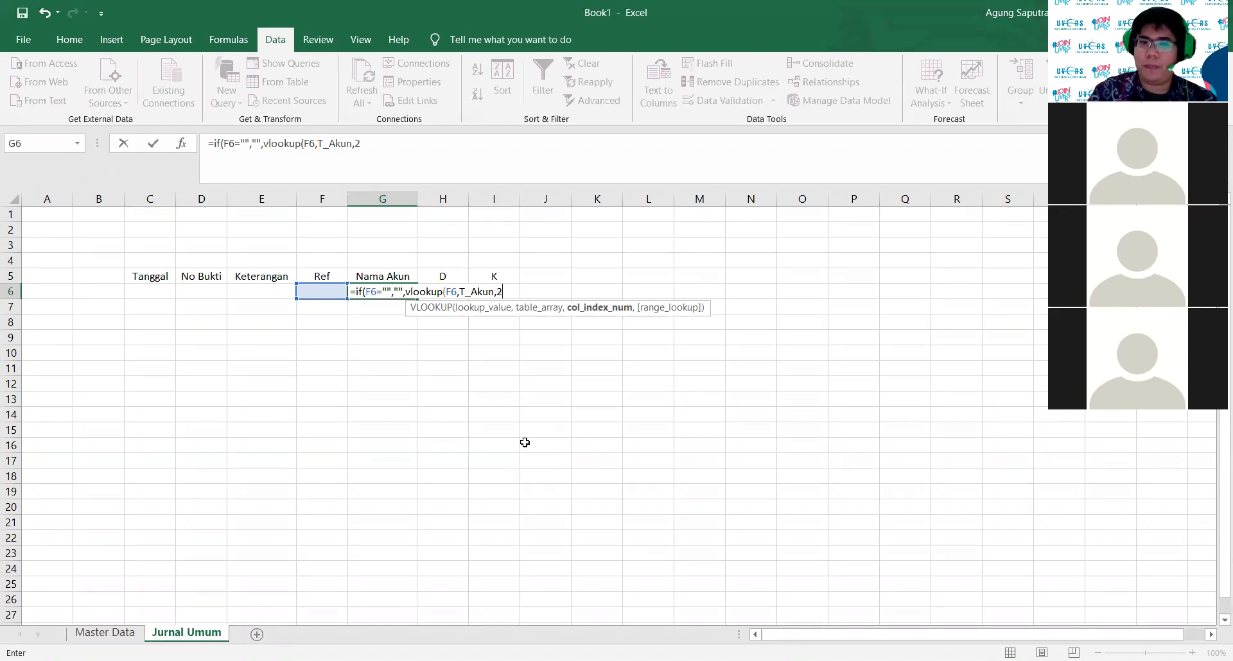
pyautogui.write(',0')
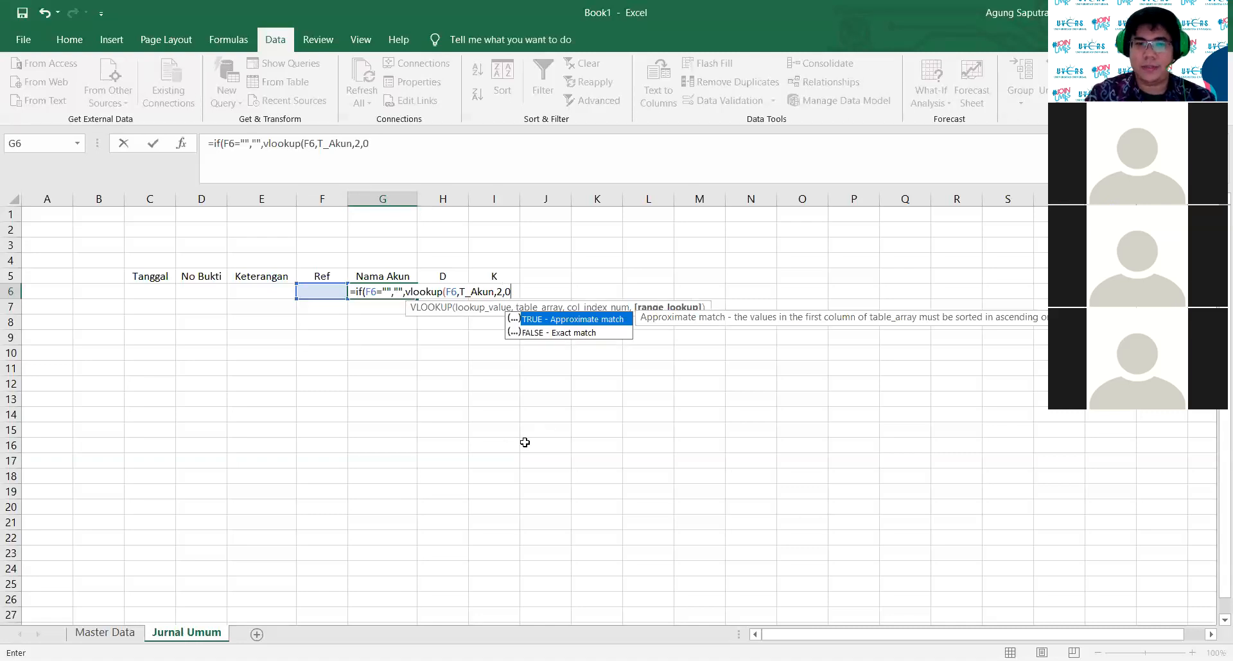
pyautogui.press('Return')
# Step: Fill the account-name formula from G6 down to G13
pyautogui.click(376, 290)
pyautogui.moveTo(419, 300); pyautogui.dragTo(418, 407)
pyautogui.click(491, 366)
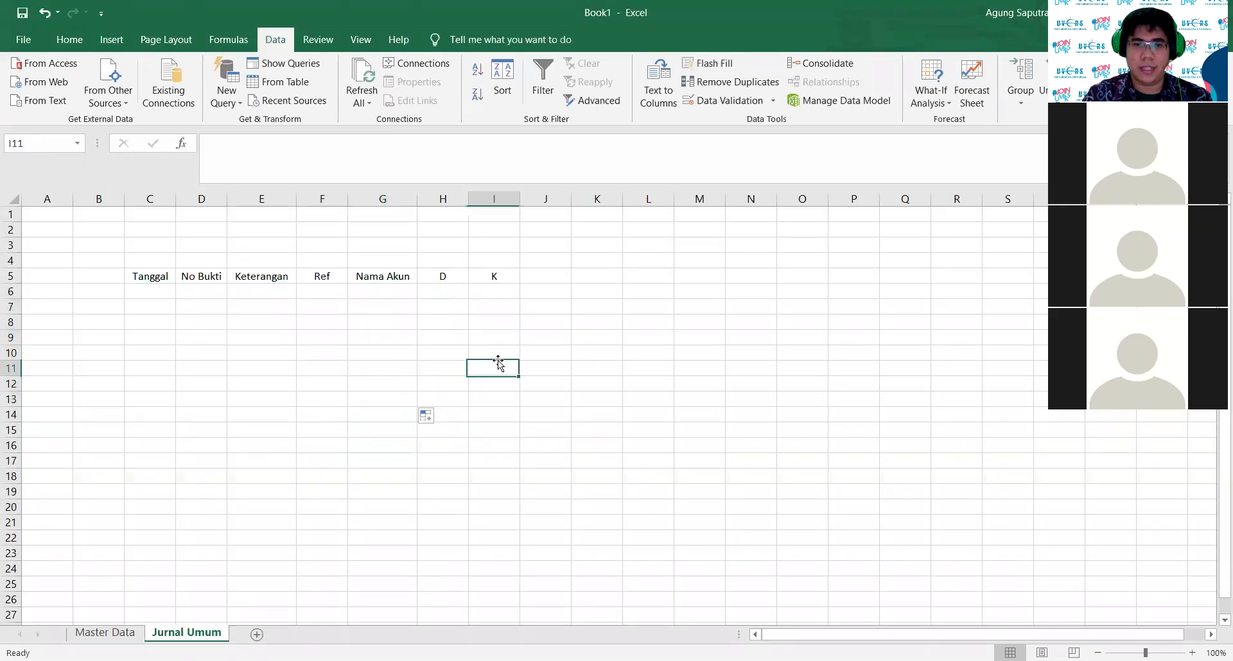
# Step: Choose account codes 3-001 in F6, 1-002 in F7 and 5-001 in F9 from their dropdowns to test the name lookup
pyautogui.click(327, 292)
pyautogui.click(355, 292)
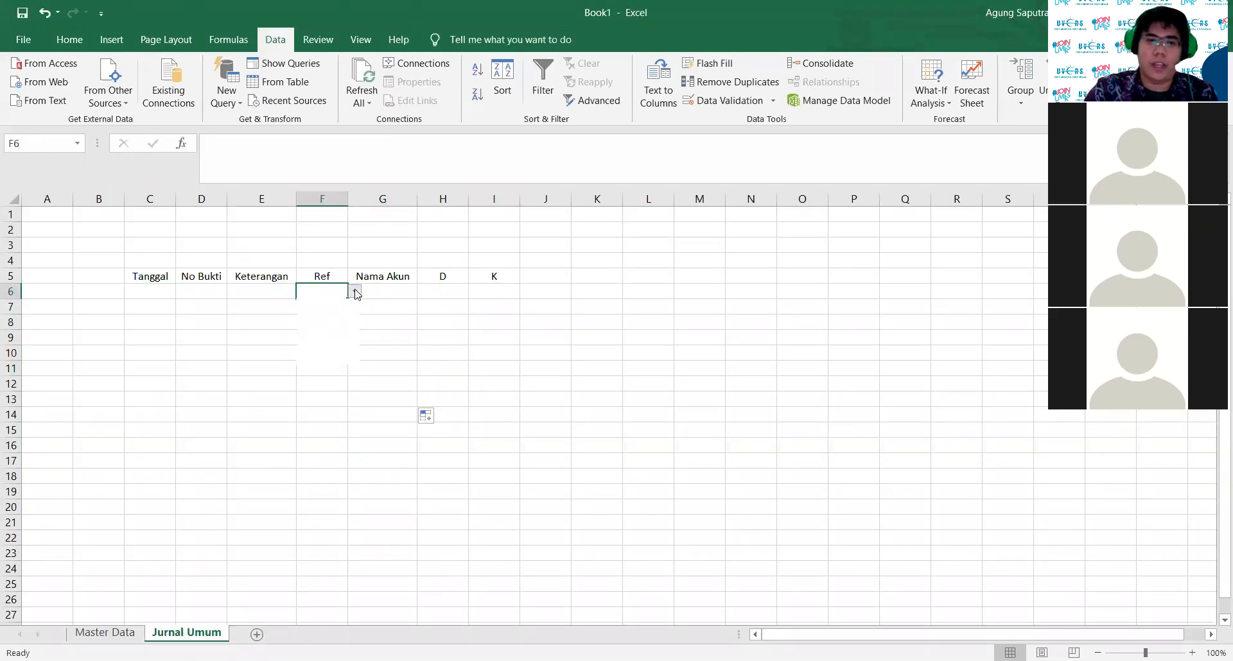
pyautogui.click(321, 333)
pyautogui.click(494, 321)
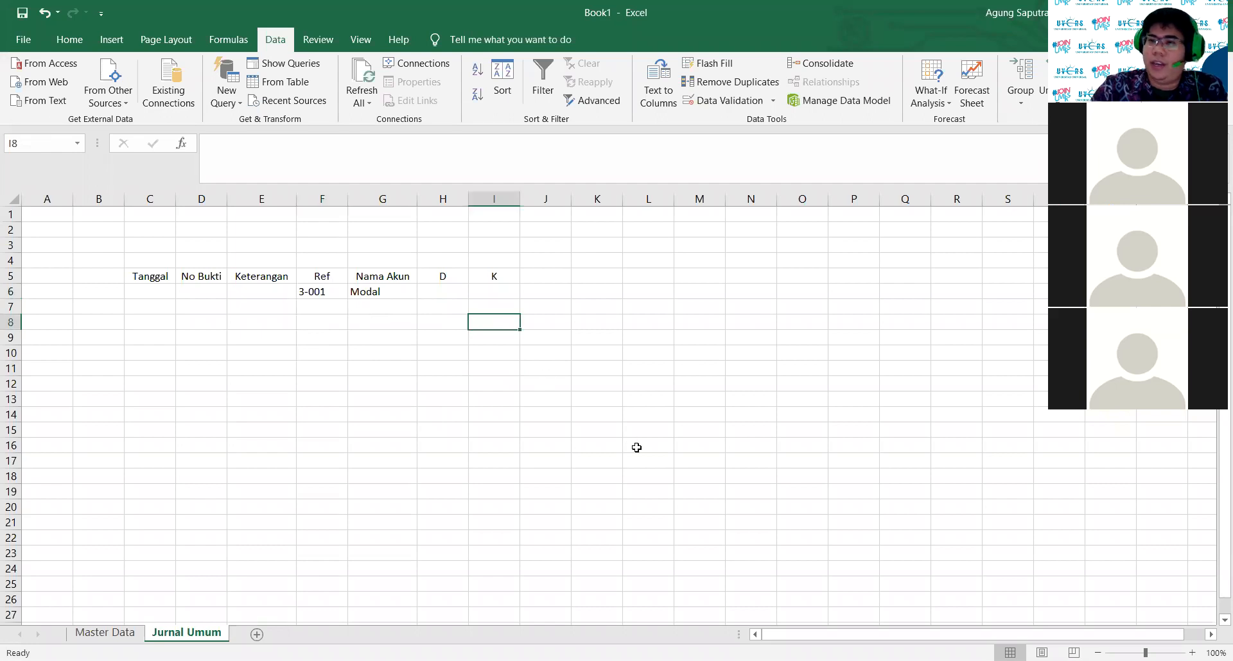
pyautogui.click(339, 308)
pyautogui.click(354, 307)
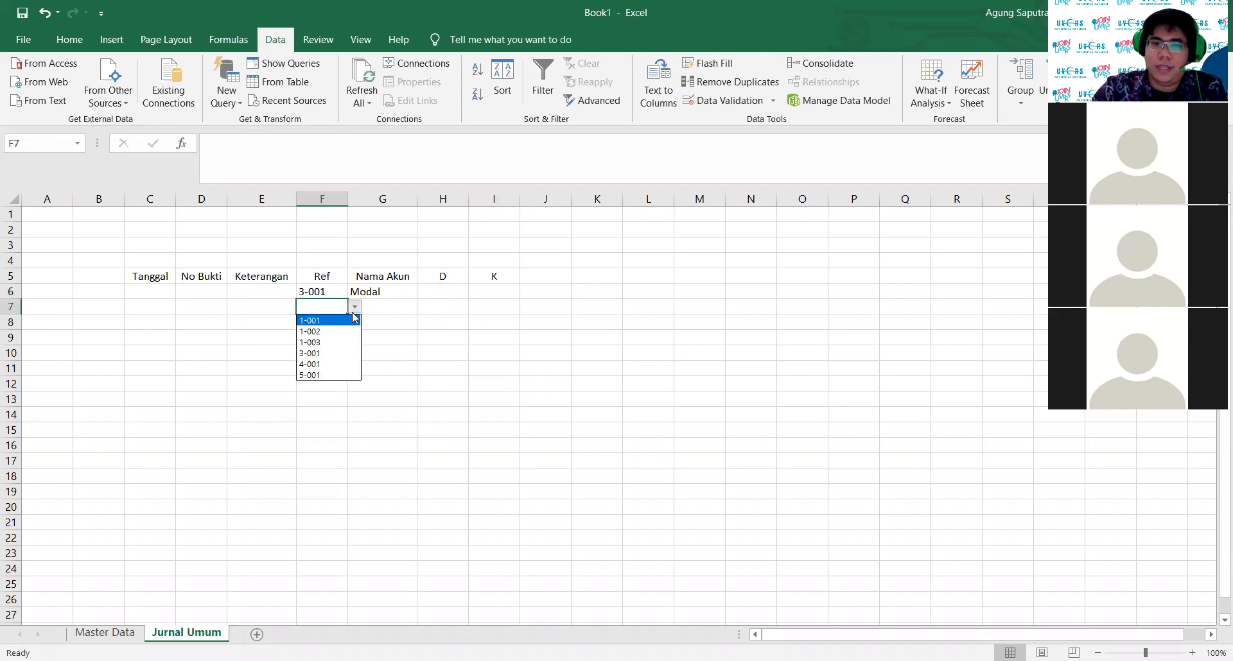
pyautogui.click(321, 332)
pyautogui.click(501, 336)
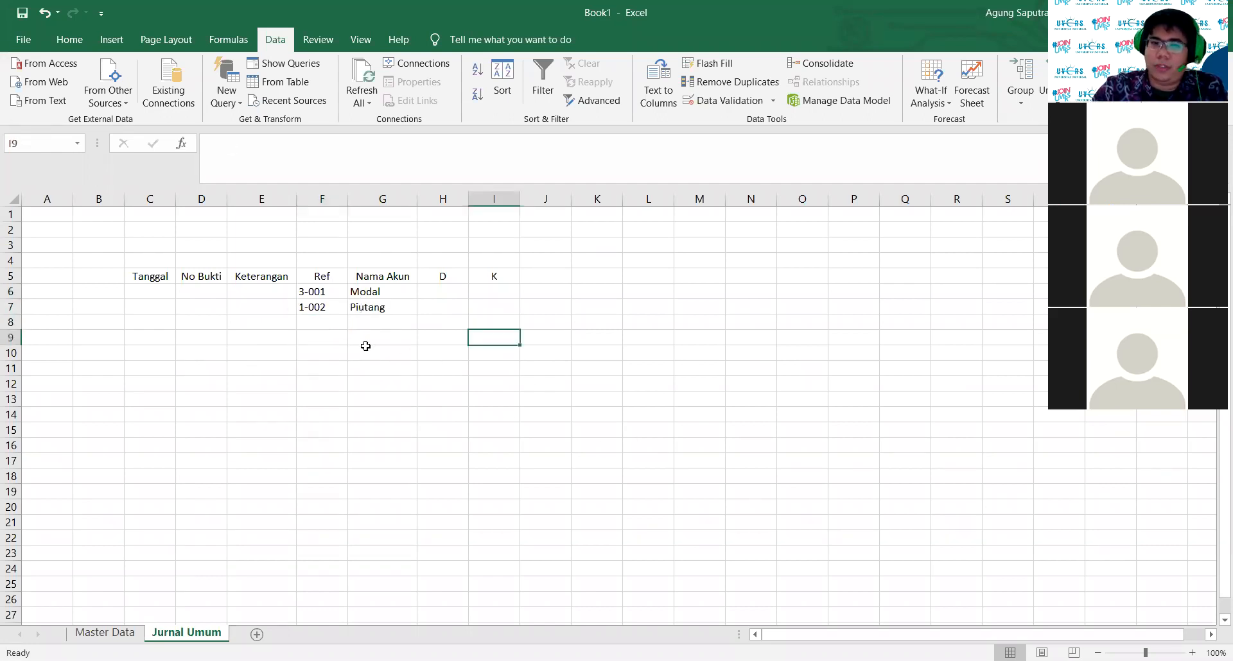
pyautogui.click(343, 336)
pyautogui.click(355, 337)
pyautogui.click(327, 405)
pyautogui.click(572, 391)
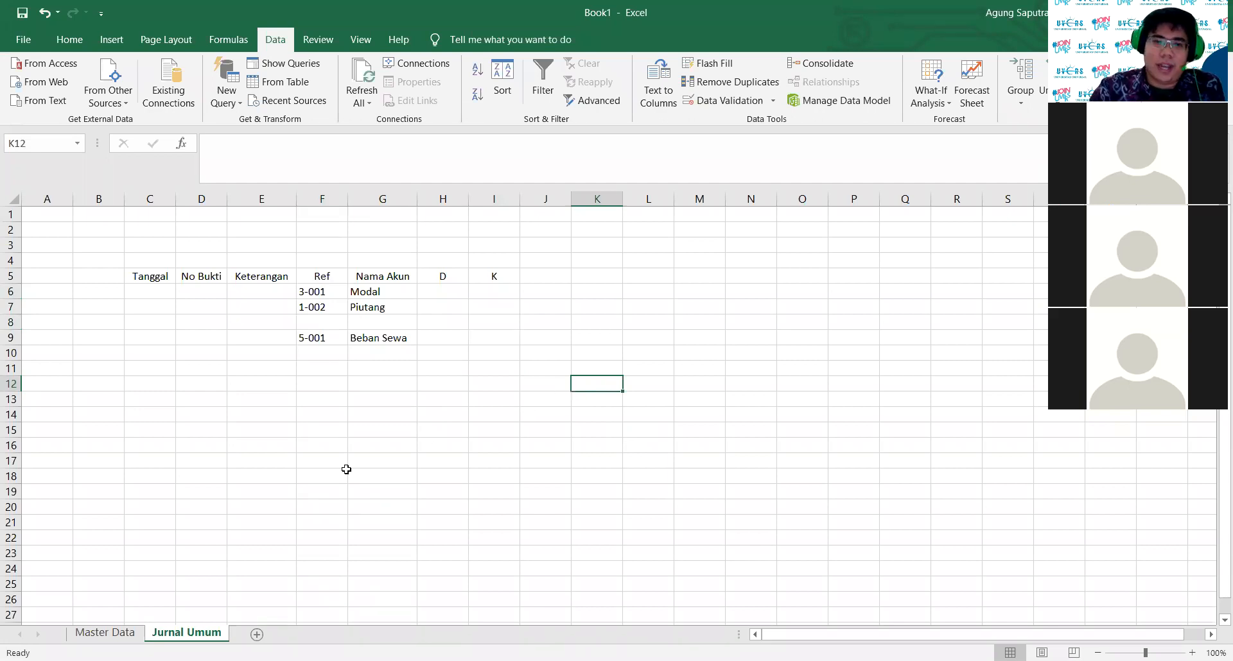
# Step: Link F8 on the Jurnal Umum sheet to the Perlengkapan account code with ='Master Data'!D7, and check the lookup formula in G8
pyautogui.click(105, 632)
pyautogui.click(290, 293)
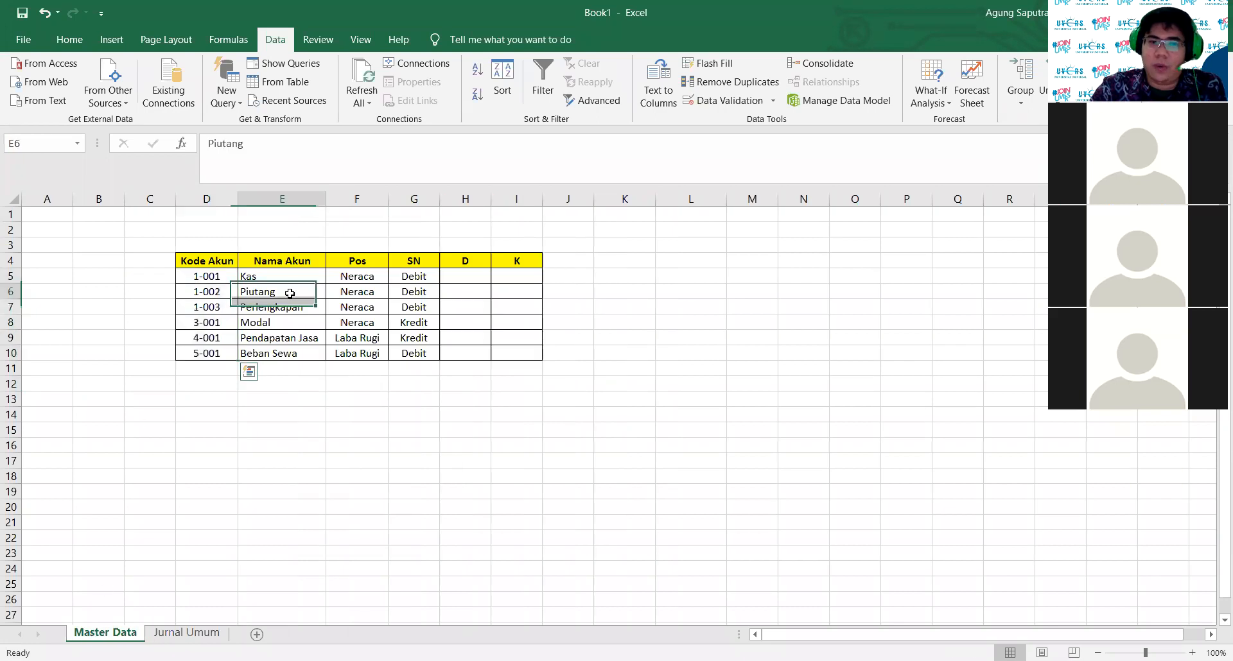
pyautogui.click(350, 399)
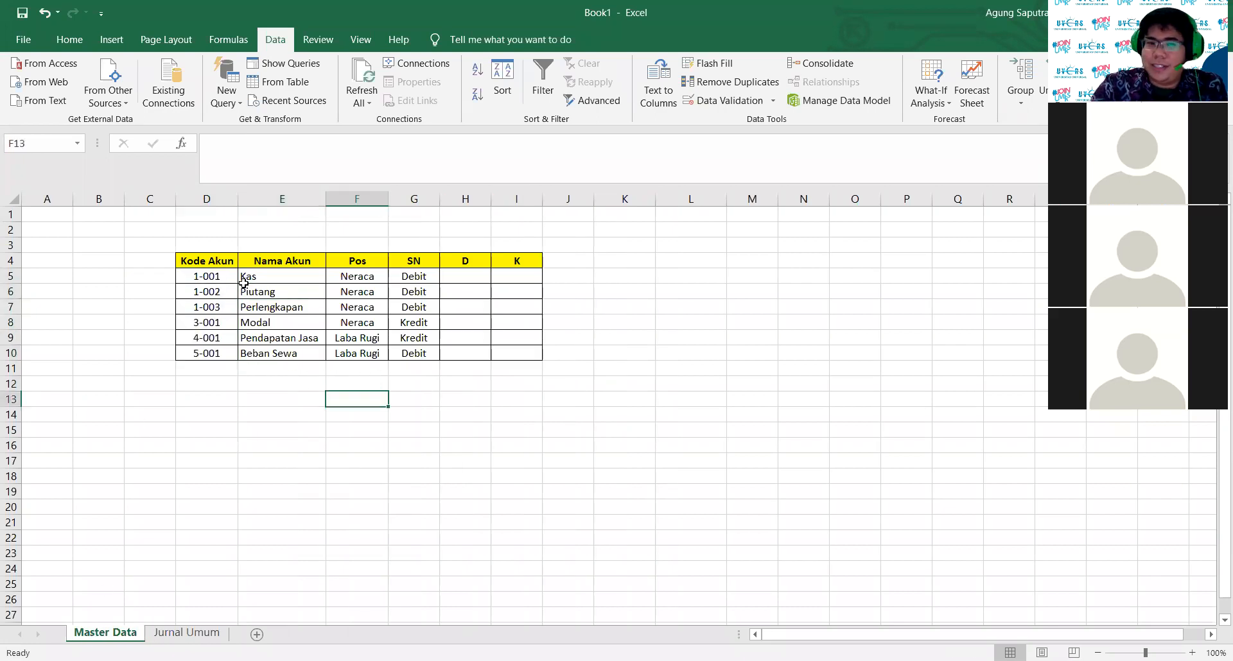
pyautogui.click(185, 632)
pyautogui.click(311, 326)
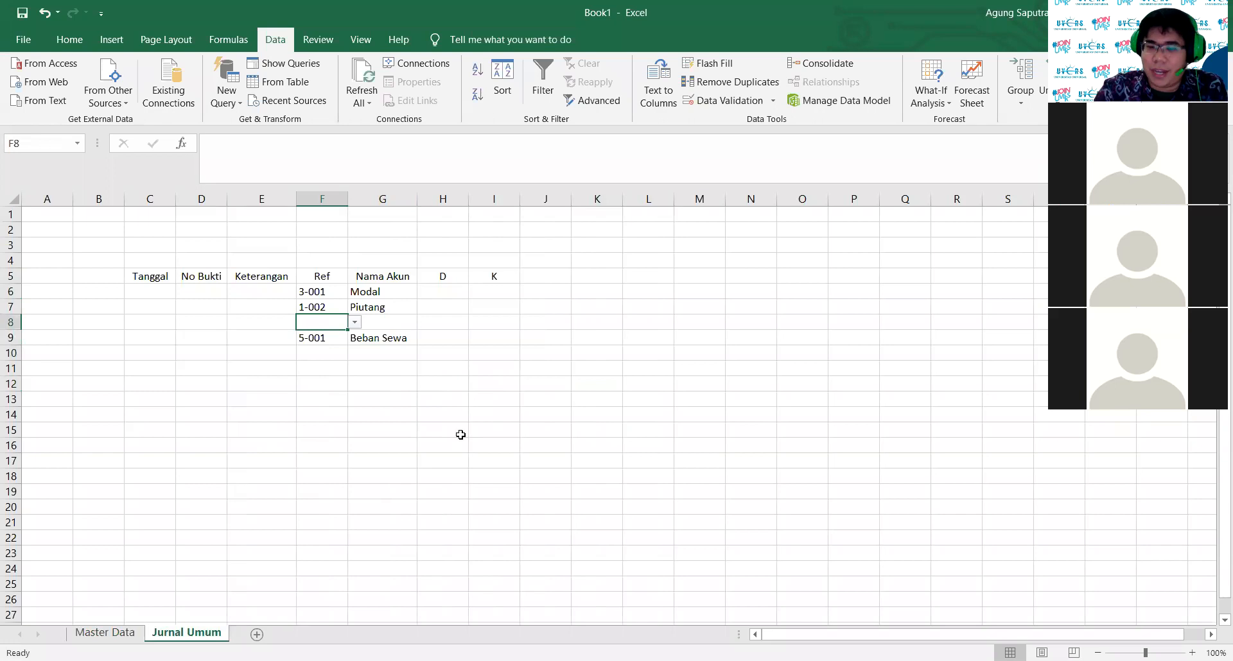
pyautogui.write('=')
pyautogui.click(106, 633)
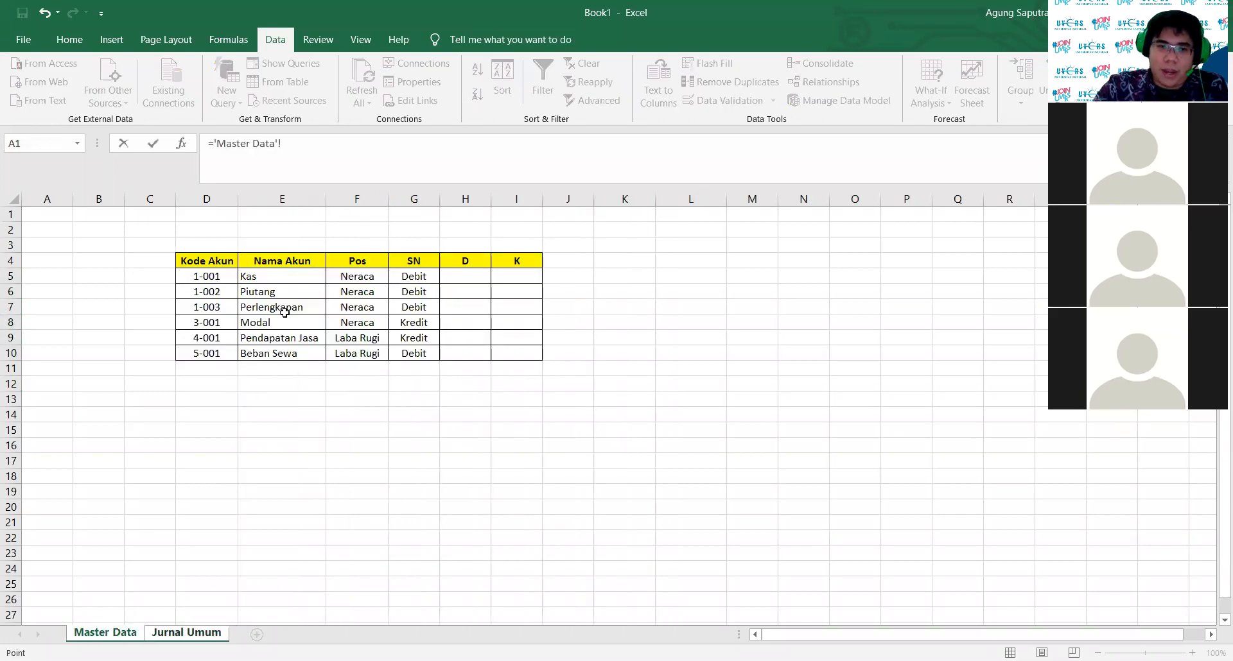
pyautogui.click(220, 308)
pyautogui.press('Return')
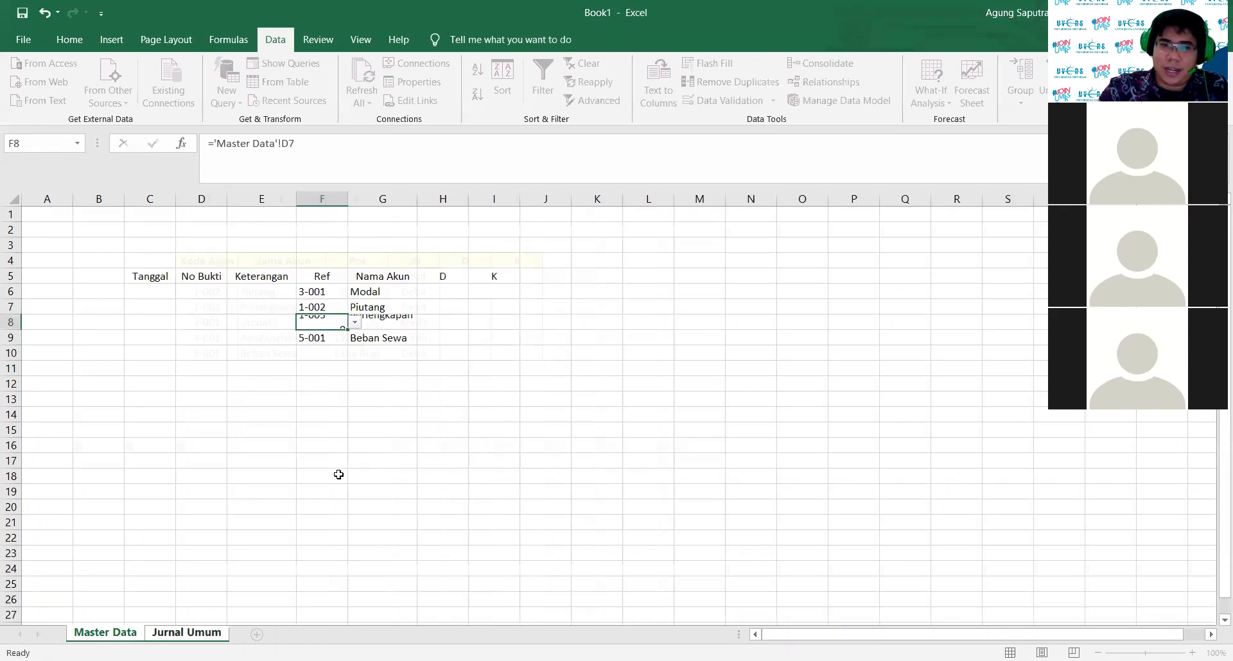
pyautogui.click(338, 473)
pyautogui.click(400, 326)
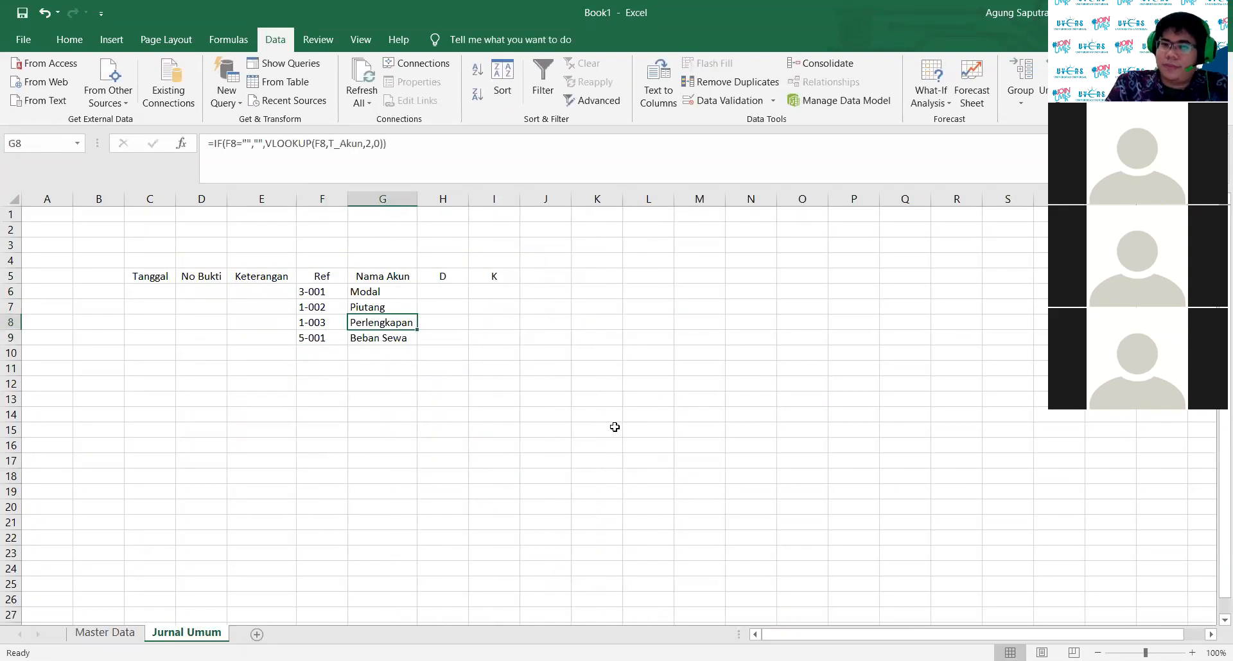
pyautogui.click(393, 291)
# Step: Give the data validation of F6 an error alert titled Error with the message "Silahkan klik tanda panah kebawah"
pyautogui.click(324, 290)
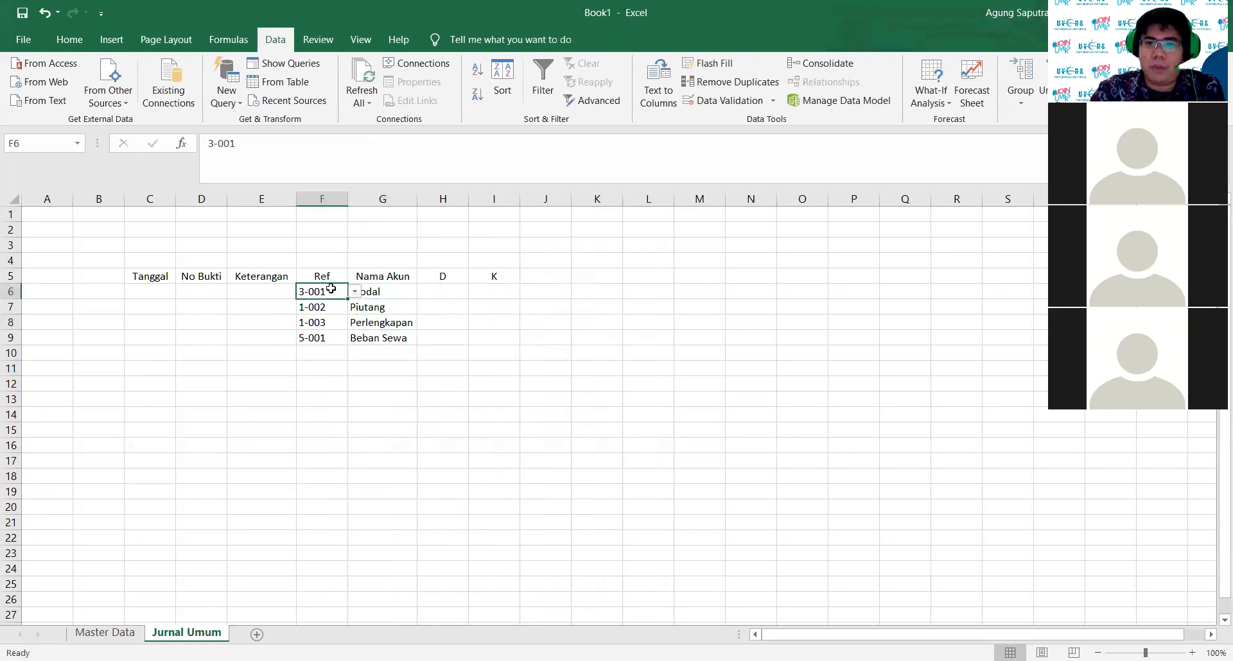
pyautogui.click(723, 101)
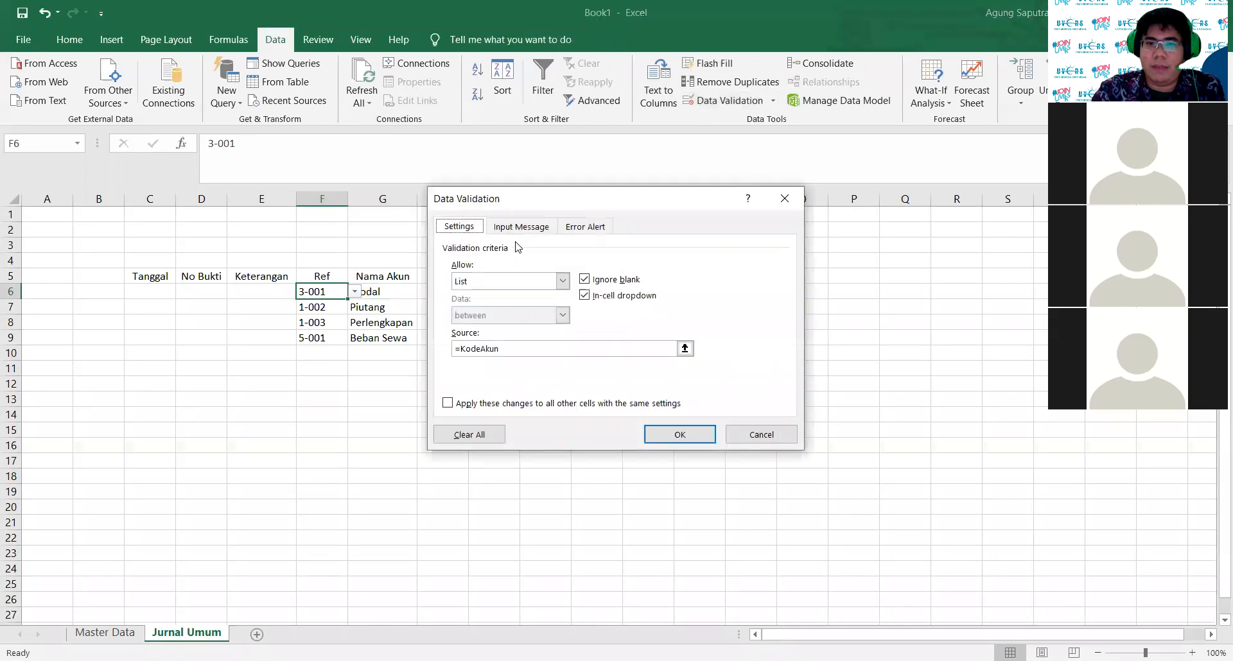
pyautogui.click(585, 226)
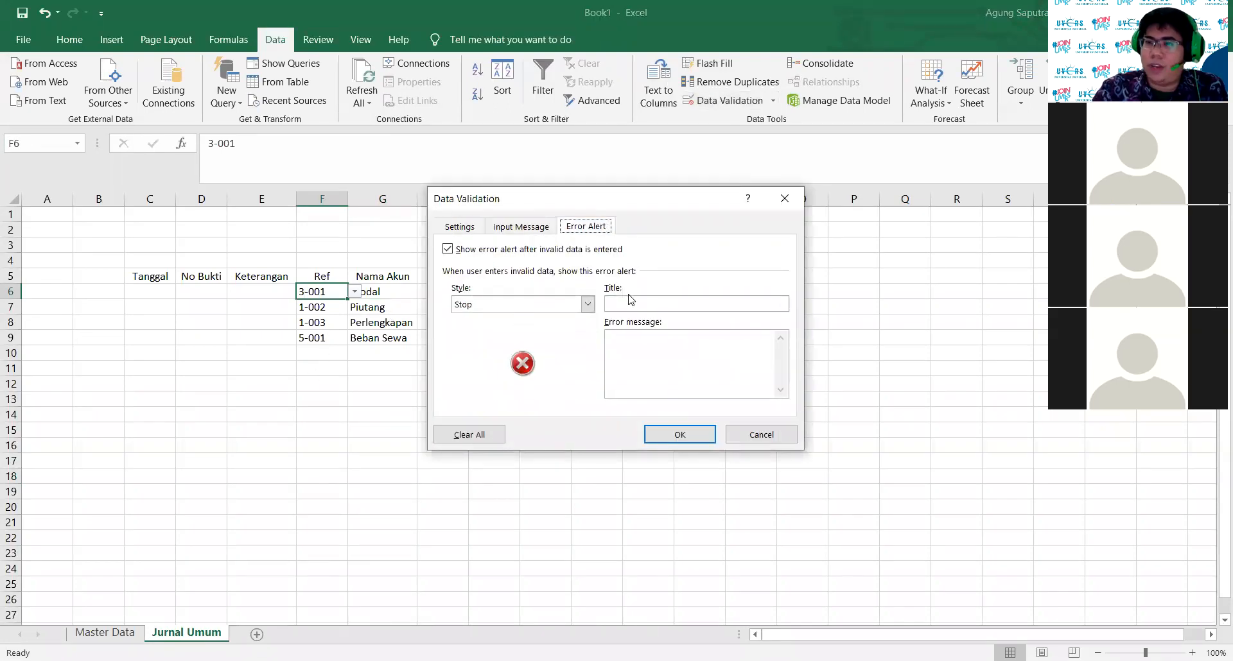
pyautogui.click(656, 308)
pyautogui.write('Error')
pyautogui.click(656, 344)
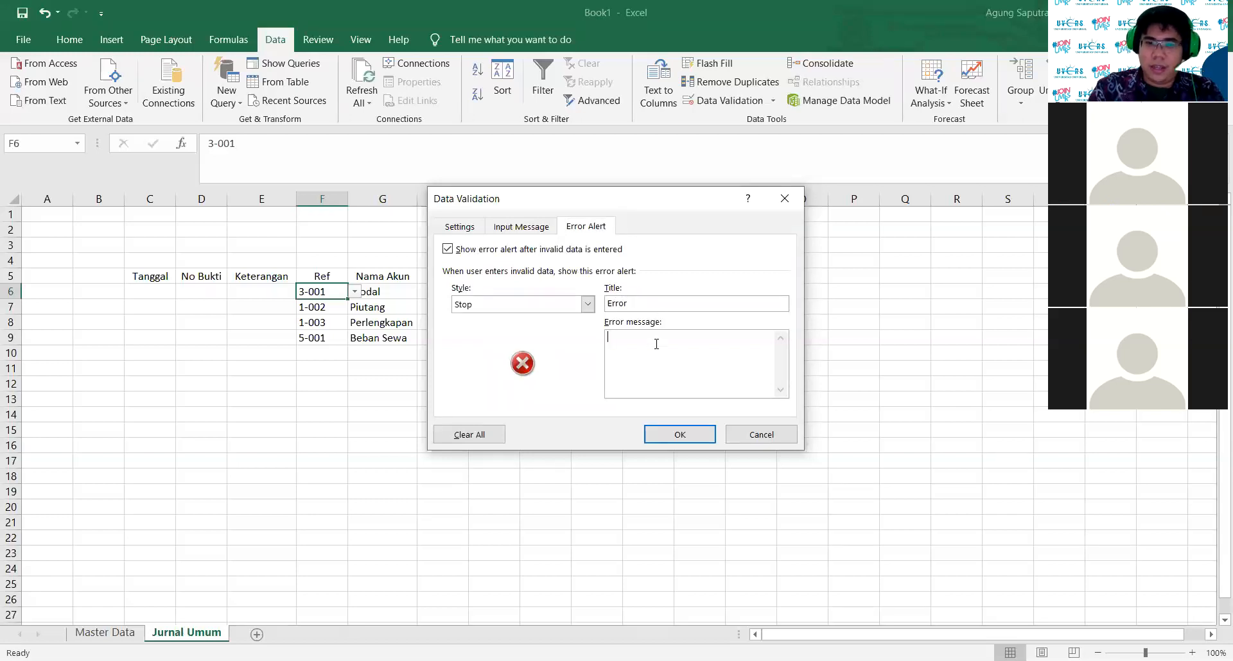
pyautogui.write('Silahkan kl')
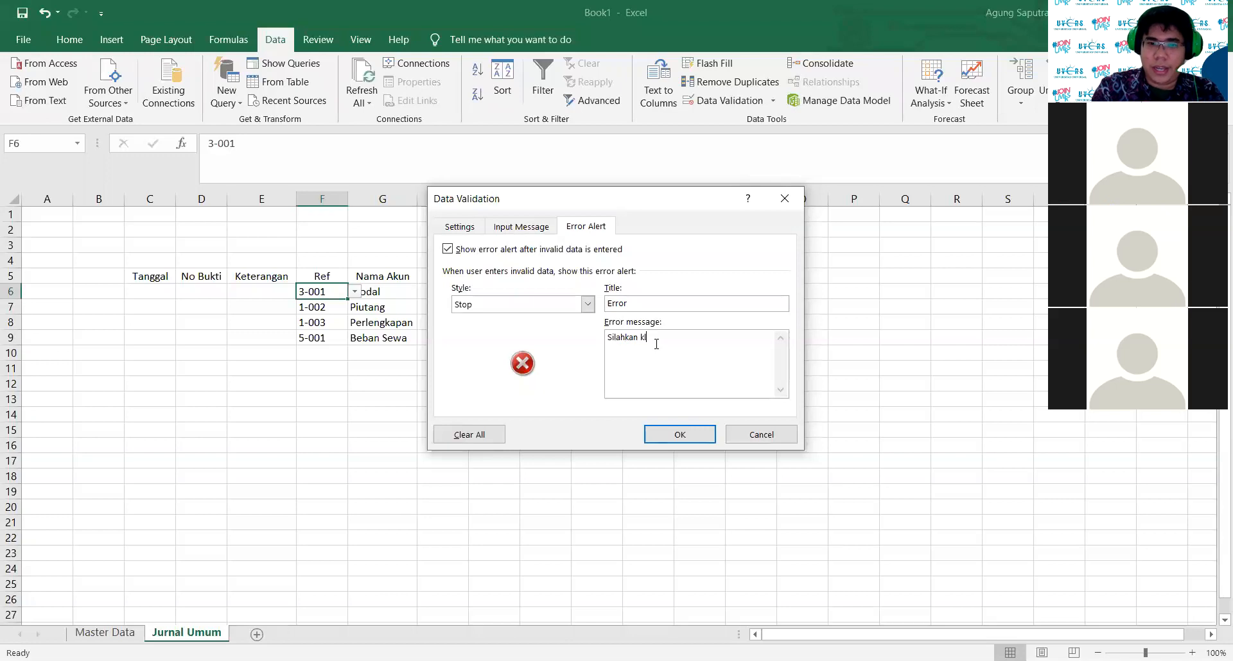
pyautogui.write('ik tanda panah kbeb')
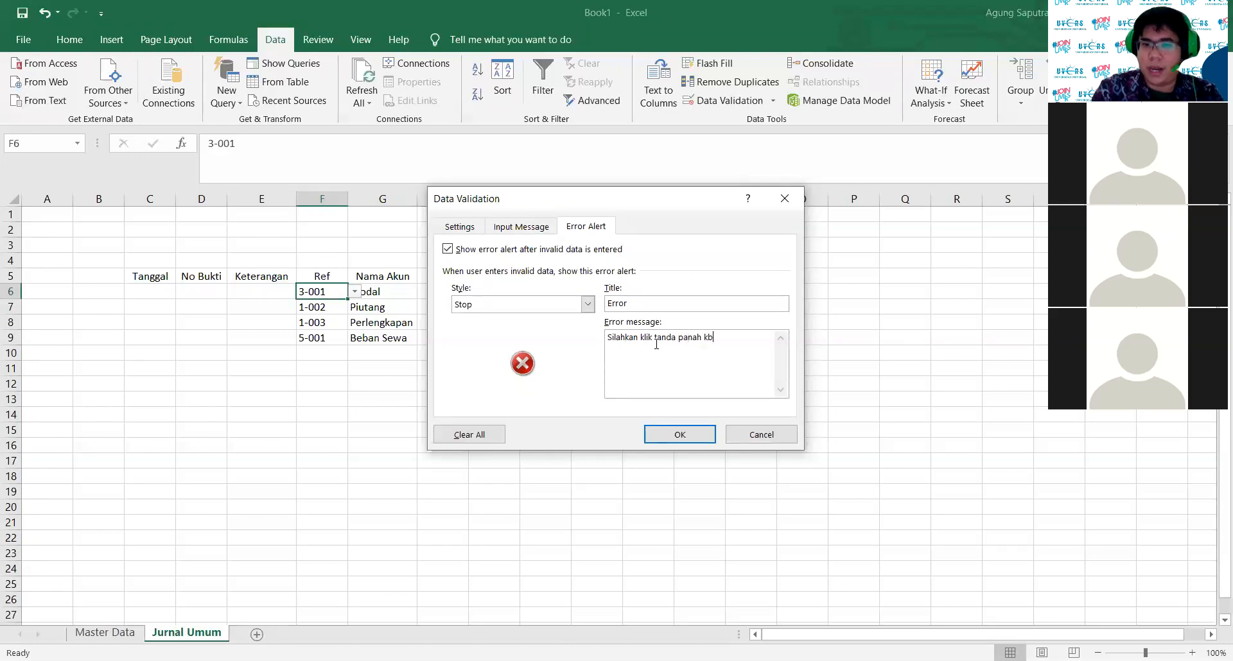
pyautogui.press('BackSpace')
pyautogui.press('BackSpace')
pyautogui.press('BackSpace')
pyautogui.write('ebawah')
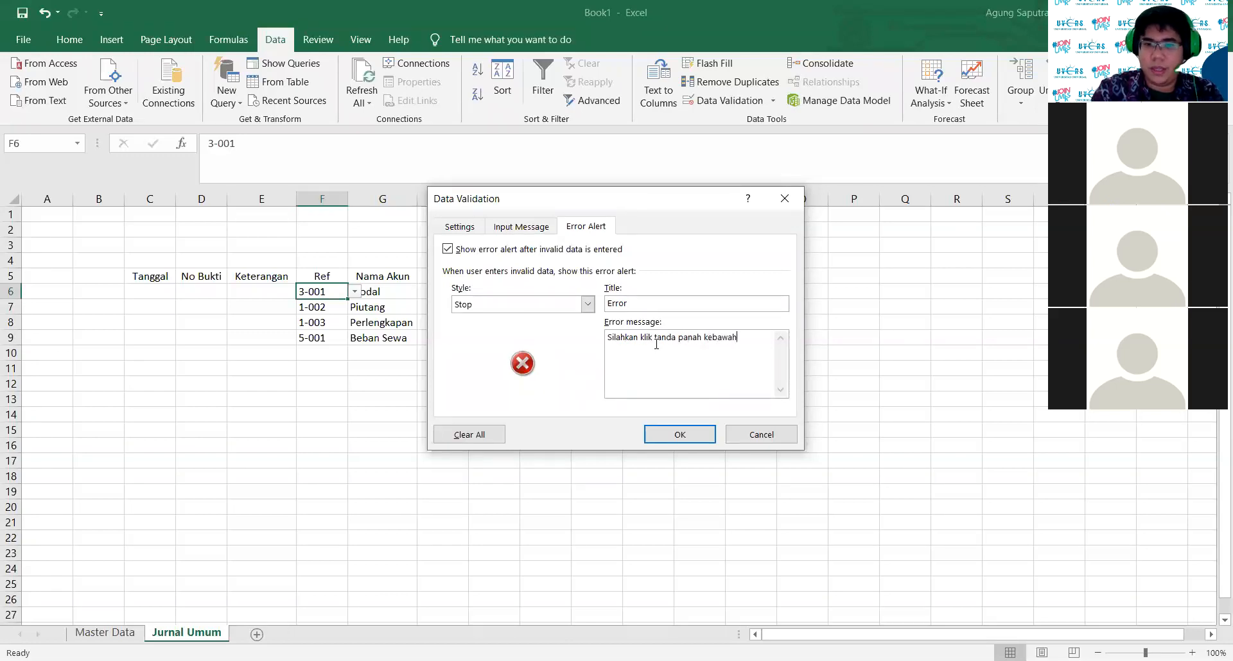
pyautogui.click(670, 433)
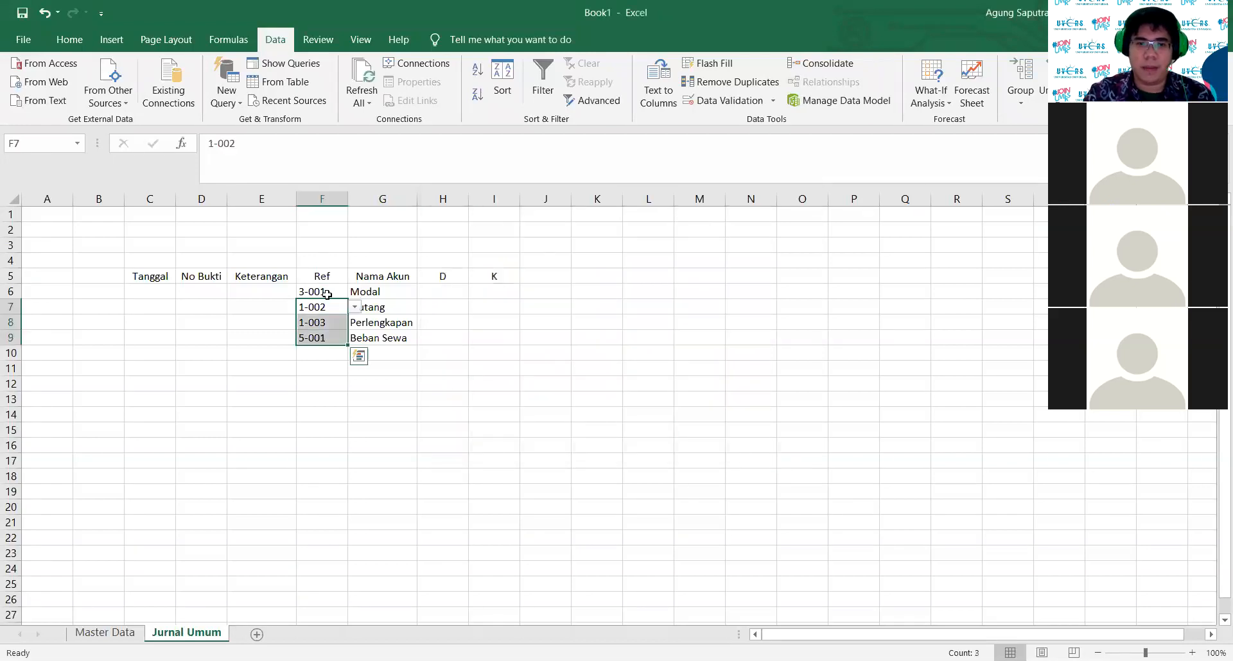
# Step: Clear the test account codes from F6:F9 in the Ref column
pyautogui.keyDown('shift'); pyautogui.click(329, 335); pyautogui.keyUp('shift')
pyautogui.press('Delete')
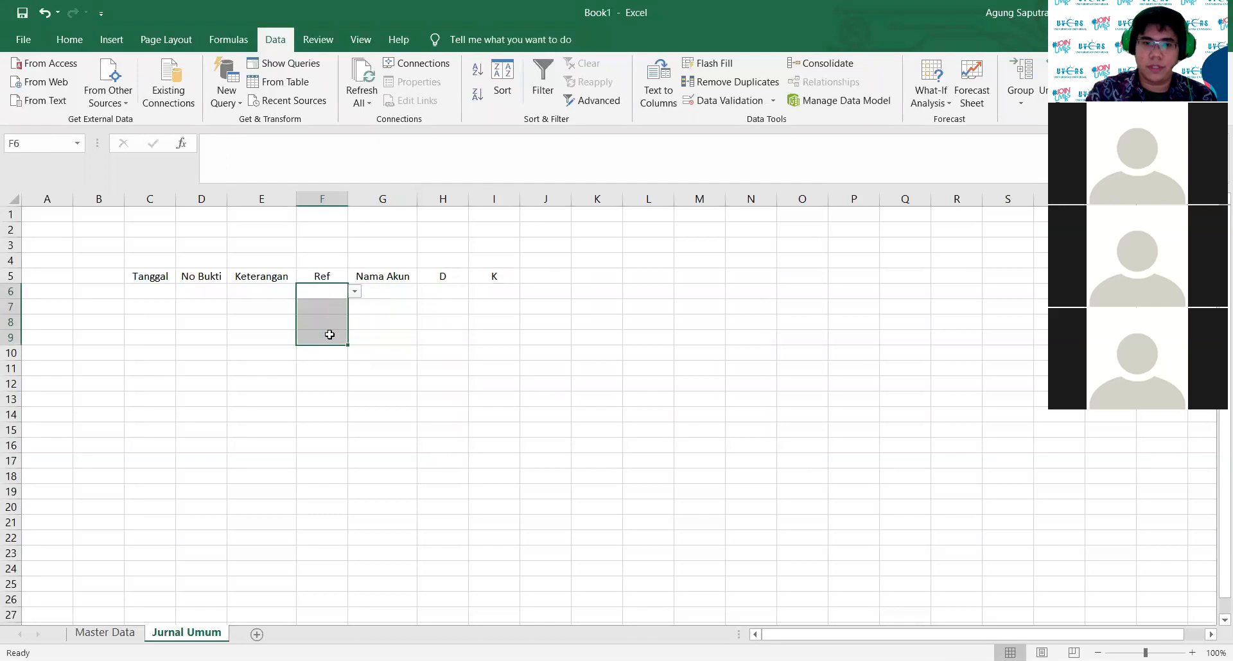
pyautogui.click(394, 428)
# Step: Try entering kas in F6 to test the error alert, and dismiss the alert
pyautogui.click(328, 294)
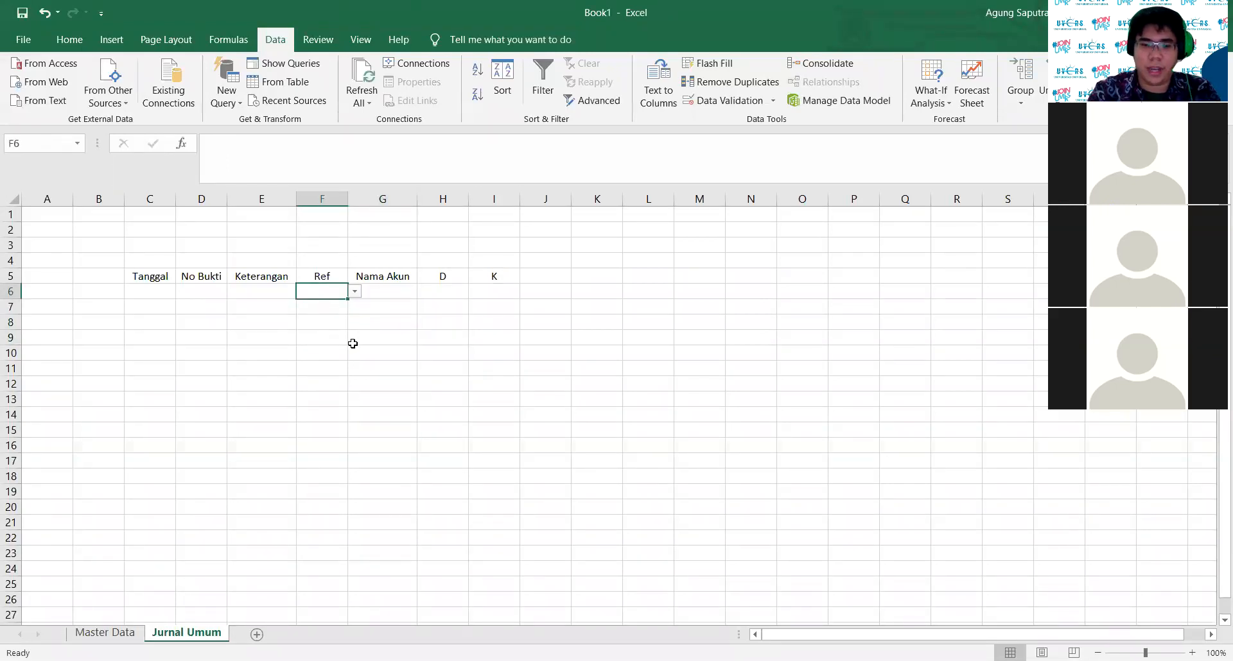
pyautogui.write('kas')
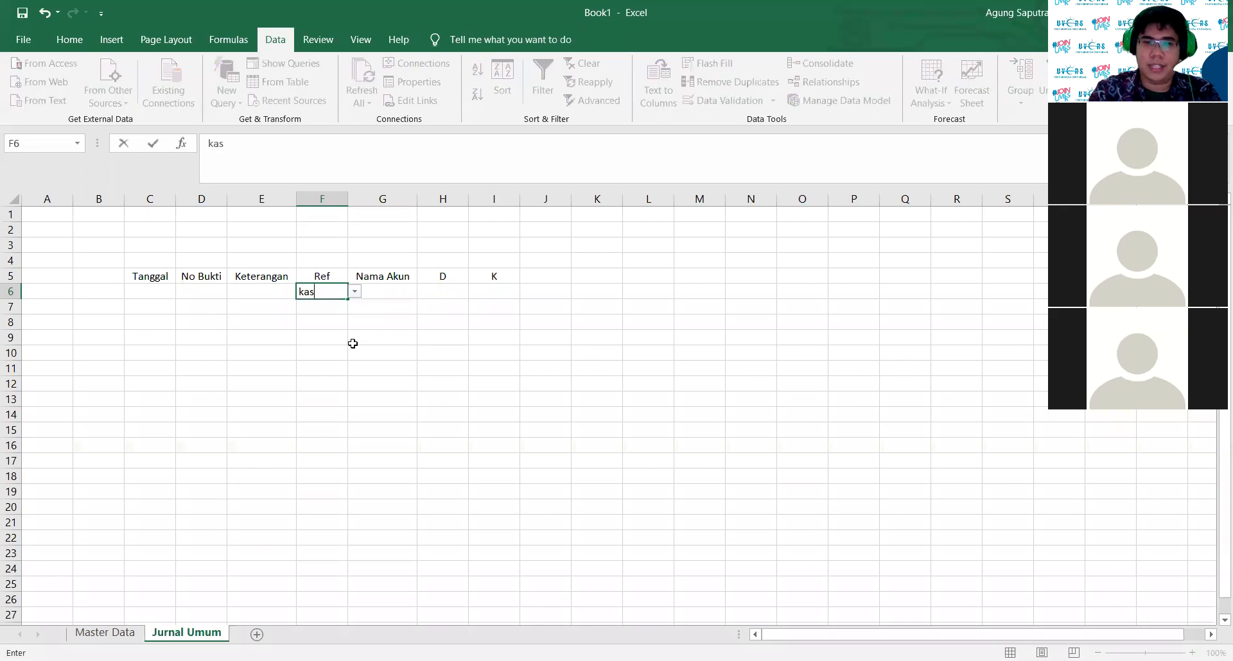
pyautogui.press('Return')
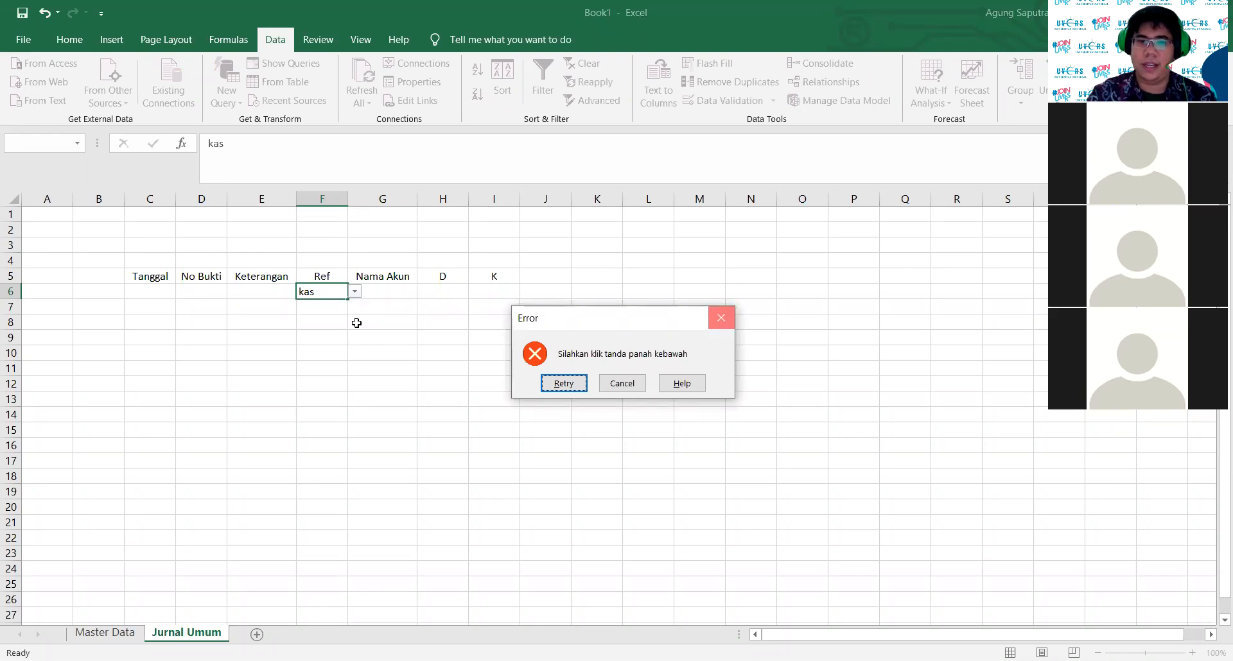
pyautogui.press('Escape')
# Step: Choose account code 1-002 from the dropdown in F6
pyautogui.click(355, 291)
pyautogui.click(330, 323)
pyautogui.click(518, 368)
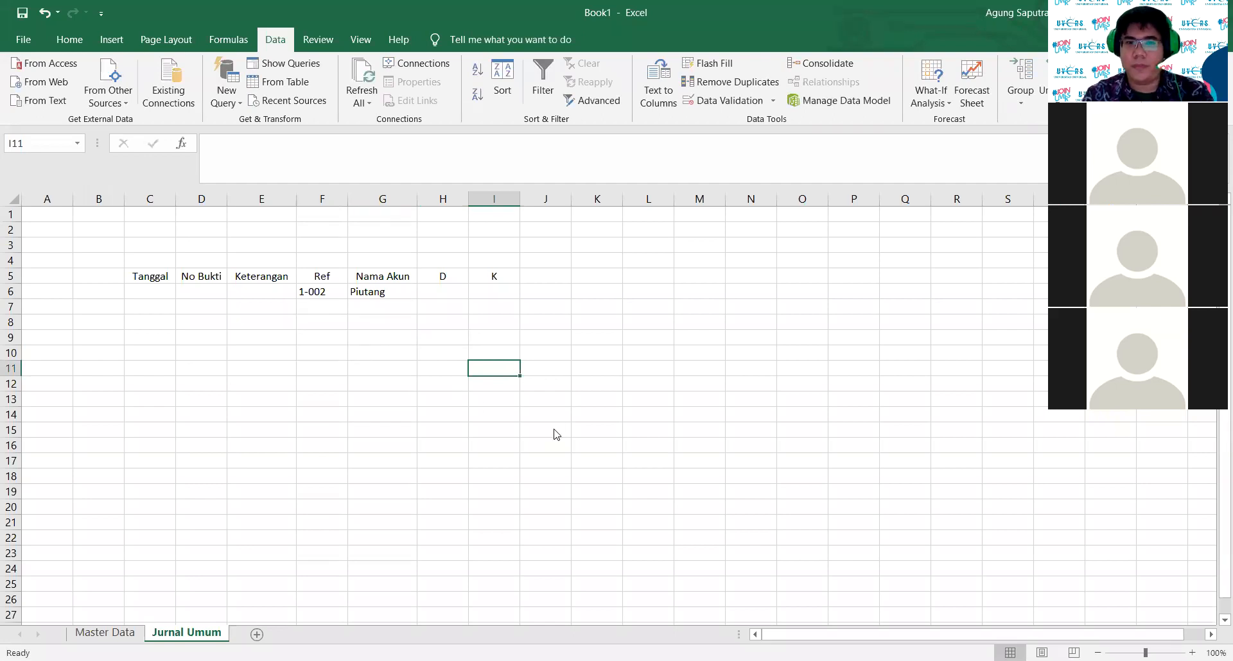
pyautogui.hotkey('alt', 'F4')
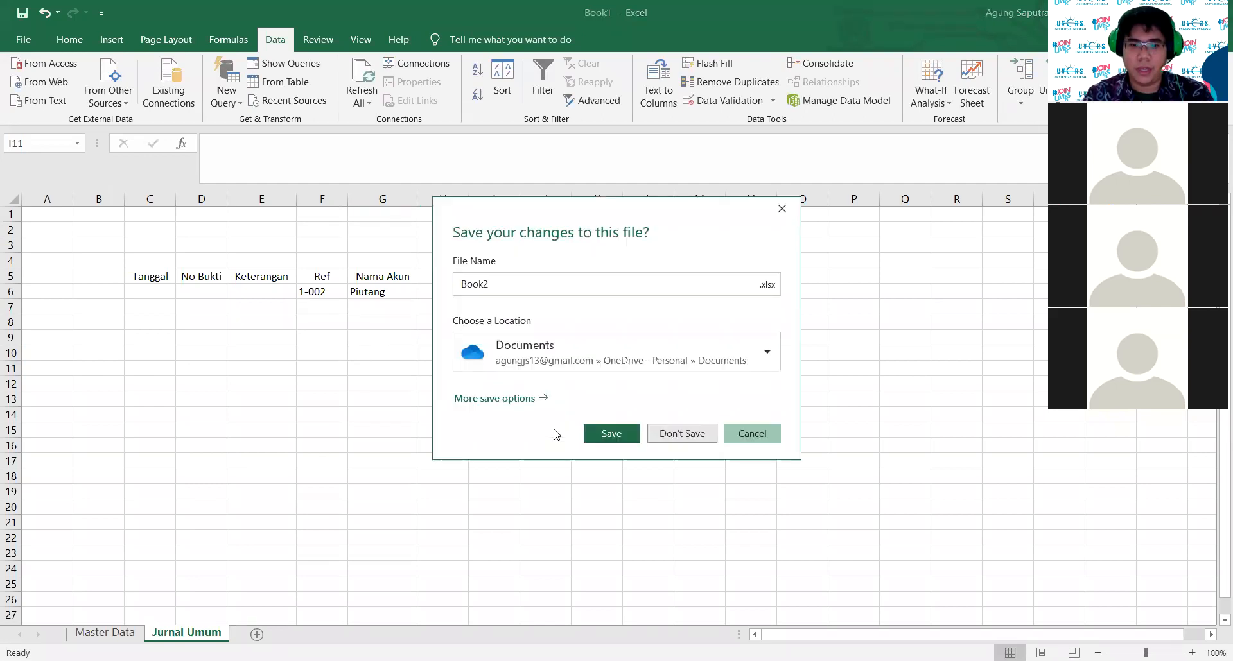
pyautogui.press('Escape')
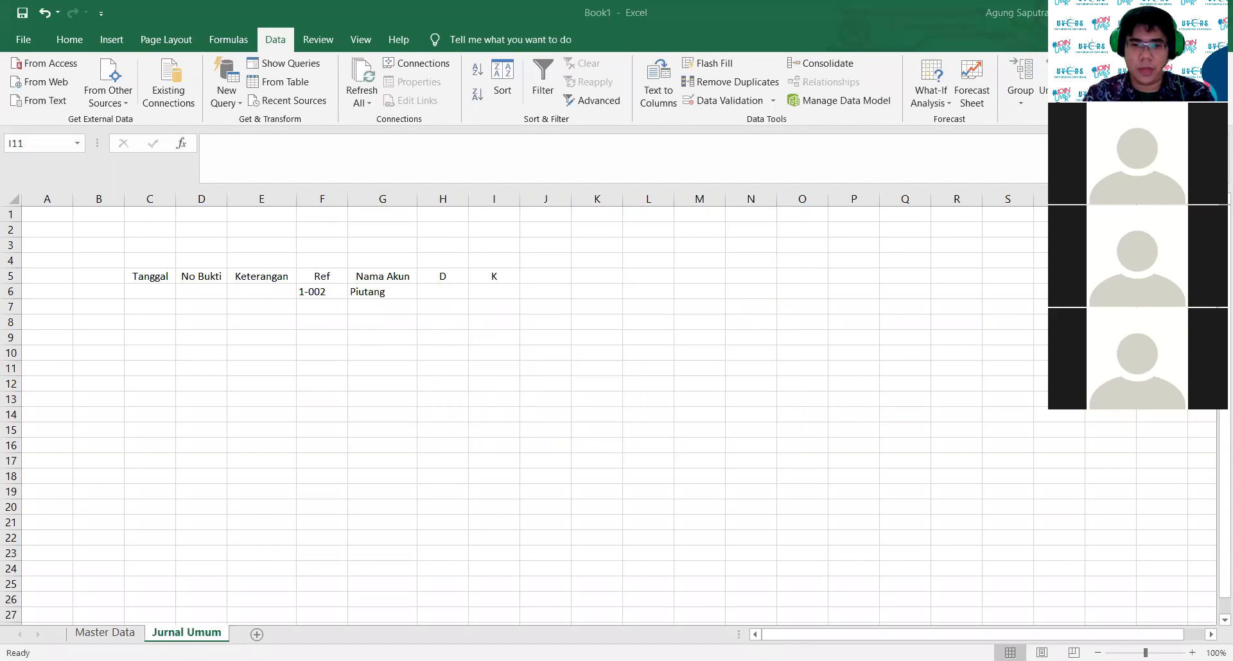
pyautogui.hotkey('alt', 'Tab')
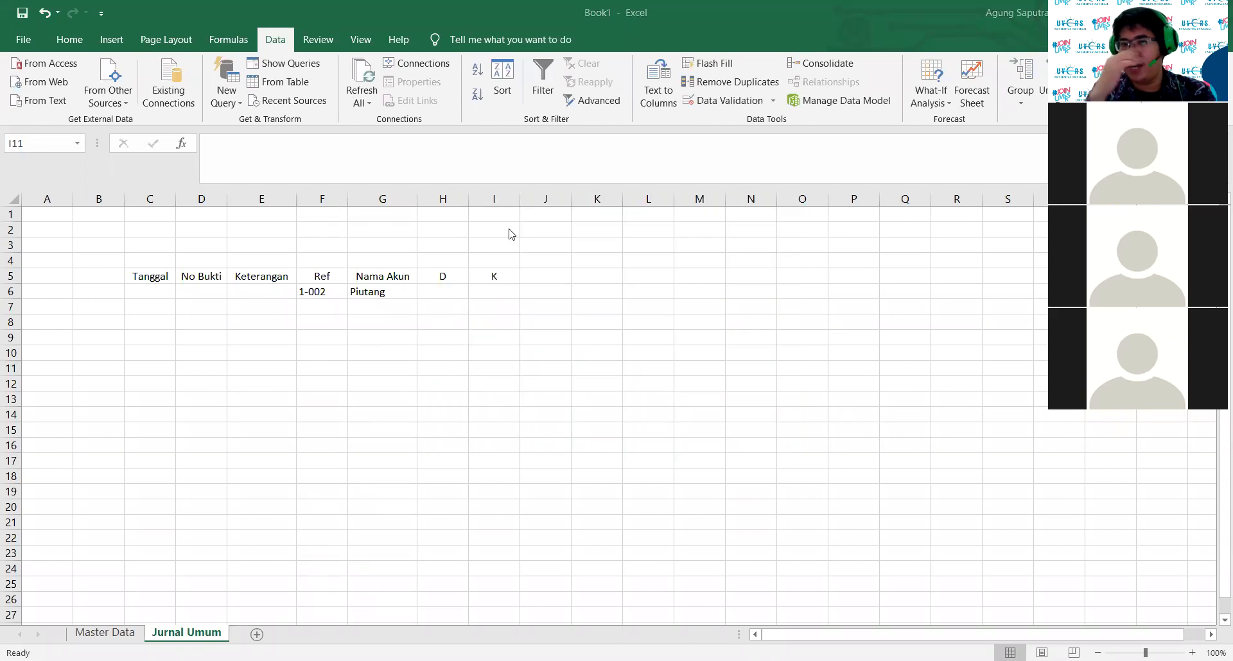
# Step: Enter the date 1/1 in C6 under Tanggal and the voucher number B 01 in D6 under No Bukti
pyautogui.click(148, 292)
pyautogui.write('1/1')
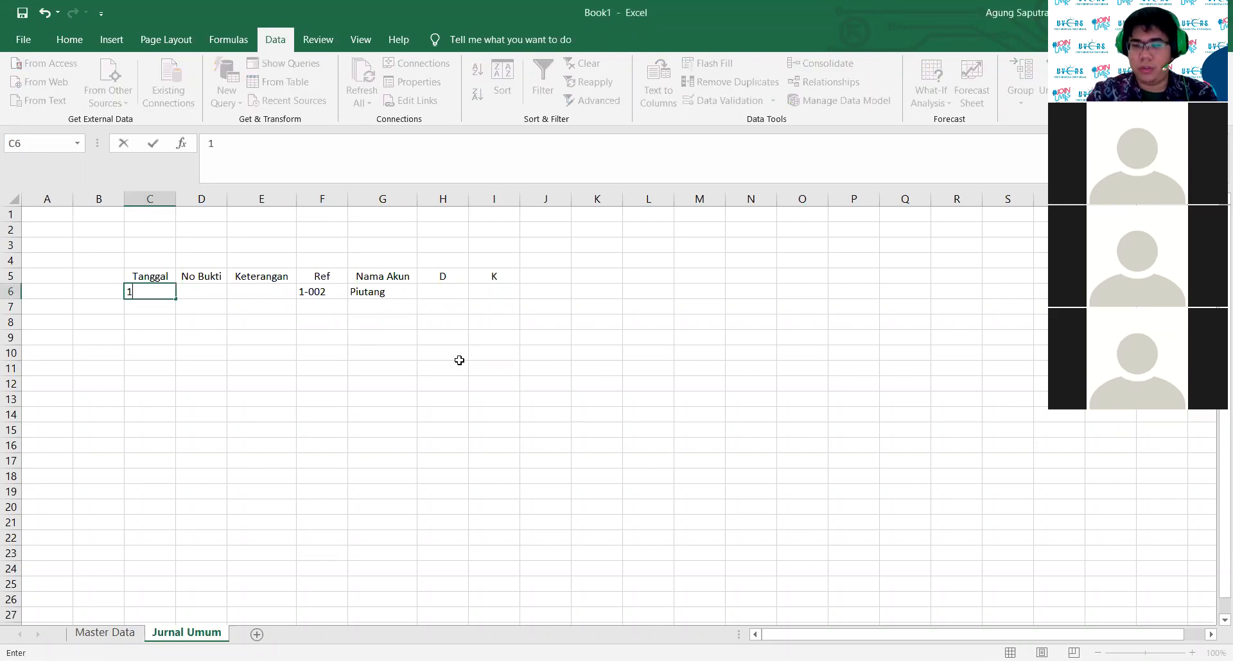
pyautogui.press('Return')
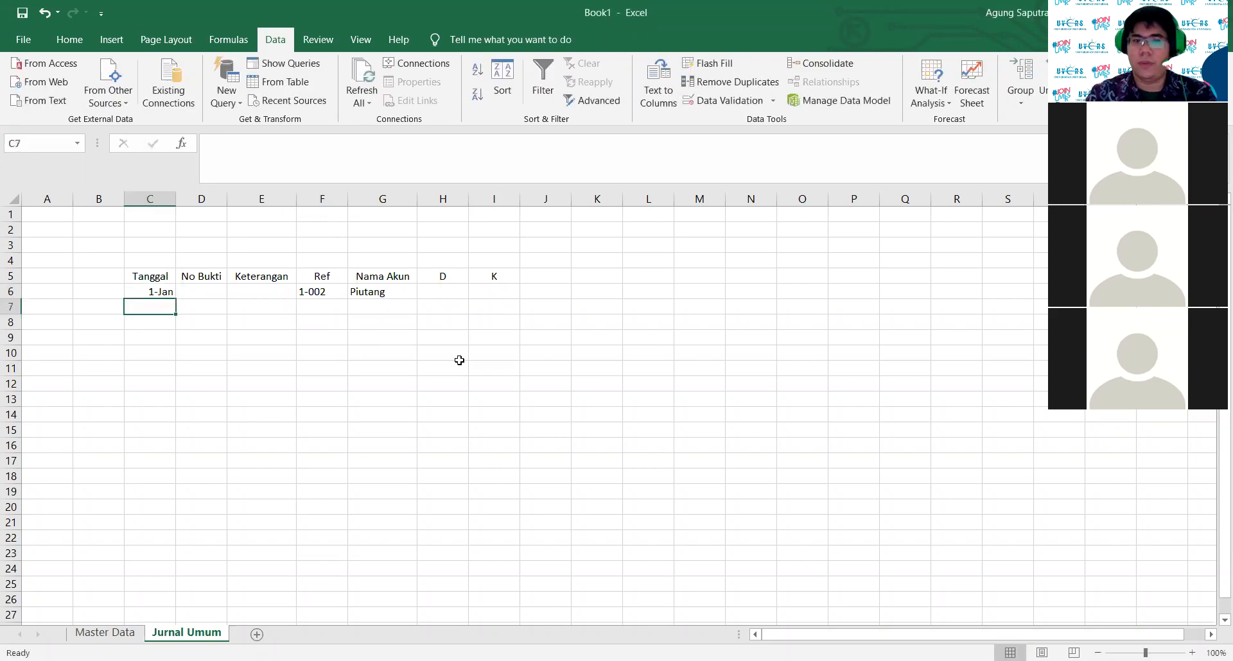
pyautogui.click(210, 293)
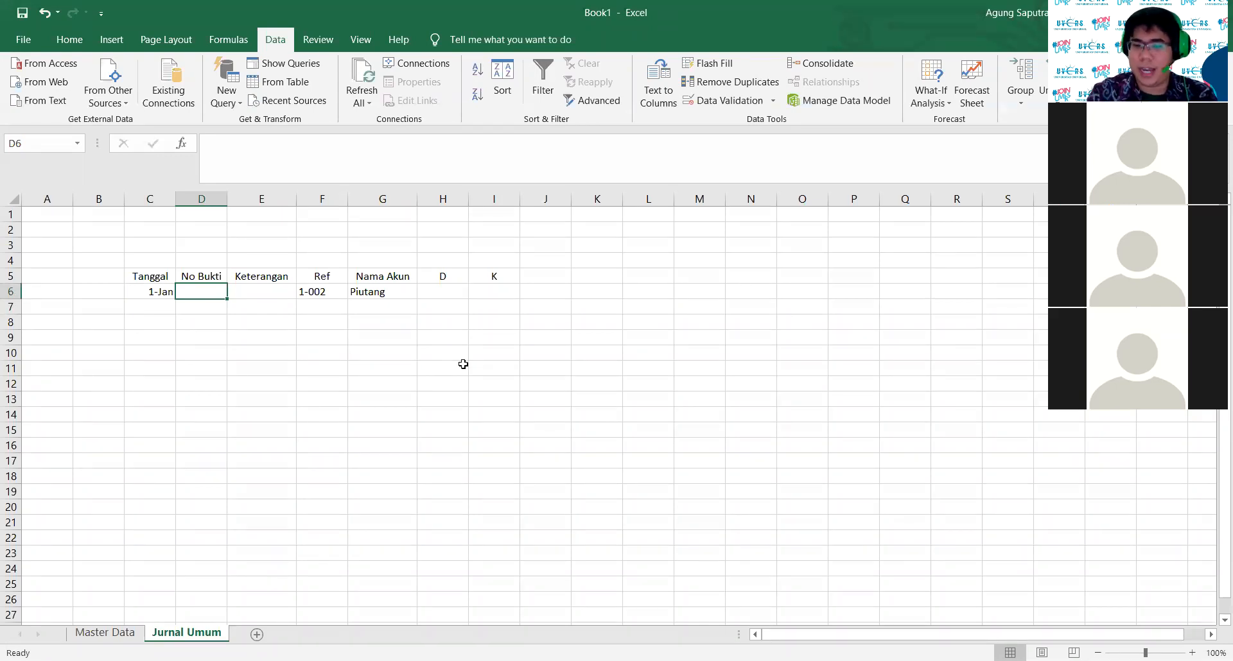
pyautogui.write('B 01')
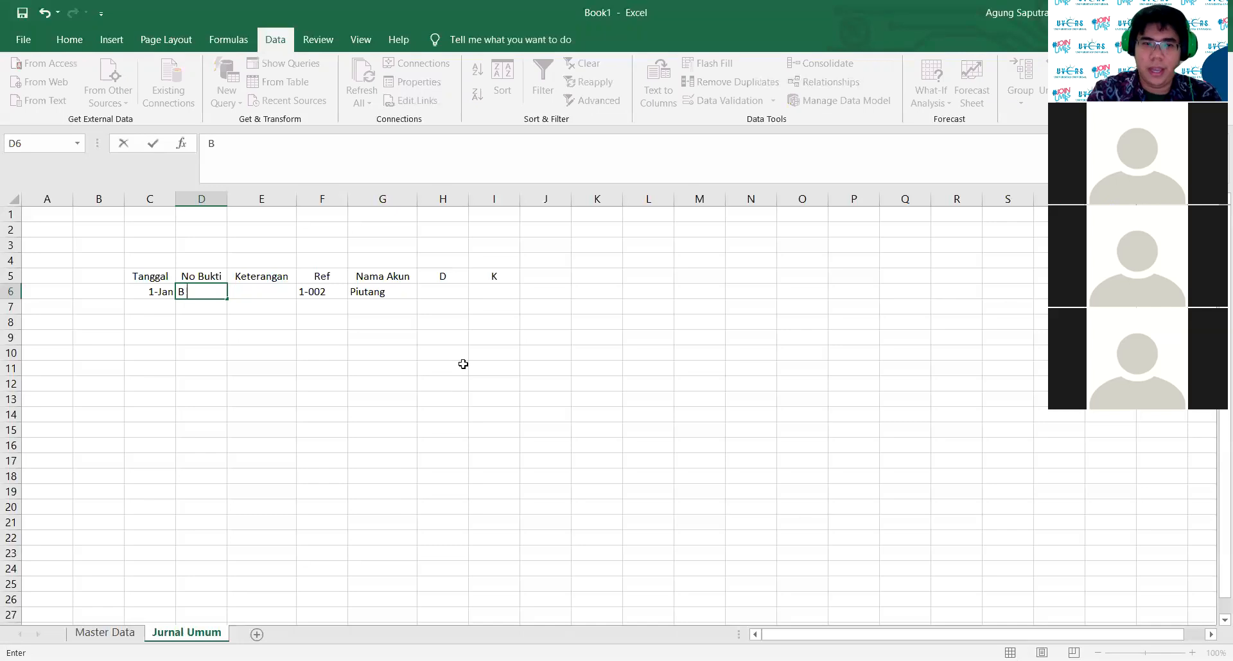
pyautogui.press('Return')
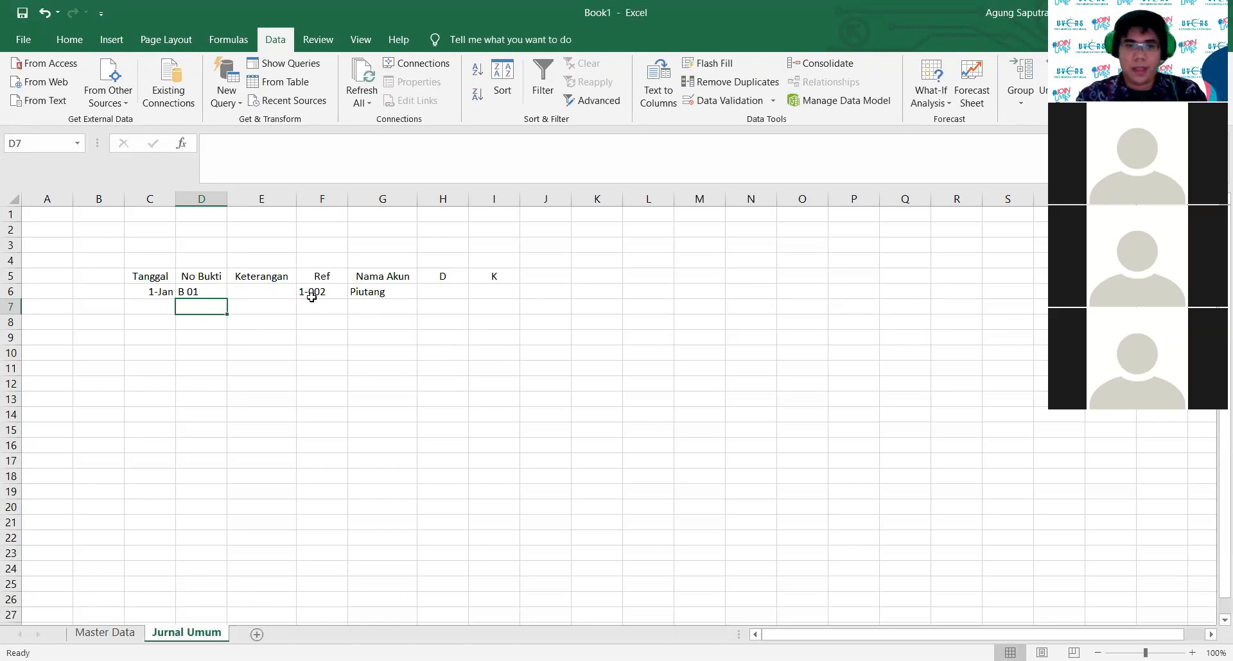
# Step: Enter the description Menyetorkan Modal Awal in E6 under Keterangan
pyautogui.click(260, 287)
pyautogui.write('Men')
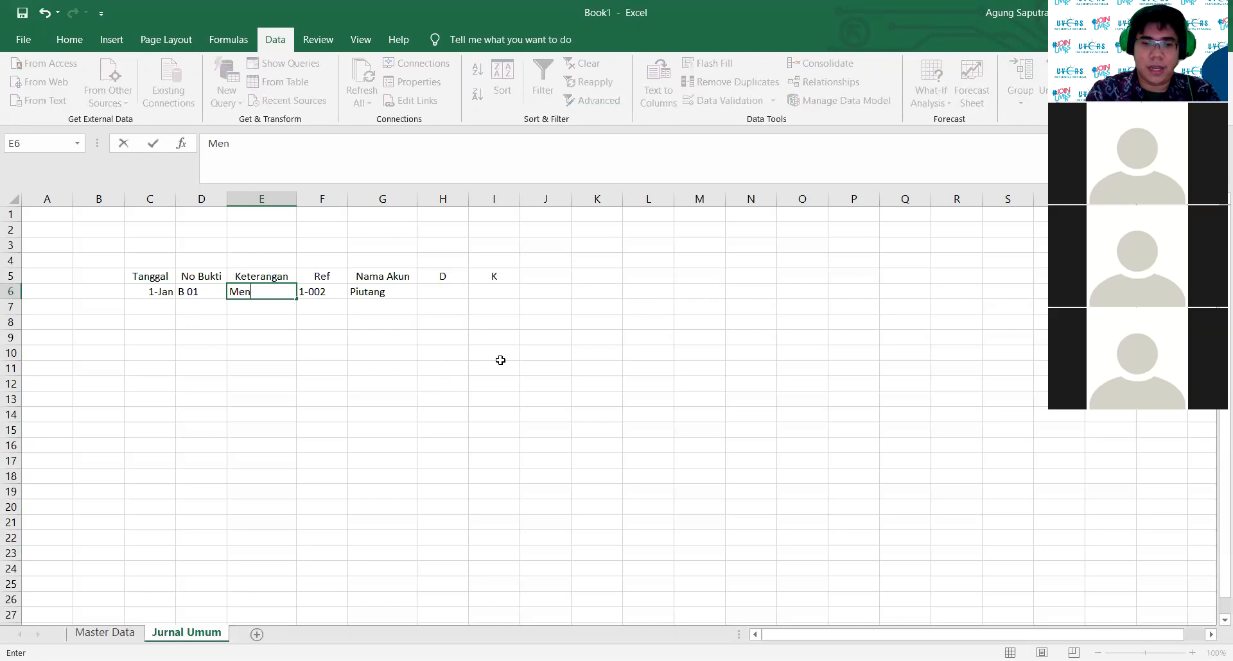
pyautogui.write('yetorkan Modal Awal')
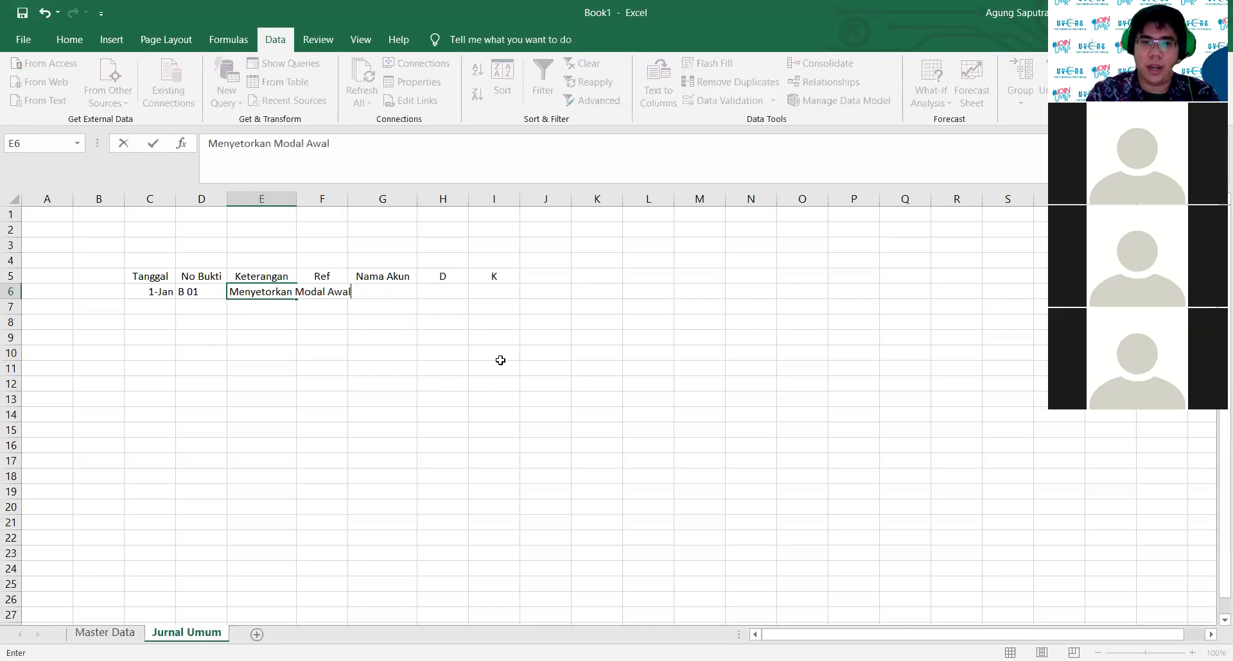
pyautogui.press('Return')
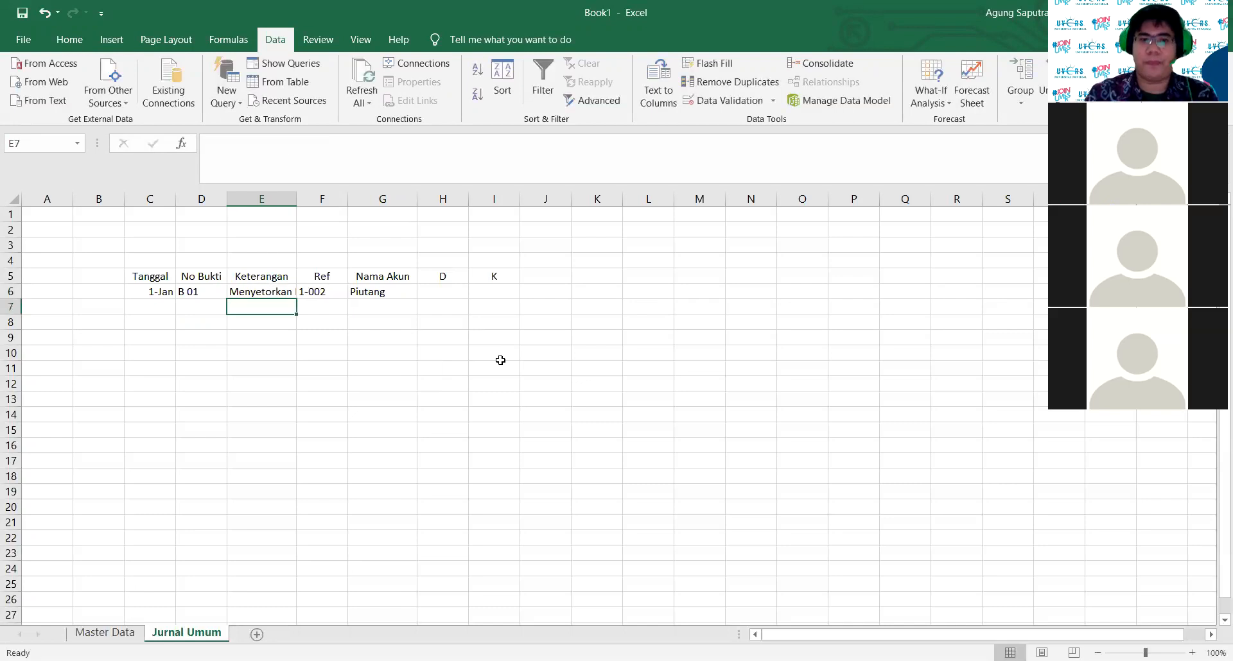
# Step: Autofit the Keterangan column and choose account code 1-001 from the dropdown in F6
pyautogui.doubleClick(297, 202)
pyautogui.click(382, 295)
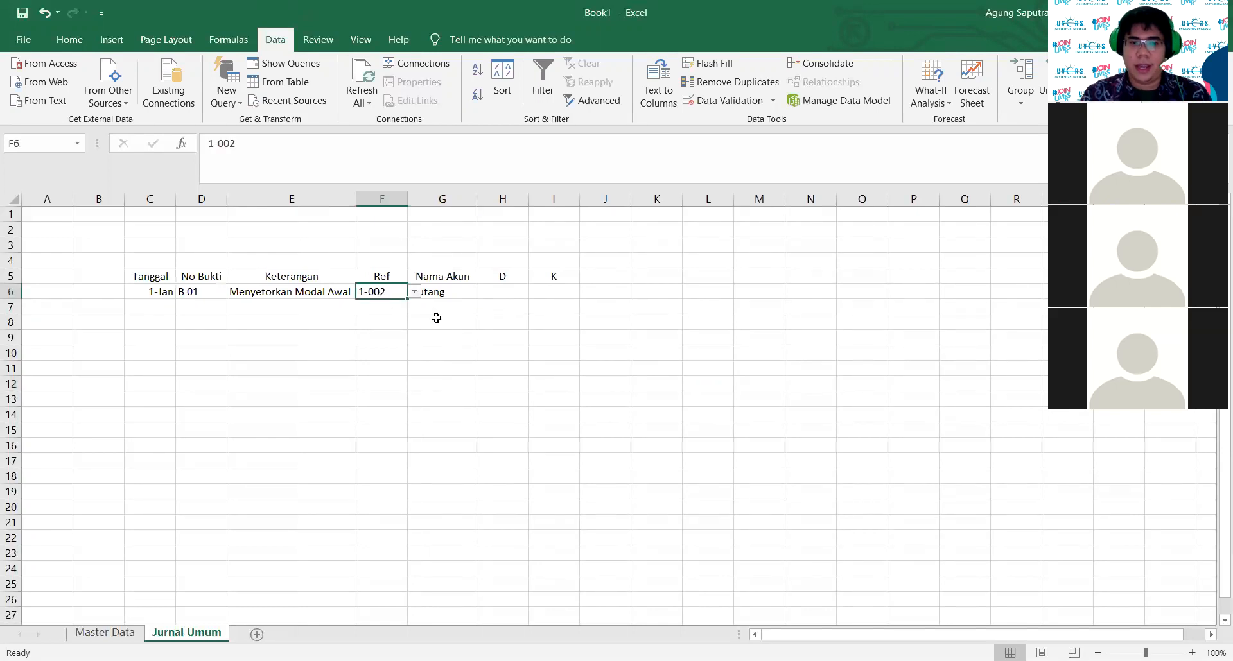
pyautogui.click(414, 292)
pyautogui.click(370, 305)
pyautogui.click(455, 314)
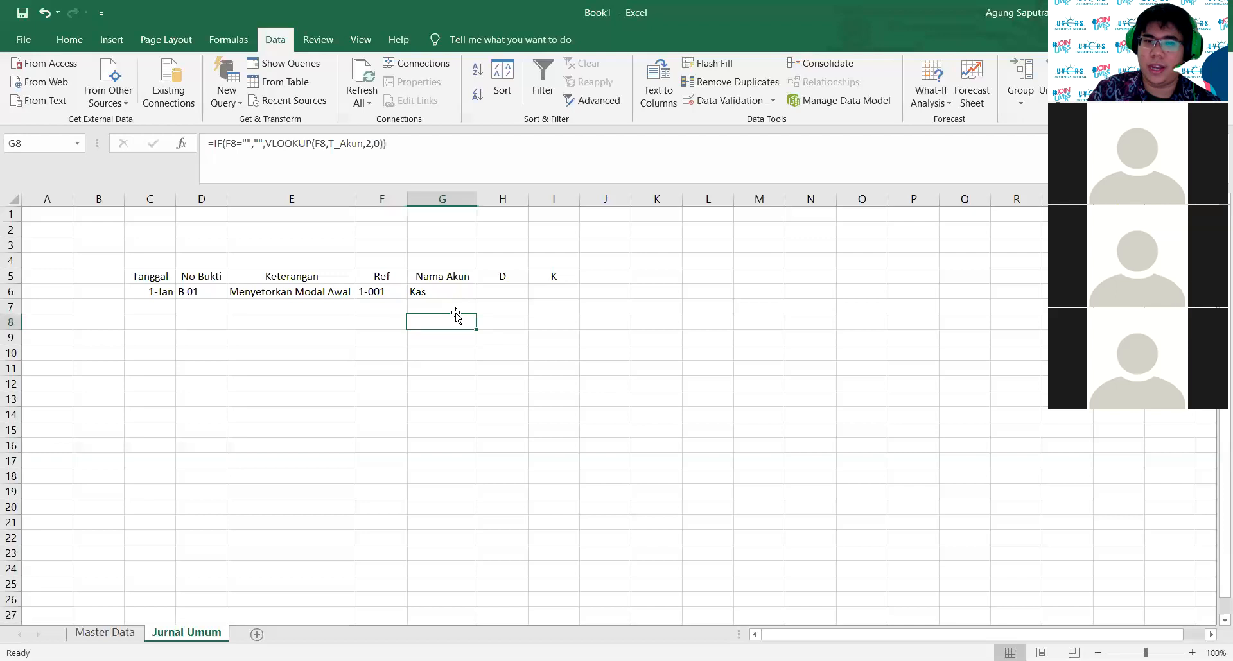
# Step: Choose account code 3-001 from the dropdown in F7
pyautogui.click(406, 309)
pyautogui.click(414, 307)
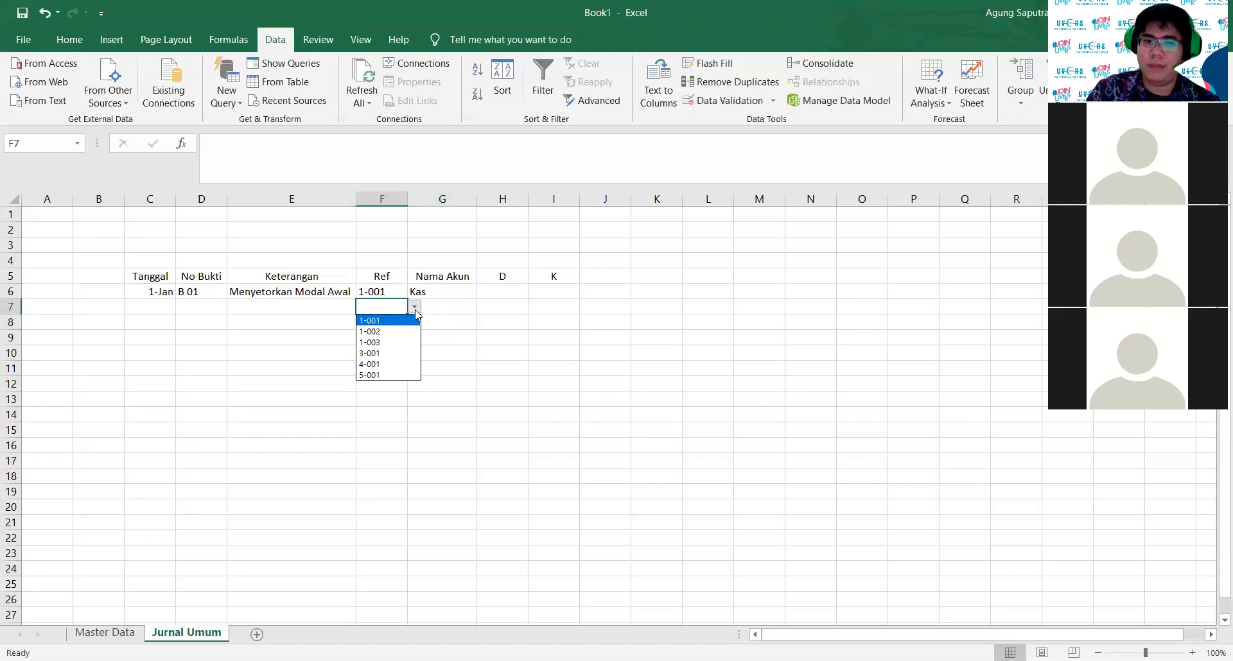
pyautogui.click(385, 352)
pyautogui.click(503, 364)
# Step: Enter the debit amount 5000000 in H6 and the credit amount 500000 in I7
pyautogui.click(501, 294)
pyautogui.write('5000000')
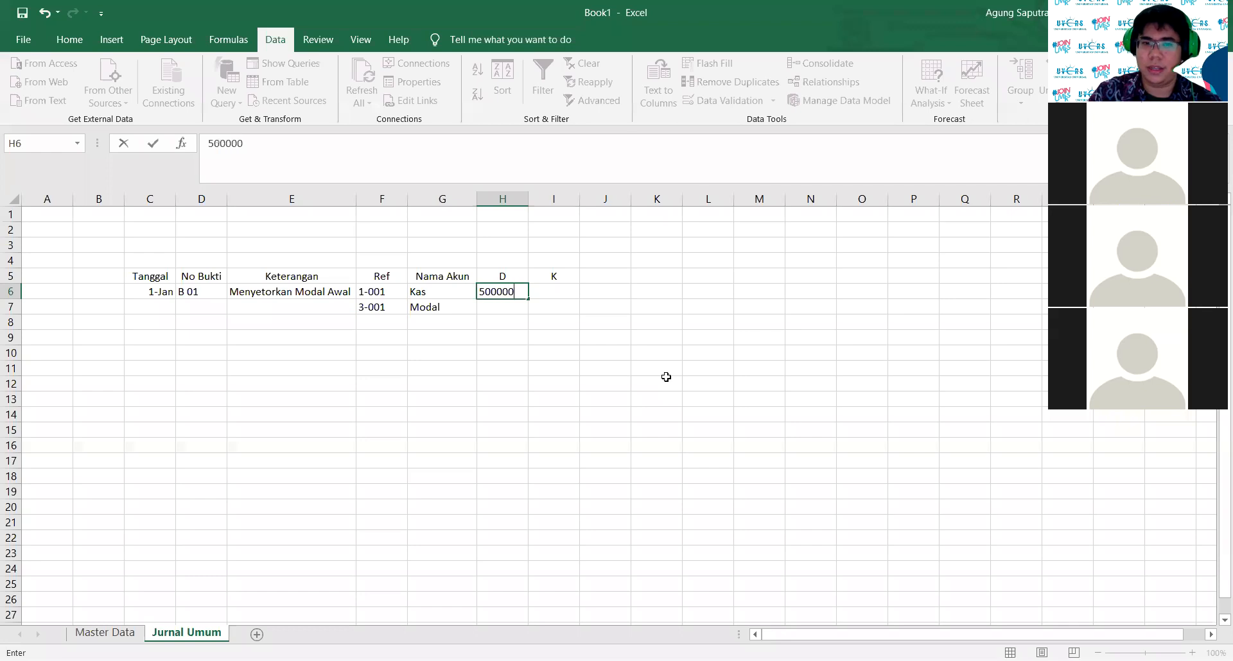
pyautogui.press('Return')
pyautogui.press('Right')
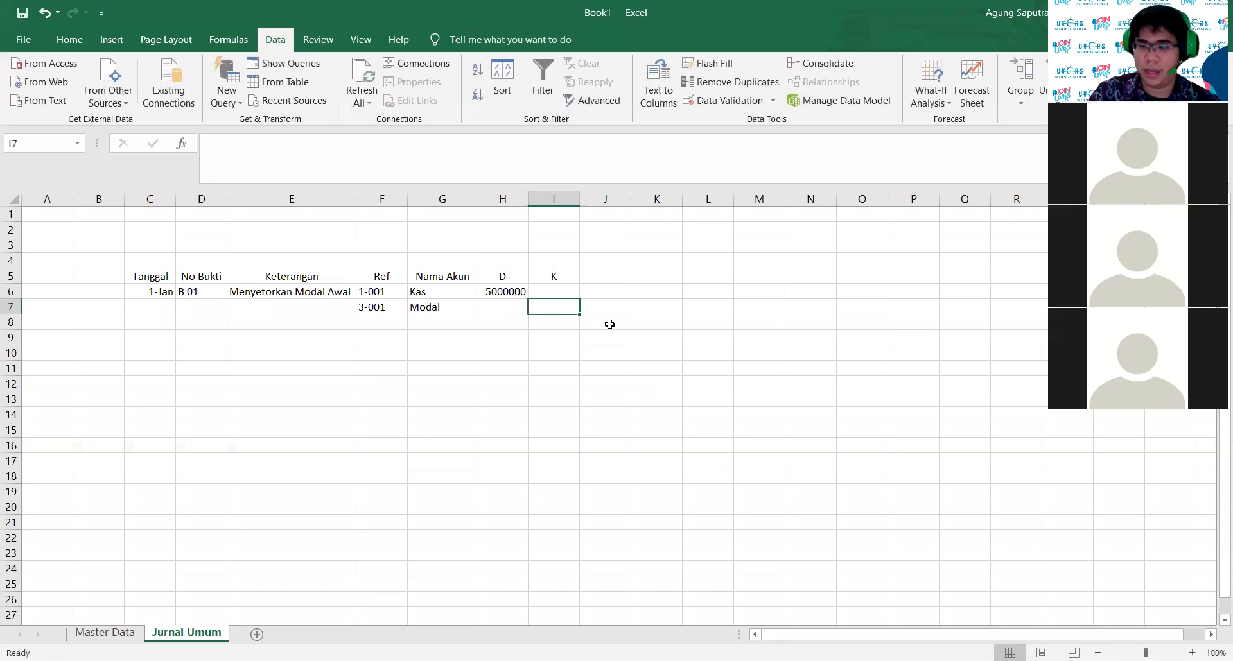
pyautogui.write('500000')
pyautogui.press('Return')
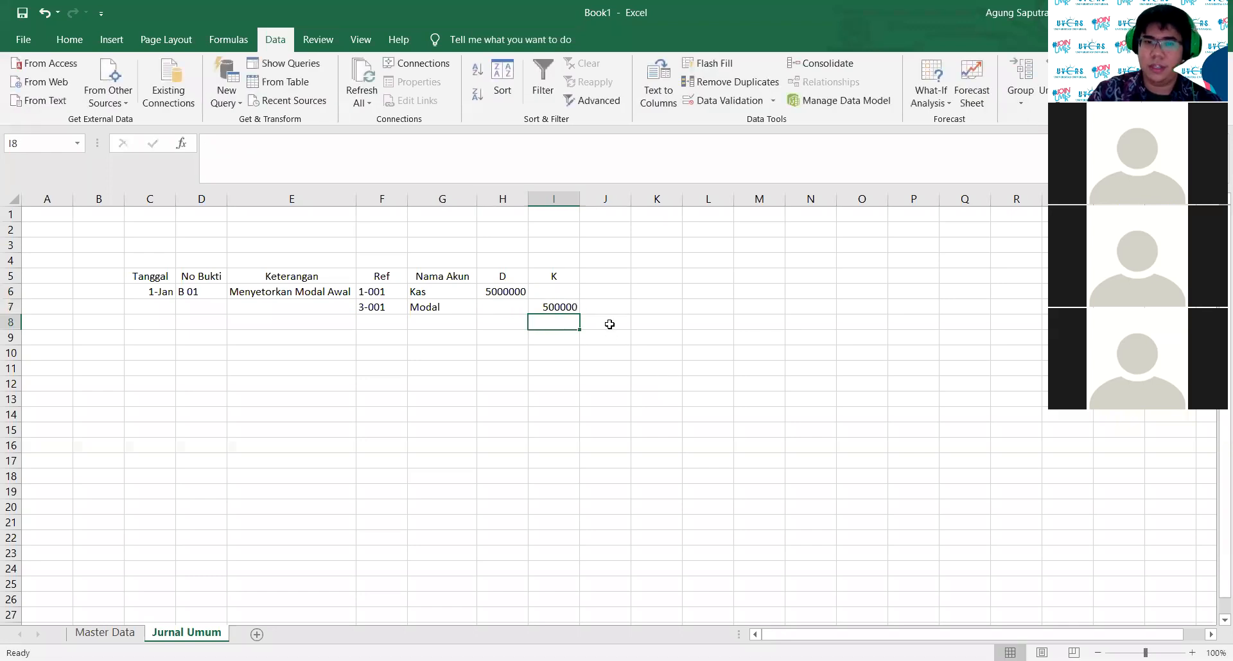
# Step: Format the amount cells H6:I16 as Accounting with 0 decimal places and the Rp Indonesian symbol
pyautogui.click(634, 323)
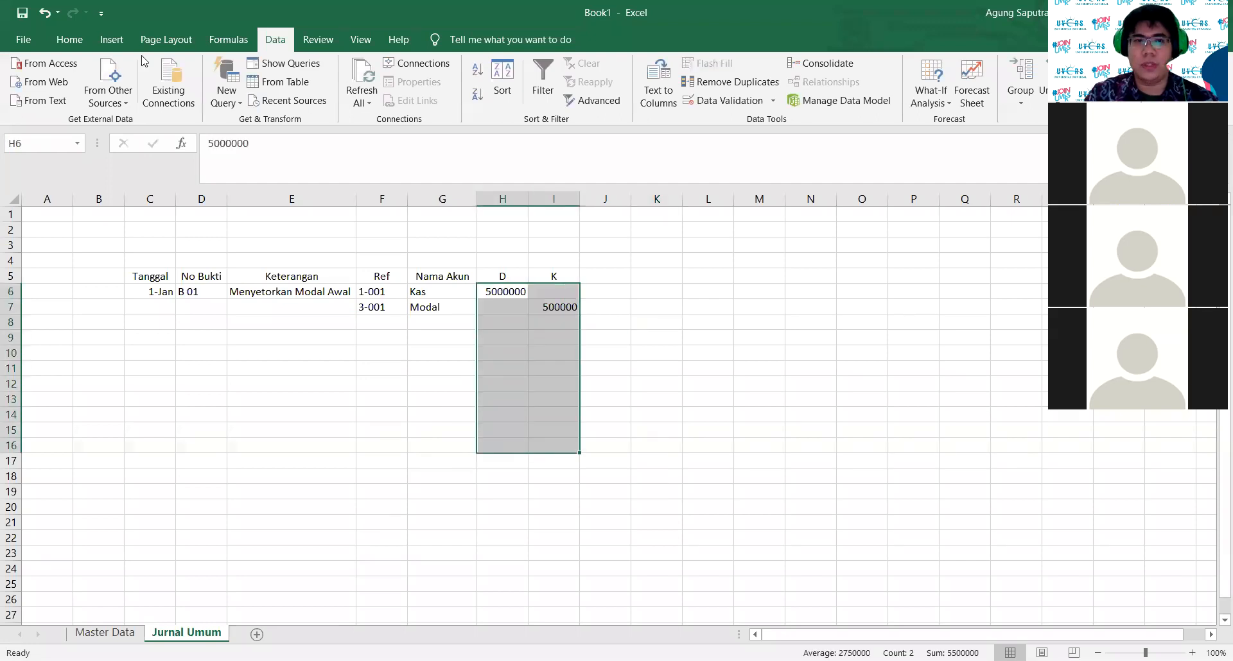
pyautogui.click(69, 39)
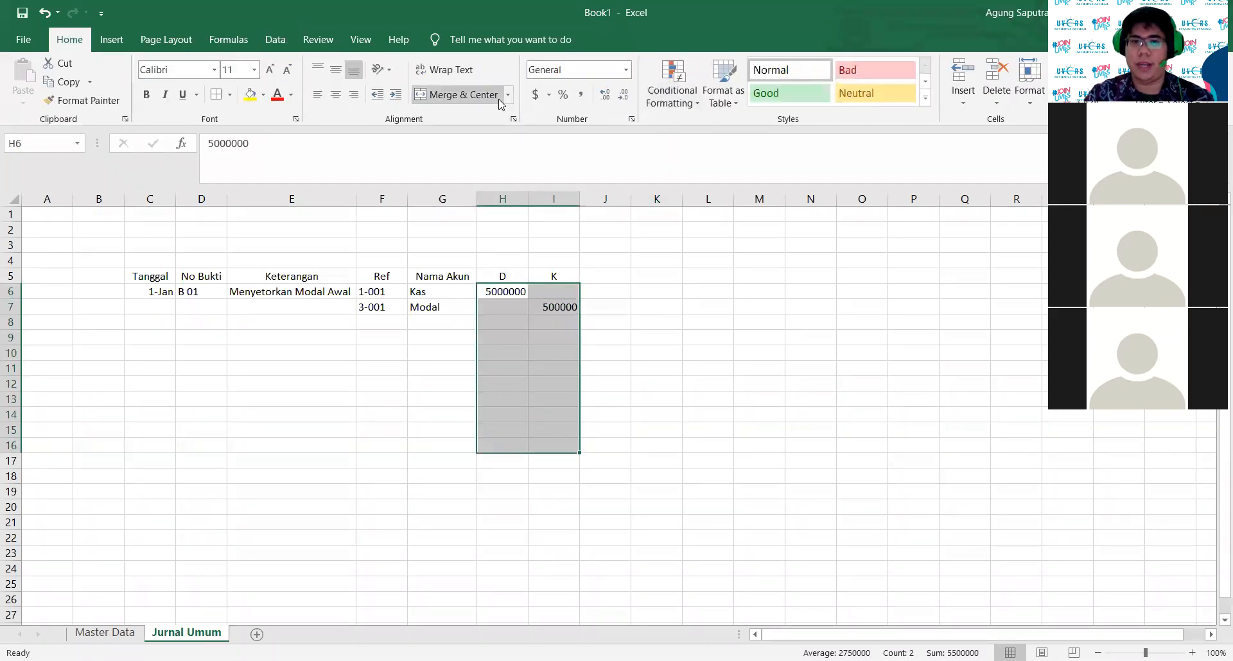
pyautogui.click(632, 120)
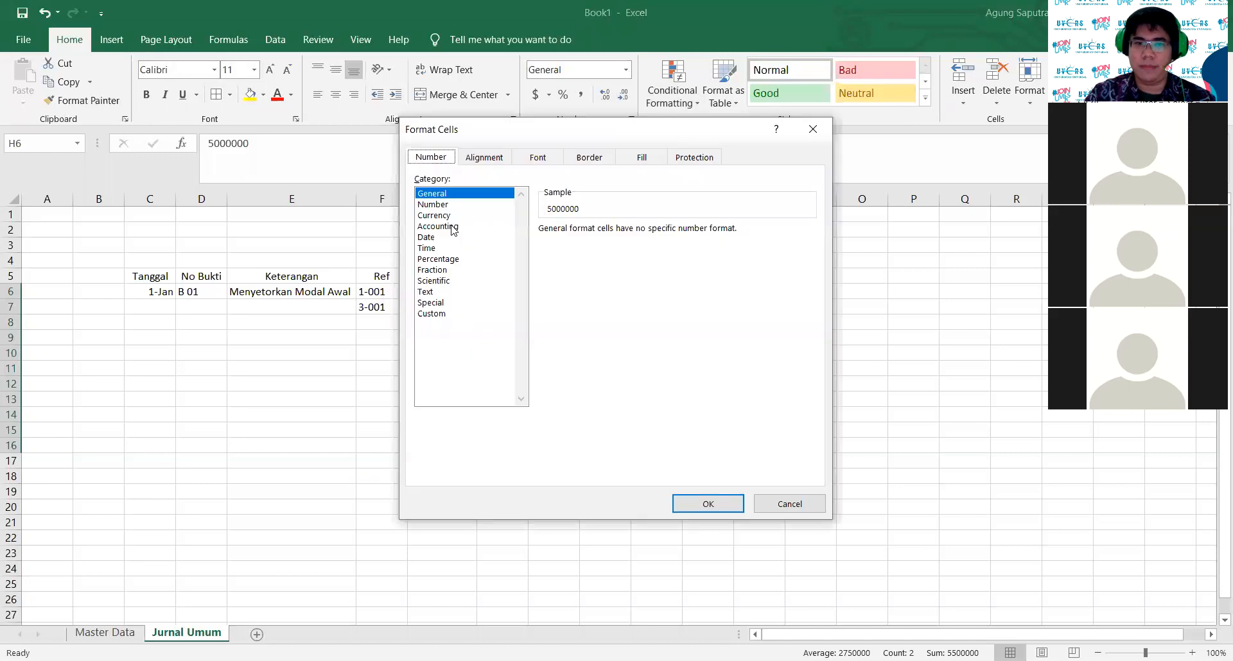
pyautogui.click(443, 226)
pyautogui.write('0')
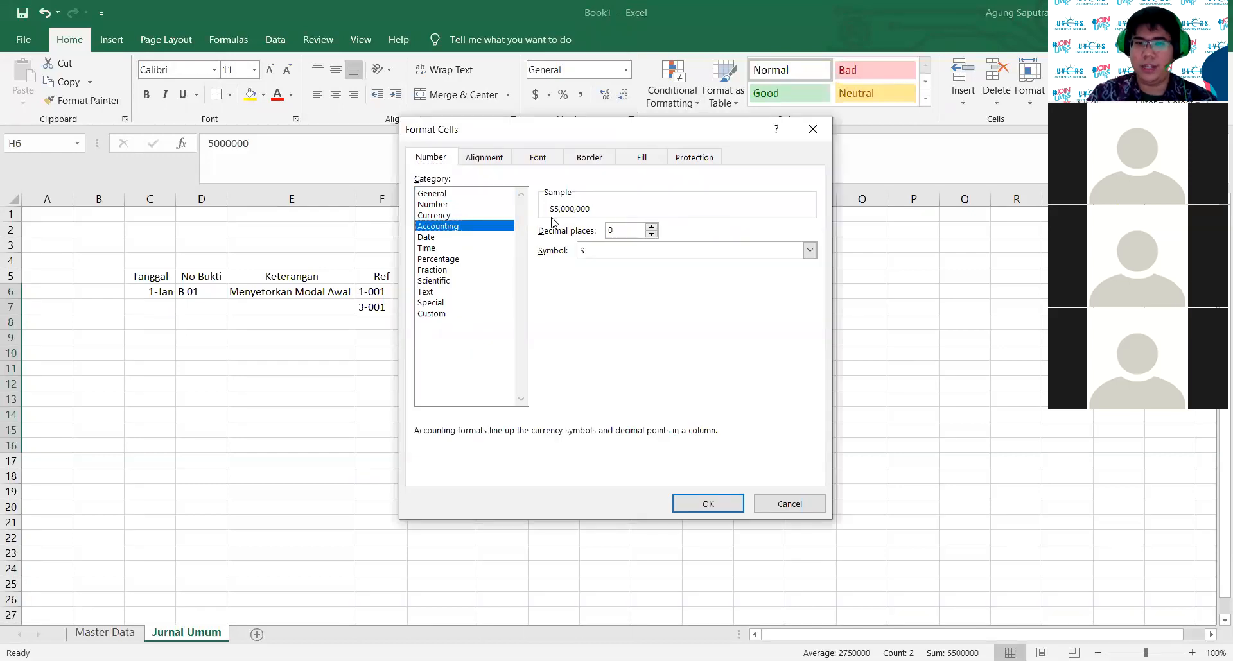
pyautogui.click(809, 251)
pyautogui.moveTo(810, 306); pyautogui.dragTo(810, 367)
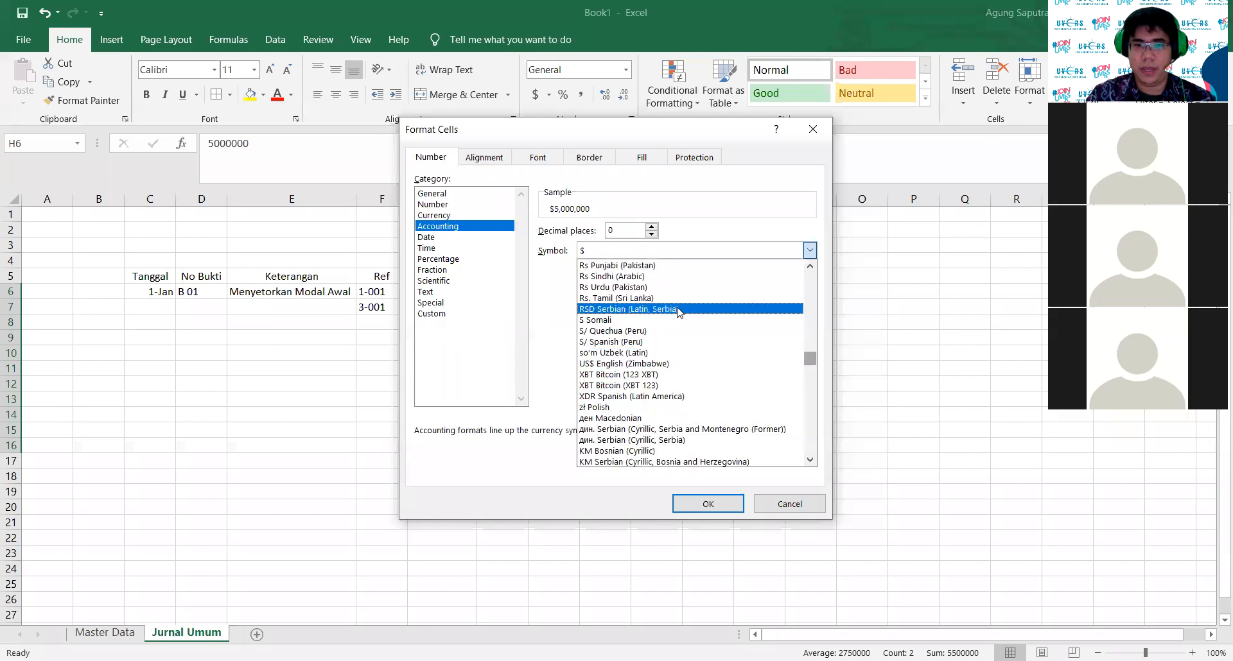
pyautogui.scroll(1, 677, 309)
pyautogui.scroll(2, 678, 311)
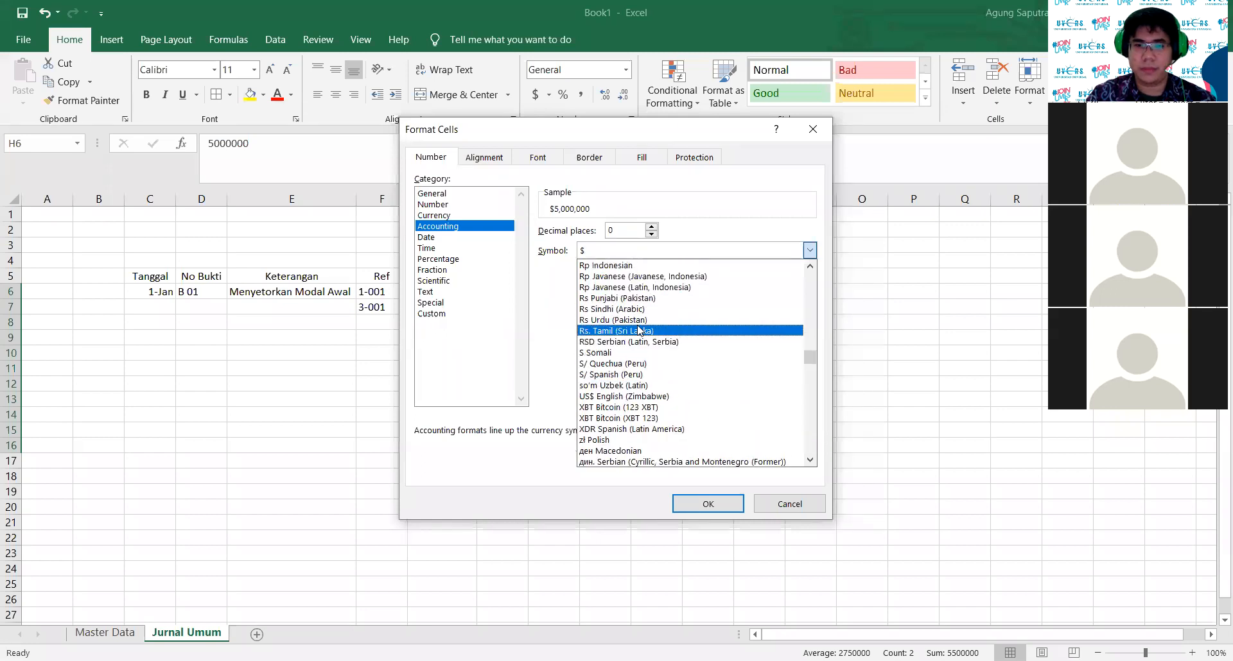
pyautogui.click(632, 266)
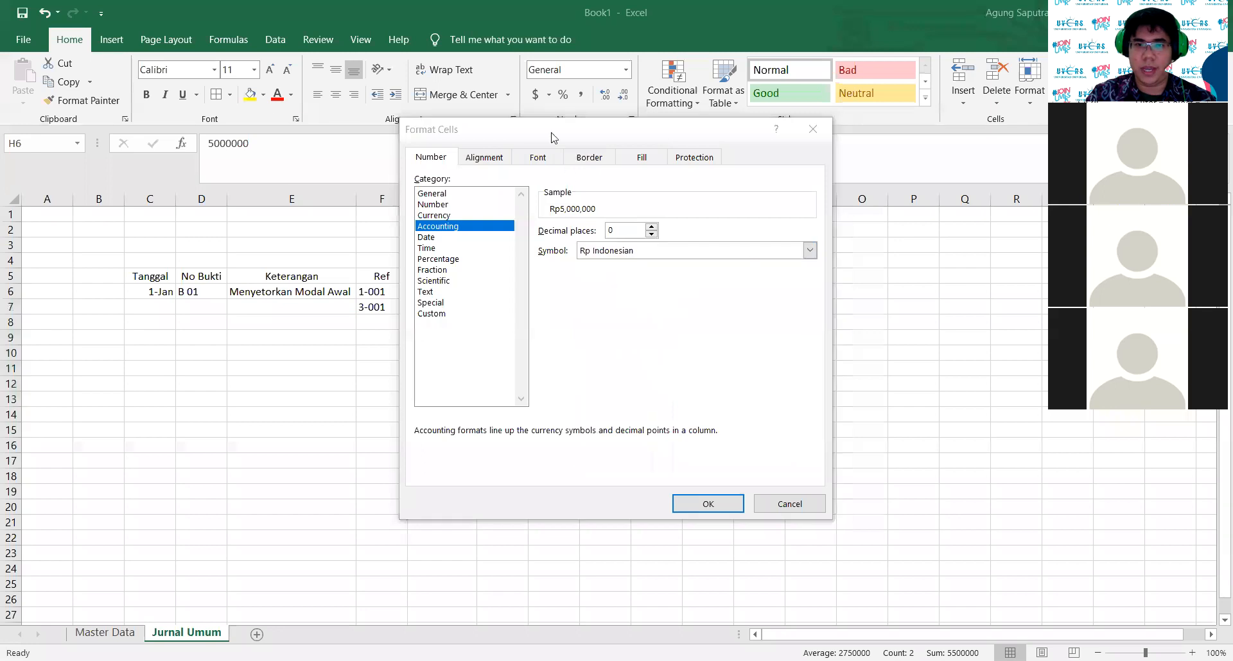
pyautogui.click(693, 503)
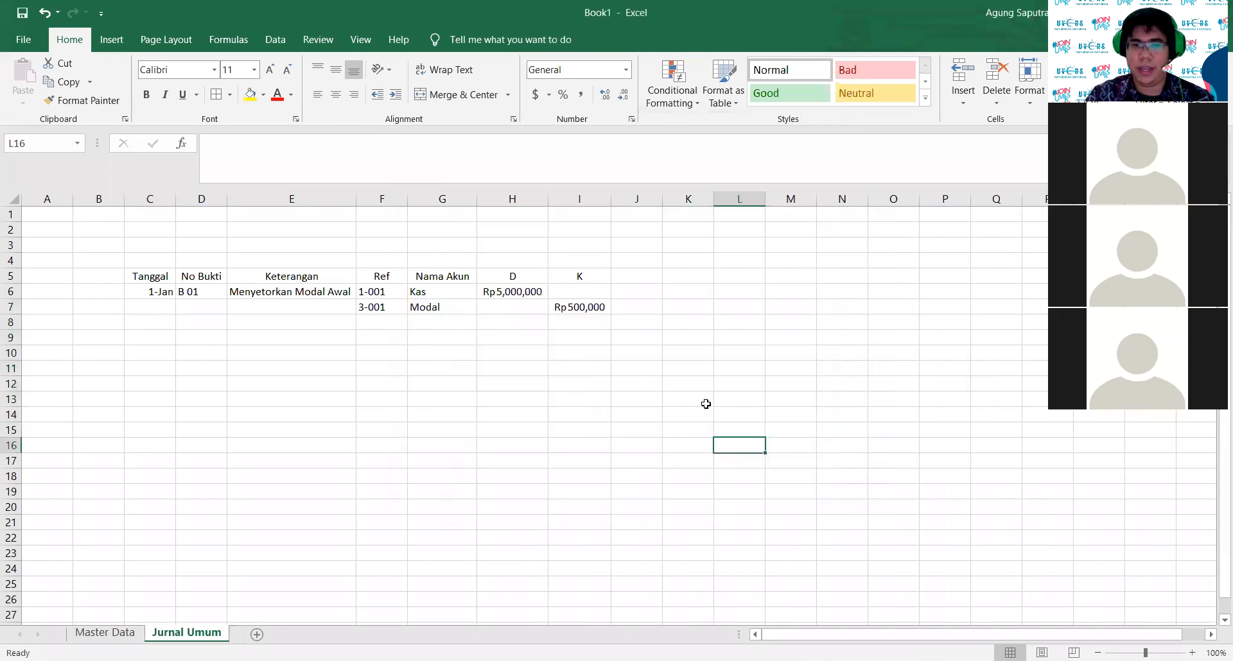
# Step: Correct the credit amount in I7 to 5000000
pyautogui.click(581, 307)
pyautogui.write('5000000')
pyautogui.press('Return')
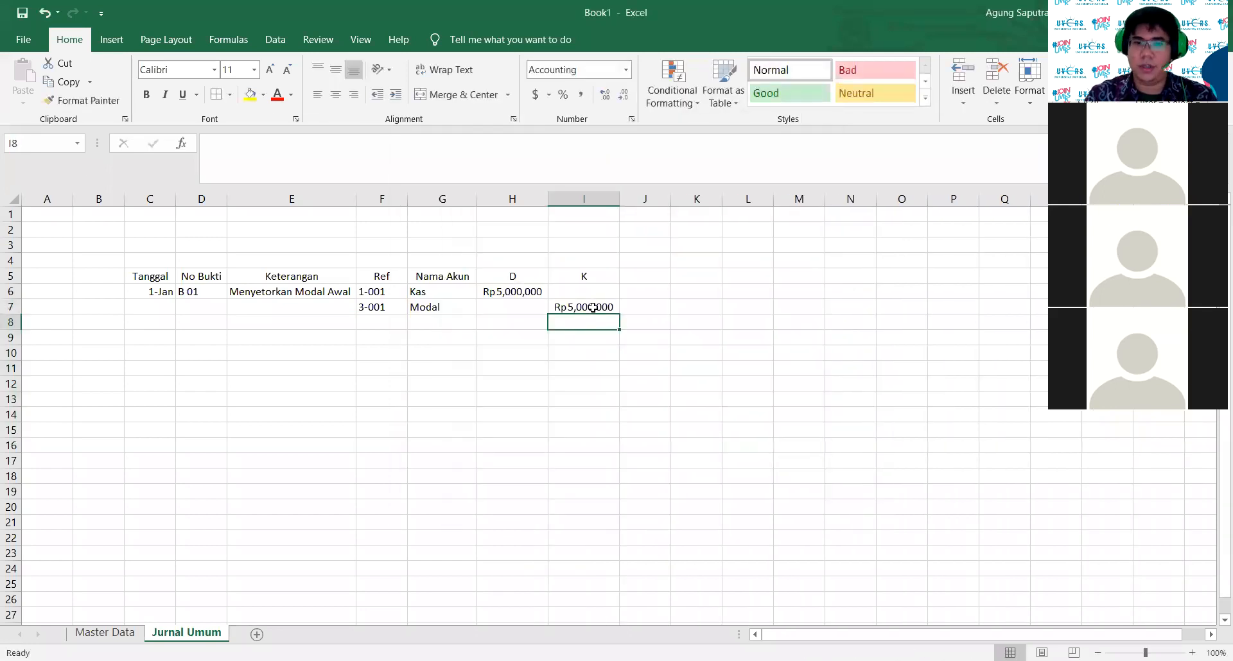
# Step: Adjust the widths of the D and K amount columns to fit their formatted values
pyautogui.doubleClick(546, 200)
pyautogui.doubleClick(626, 199)
pyautogui.click(713, 260)
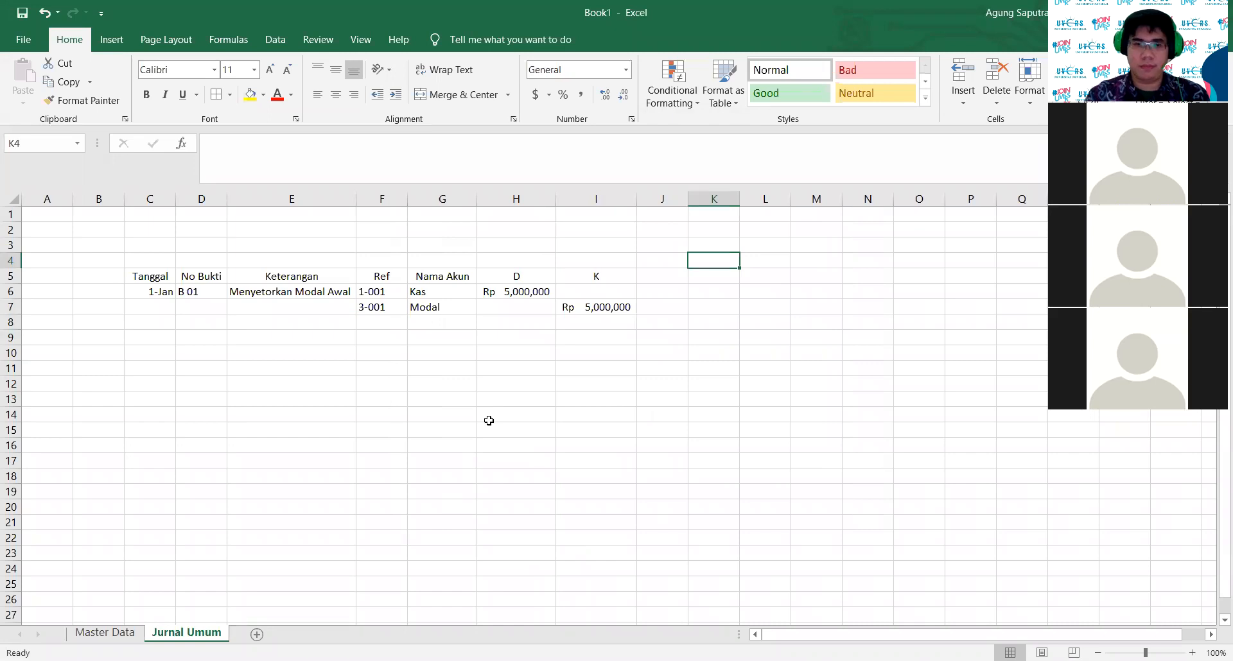
# Step: Apply all borders to the journal table range C5:I19
pyautogui.moveTo(150, 277); pyautogui.dragTo(606, 488)
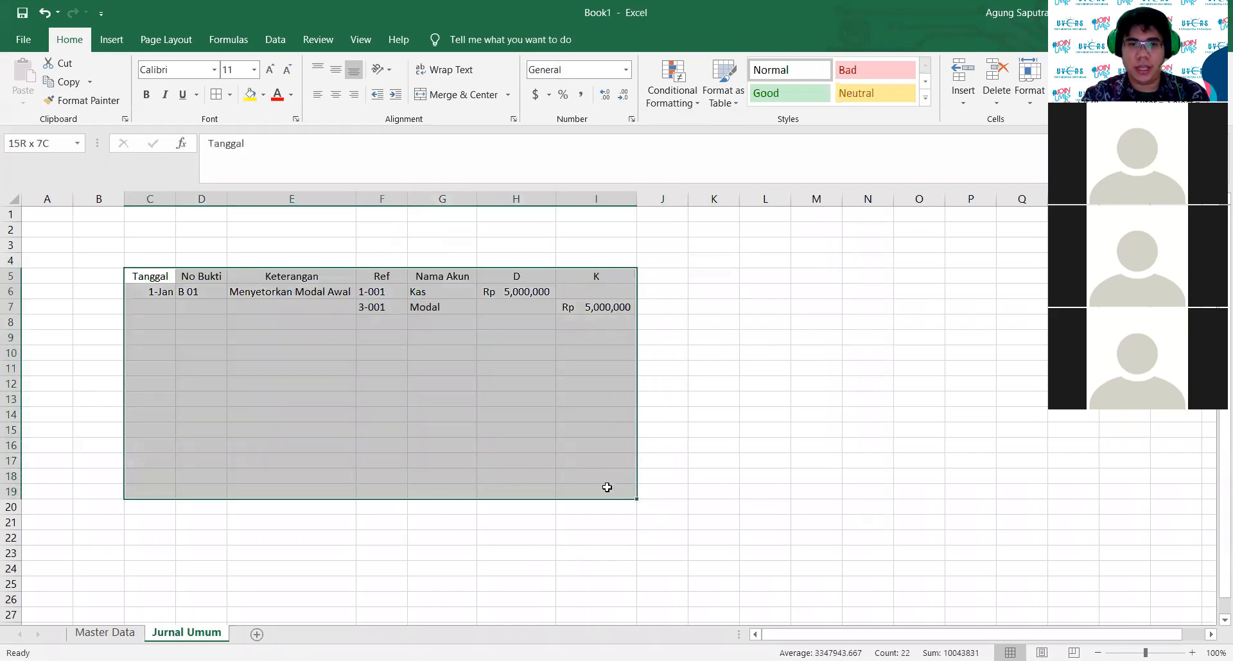
pyautogui.click(217, 94)
pyautogui.click(918, 322)
# Step: Fill the journal header row C5:I5 with yellow and make its text bold
pyautogui.click(149, 276)
pyautogui.moveTo(346, 285); pyautogui.dragTo(613, 277)
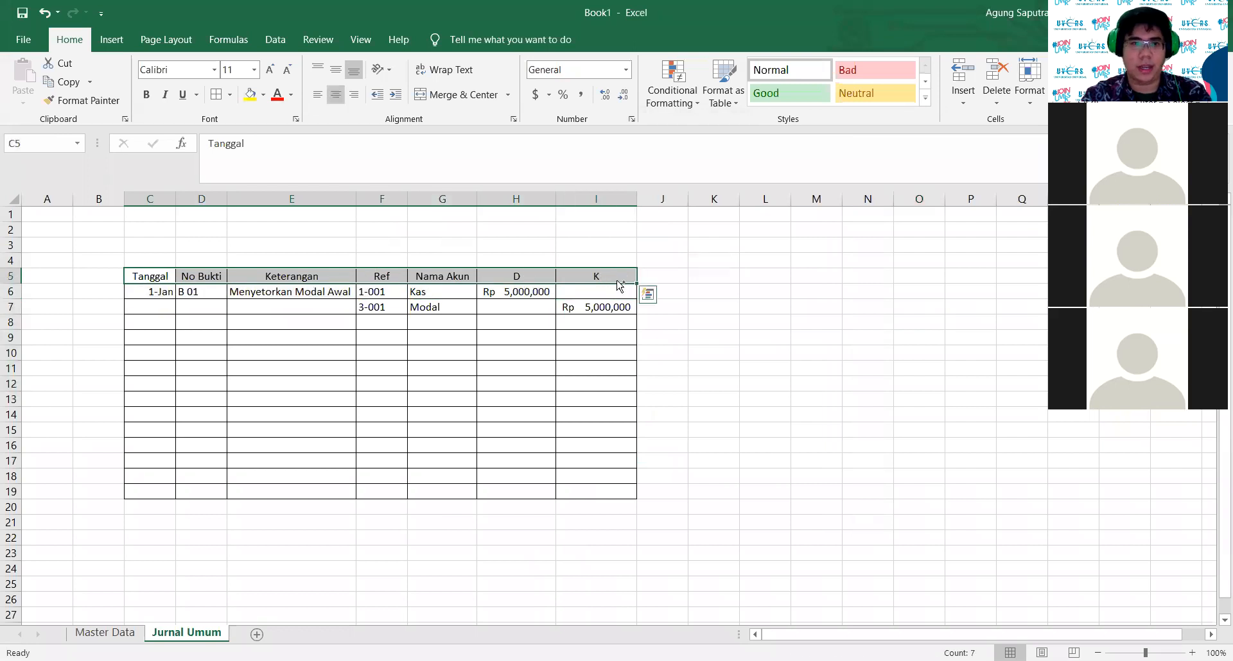
pyautogui.click(250, 94)
pyautogui.hotkey('ctrl', 'b')
pyautogui.click(716, 259)
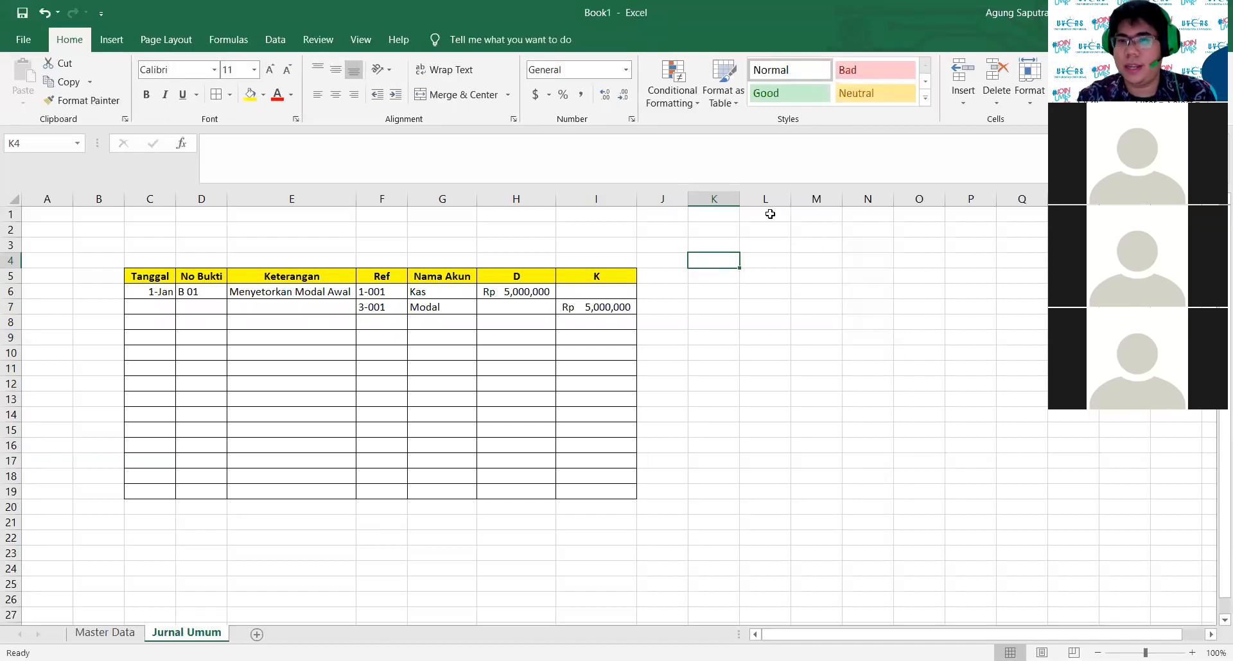
pyautogui.hotkey('alt', 'Tab')
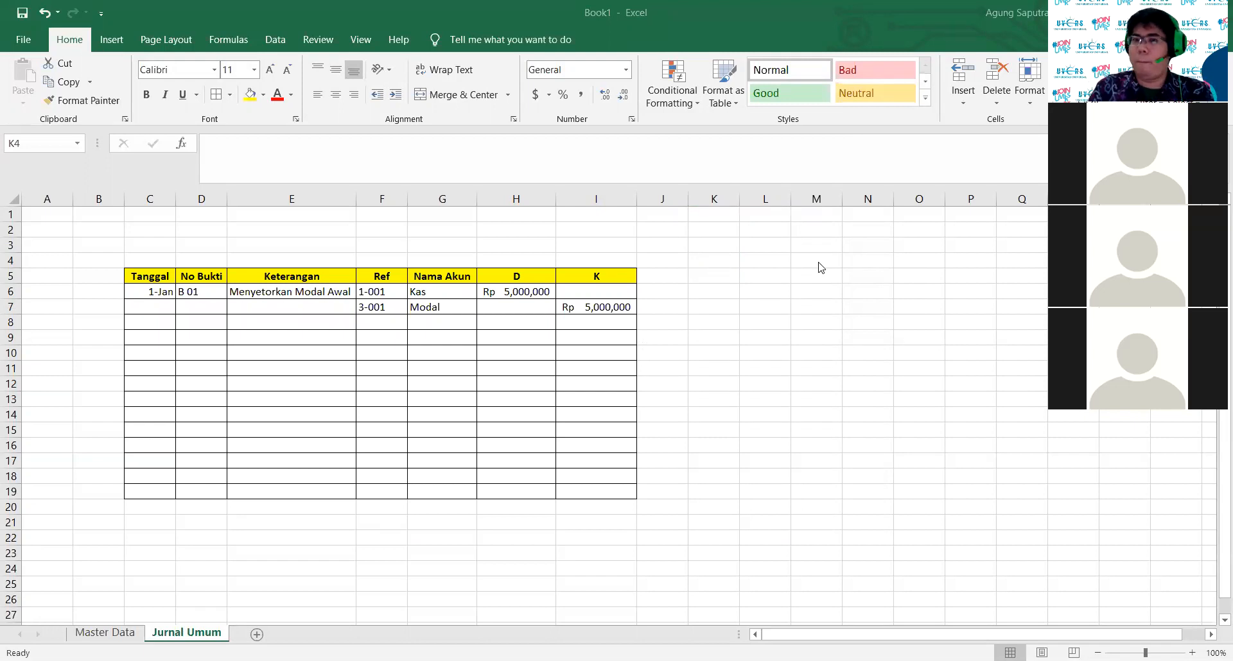
# Step: Try right-aligning the Modal account name in G7, and set it back to left alignment
pyautogui.click(447, 307)
pyautogui.click(905, 304)
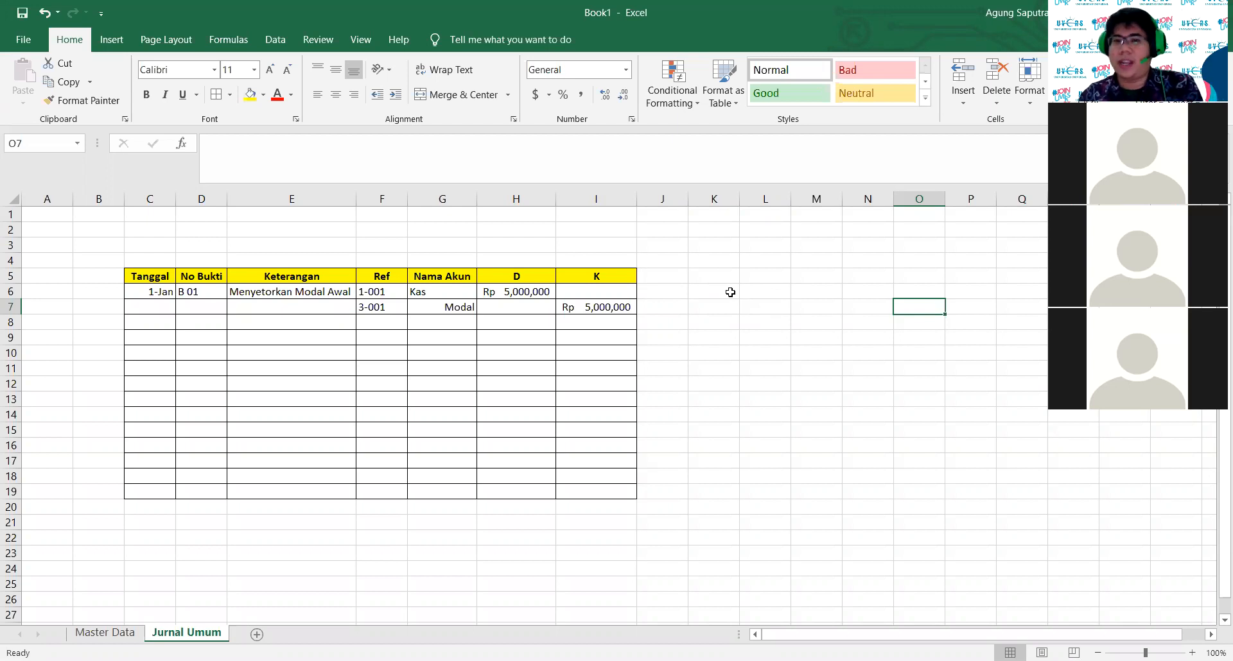
pyautogui.click(432, 306)
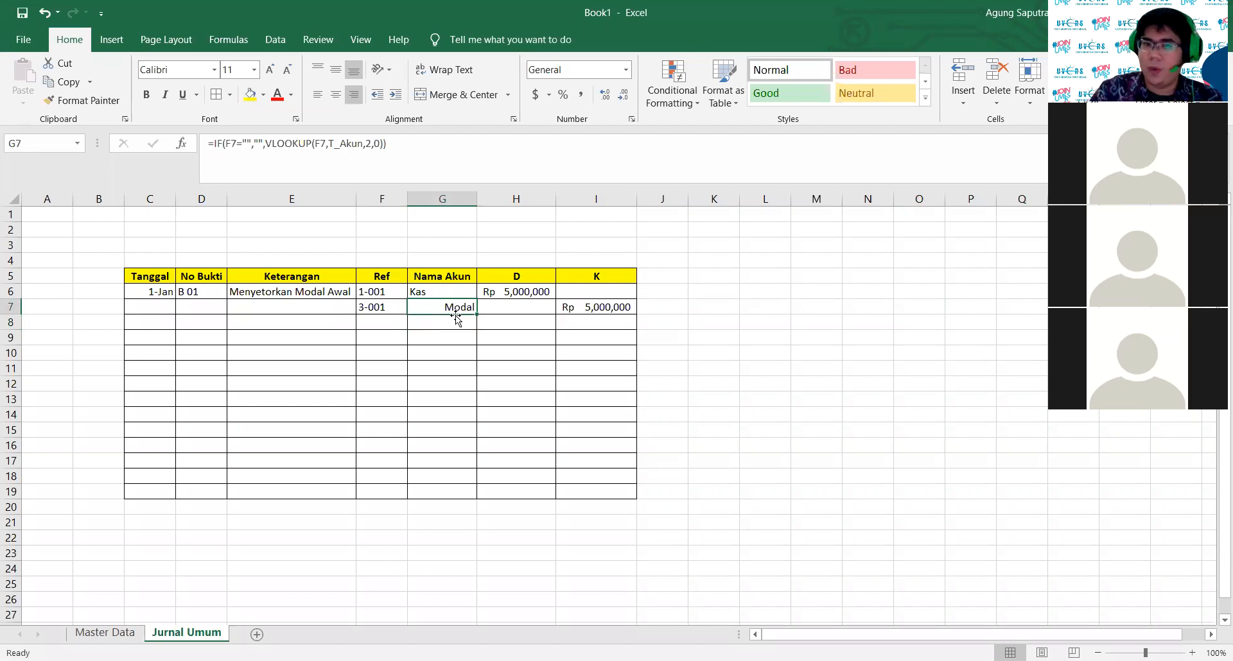
pyautogui.click(318, 94)
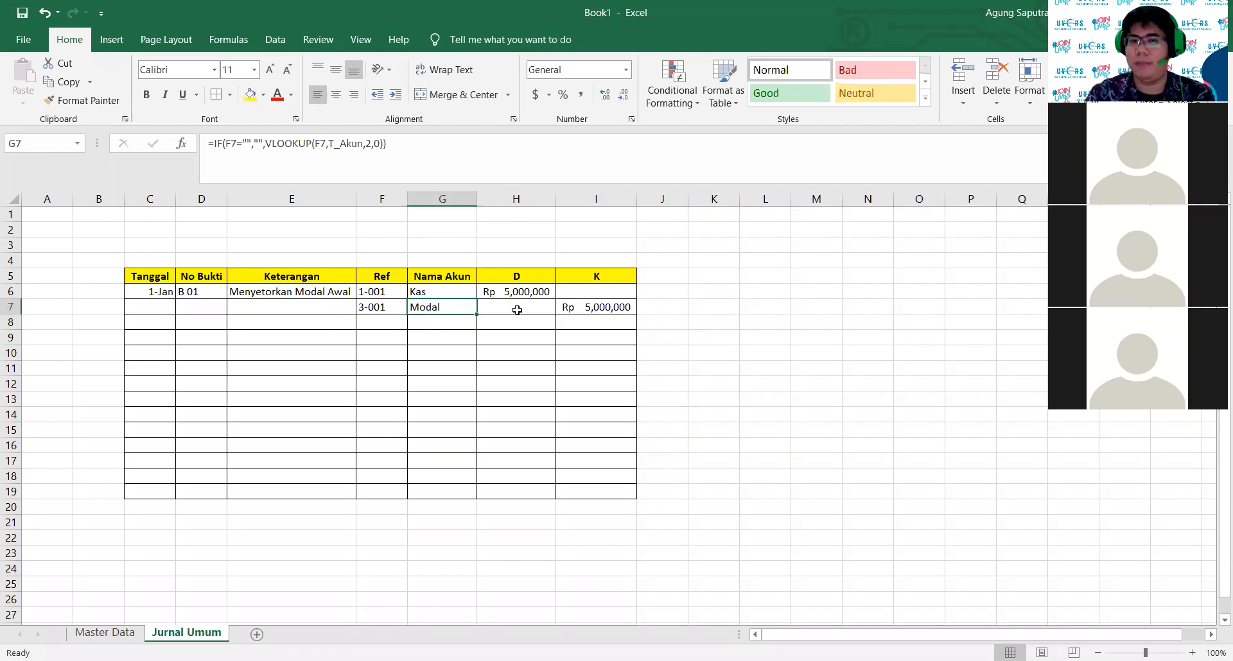
pyautogui.moveTo(514, 291); pyautogui.dragTo(642, 403)
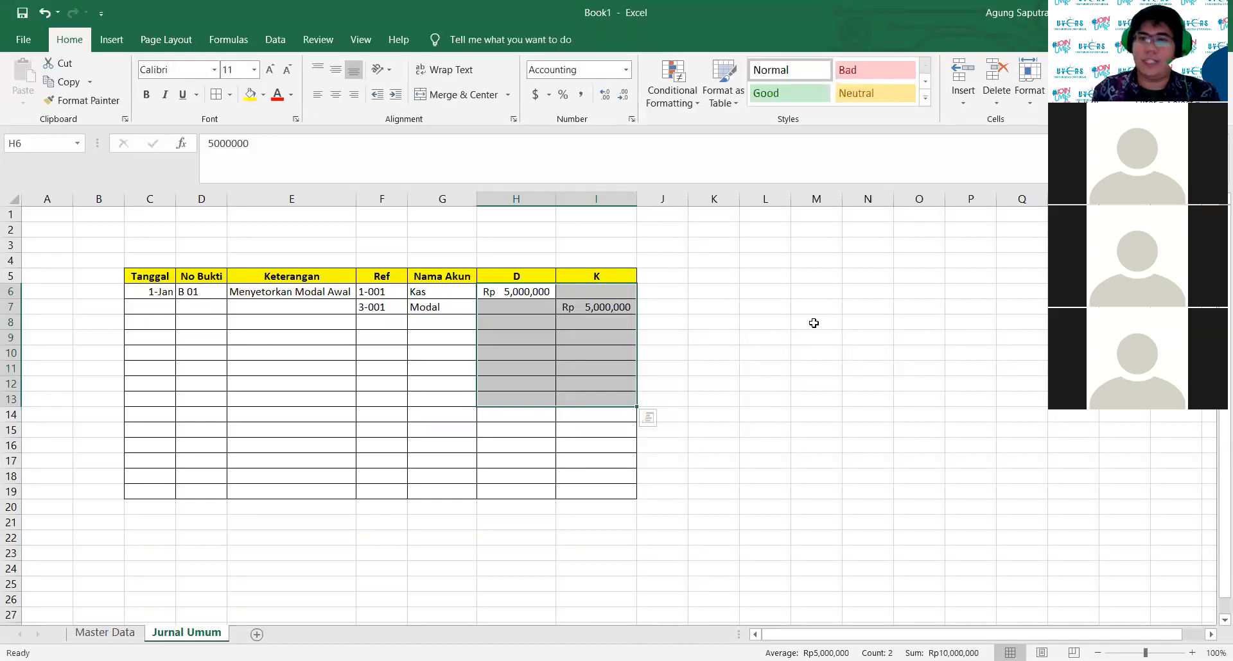
pyautogui.click(813, 323)
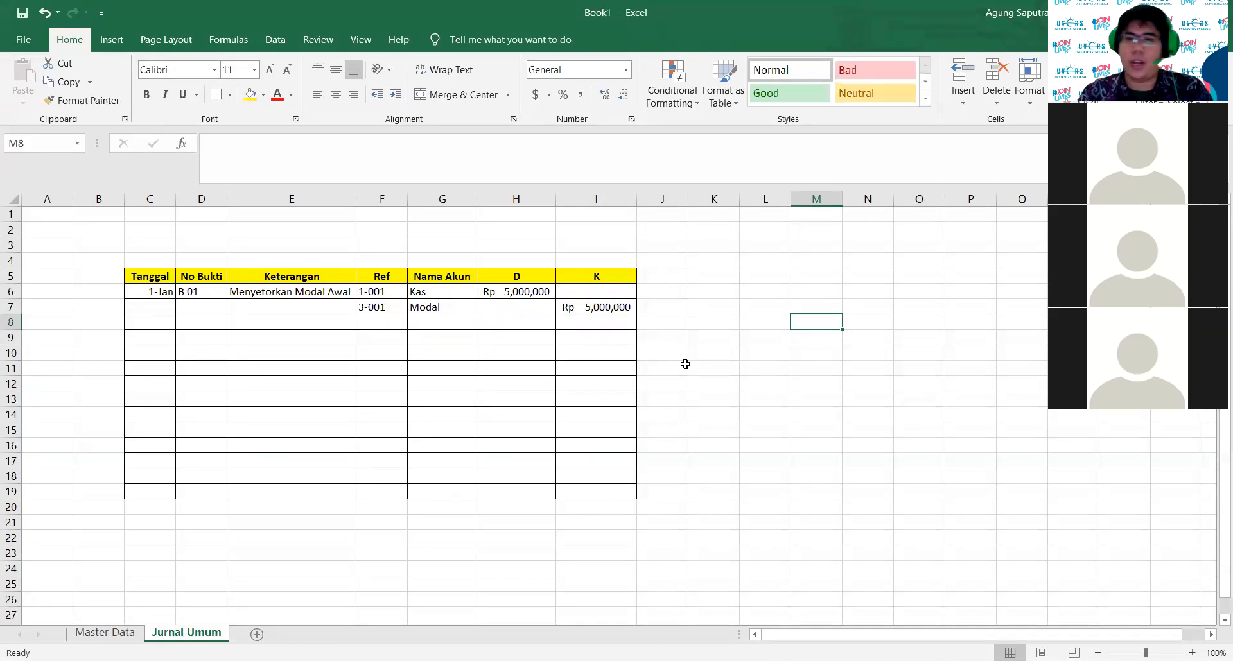
pyautogui.hotkey('alt', 'Tab')
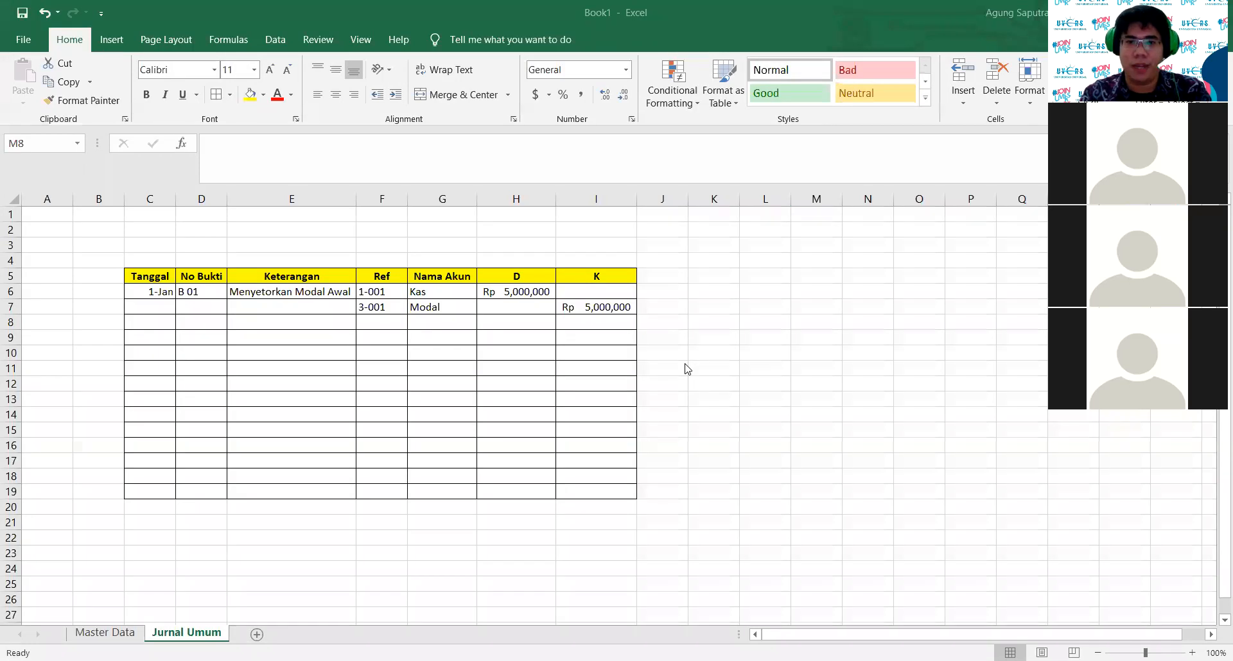
pyautogui.hotkey('alt', 'Tab')
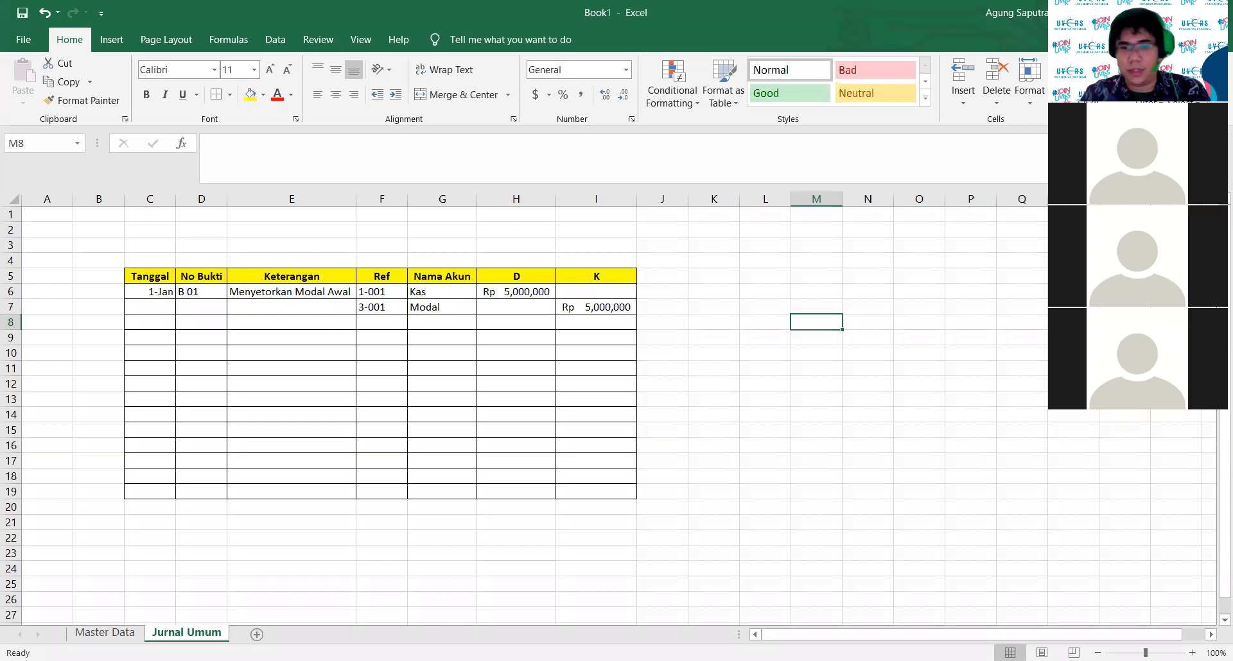
pyautogui.hotkey('alt', 'Tab')
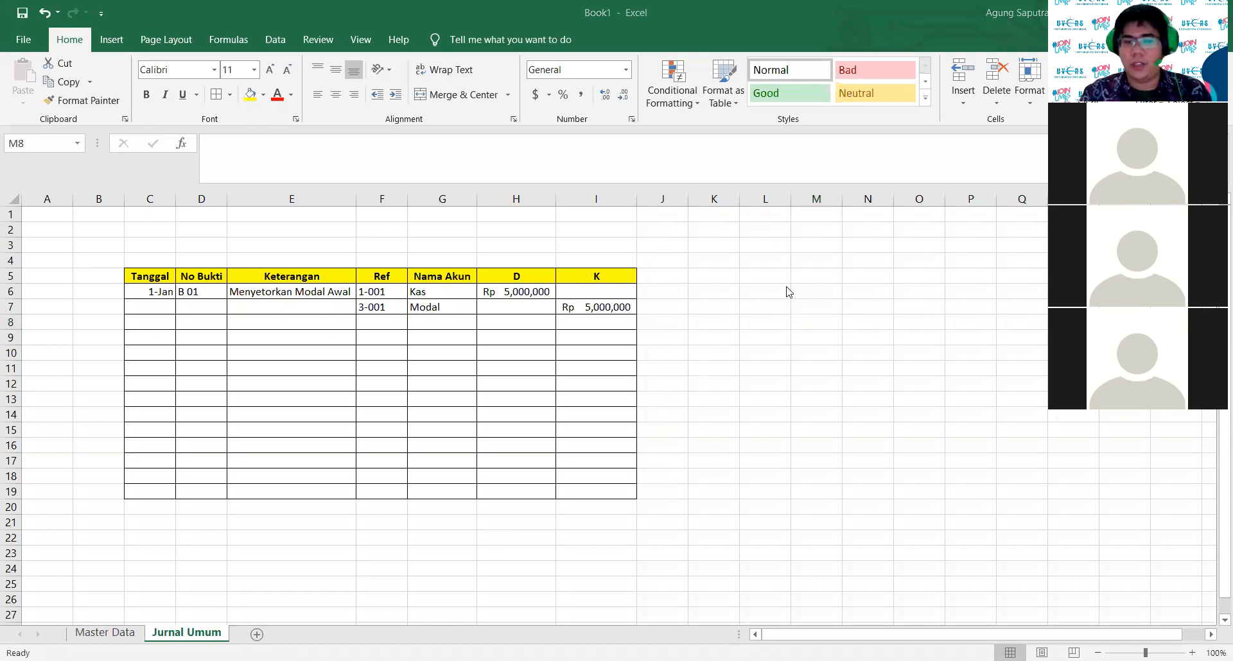
# Step: Enter the date 1/10 in C8 under Tanggal and the voucher number S 002 in D8 under No Bukti
pyautogui.click(165, 328)
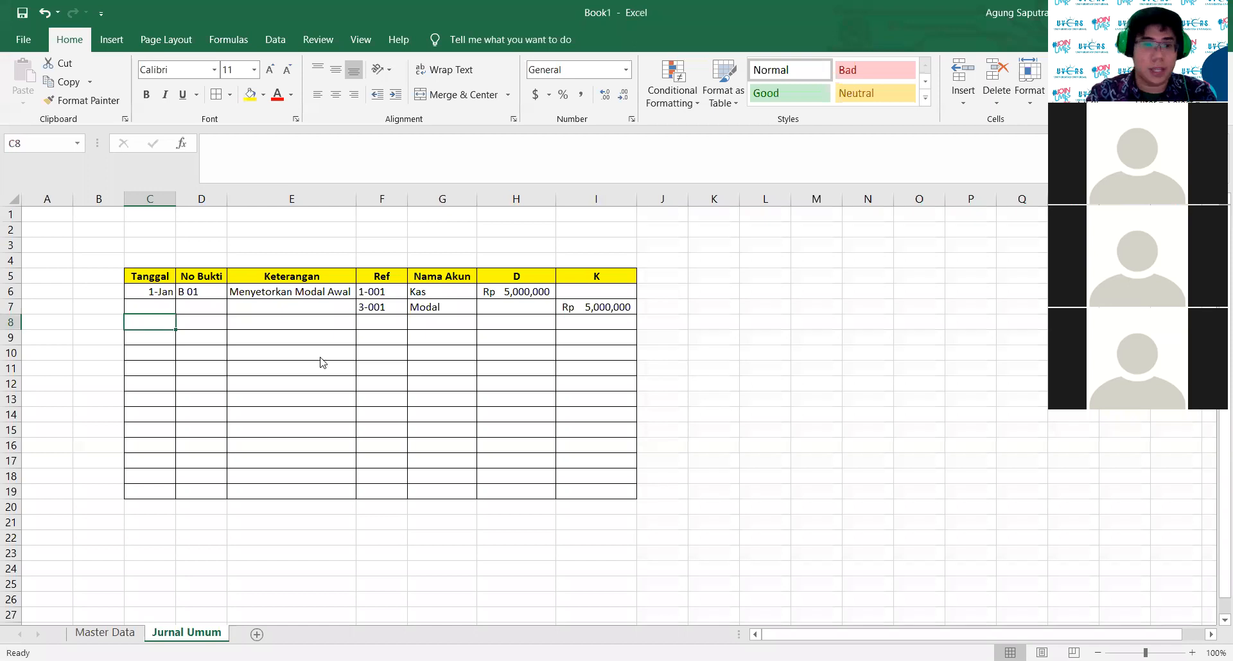
pyautogui.hotkey('alt', 'Tab')
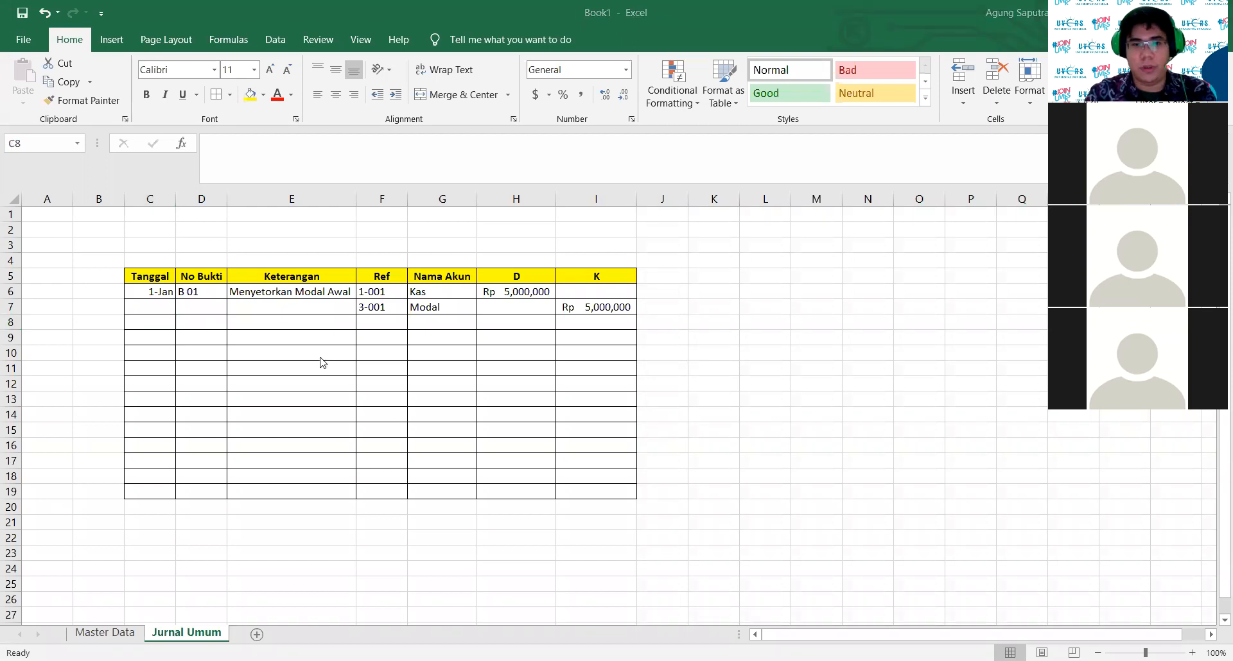
pyautogui.hotkey('alt', 'Tab')
pyautogui.write('1/10')
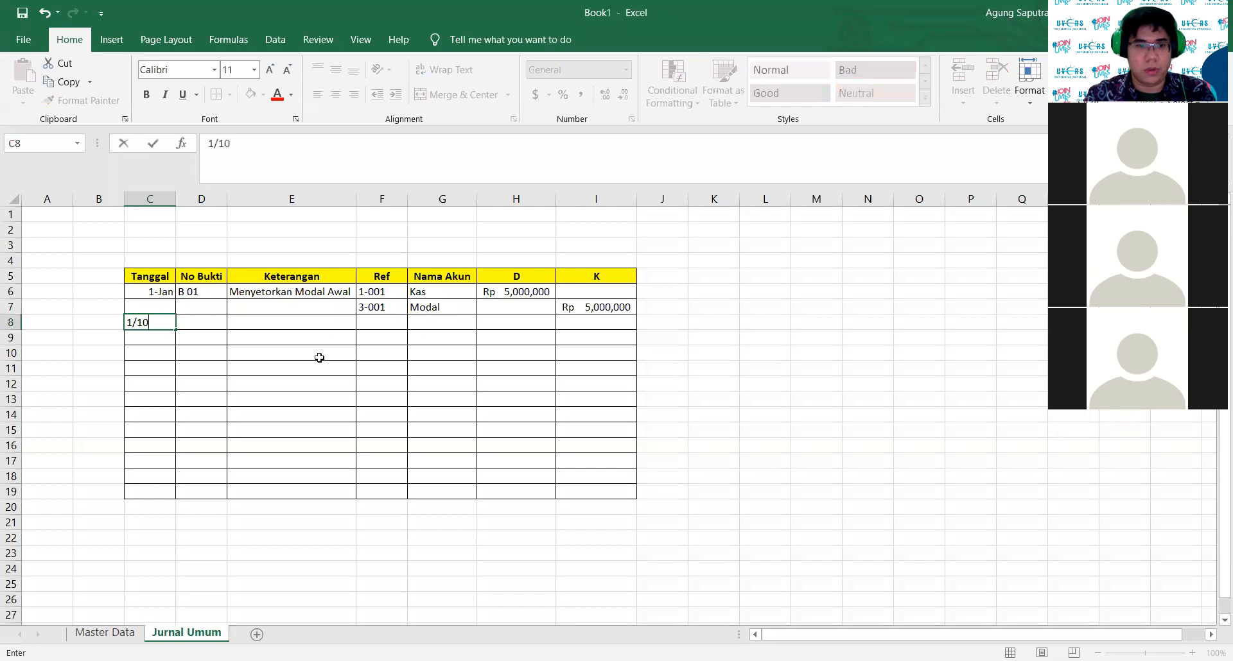
pyautogui.press('Return')
pyautogui.click(193, 326)
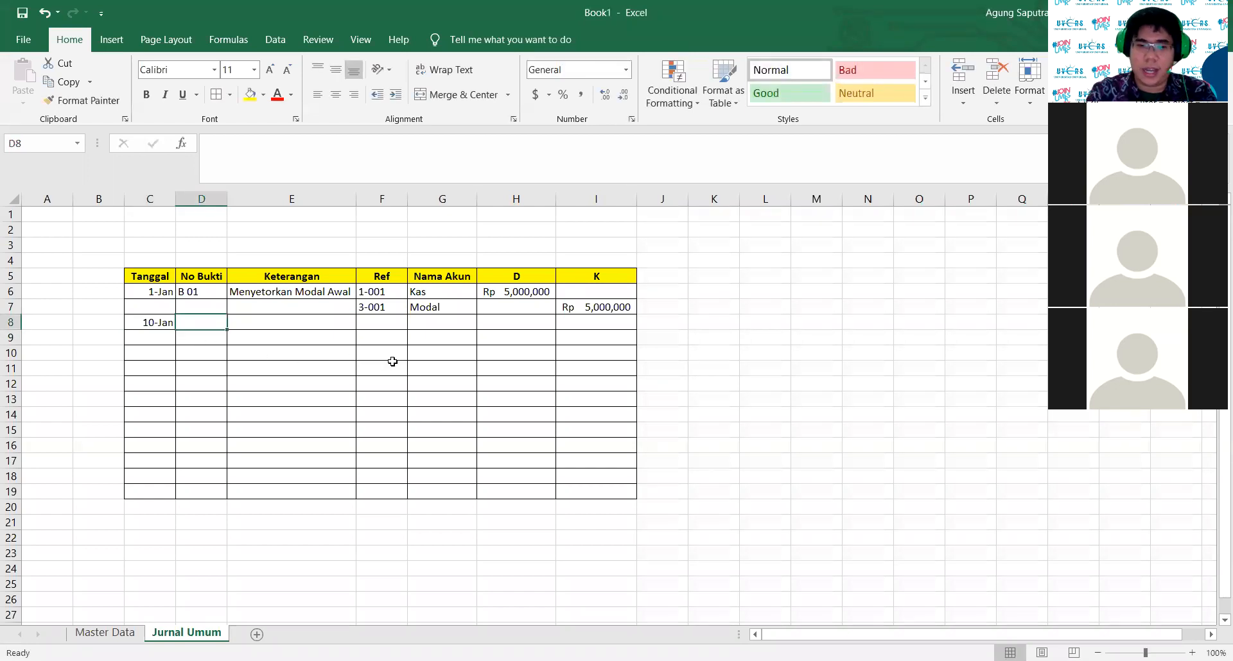
pyautogui.write('S')
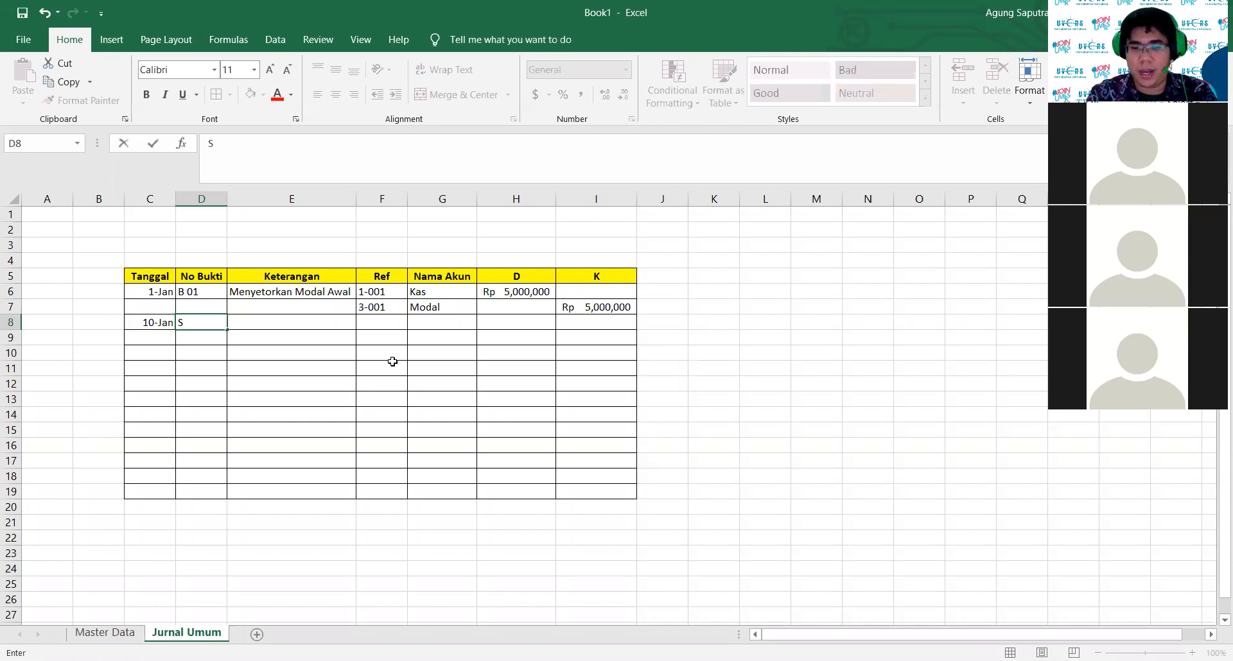
pyautogui.write(' 002')
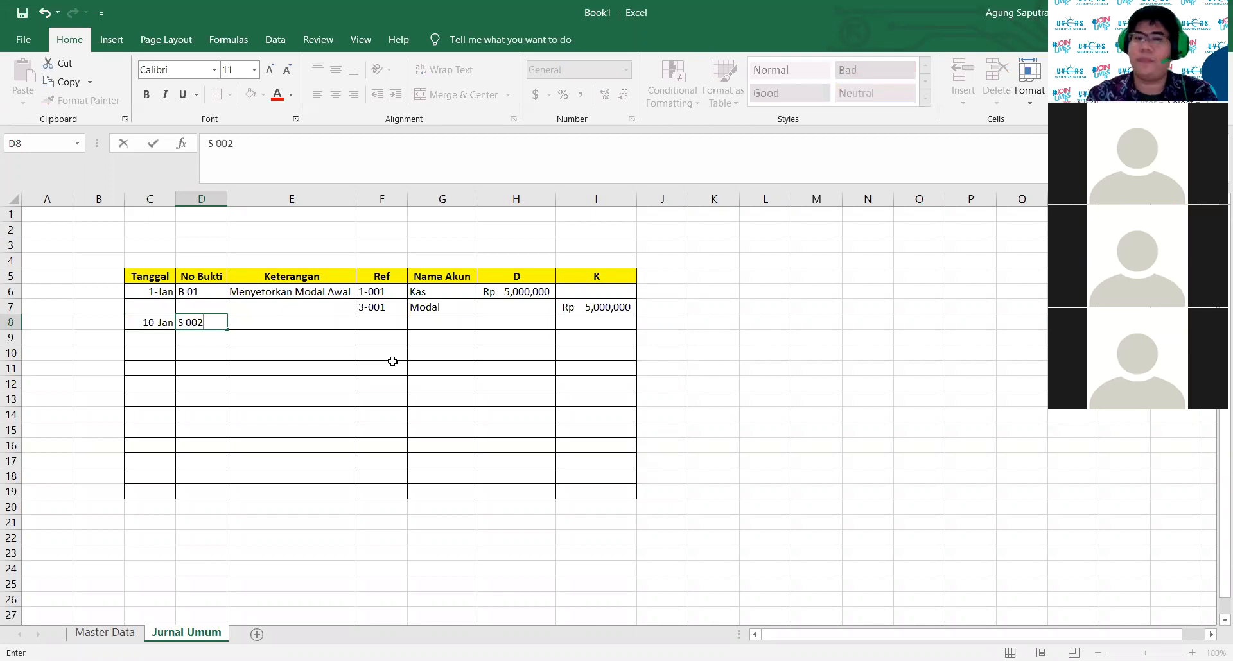
pyautogui.click(392, 361)
pyautogui.click(285, 326)
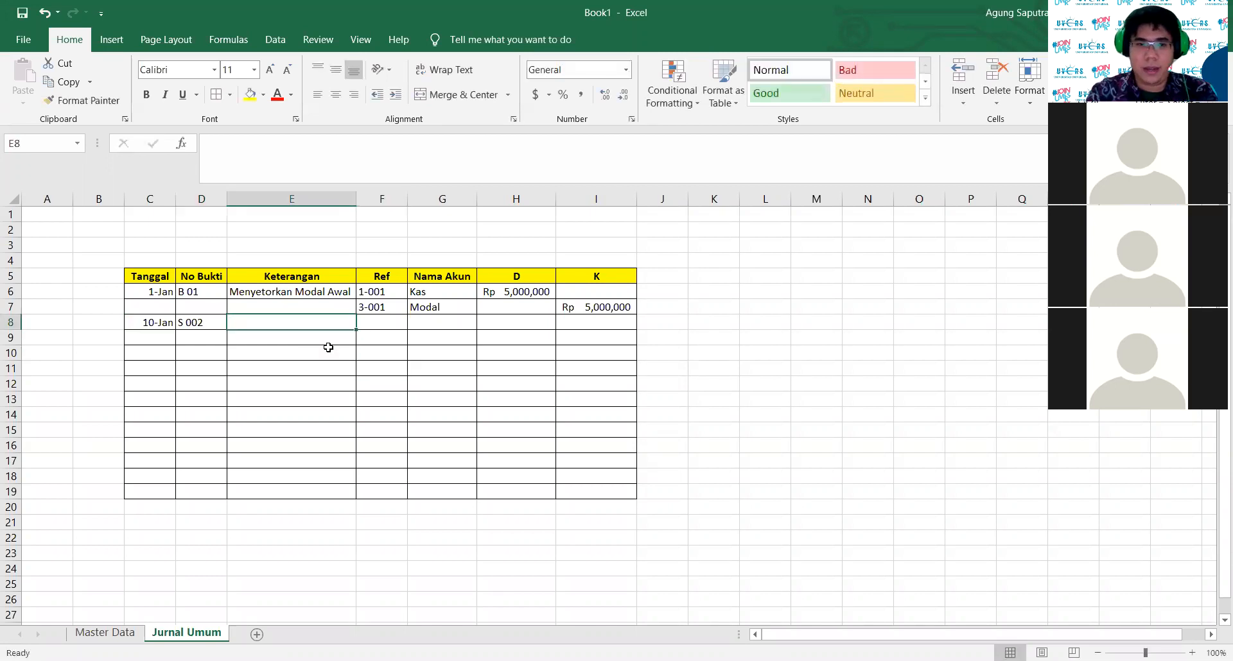
# Step: Enter the description Membayar Sewa Ruko in E8 and choose account codes 5-001 in F8 and 1-001 in F9
pyautogui.write('Membayar Sewa Ruko')
pyautogui.press('Return')
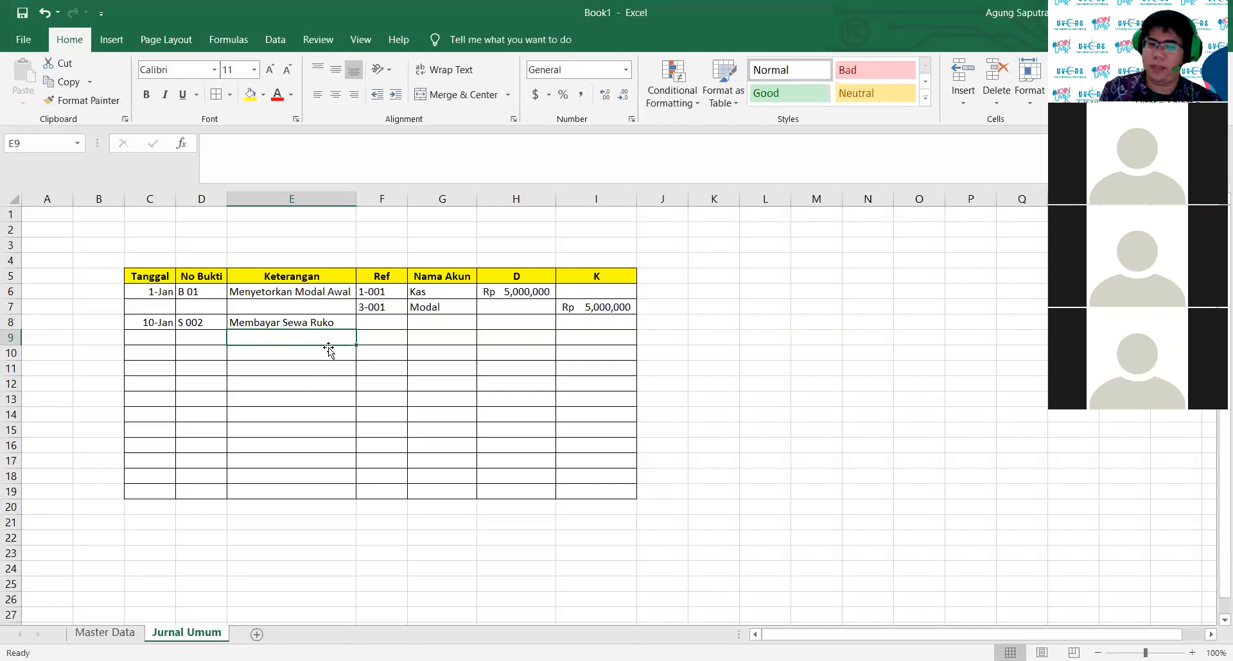
pyautogui.click(398, 307)
pyautogui.click(398, 325)
pyautogui.click(414, 323)
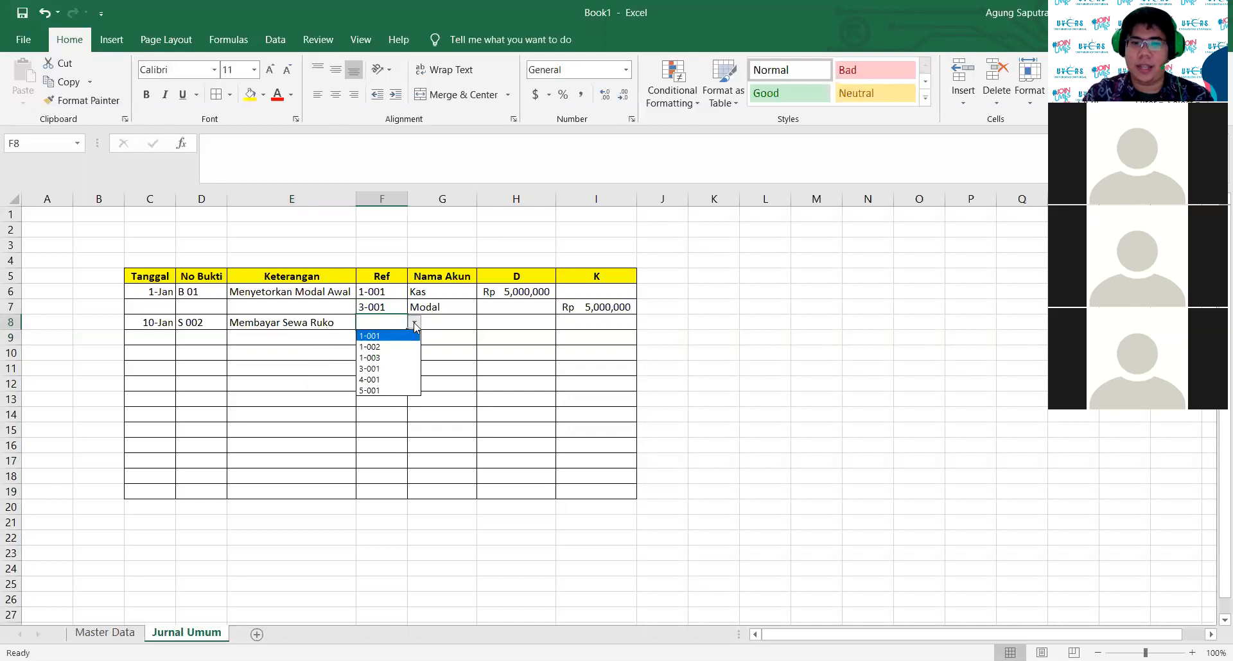
pyautogui.click(387, 390)
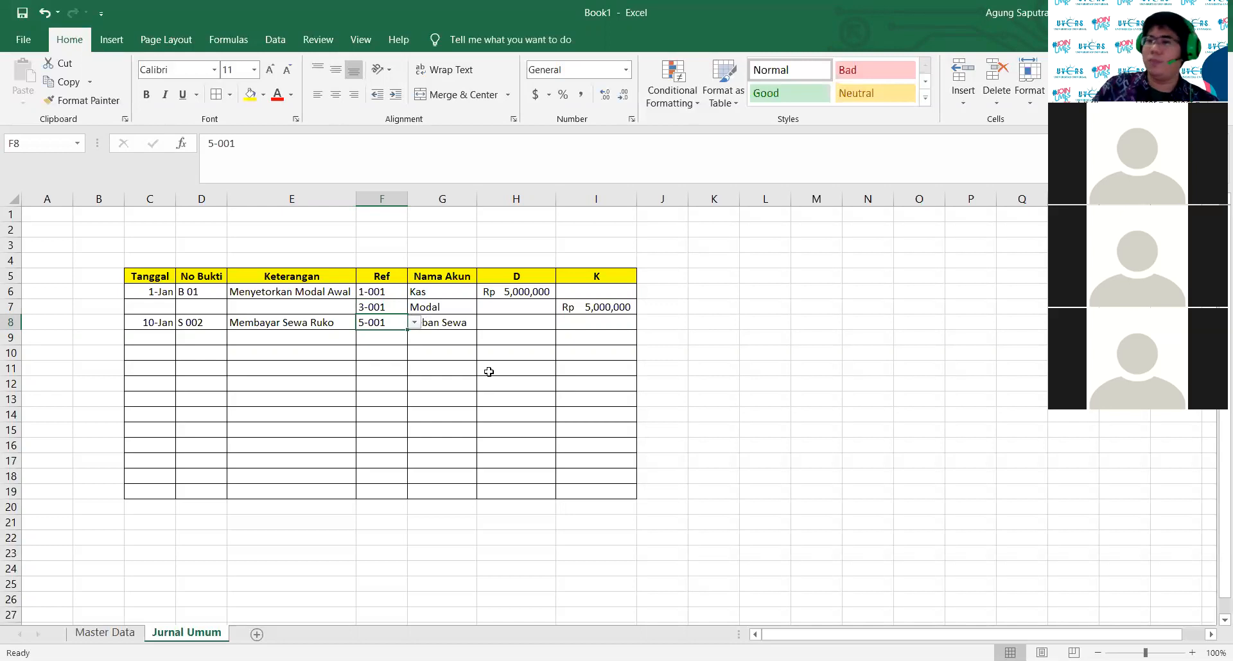
pyautogui.click(379, 337)
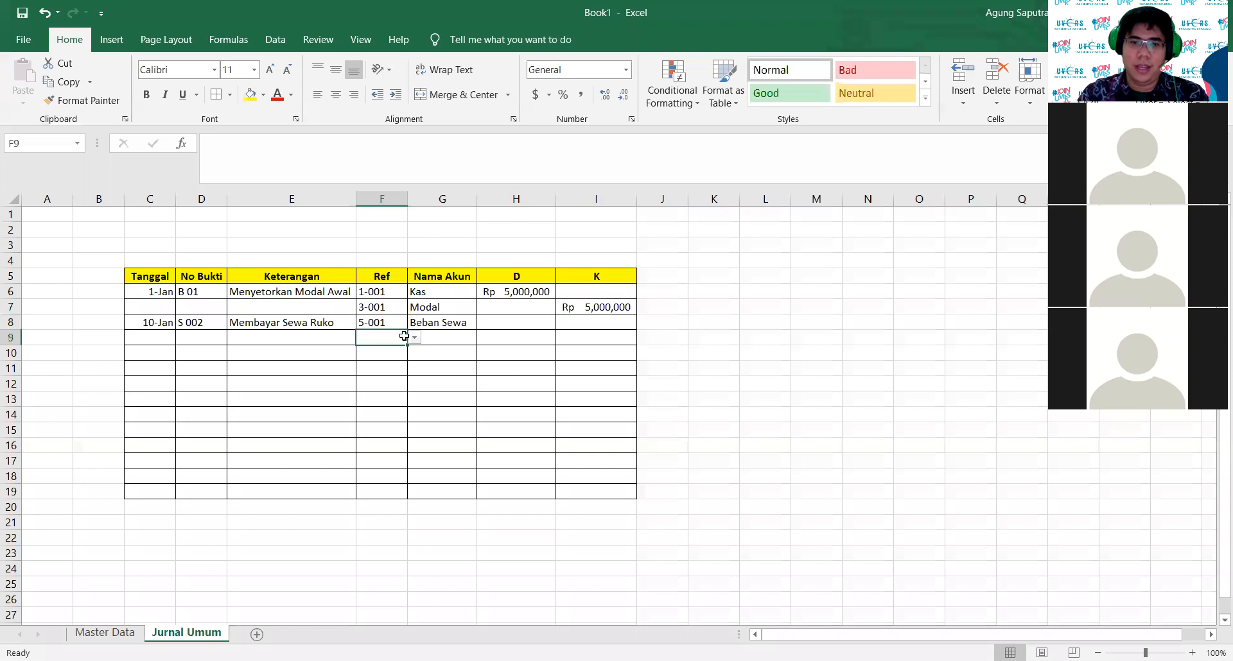
pyautogui.click(415, 338)
pyautogui.click(385, 352)
# Step: Enter the rent payment amount 1,500,000 as debit in H8 and as credit in I9
pyautogui.click(510, 322)
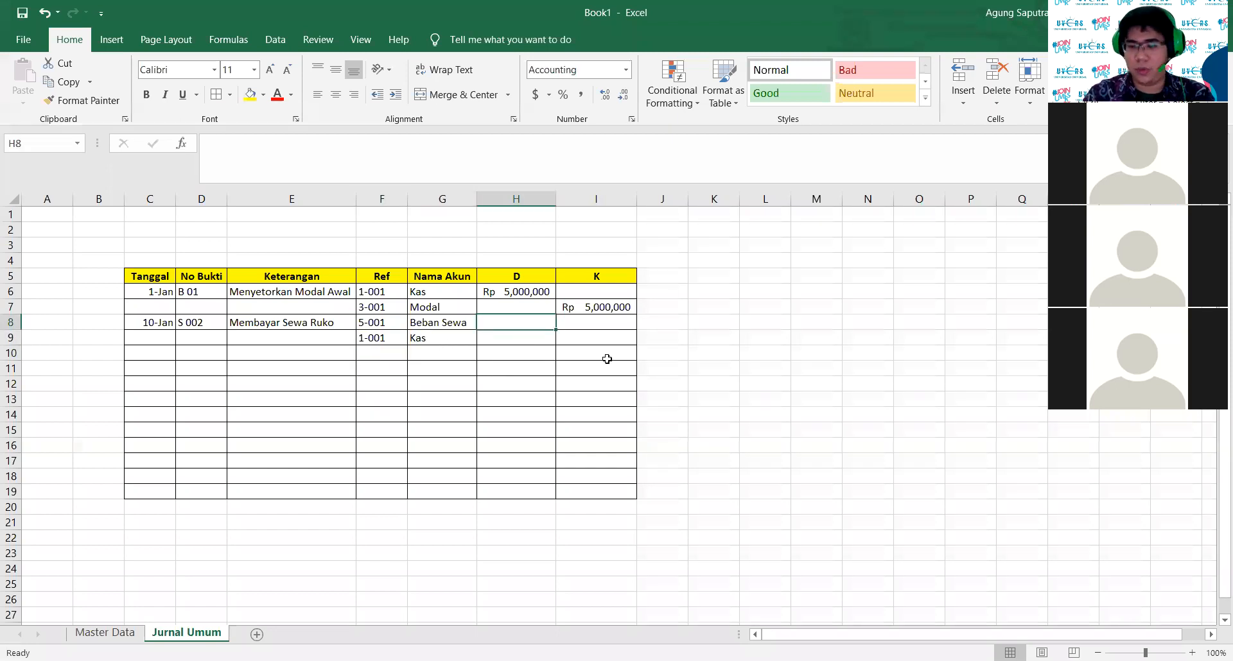
pyautogui.write('1500000')
pyautogui.hotkey('ctrl', 'Return')
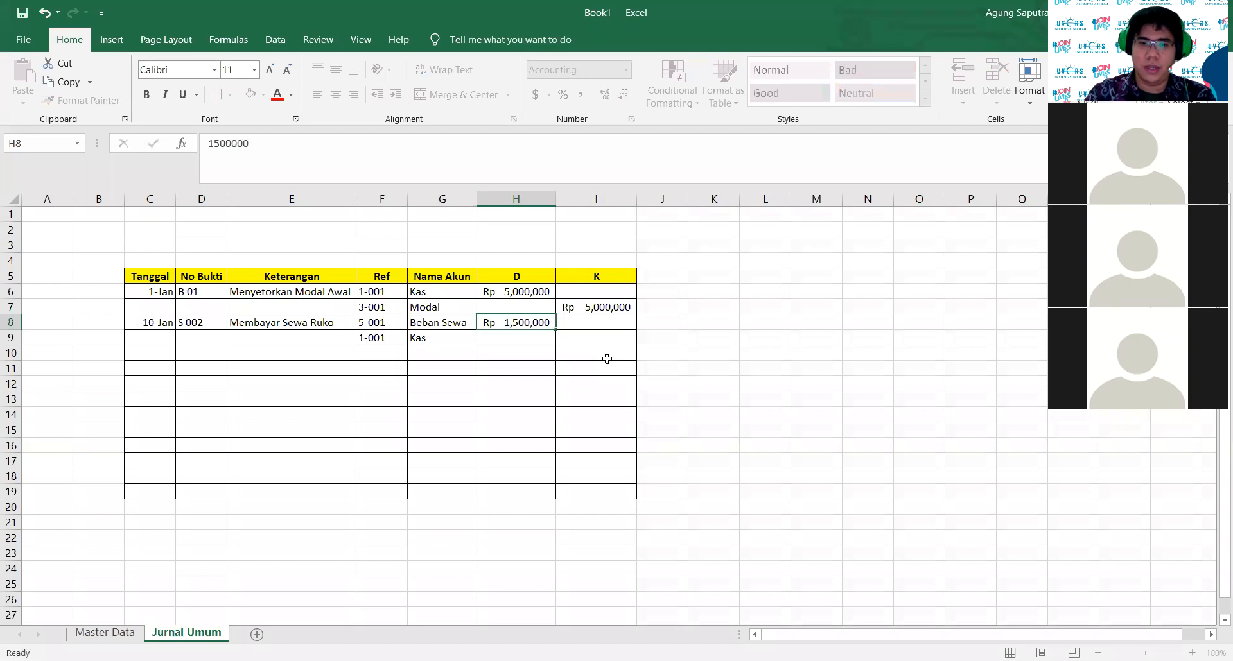
pyautogui.click(595, 336)
pyautogui.write('1,50')
pyautogui.write('0,000')
pyautogui.press('Return')
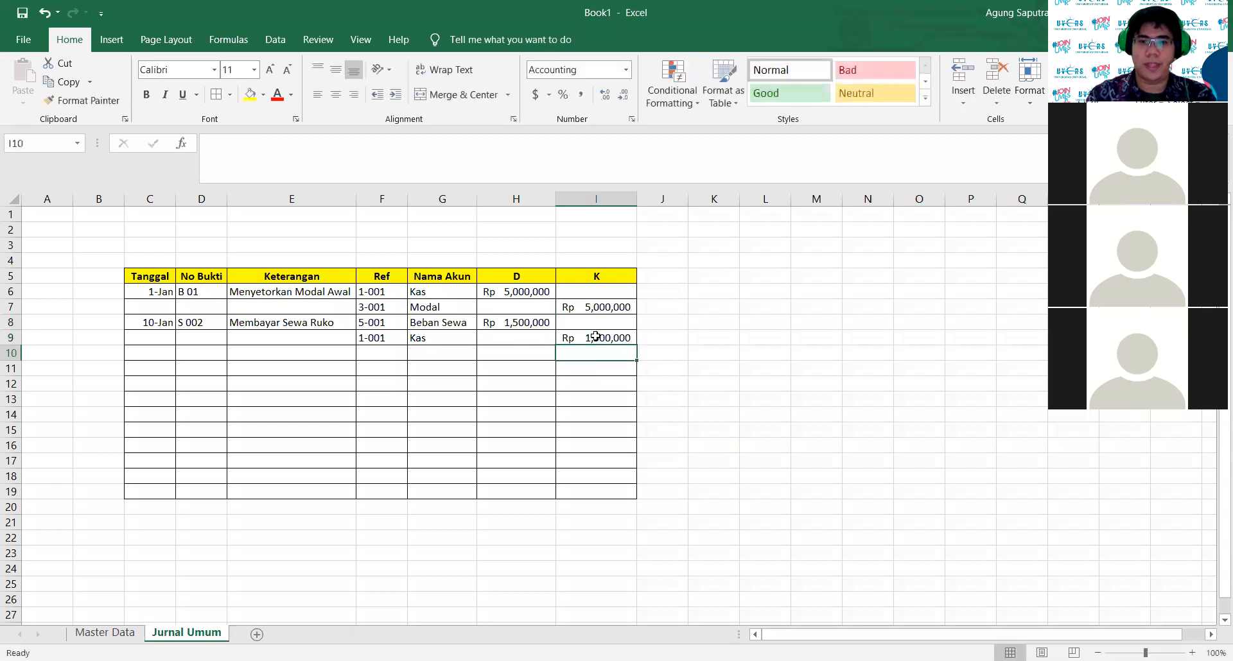
# Step: Total the debit column in H19 with =SUM(H6:H18) and copy the formula to the credit column in I19
pyautogui.click(509, 490)
pyautogui.write('=')
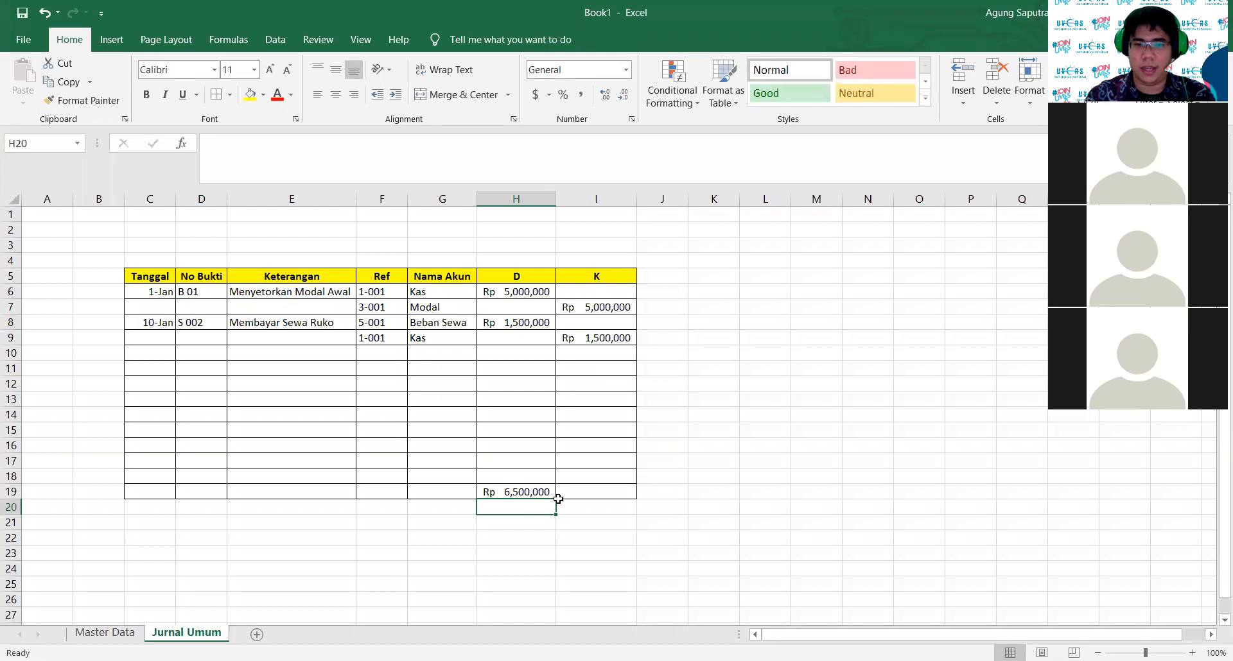
pyautogui.click(540, 491)
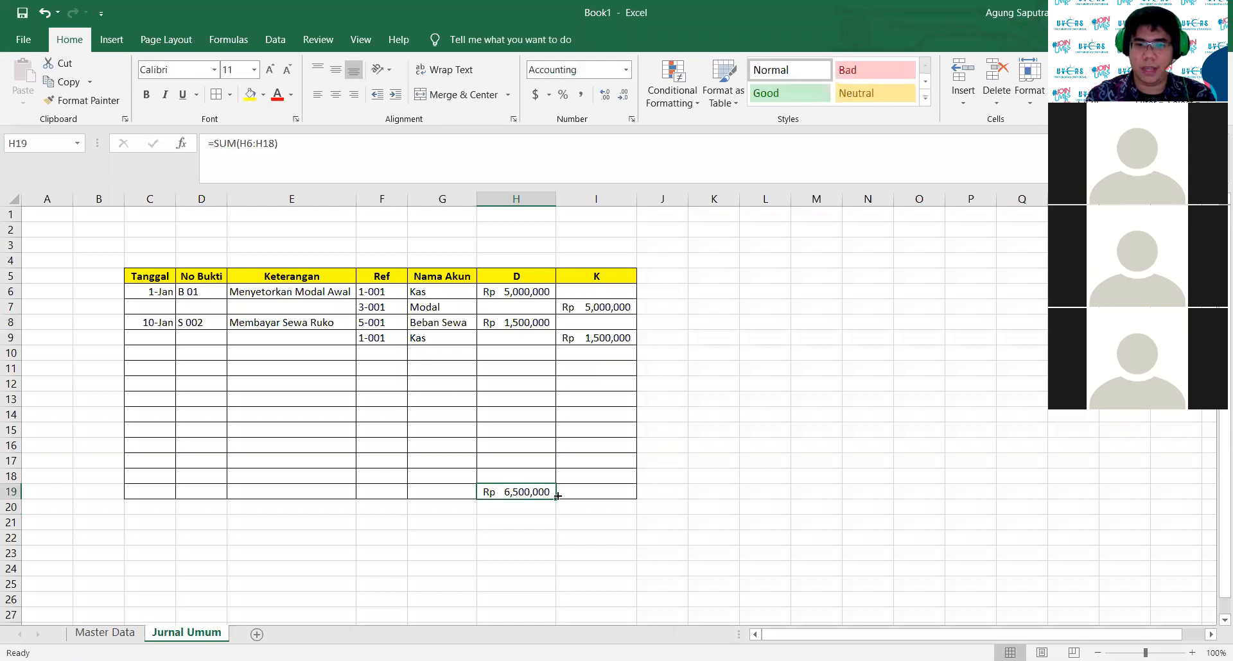
pyautogui.moveTo(558, 498); pyautogui.dragTo(603, 495)
pyautogui.click(712, 535)
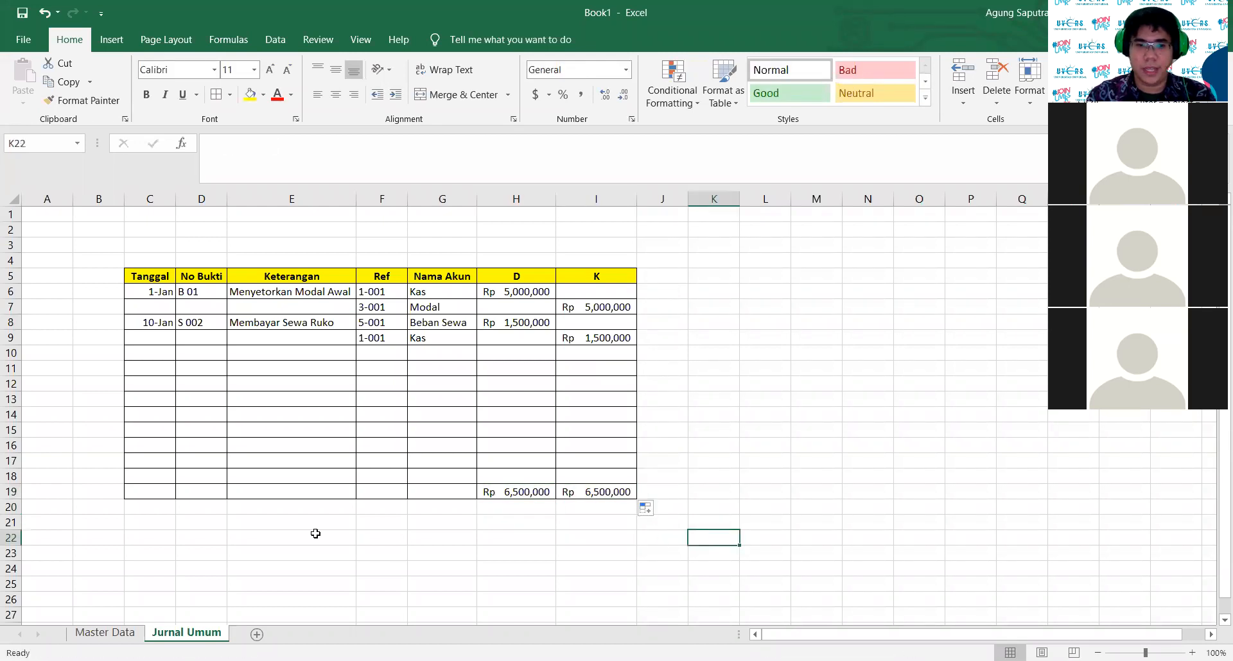
# Step: Apply a double-line bottom border to the journal's total row C19:I19
pyautogui.moveTo(166, 496); pyautogui.dragTo(588, 491)
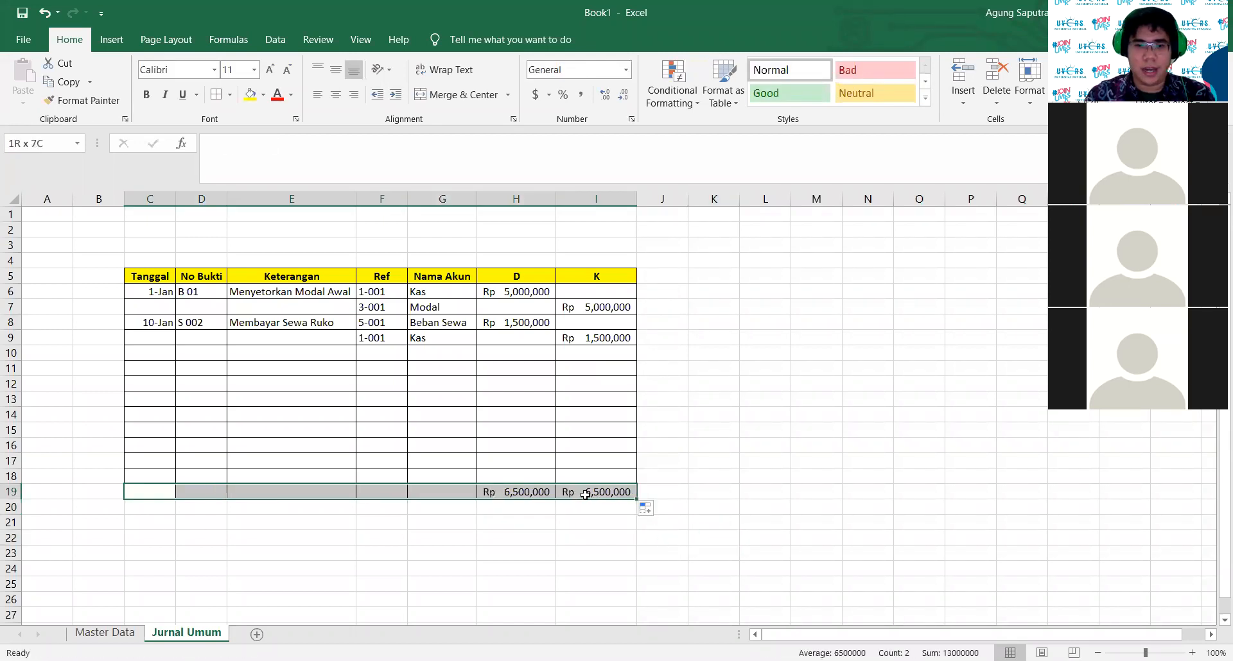
pyautogui.click(513, 119)
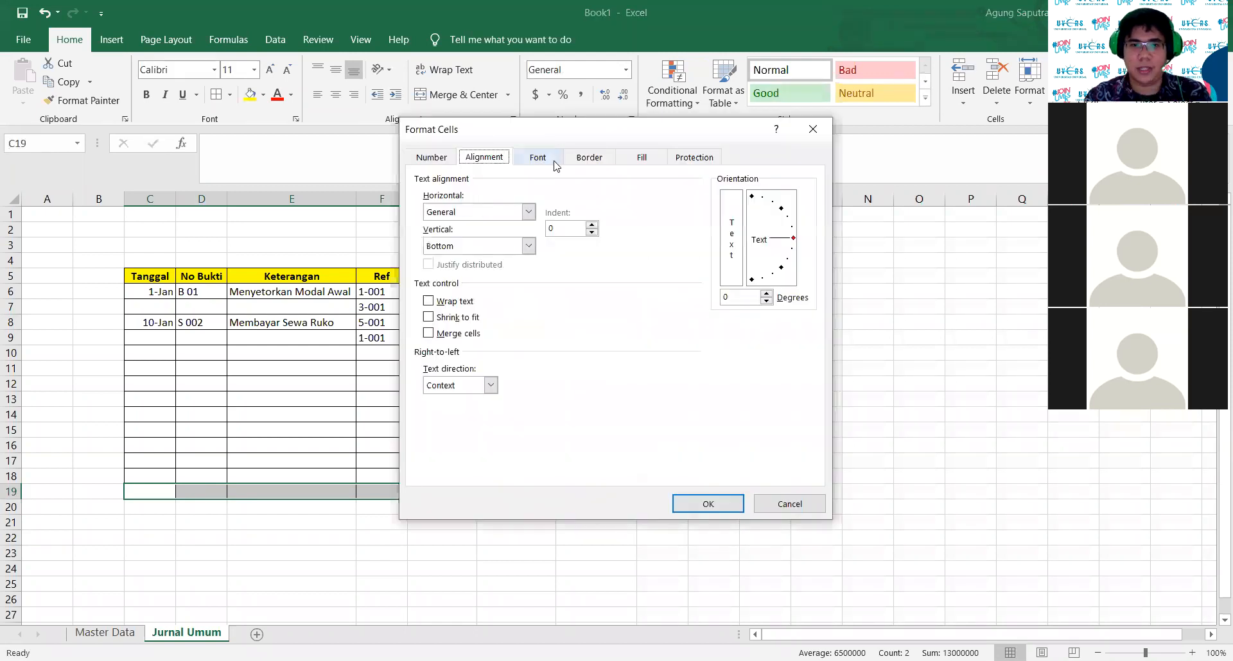
pyautogui.click(589, 157)
pyautogui.click(494, 292)
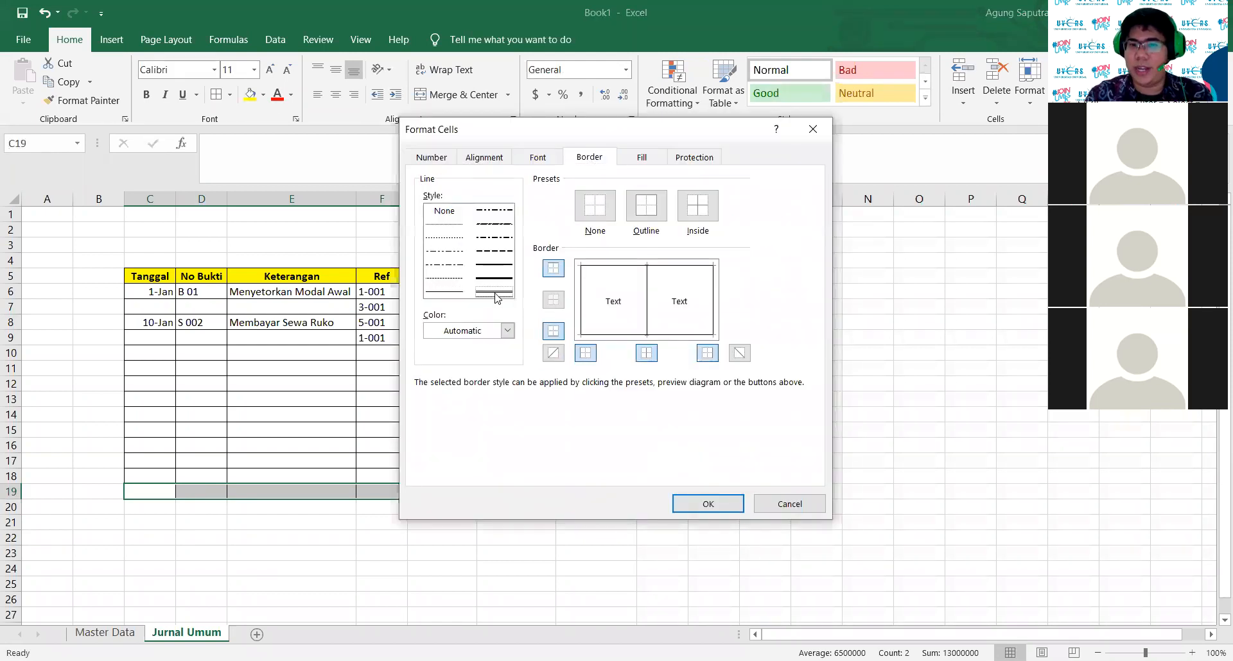
pyautogui.click(601, 336)
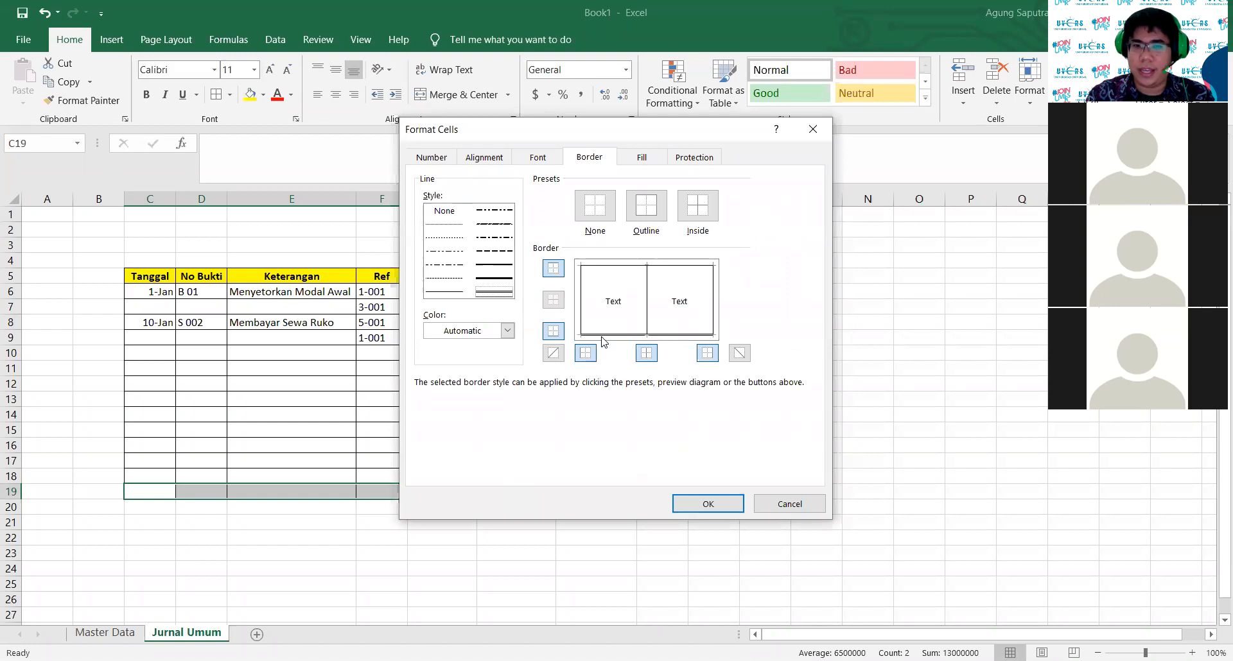
pyautogui.click(708, 504)
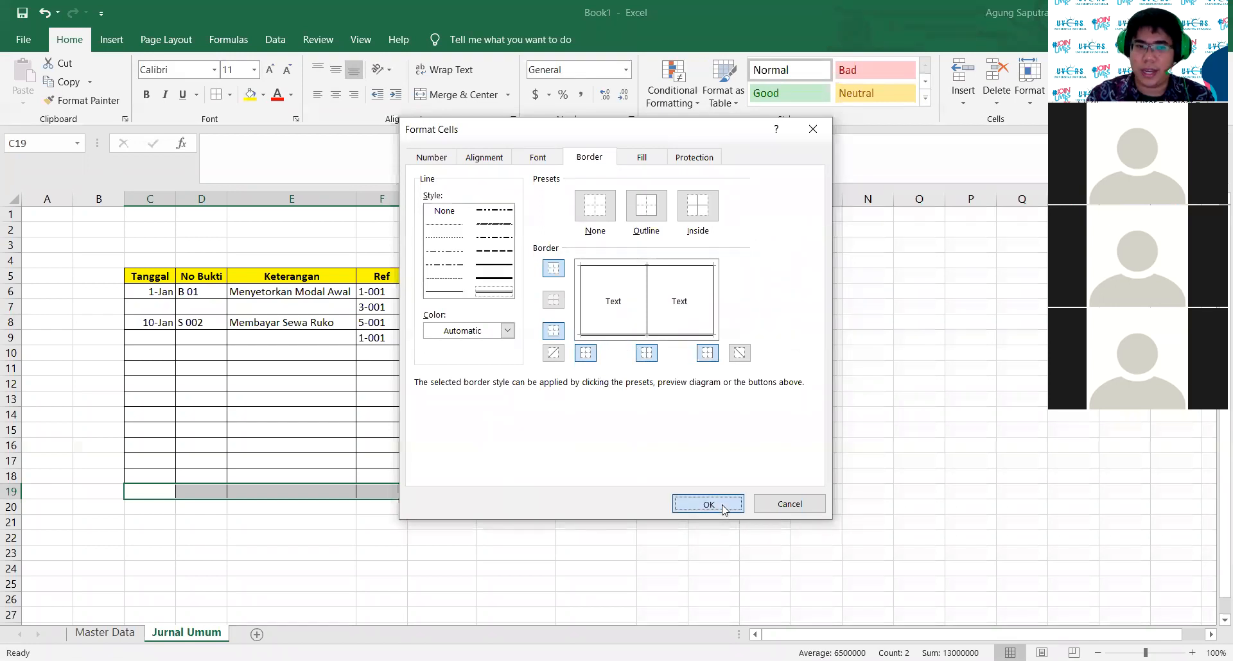
pyautogui.click(710, 507)
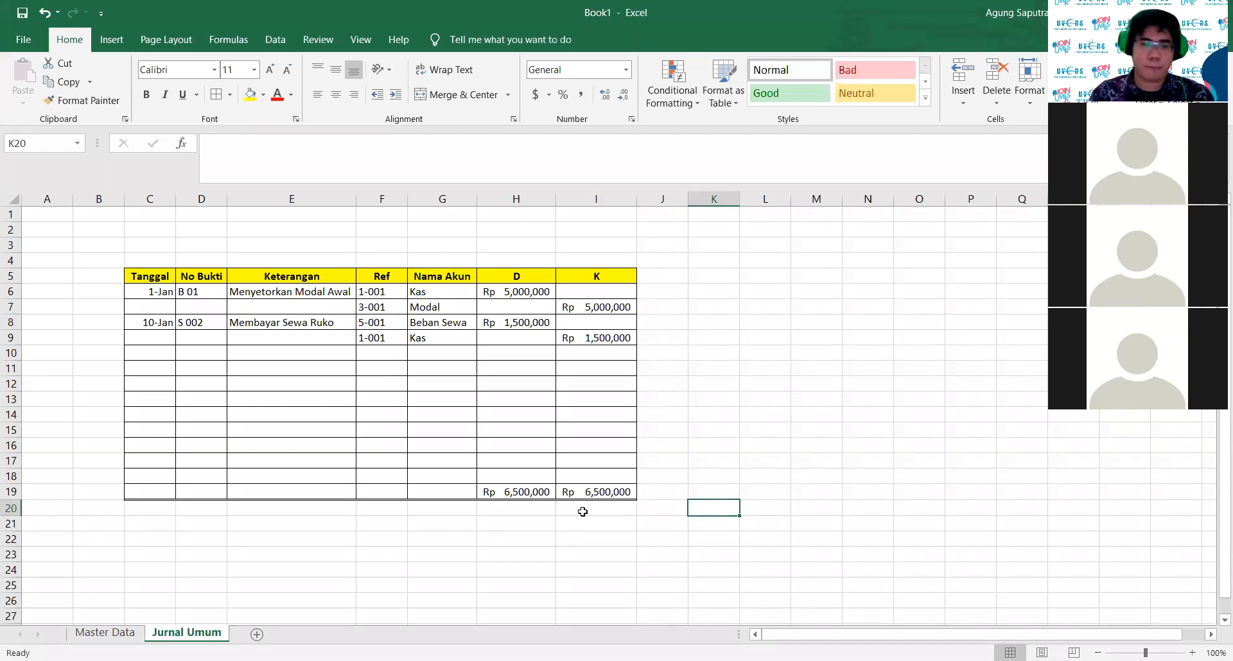
# Step: Enter the heading lines PT Mundur Terus in C2, Jurnal Umum in C3 and 31 Januari 2020 in C4
pyautogui.click(171, 228)
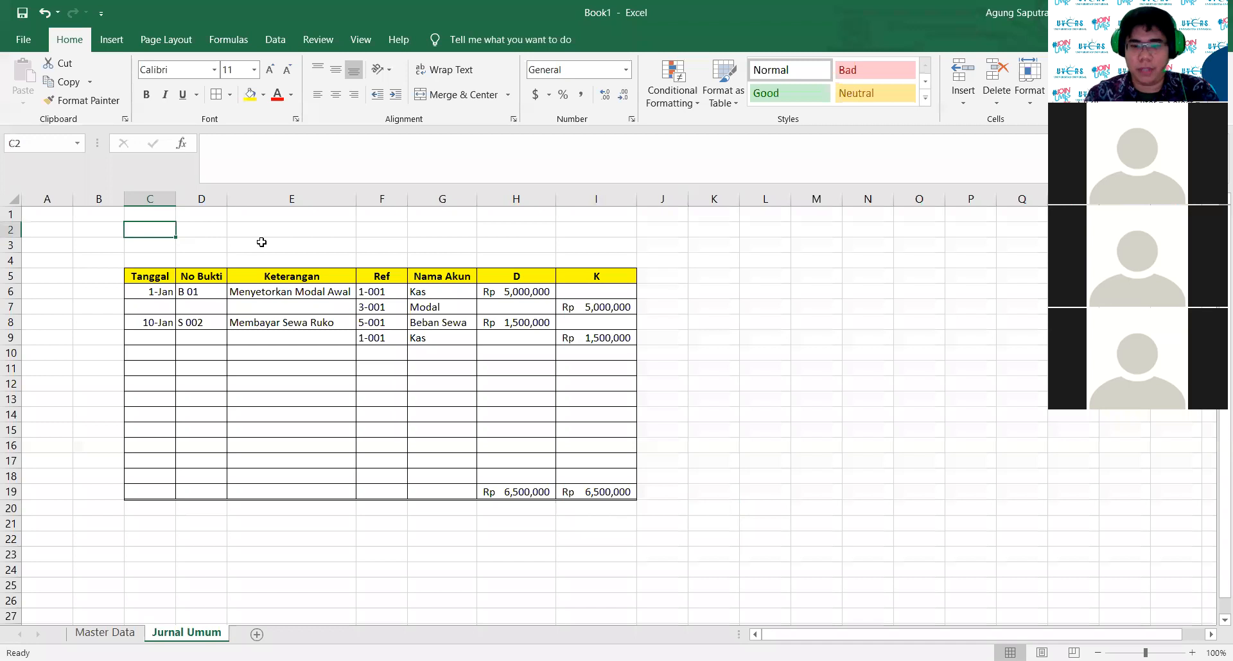
pyautogui.write('PT Mundur')
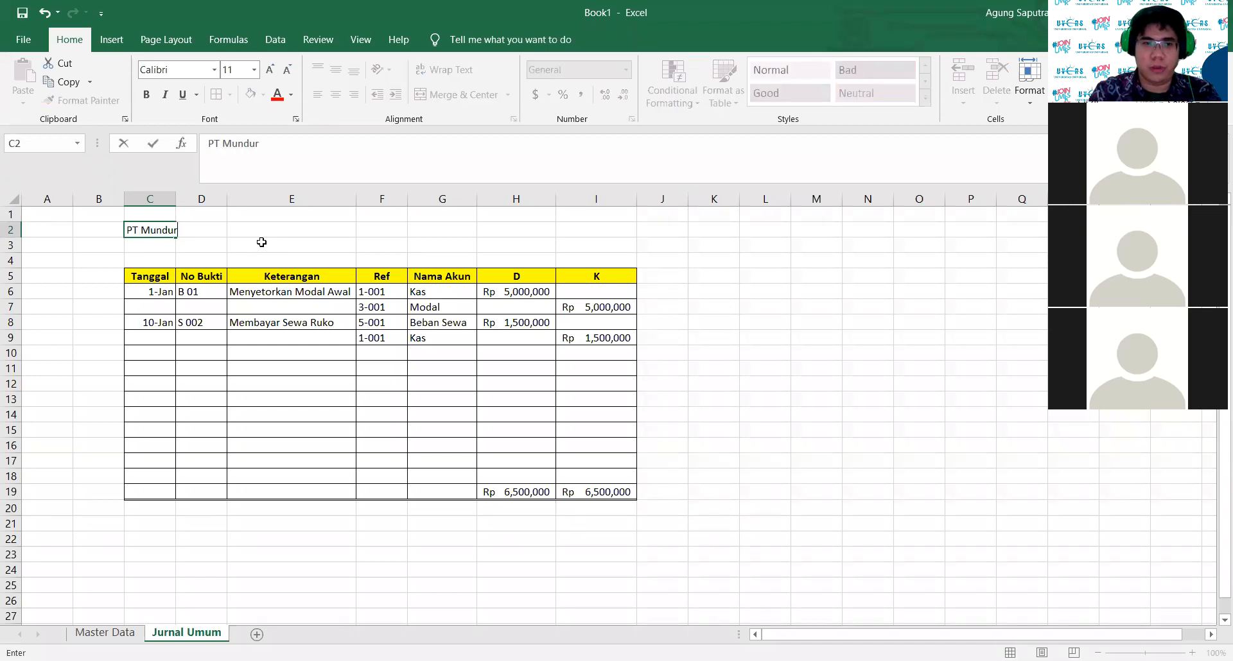
pyautogui.write(' Terus')
pyautogui.press('Return')
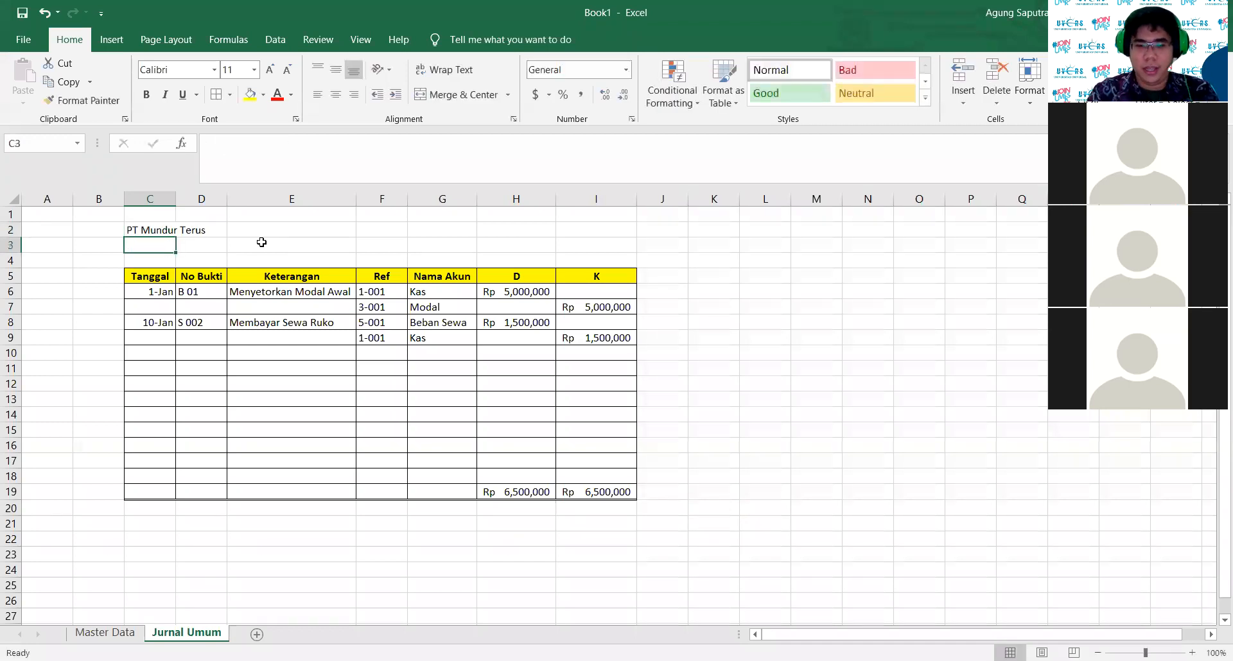
pyautogui.write('Jurnal Umum')
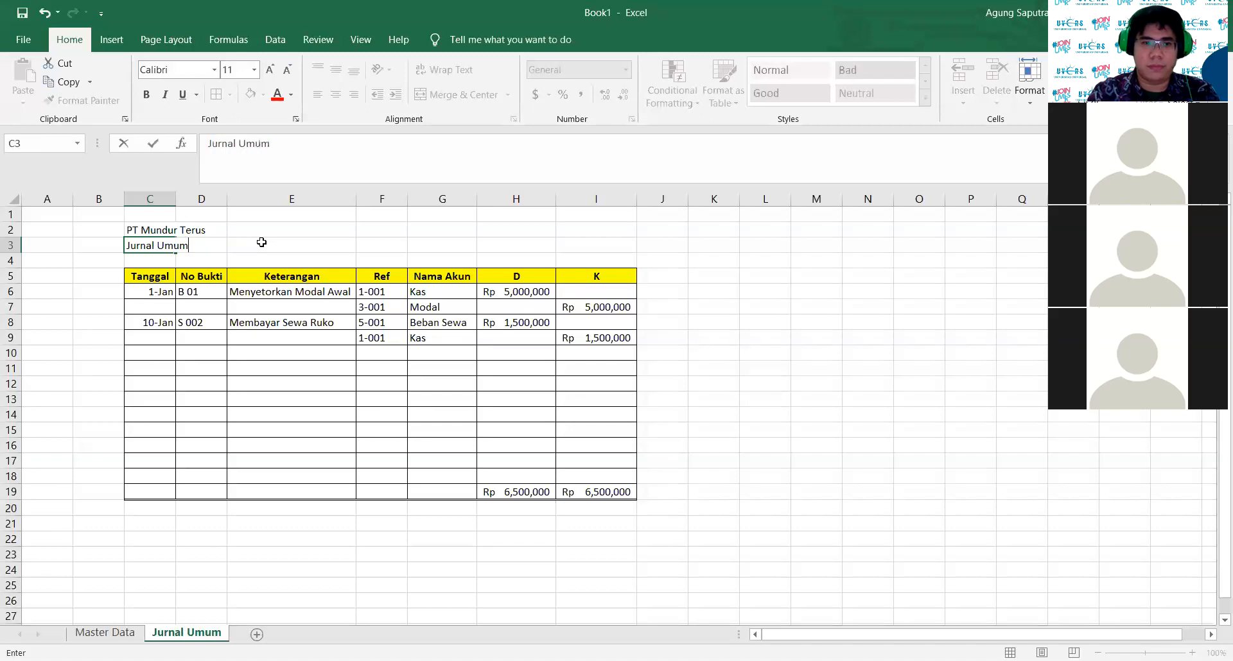
pyautogui.press('Return')
pyautogui.write('31 Januari 2020')
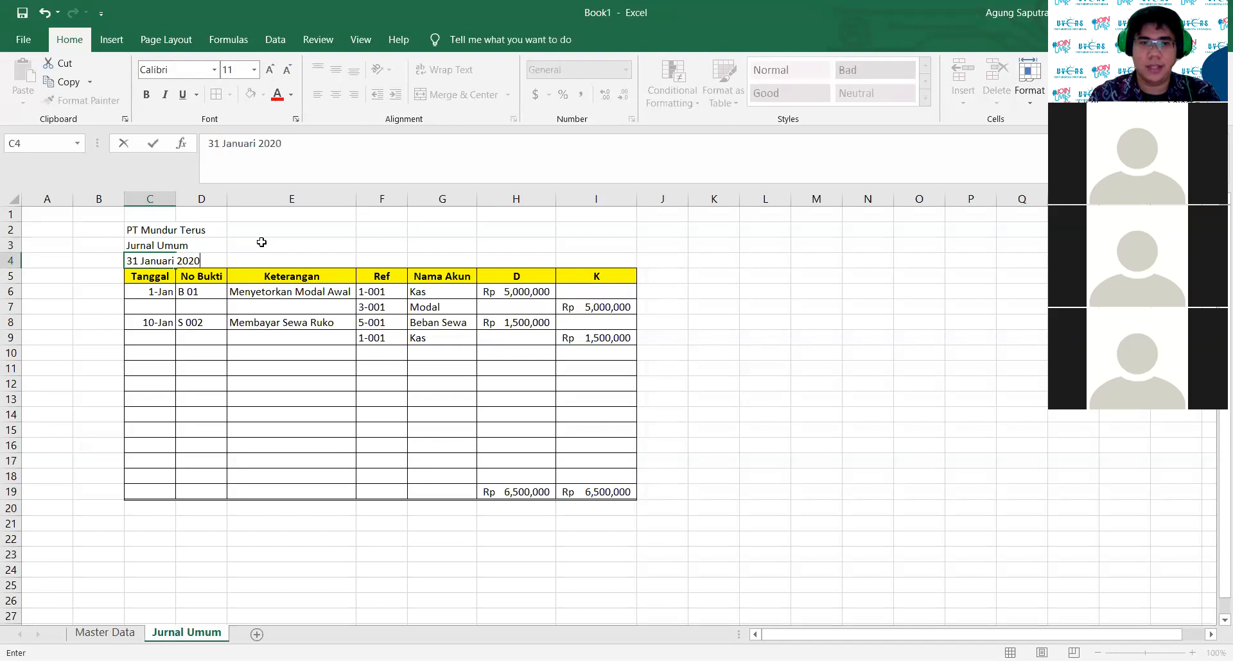
pyautogui.press('Return')
# Step: Merge and center each of the three heading lines in rows 2 to 4 across columns C to I
pyautogui.moveTo(138, 229); pyautogui.dragTo(626, 229)
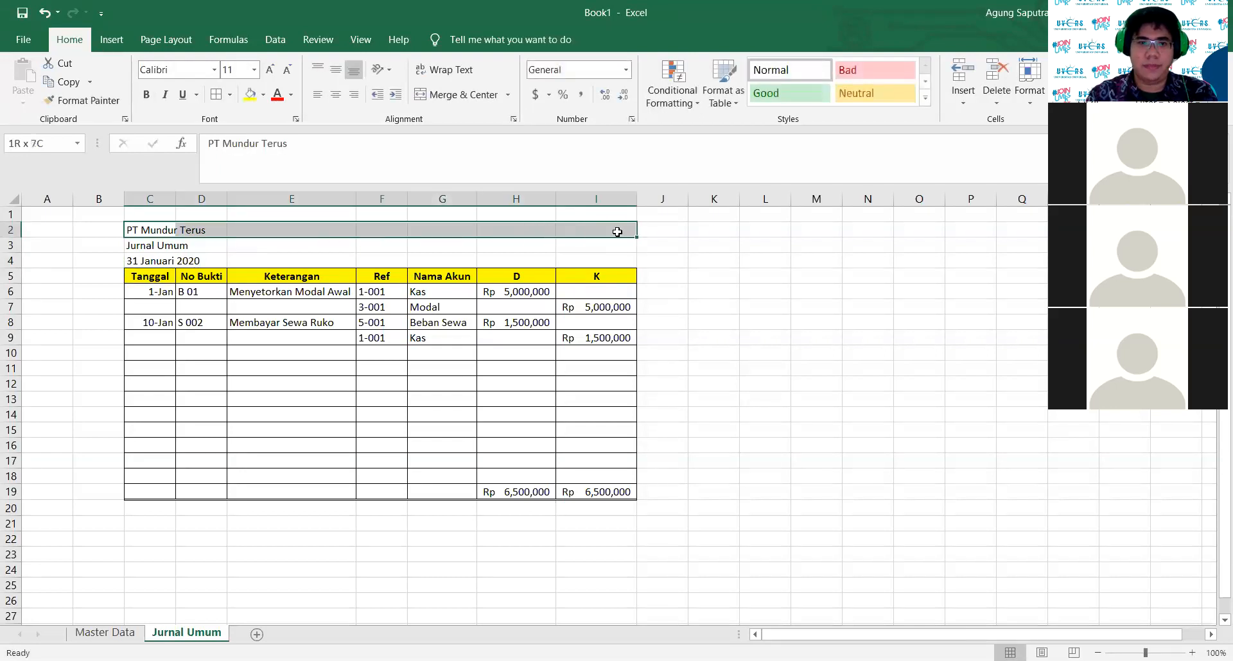
pyautogui.click(461, 94)
pyautogui.moveTo(138, 245); pyautogui.dragTo(598, 244)
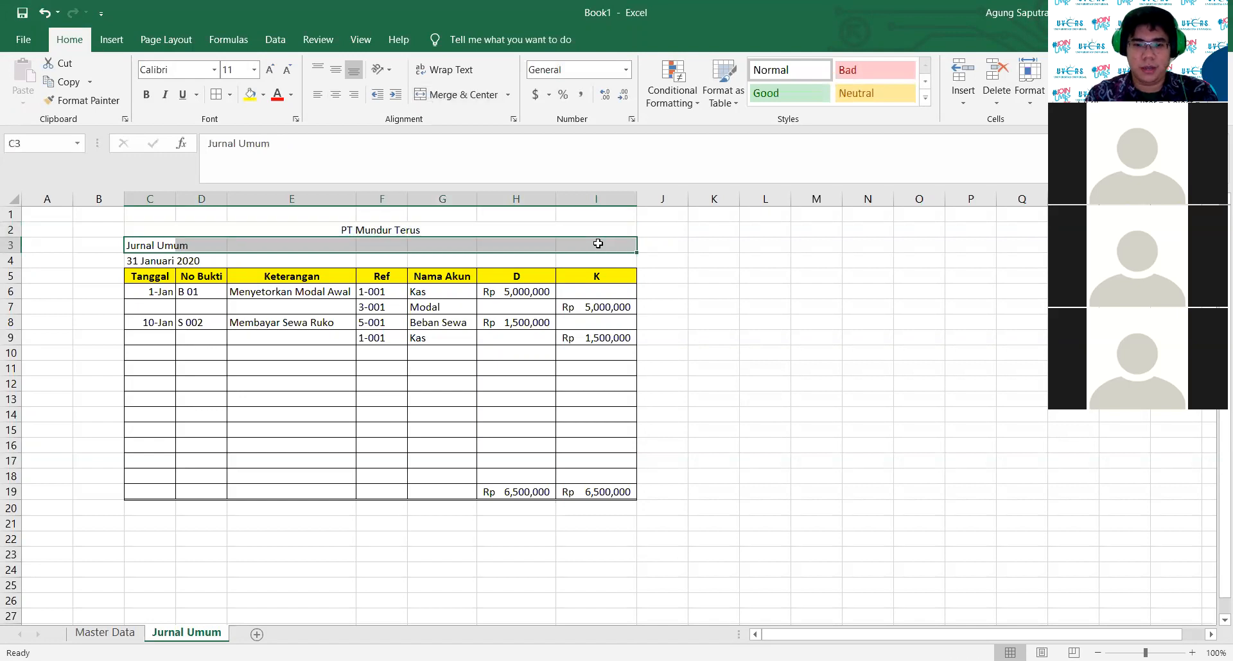
pyautogui.press('F4')
pyautogui.moveTo(132, 261); pyautogui.dragTo(631, 260)
pyautogui.press('F4')
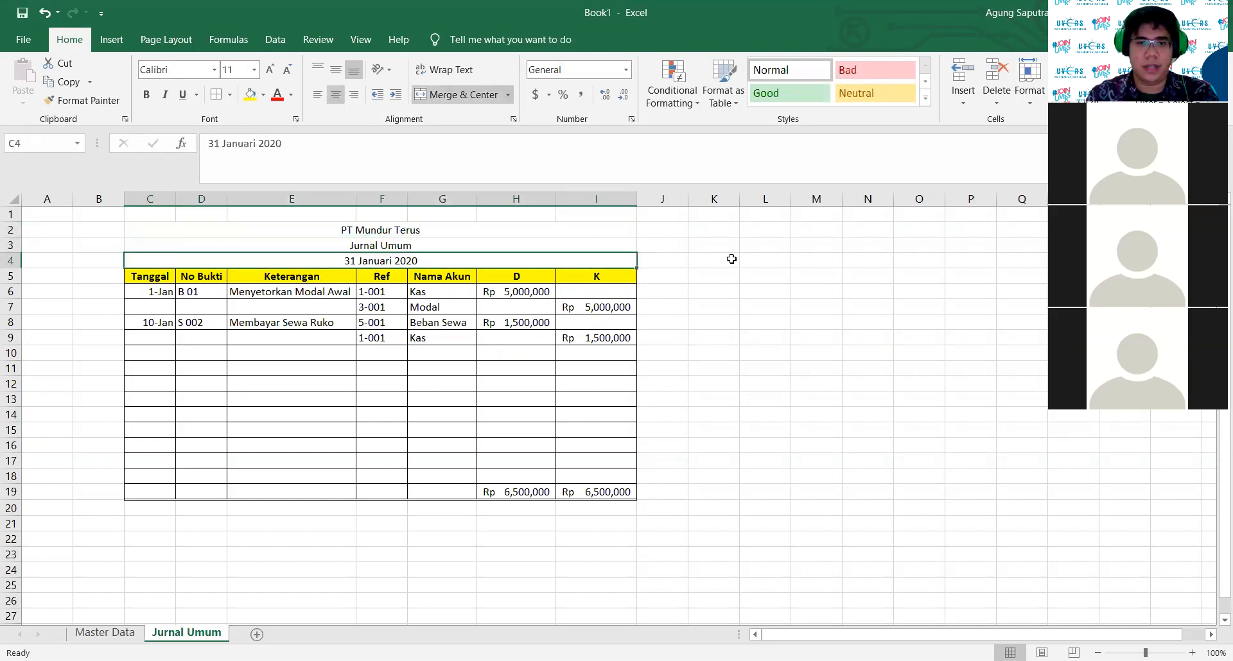
pyautogui.click(732, 259)
# Step: Make the three merged heading lines in rows 2 to 4 bold
pyautogui.moveTo(373, 234); pyautogui.dragTo(407, 257)
pyautogui.hotkey('ctrl', 'b')
pyautogui.click(709, 277)
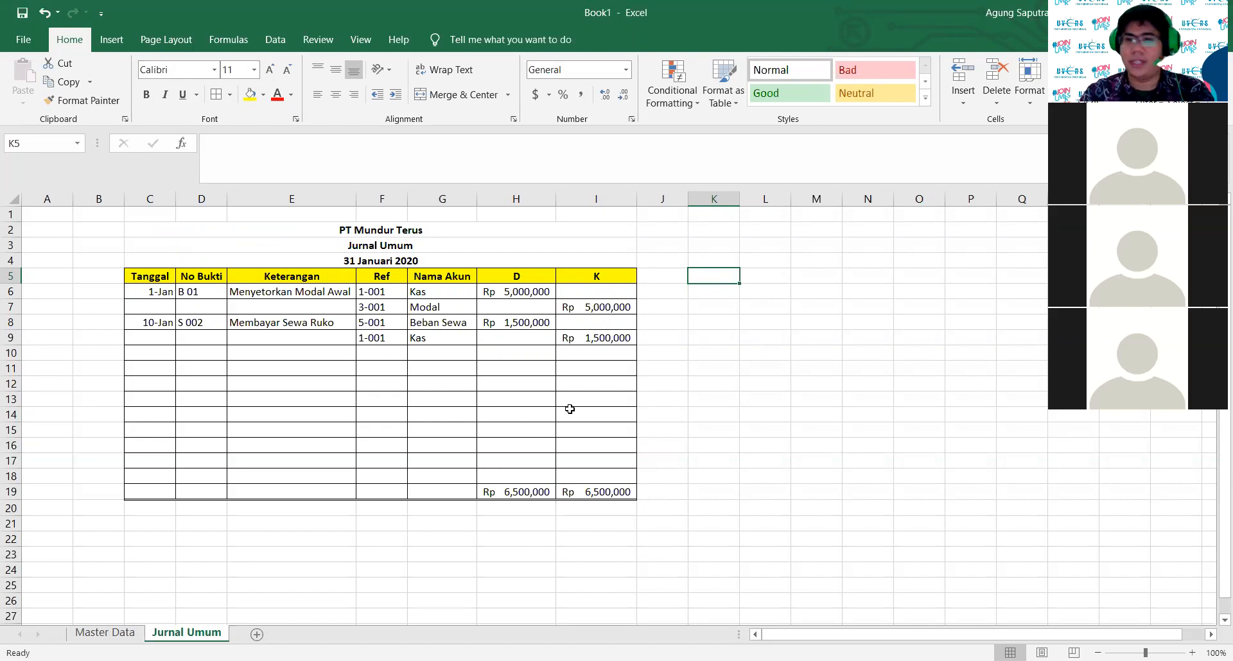
pyautogui.hotkey('alt', 'Tab')
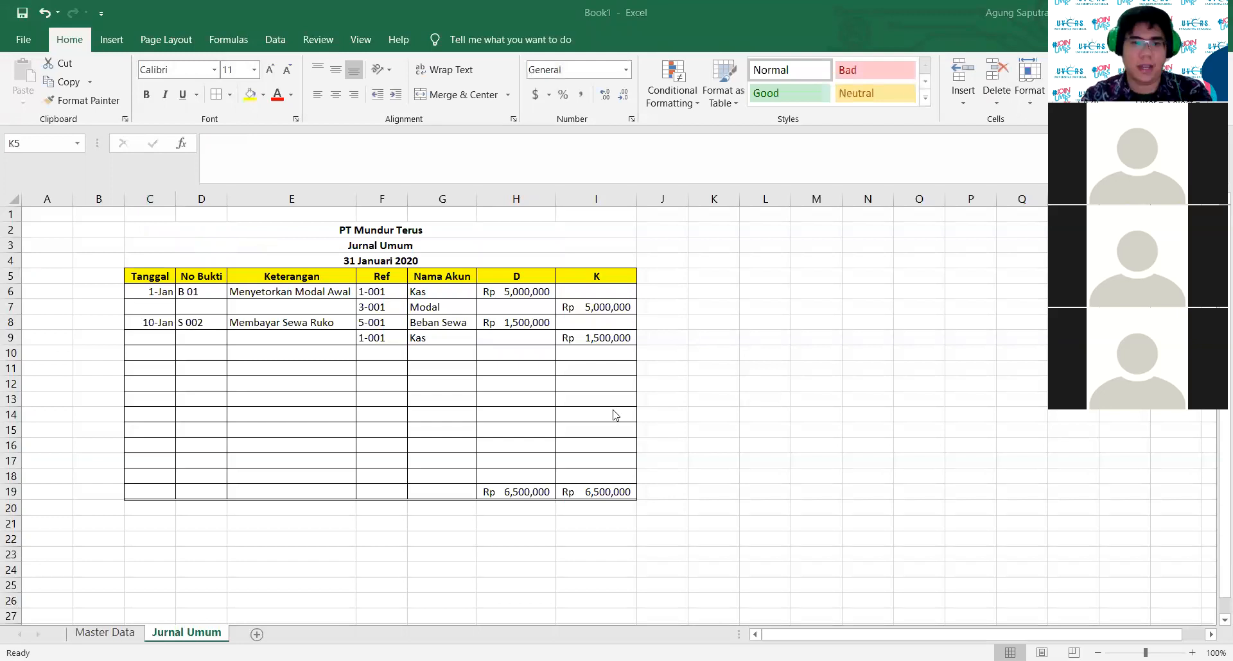
# Step: Enter the date 1/15 in C10, the voucher number P K02 in D10 and the description Memberikan pinjaman in E10
pyautogui.click(170, 354)
pyautogui.write('1/15')
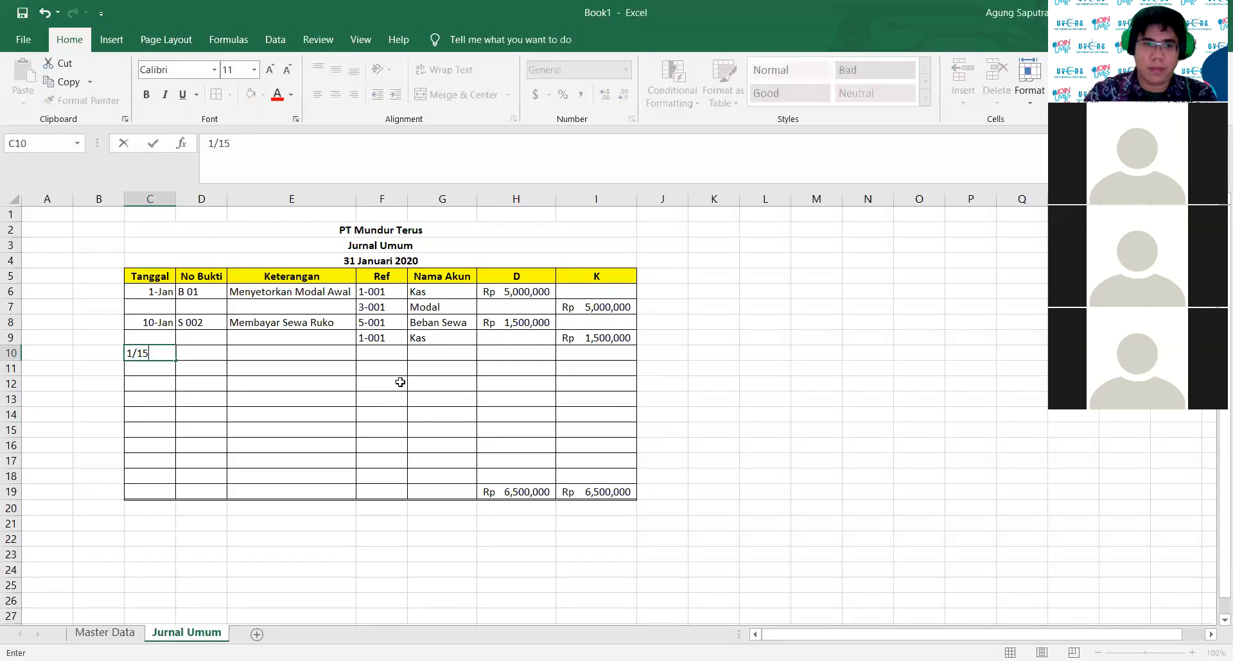
pyautogui.press('Tab')
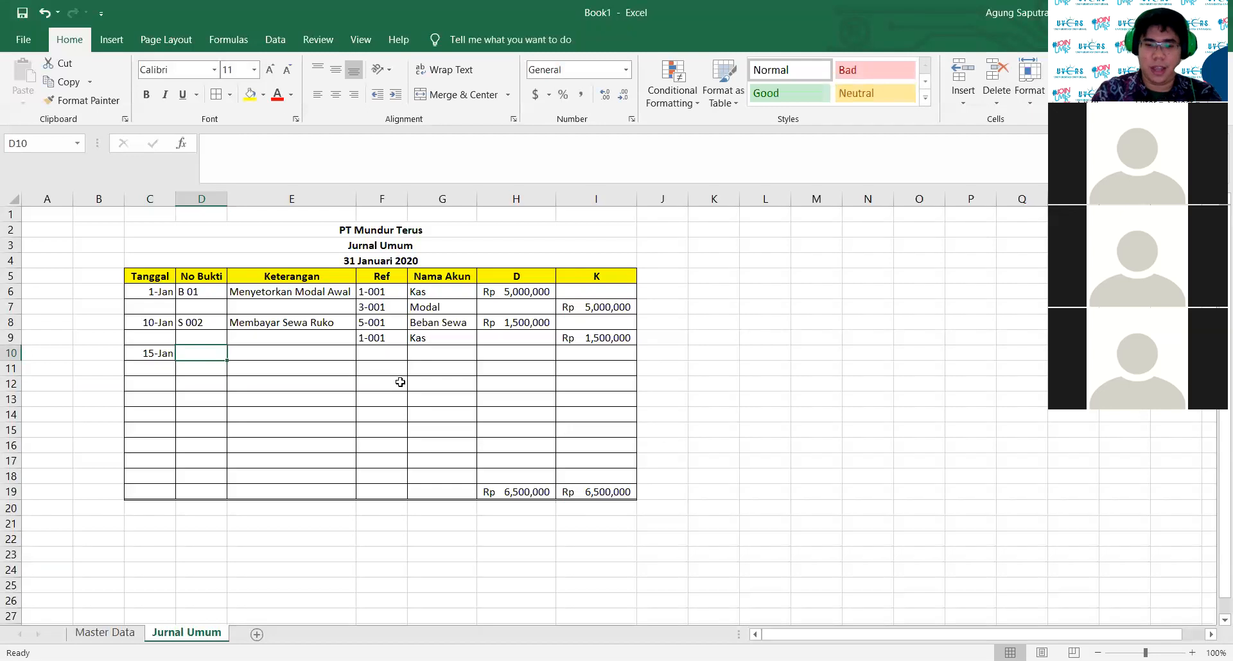
pyautogui.write('P K02')
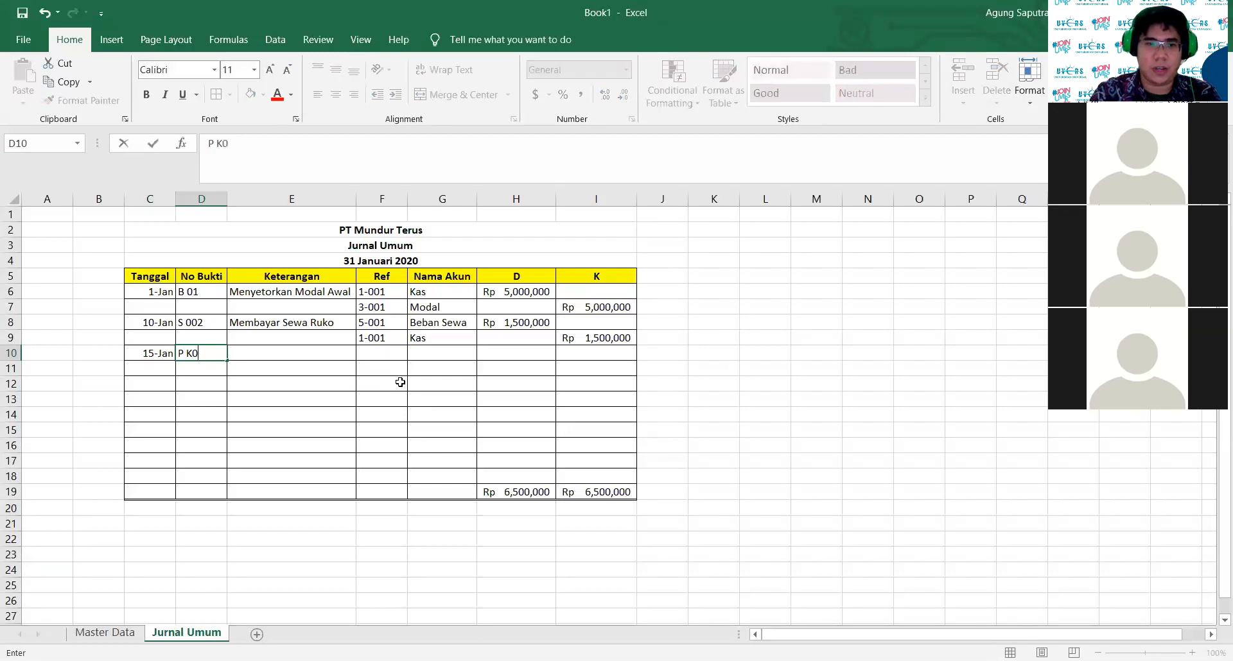
pyautogui.press('Down')
pyautogui.press('Right')
pyautogui.press('Up')
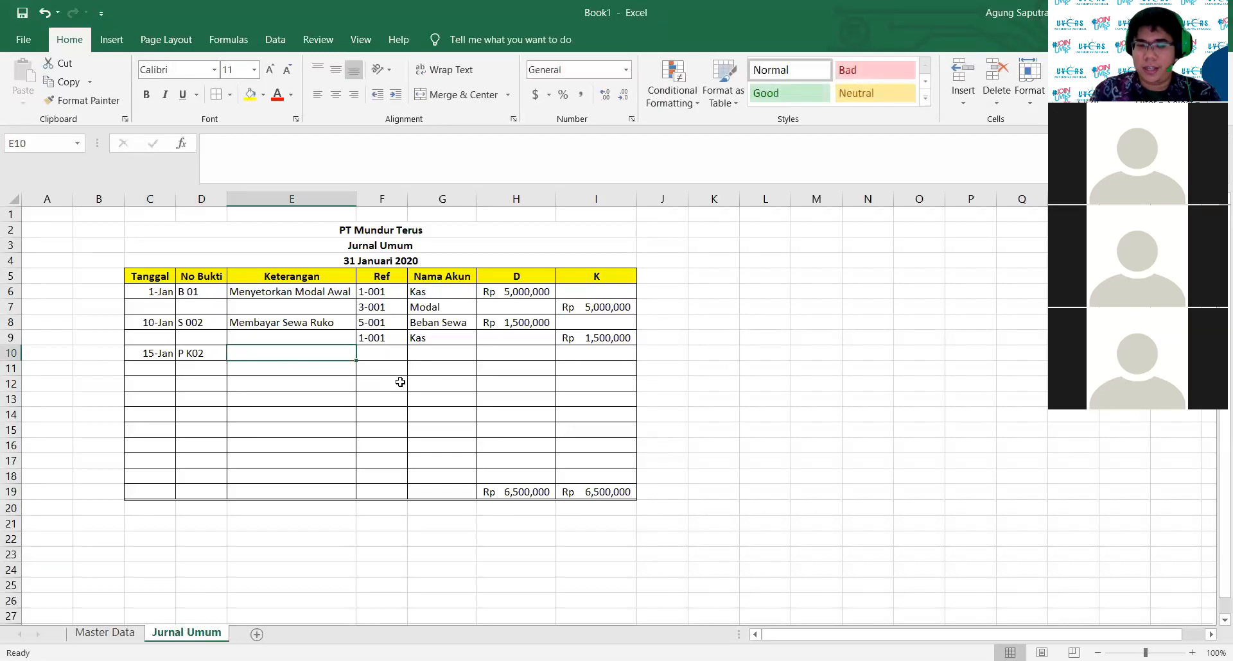
pyautogui.write('Memberikan p')
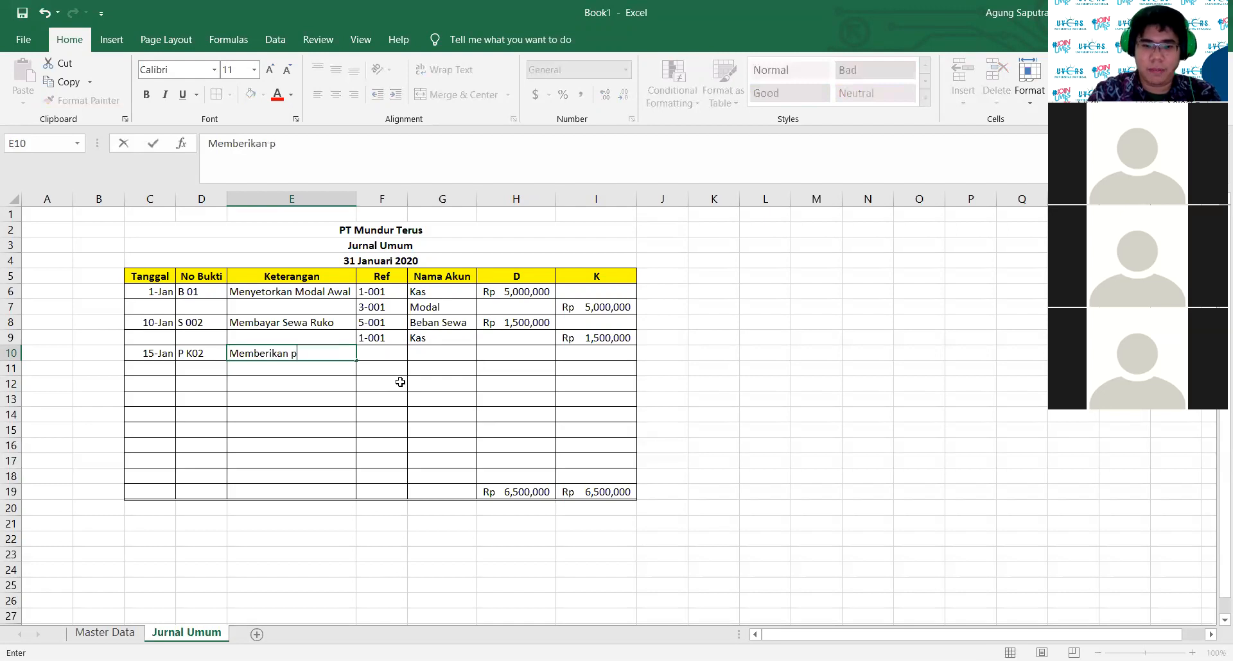
pyautogui.write('injaman')
pyautogui.press('Right')
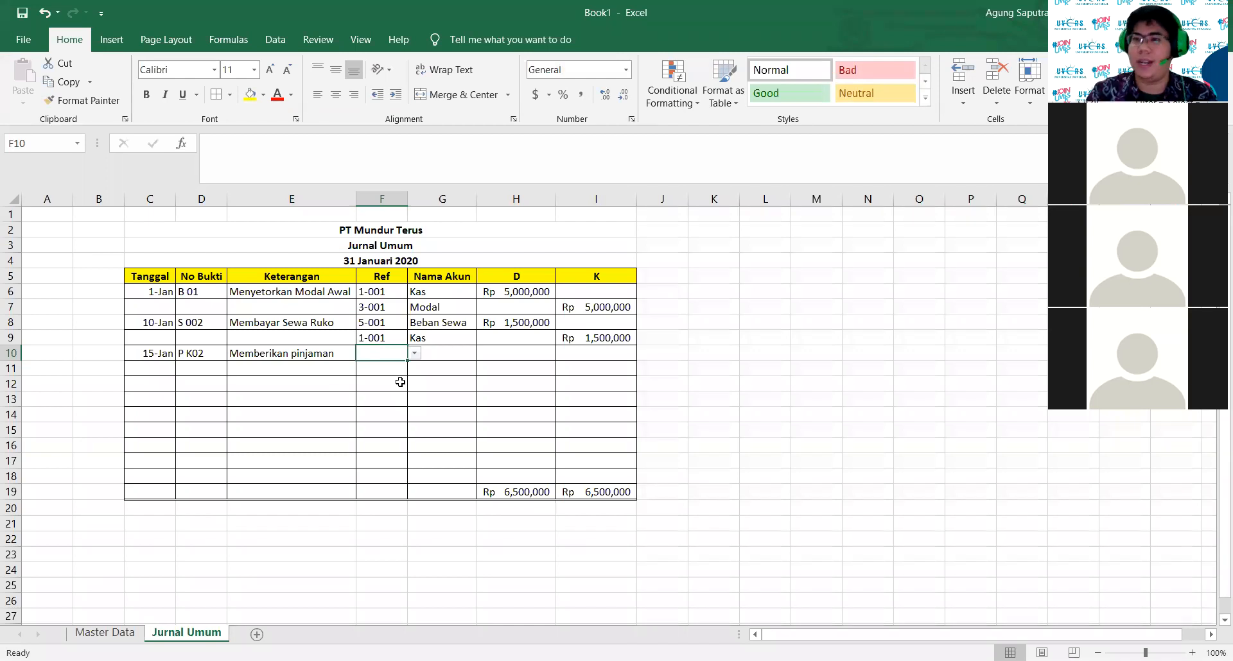
# Step: Choose account code 1-002 in F10 and account code 1-001 in F11 of the journal's Ref column
pyautogui.click(414, 353)
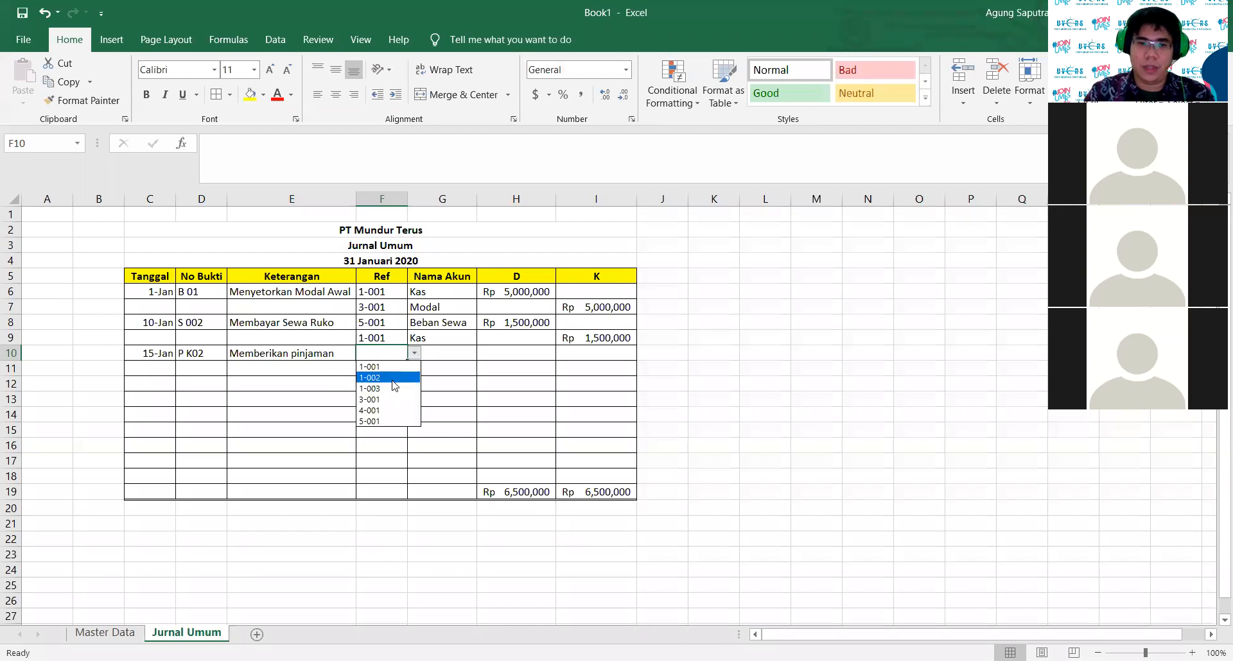
pyautogui.click(394, 379)
pyautogui.click(485, 383)
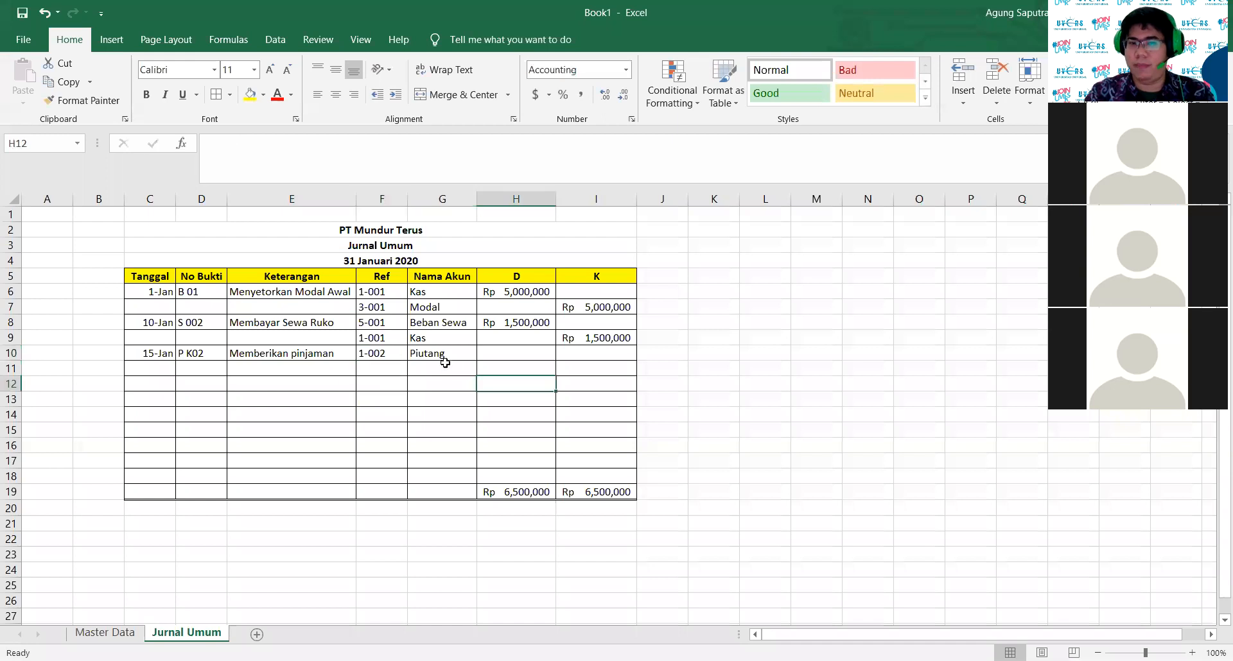
pyautogui.click(388, 371)
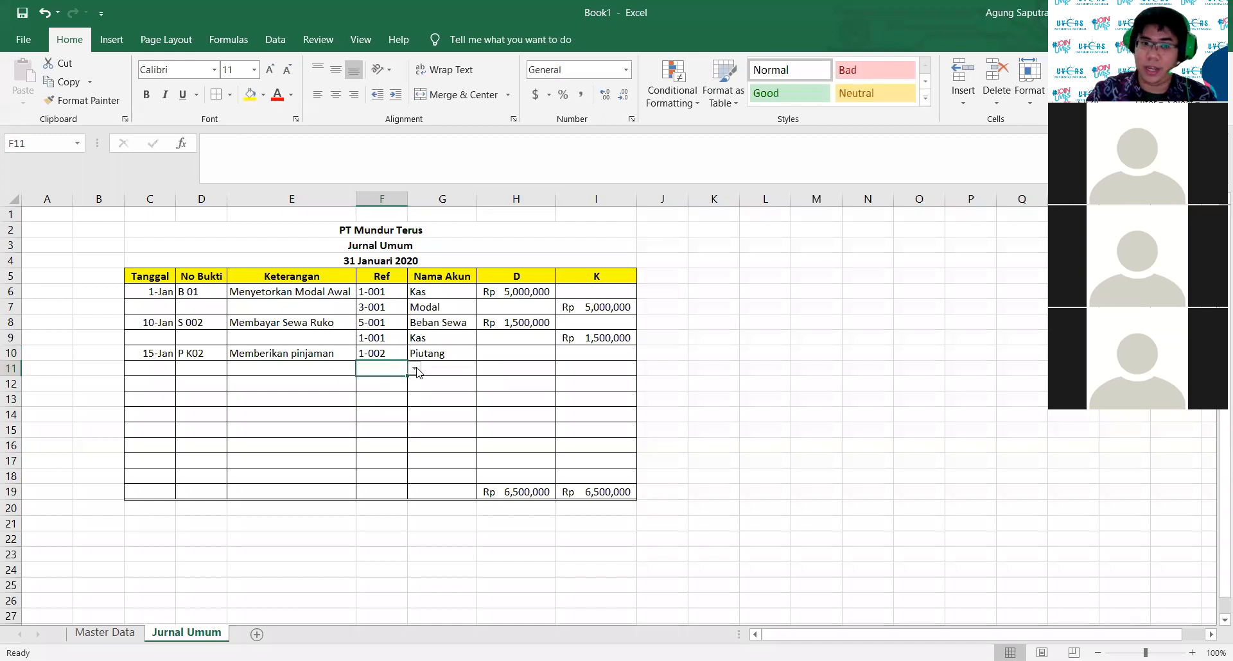
pyautogui.click(416, 371)
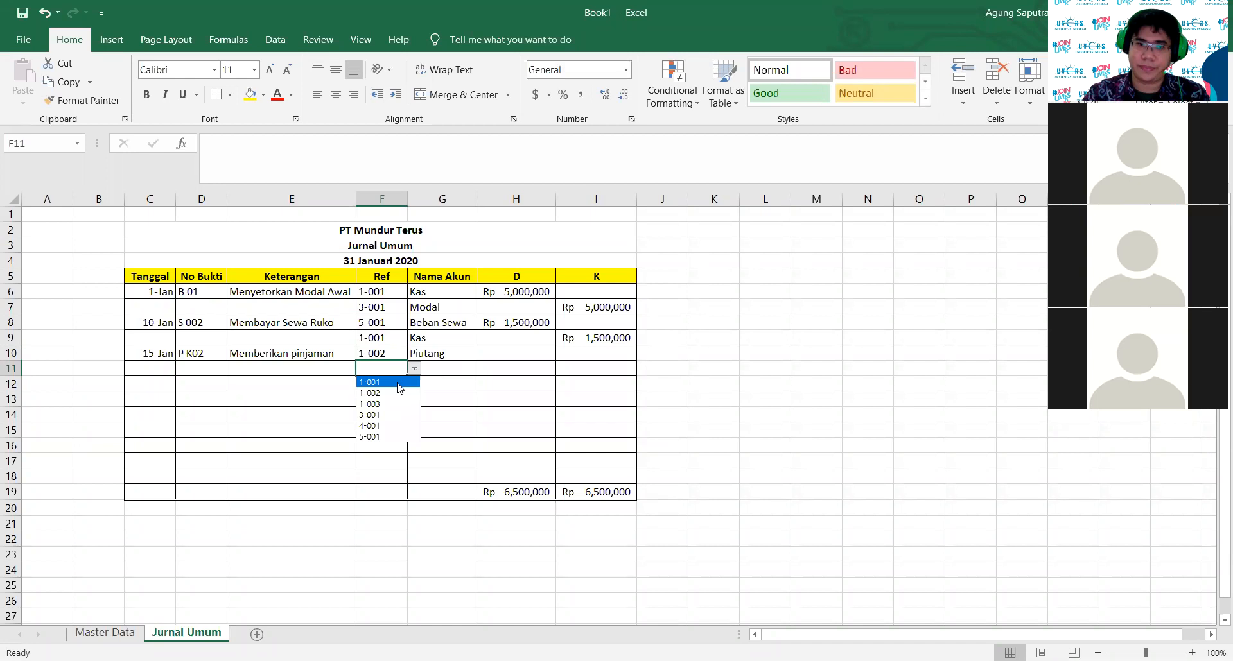
pyautogui.click(397, 383)
pyautogui.click(545, 402)
# Step: Enter 500,000 as the debit in H10 and 500,000 as the credit in I11
pyautogui.click(517, 357)
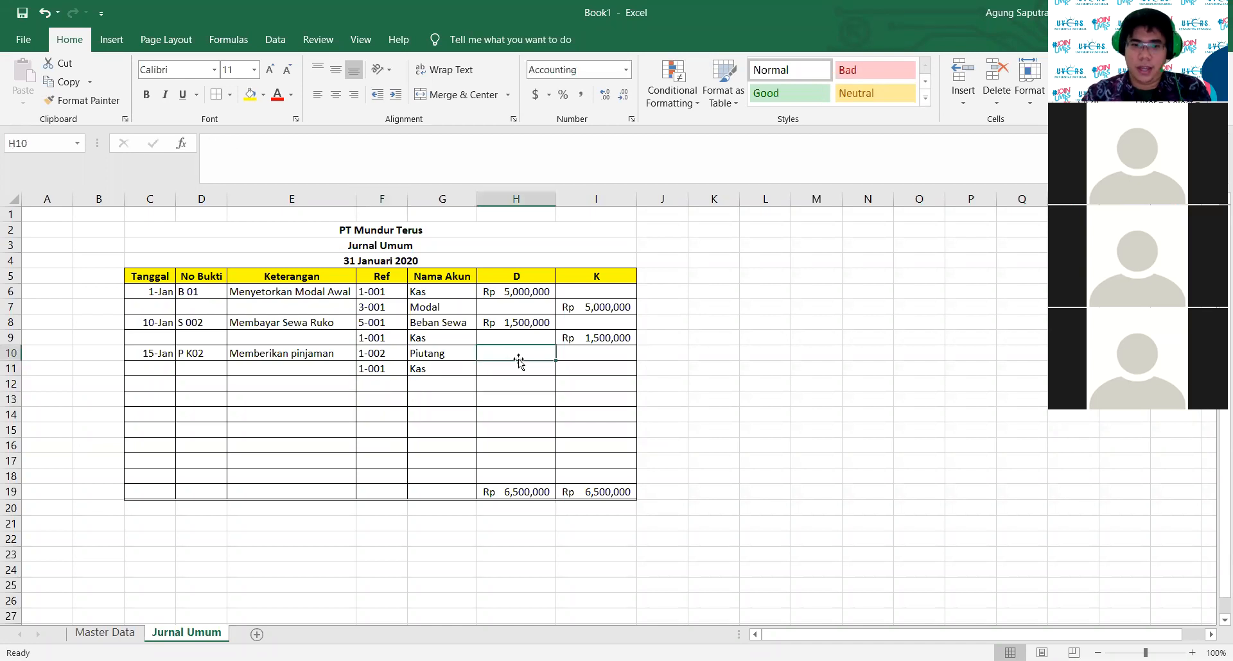
pyautogui.write('500000')
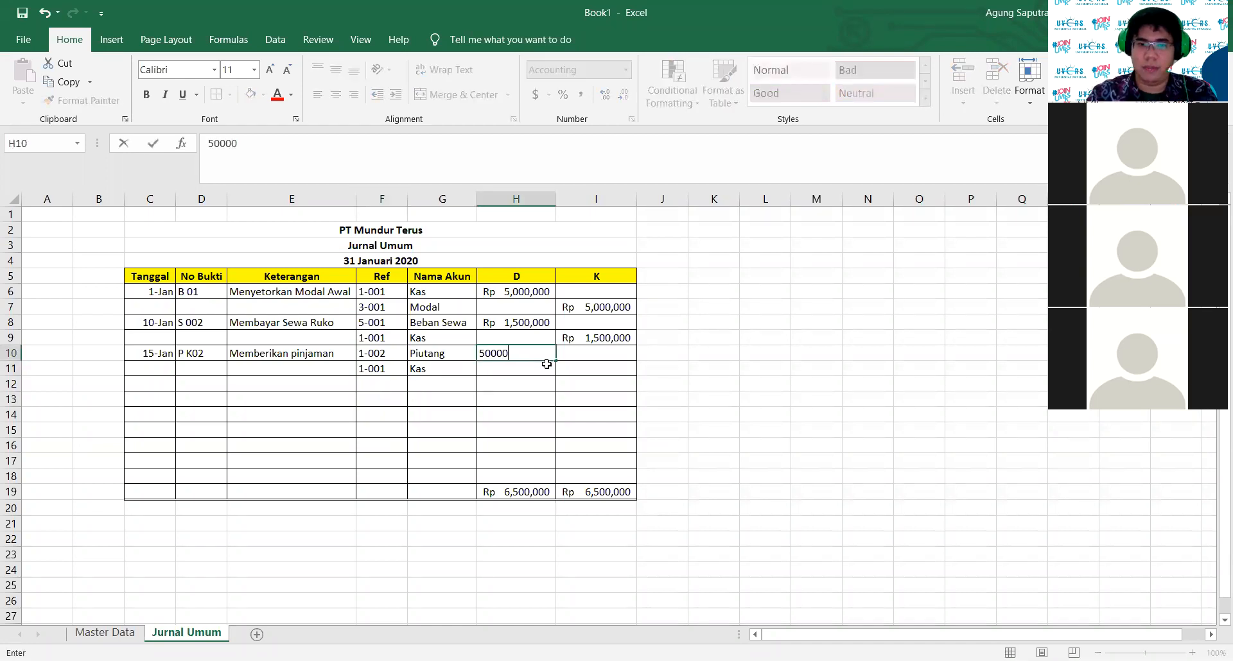
pyautogui.press('Return')
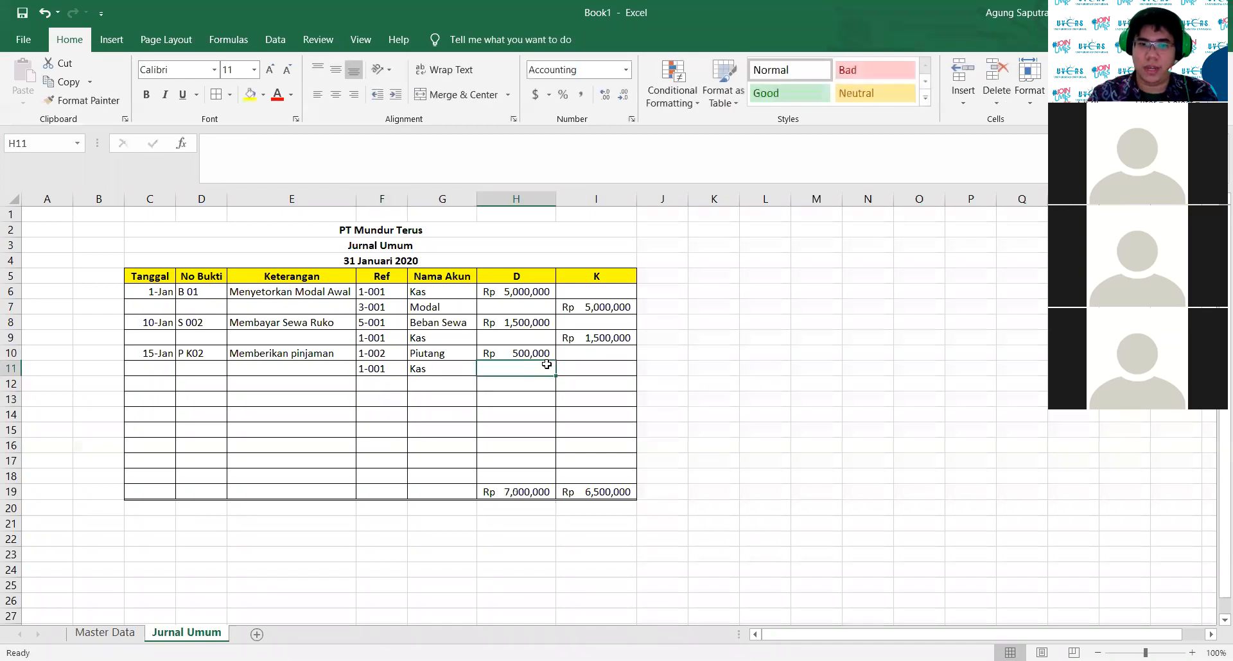
pyautogui.click(532, 491)
pyautogui.click(582, 370)
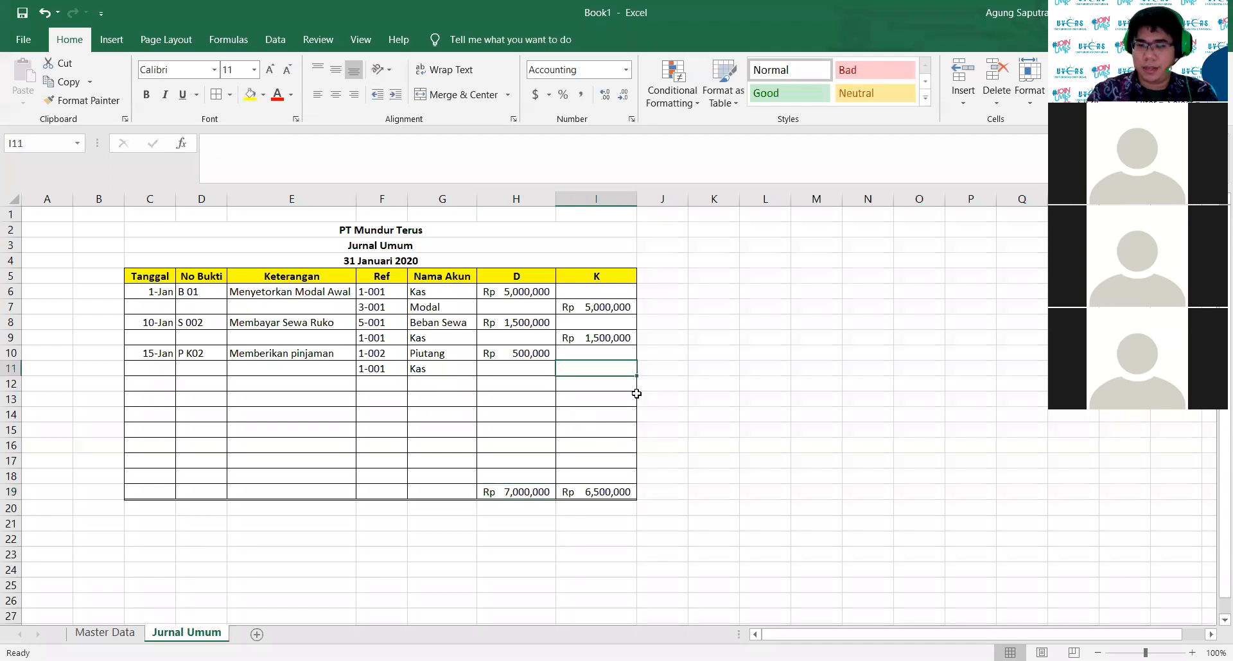
pyautogui.write('500,000')
pyautogui.press('Return')
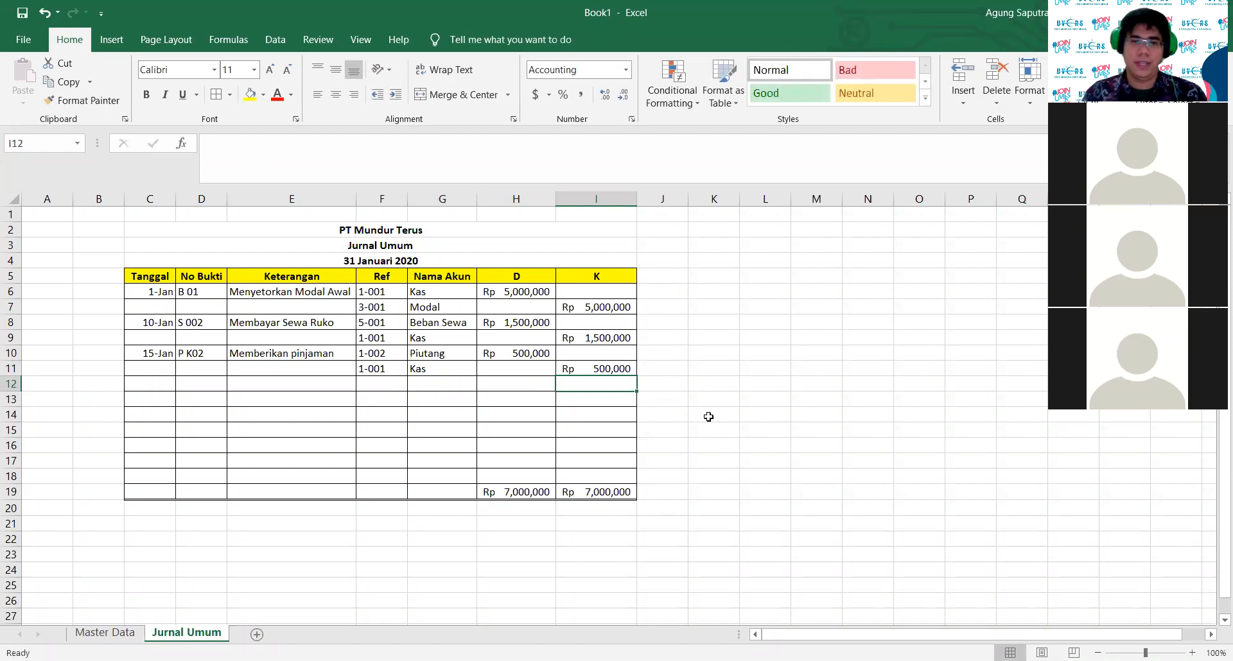
# Step: Review the chart of accounts on the Master Data sheet, including its code range and its Pos and SN cells
pyautogui.click(106, 632)
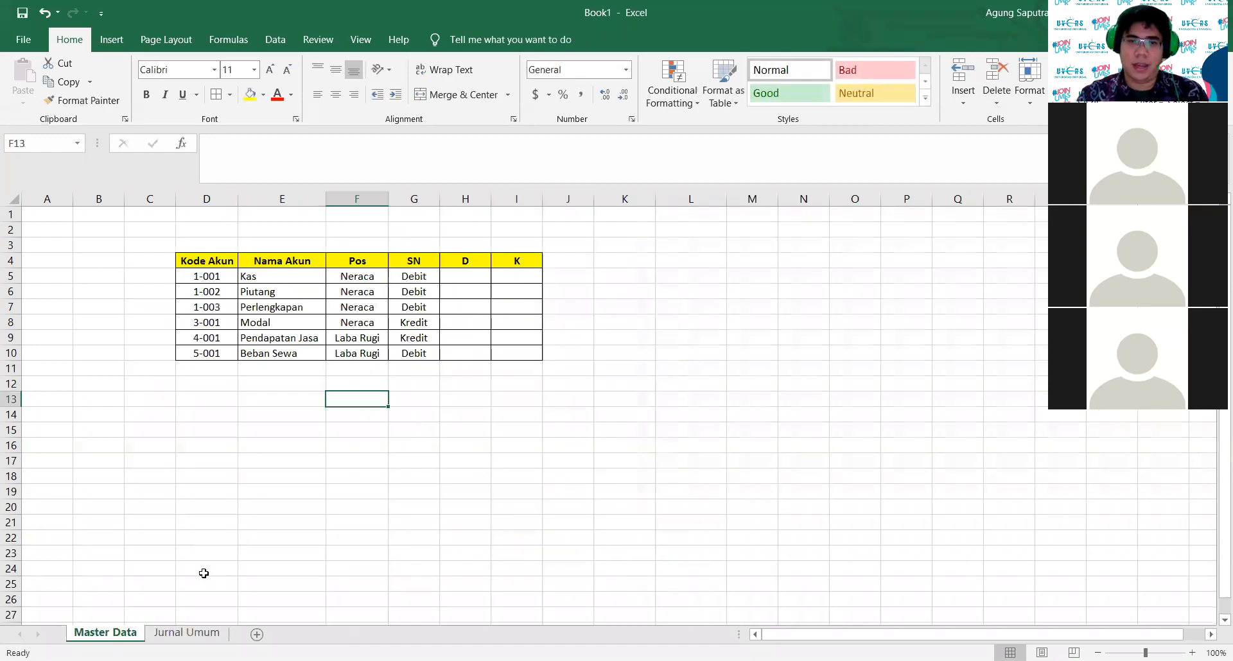
pyautogui.click(578, 370)
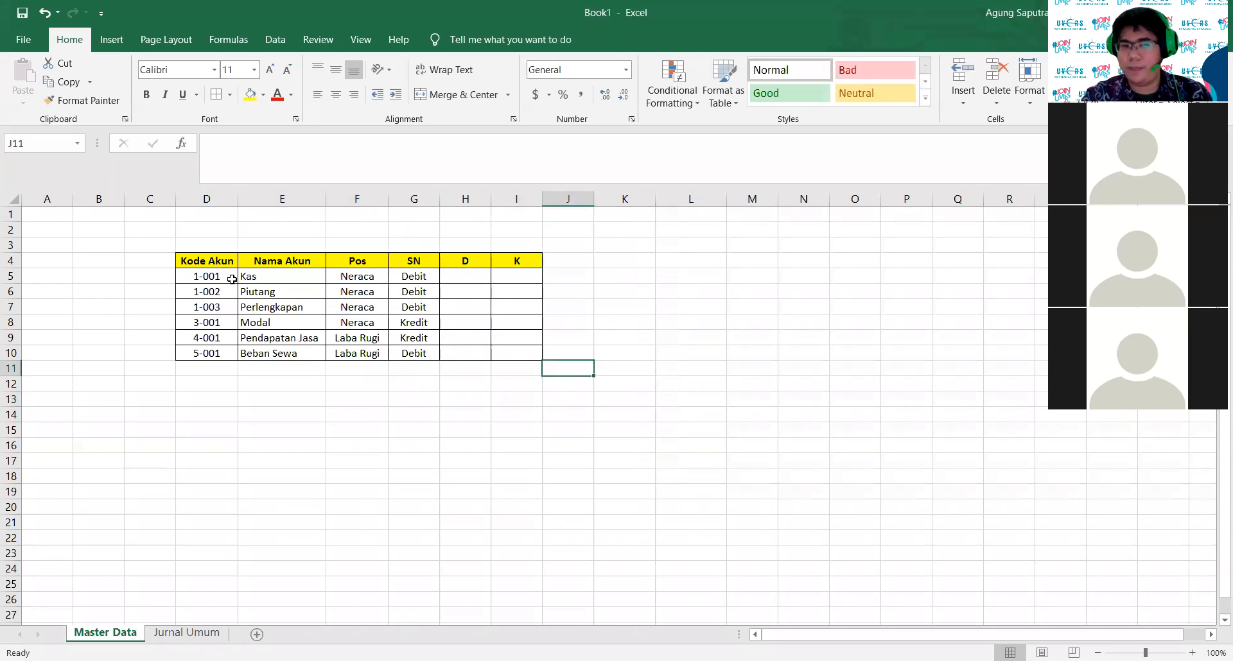
pyautogui.click(217, 276)
pyautogui.moveTo(240, 281); pyautogui.dragTo(541, 615)
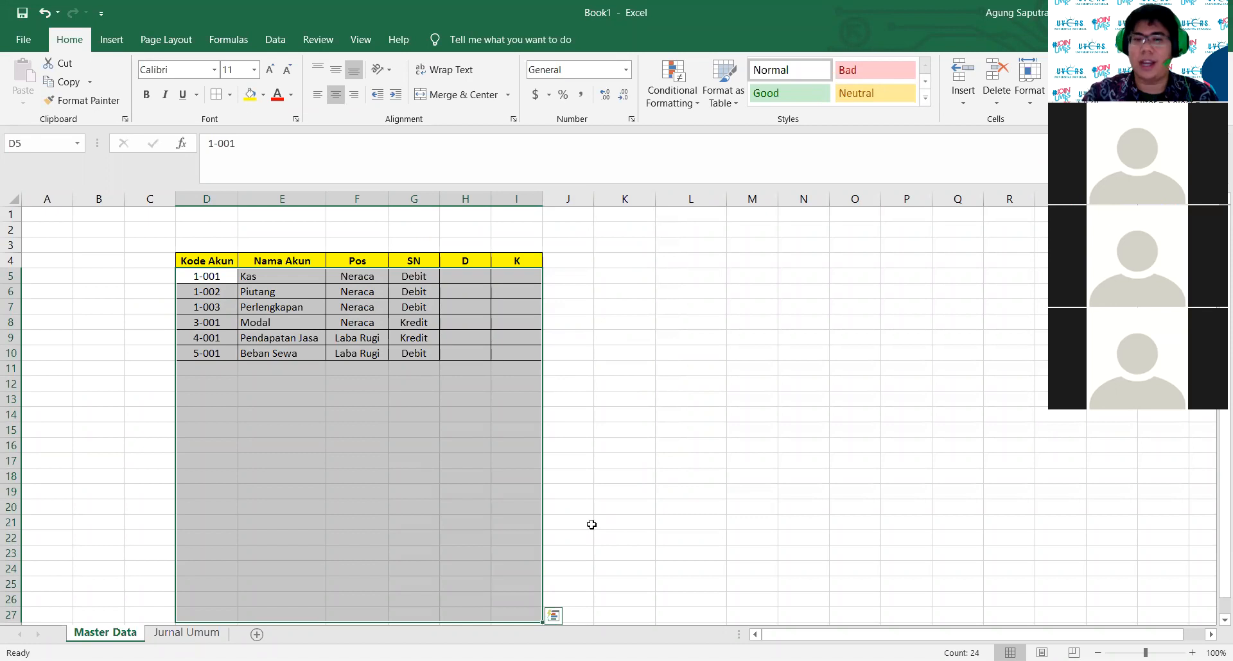
pyautogui.click(657, 487)
pyautogui.moveTo(207, 261); pyautogui.dragTo(523, 353)
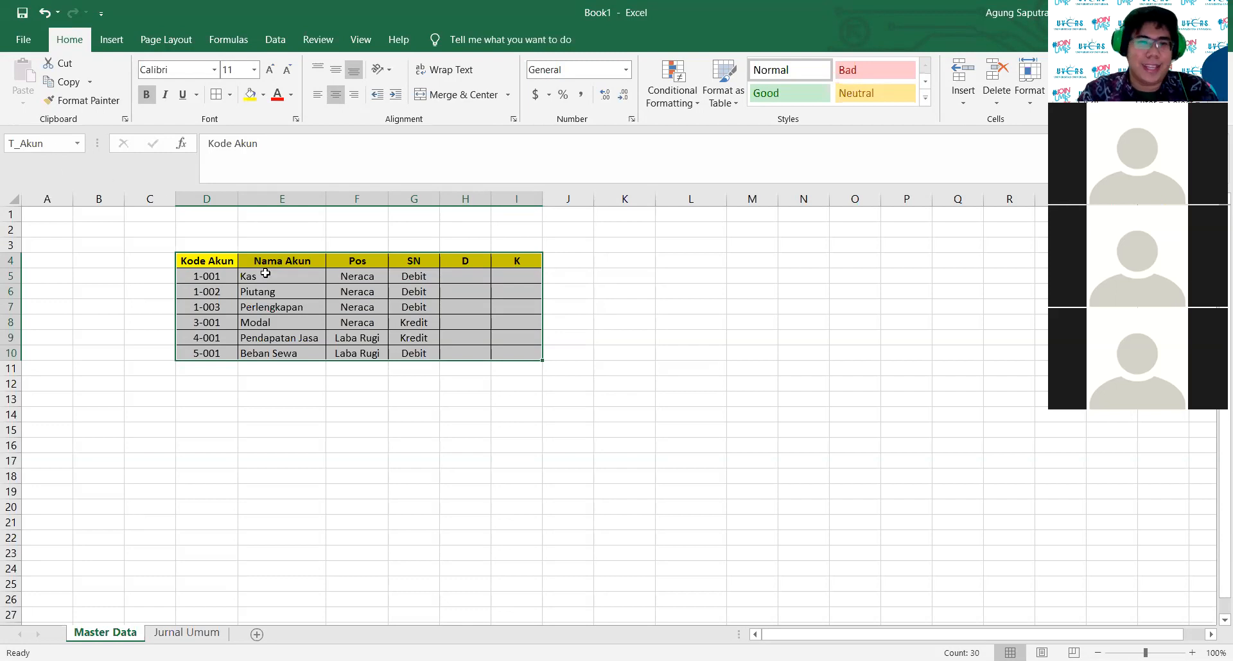
pyautogui.click(556, 309)
pyautogui.moveTo(216, 277); pyautogui.dragTo(206, 353)
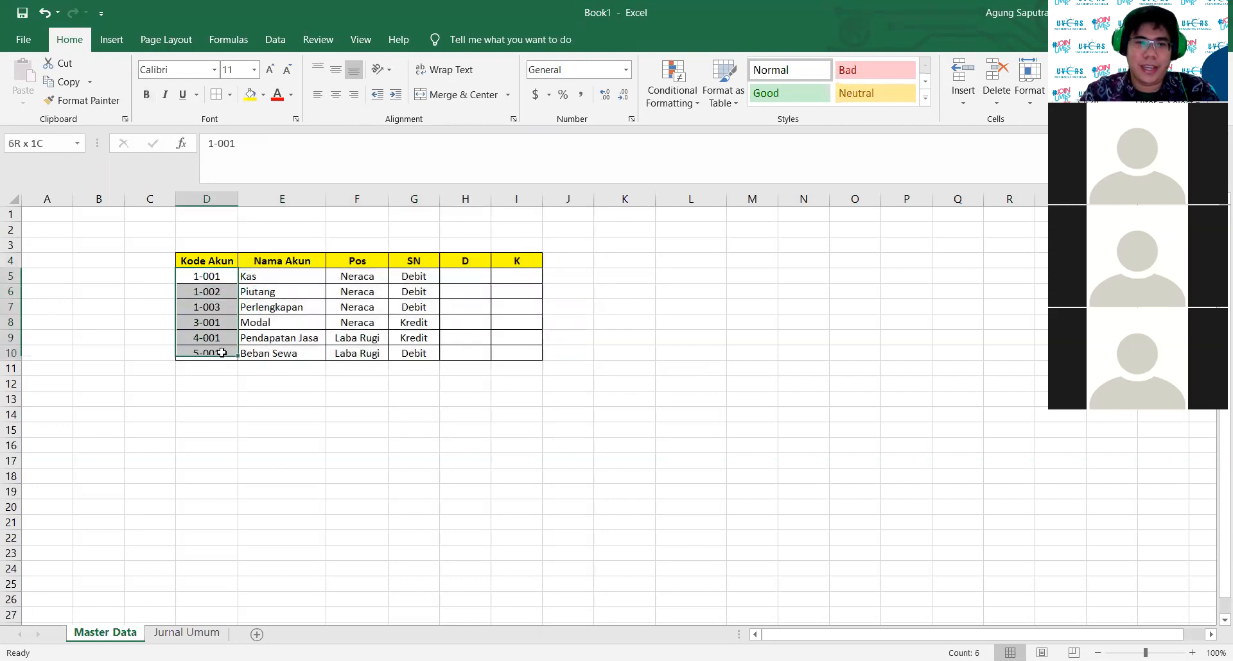
pyautogui.click(690, 276)
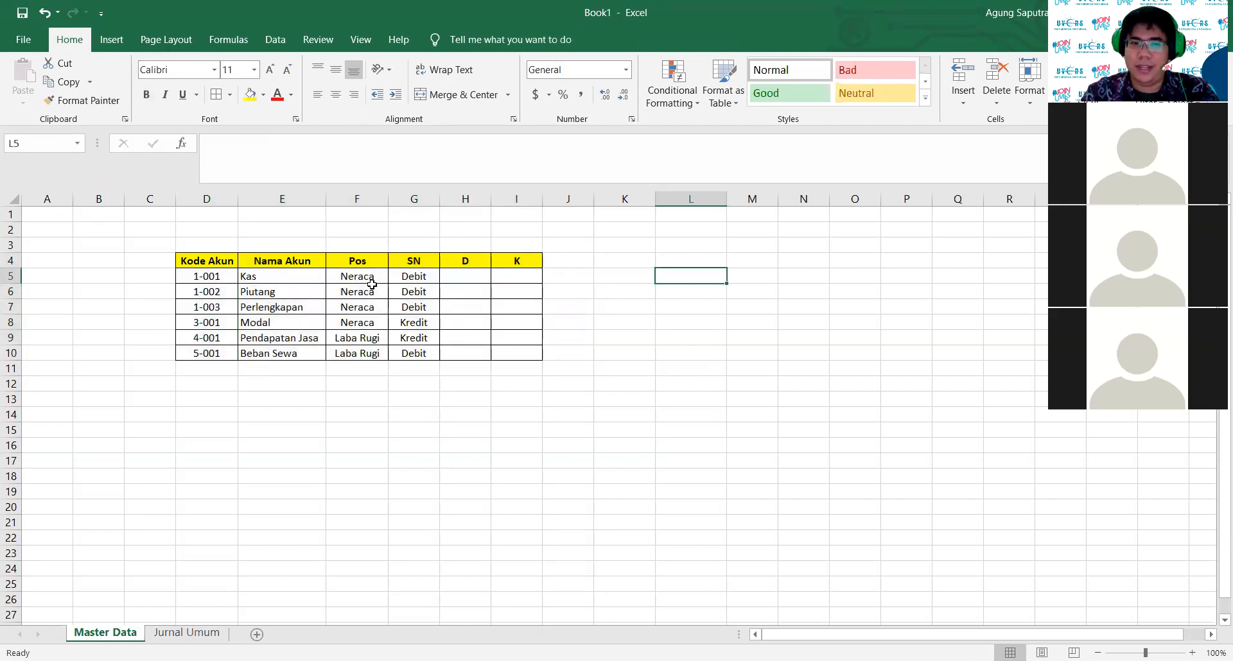
pyautogui.click(357, 276)
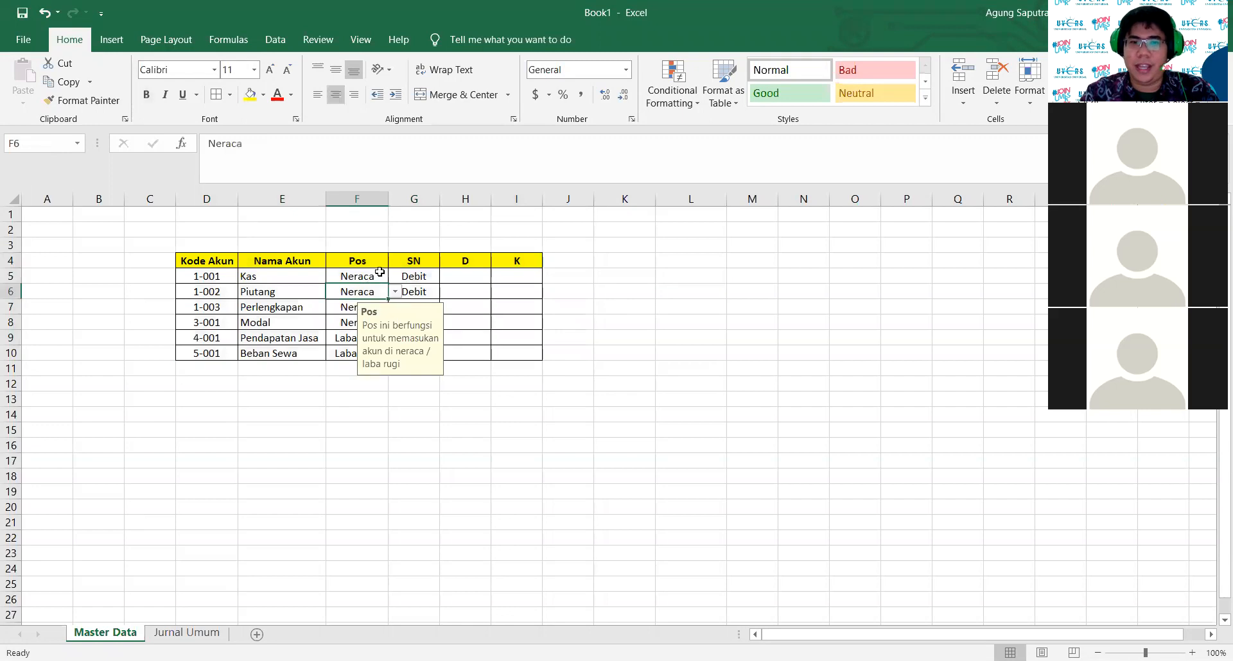
pyautogui.click(427, 275)
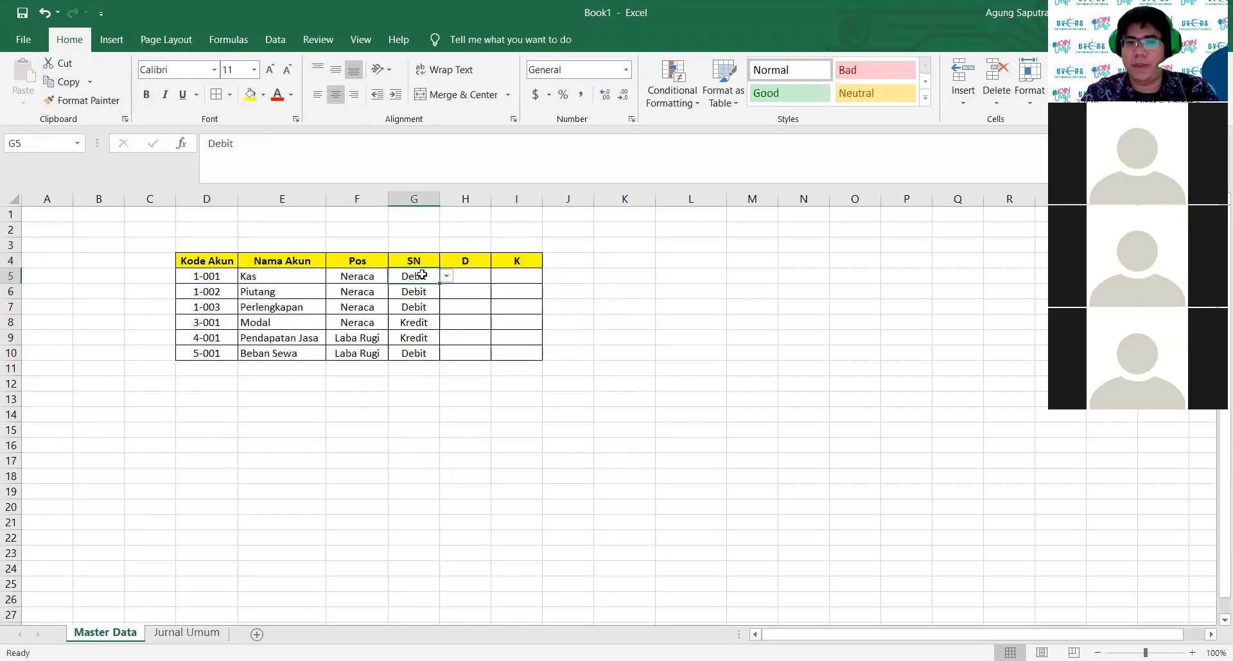
# Step: Examine the account name lookup formulas in column G of the Jurnal Umum sheet, in both filled and empty rows
pyautogui.click(186, 633)
pyautogui.click(443, 292)
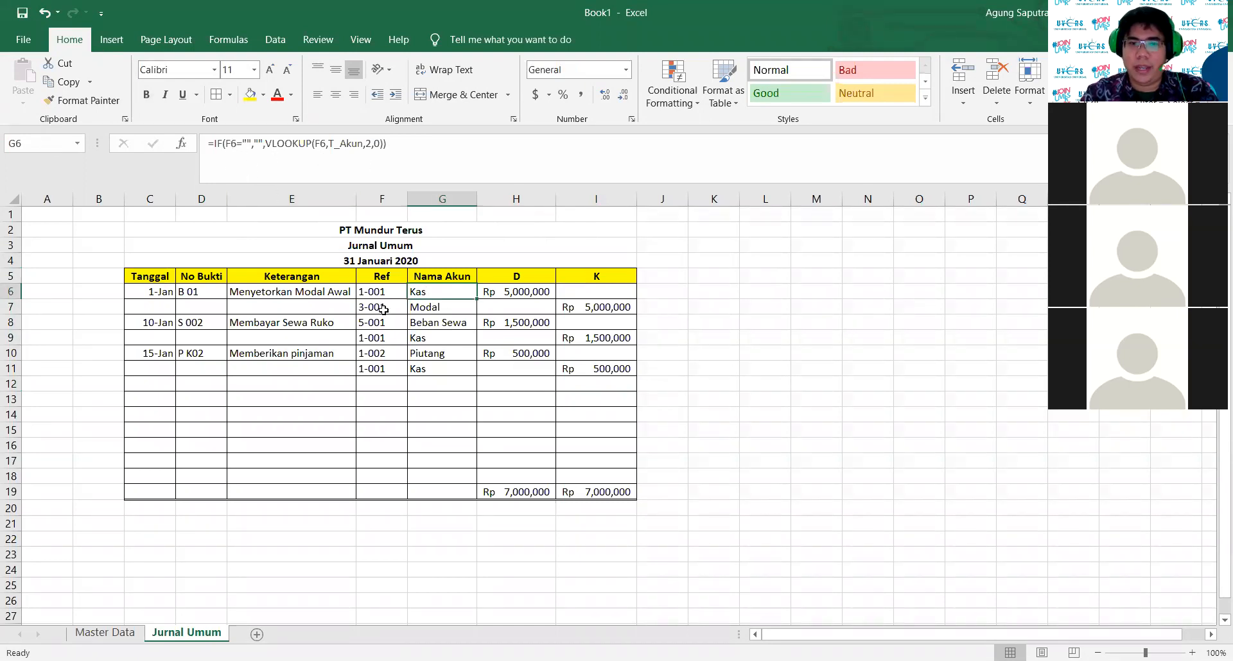
pyautogui.moveTo(438, 386); pyautogui.dragTo(449, 461)
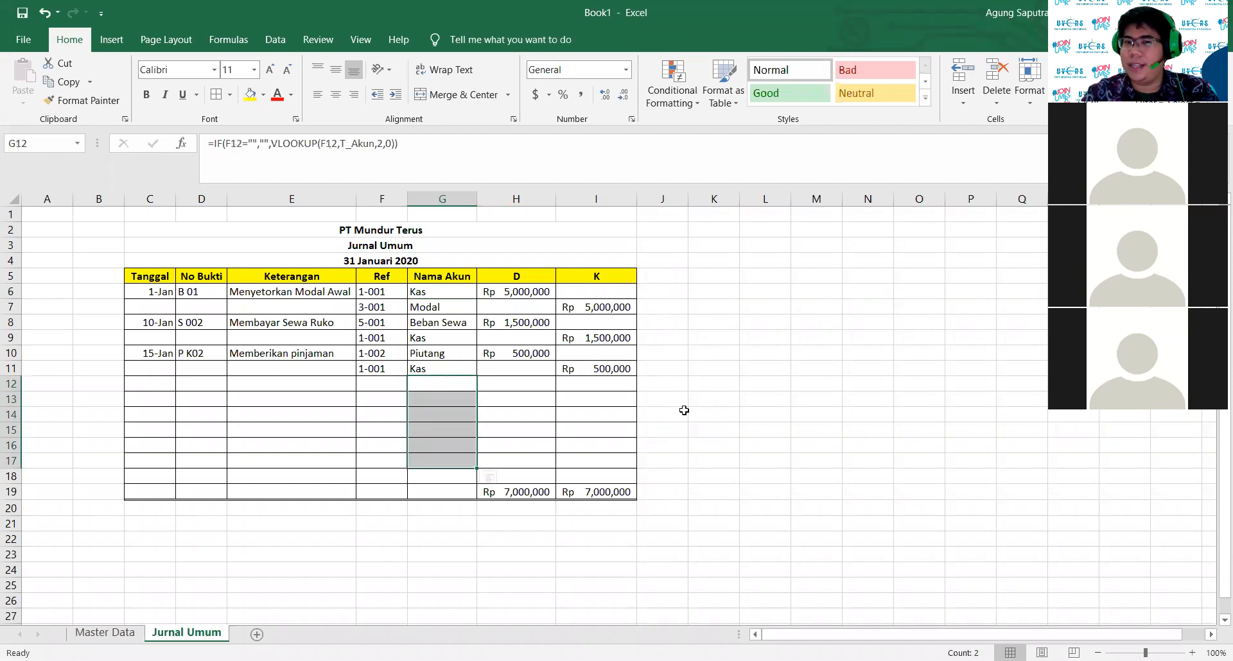
pyautogui.moveTo(379, 397); pyautogui.dragTo(380, 430)
pyautogui.moveTo(434, 387); pyautogui.dragTo(440, 447)
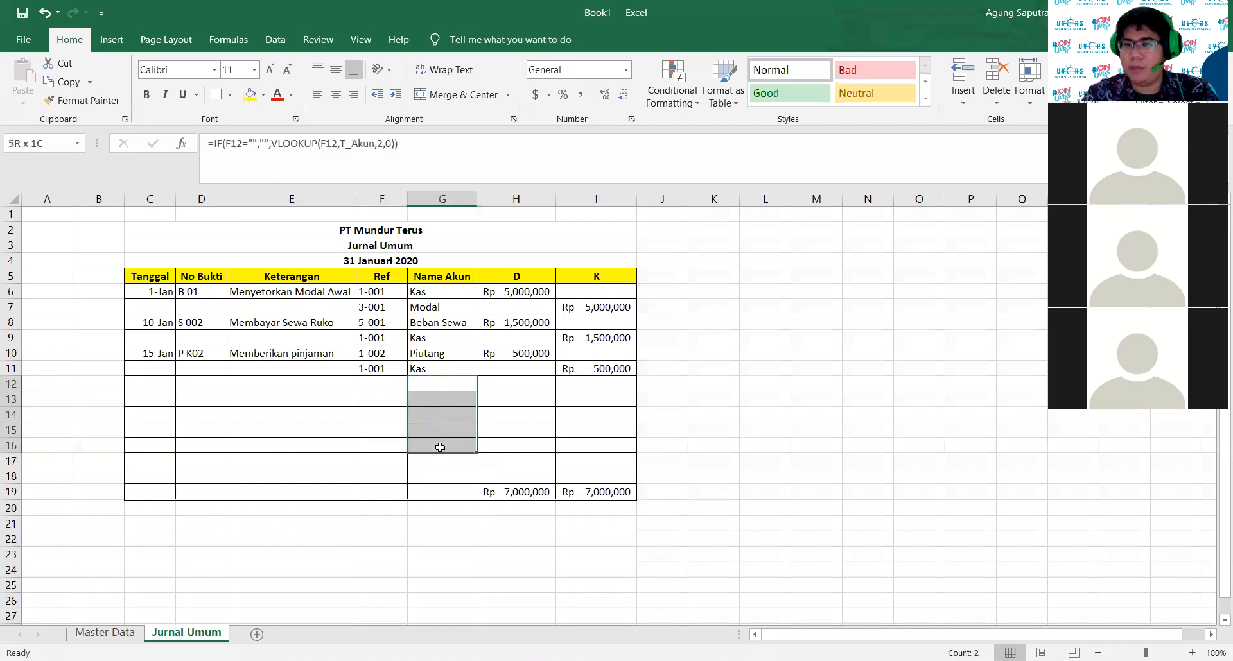
pyautogui.click(657, 386)
pyautogui.moveTo(432, 294); pyautogui.dragTo(435, 354)
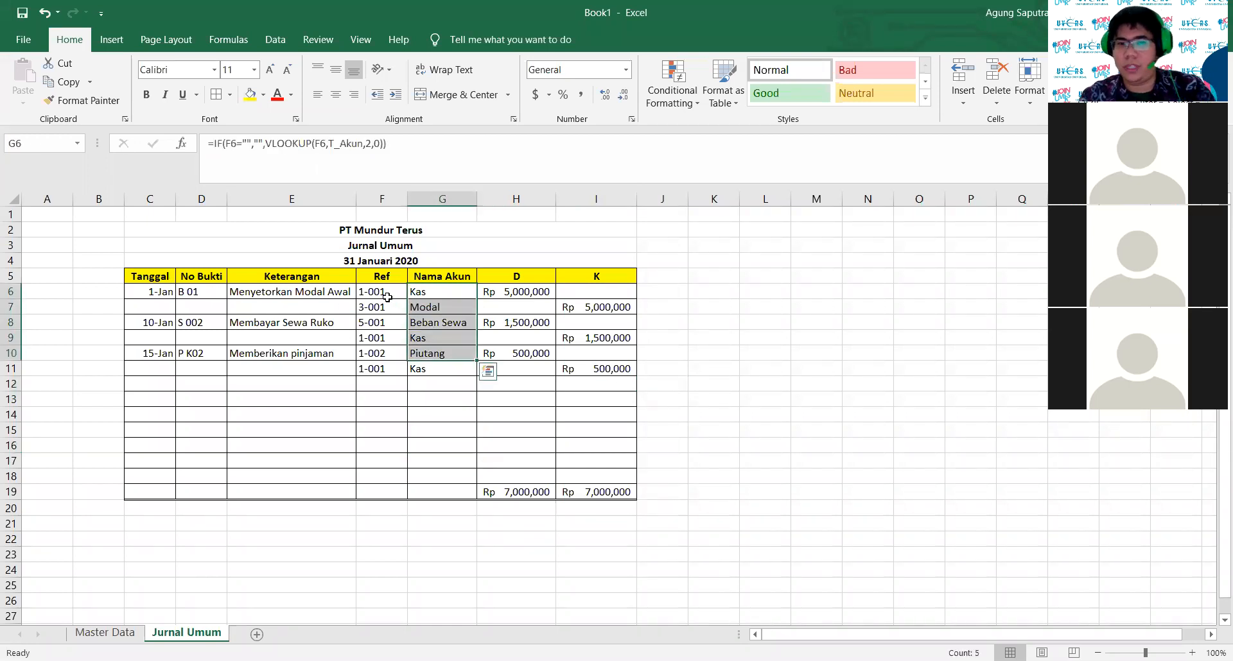
pyautogui.click(714, 307)
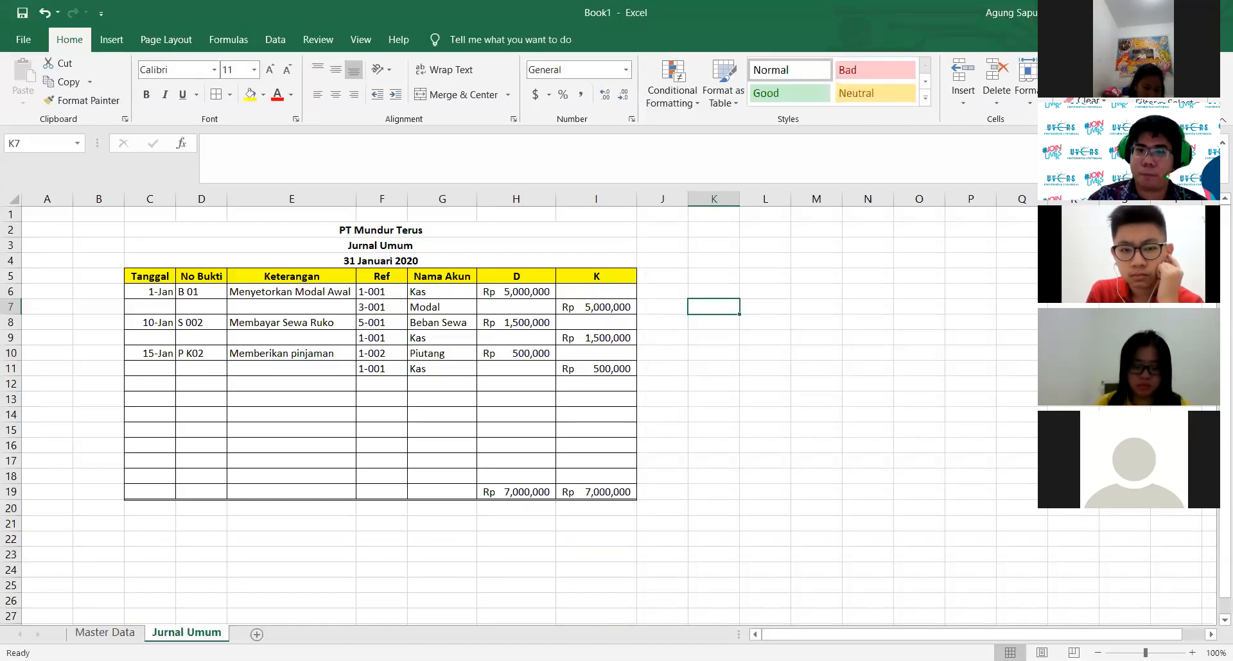
# Step: Try bold, italic and underline formatting on the description in E6
pyautogui.click(988, 12)
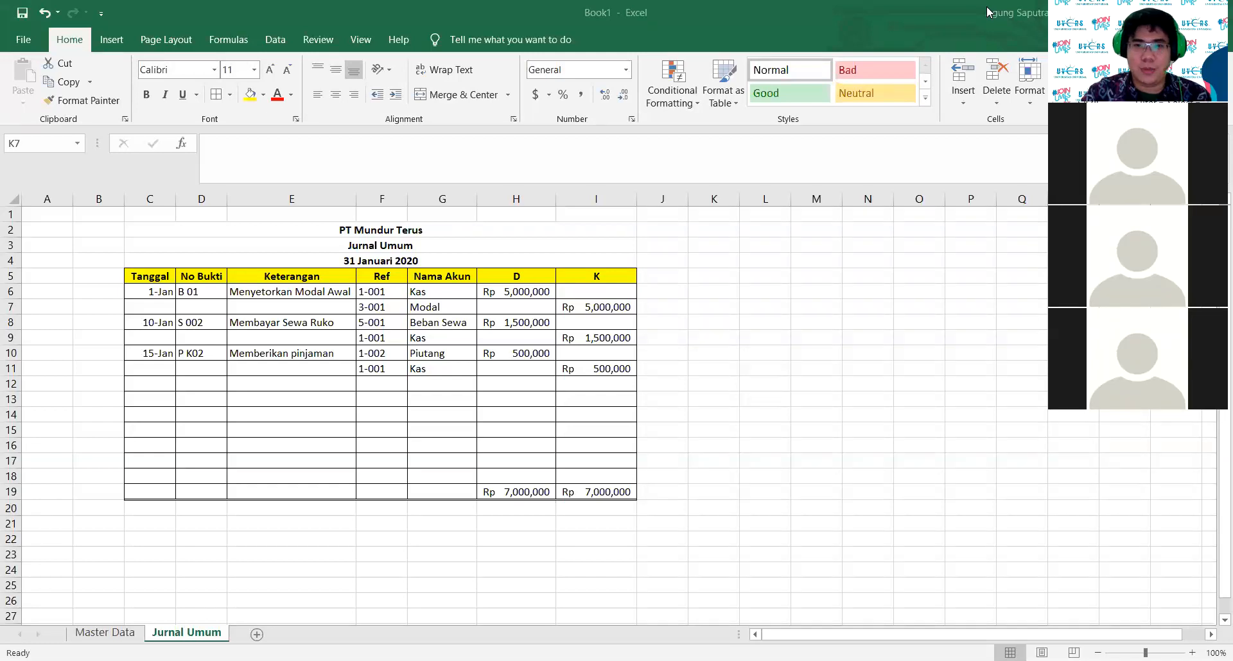
pyautogui.click(247, 294)
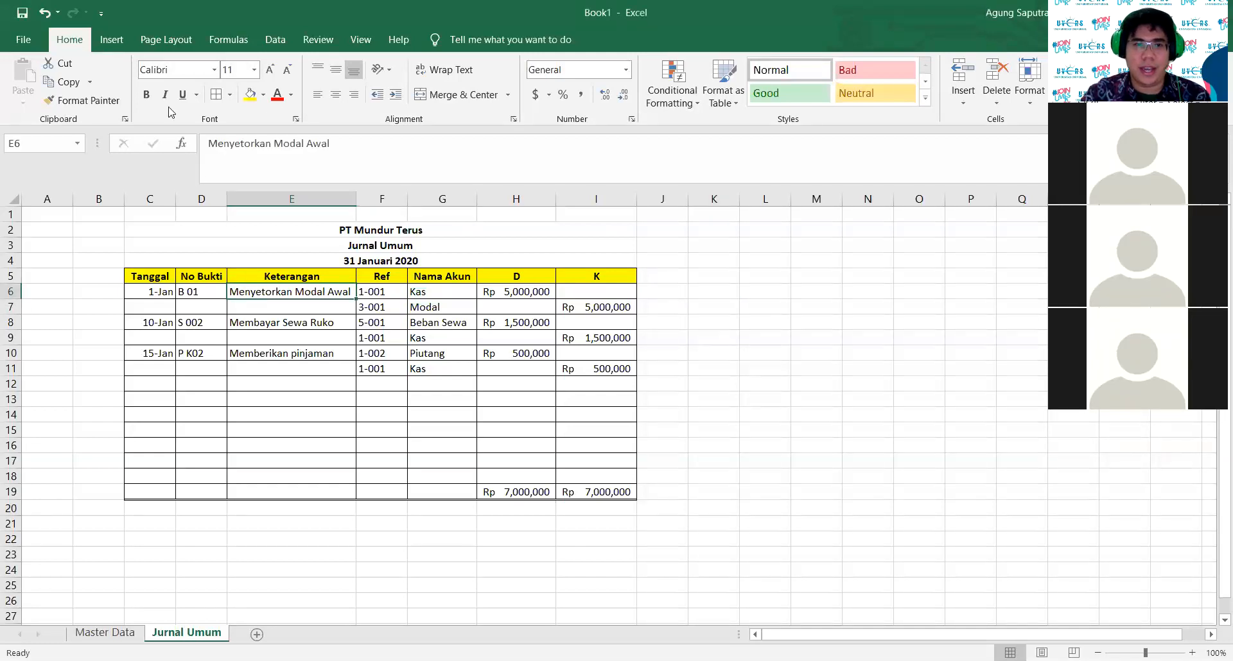
pyautogui.click(146, 97)
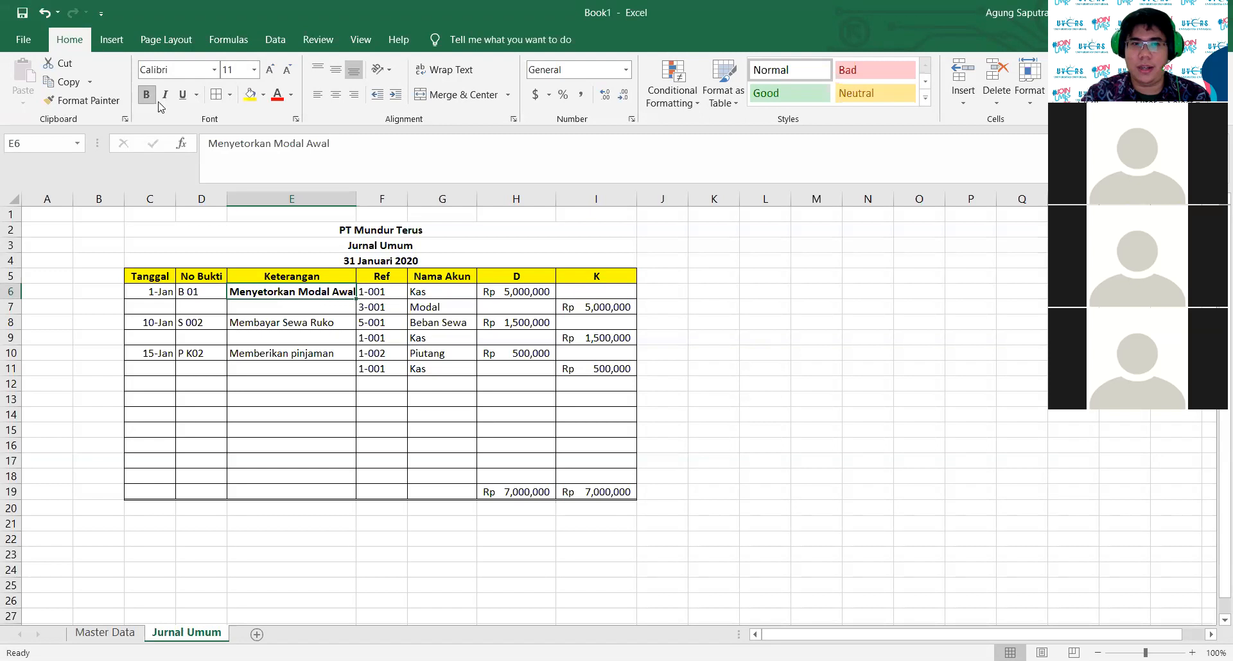
pyautogui.click(166, 95)
pyautogui.click(183, 95)
pyautogui.click(183, 95)
pyautogui.click(165, 95)
pyautogui.click(147, 95)
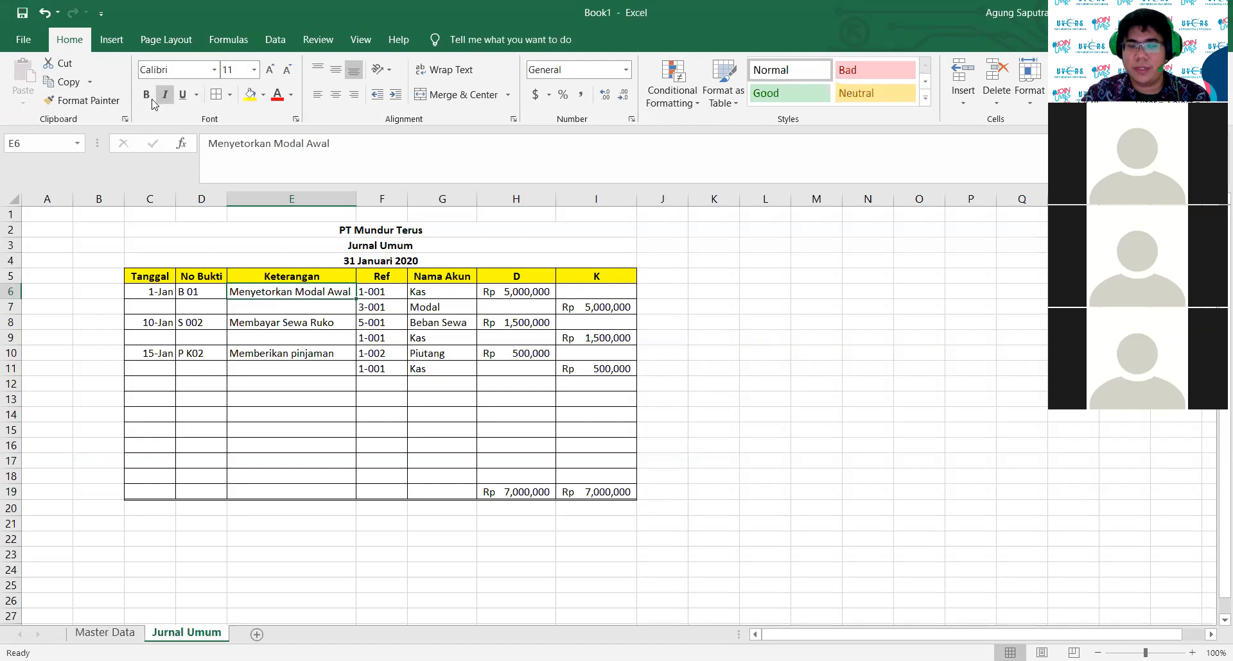
pyautogui.click(662, 229)
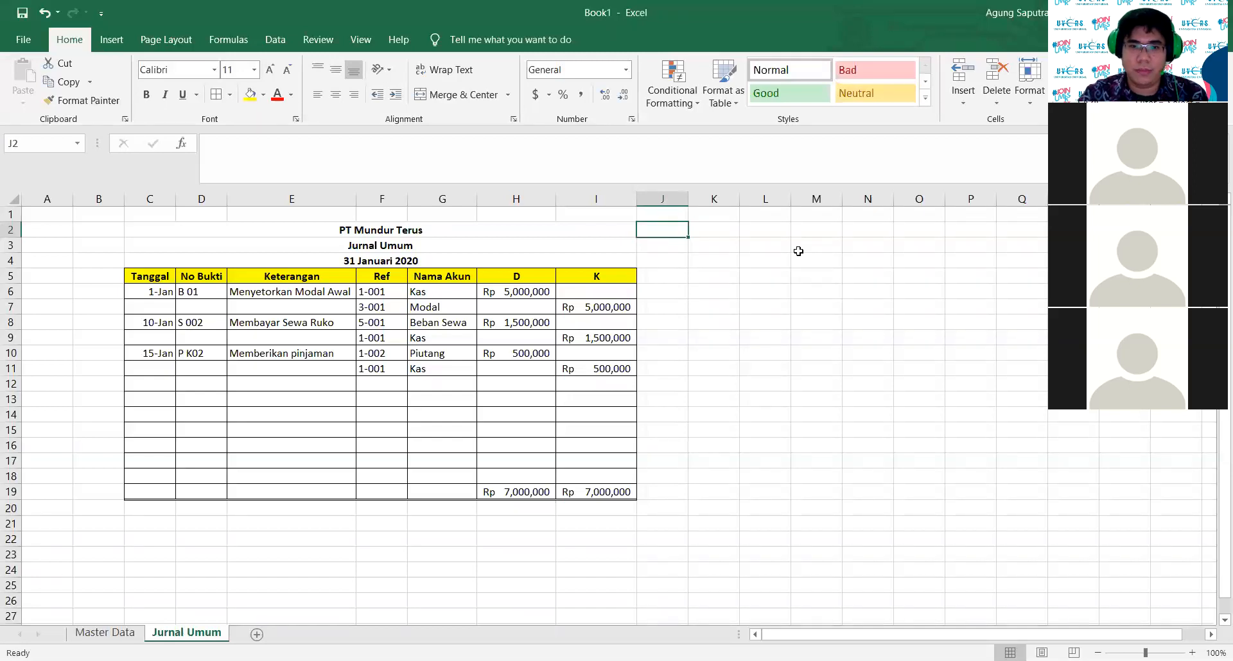
pyautogui.hotkey('alt', 'Tab')
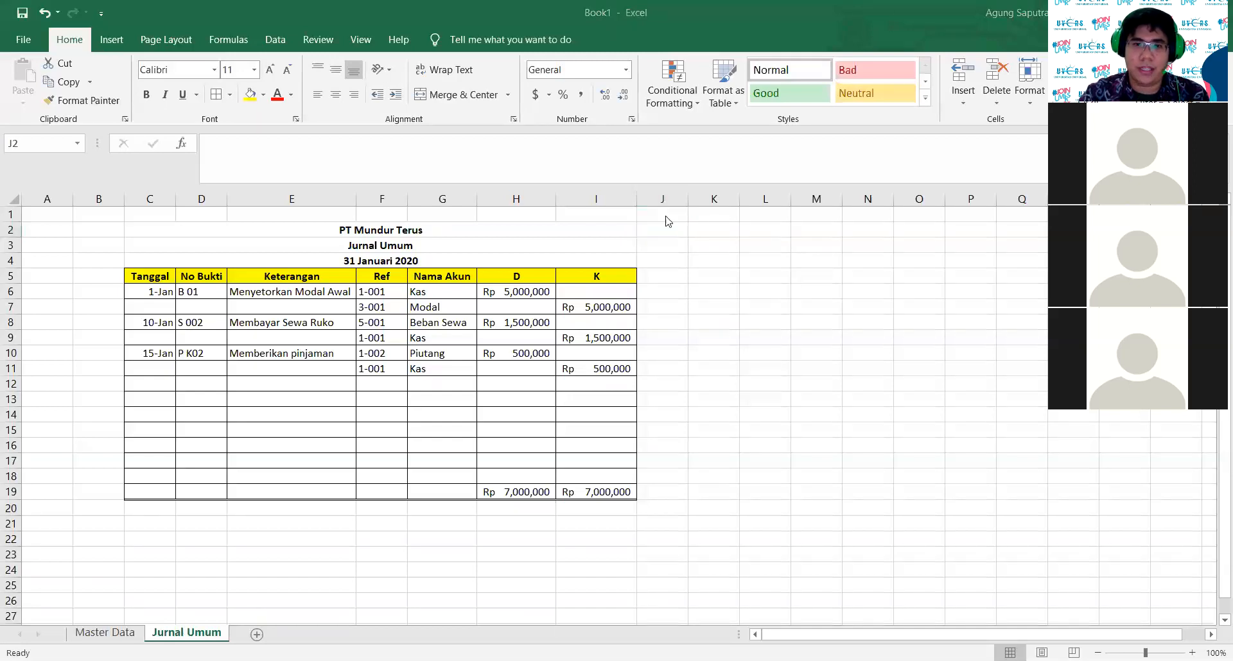
pyautogui.hotkey('alt', 'Tab')
# Step: Inspect the list validation of F6 and its source range KodeAkun on the Master Data sheet
pyautogui.click(383, 295)
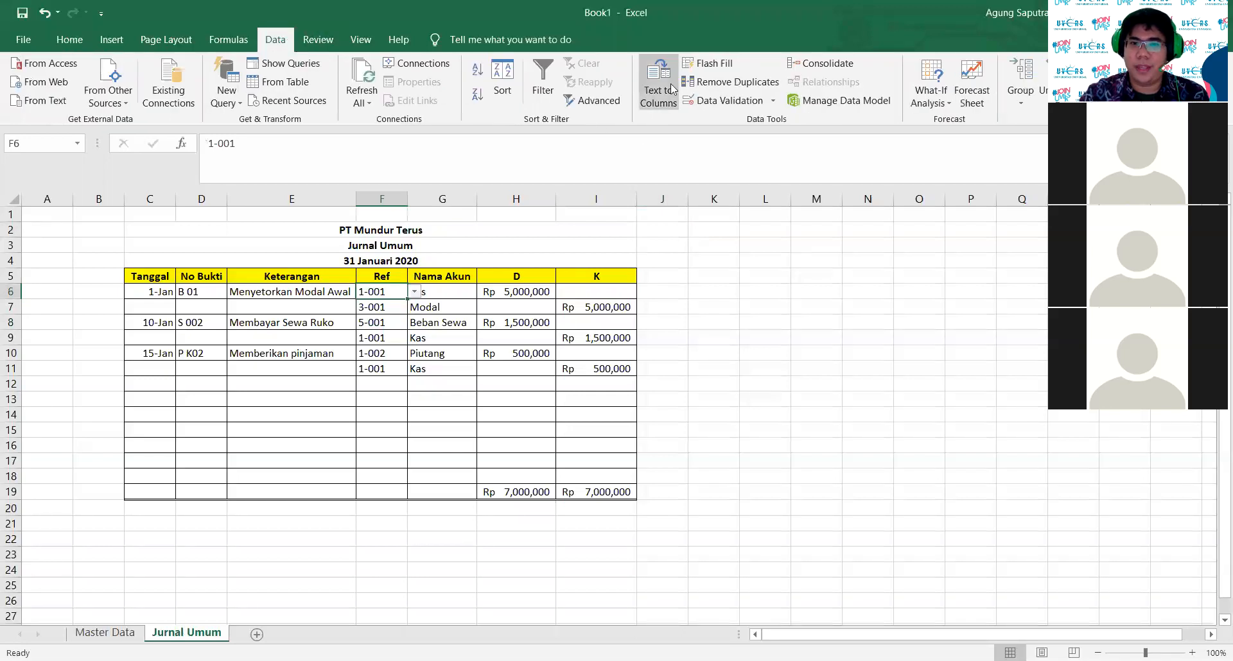
pyautogui.click(722, 101)
pyautogui.click(459, 227)
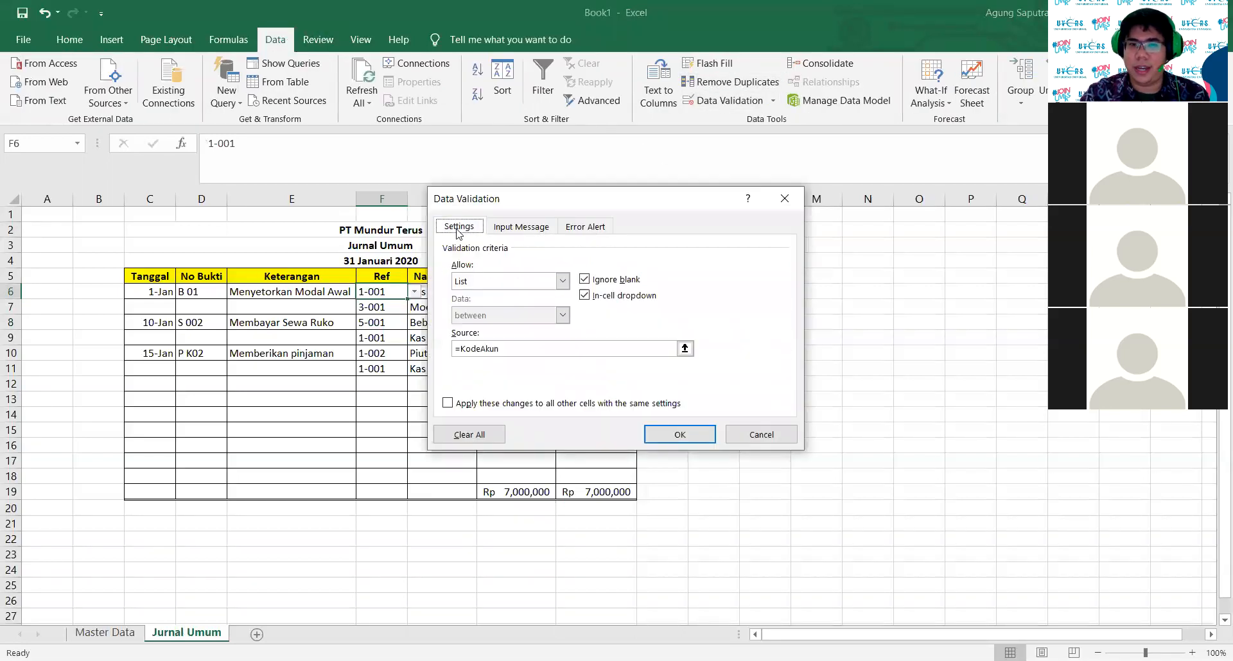
pyautogui.click(507, 349)
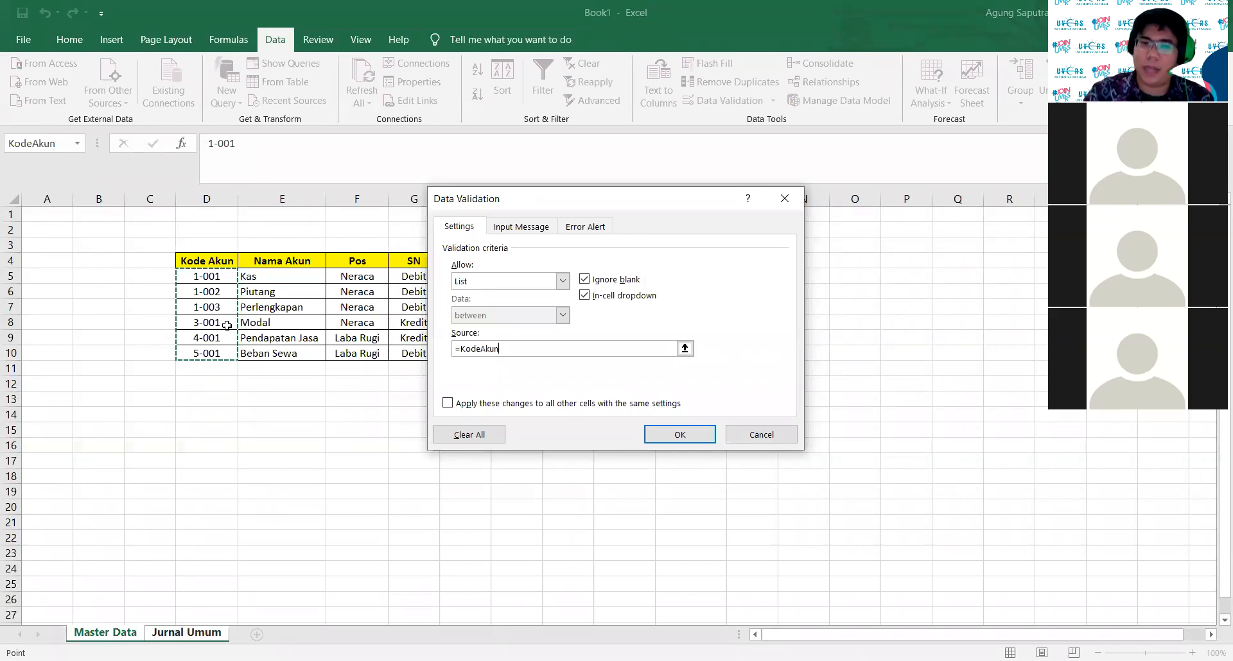
pyautogui.click(736, 444)
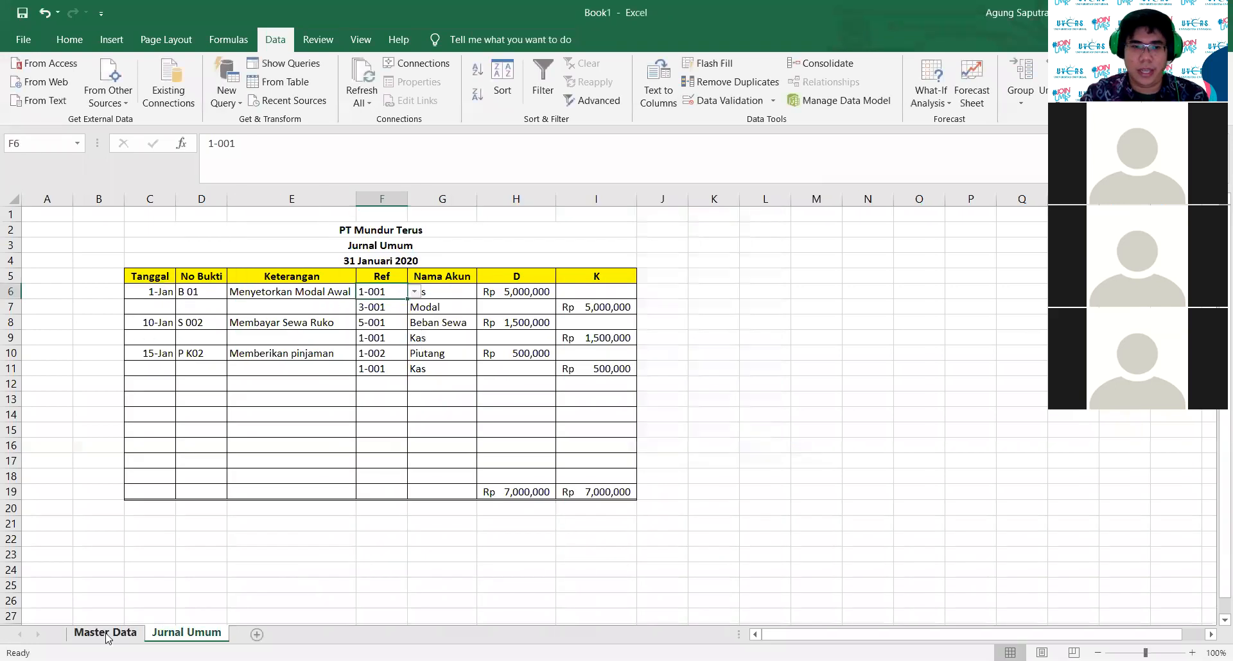
pyautogui.click(107, 635)
pyautogui.moveTo(204, 276); pyautogui.dragTo(206, 354)
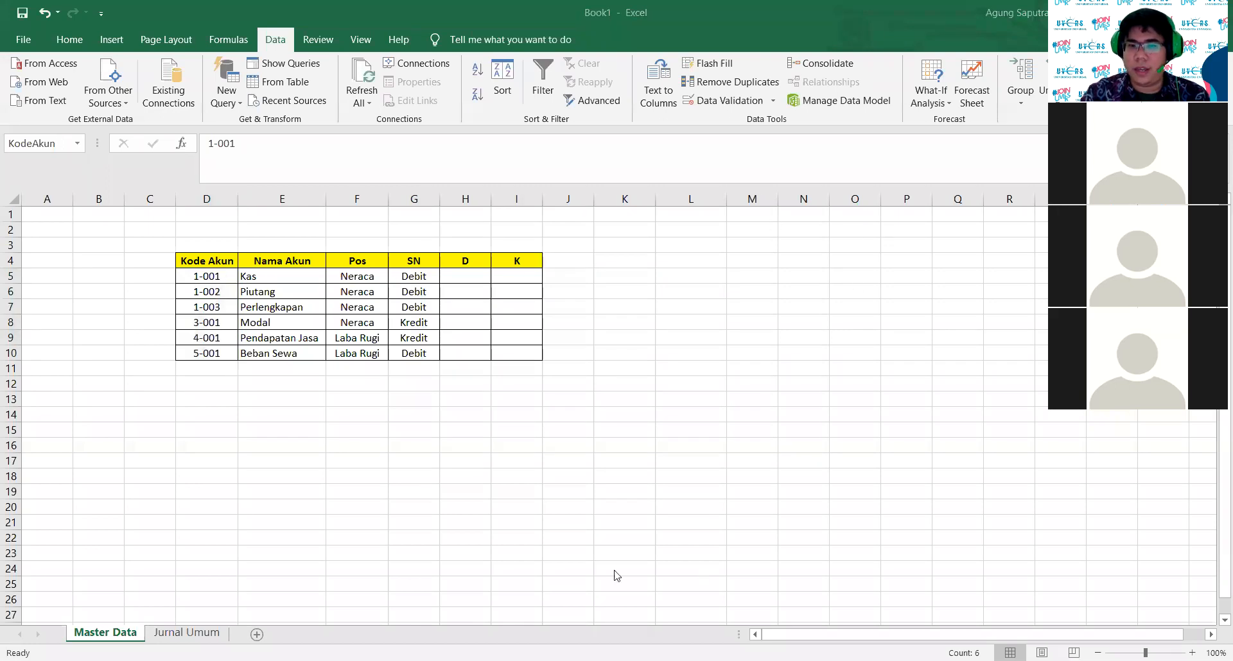
# Step: Return to the Jurnal Umum sheet and check the debit total formula in H19
pyautogui.click(173, 635)
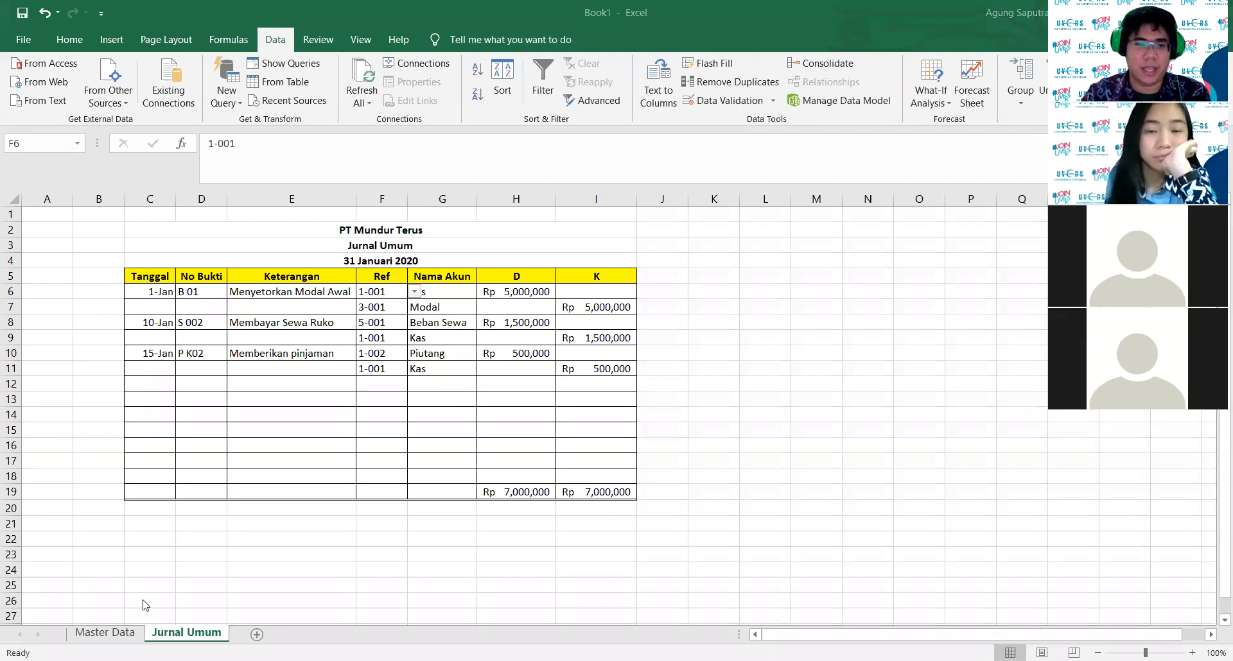
pyautogui.click(106, 635)
pyautogui.click(188, 634)
pyautogui.click(528, 488)
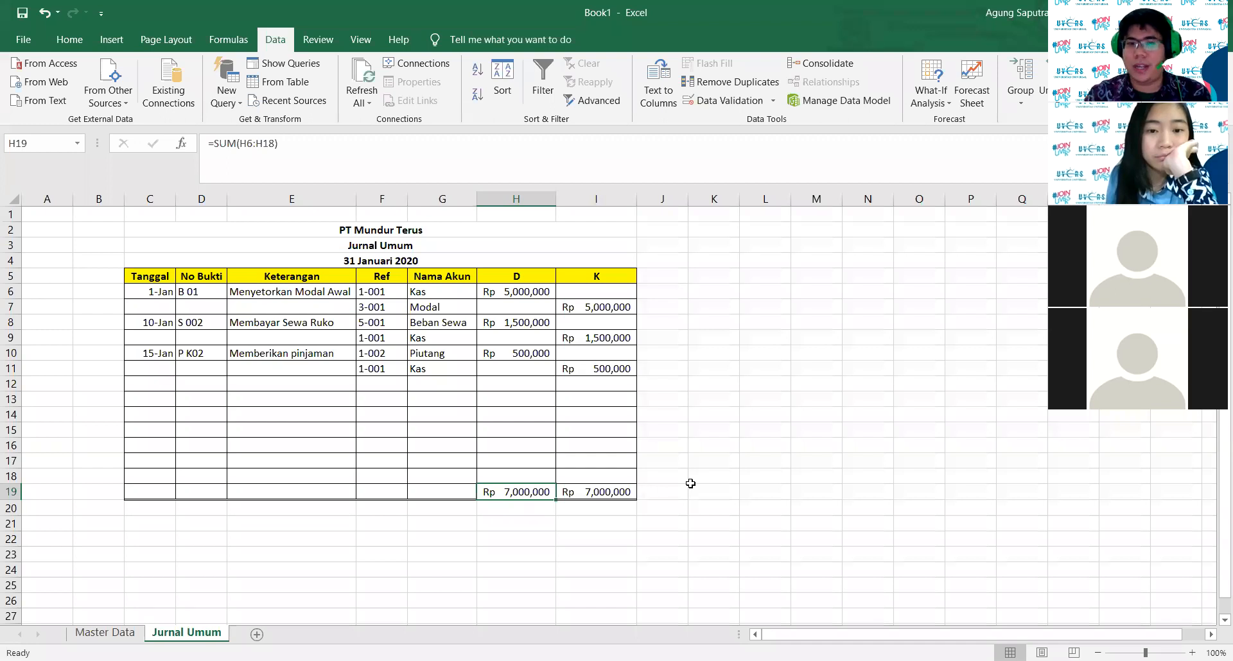
# Step: Check the range summed in H19 and enter a test debit of 500 in H13 of the Jurnal Umum sheet
pyautogui.click(239, 154)
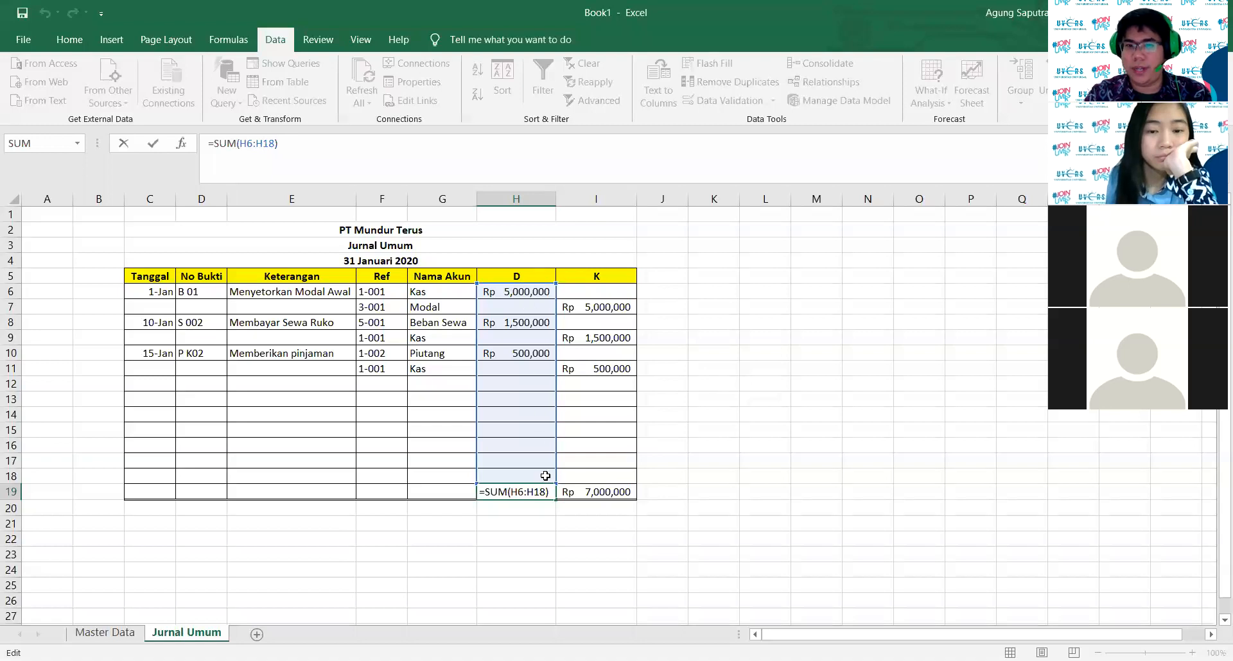
pyautogui.click(726, 433)
pyautogui.click(551, 401)
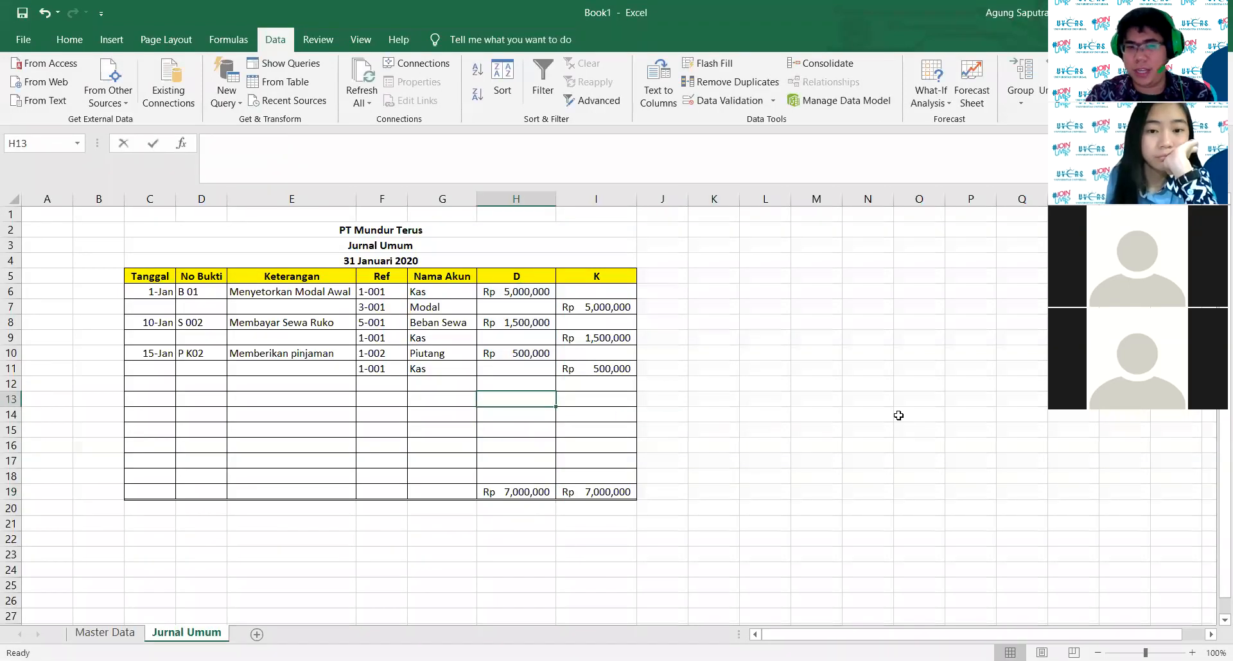
pyautogui.write('500')
pyautogui.press('Return')
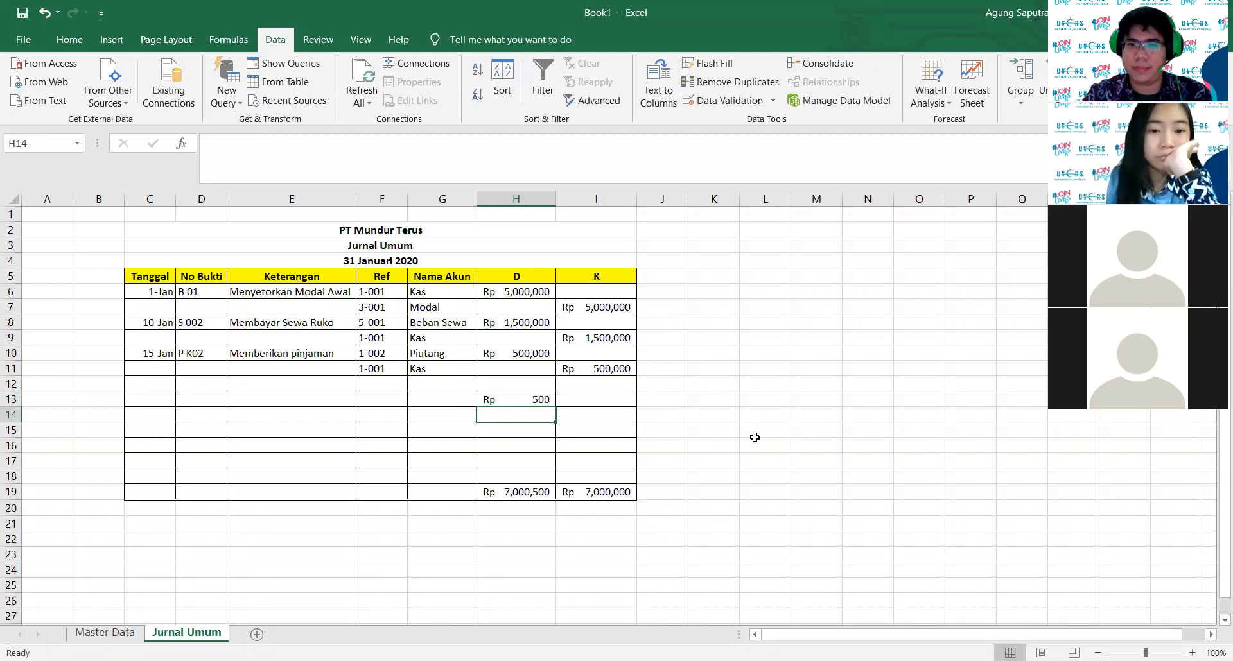
pyautogui.click(845, 351)
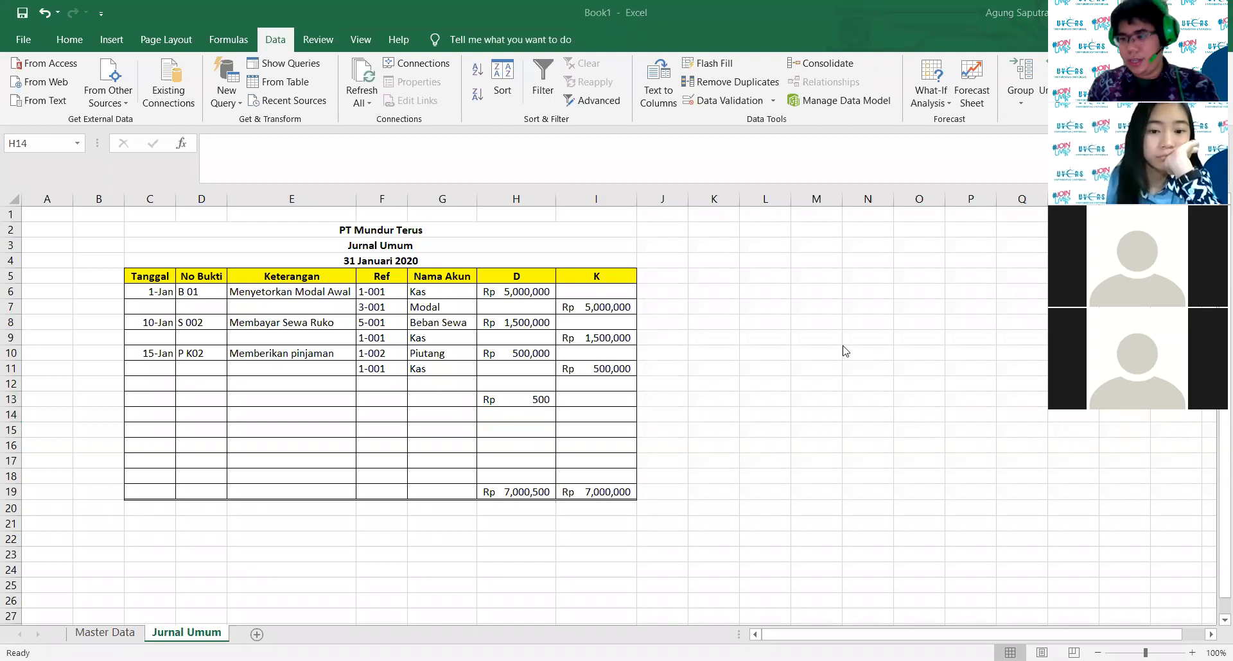
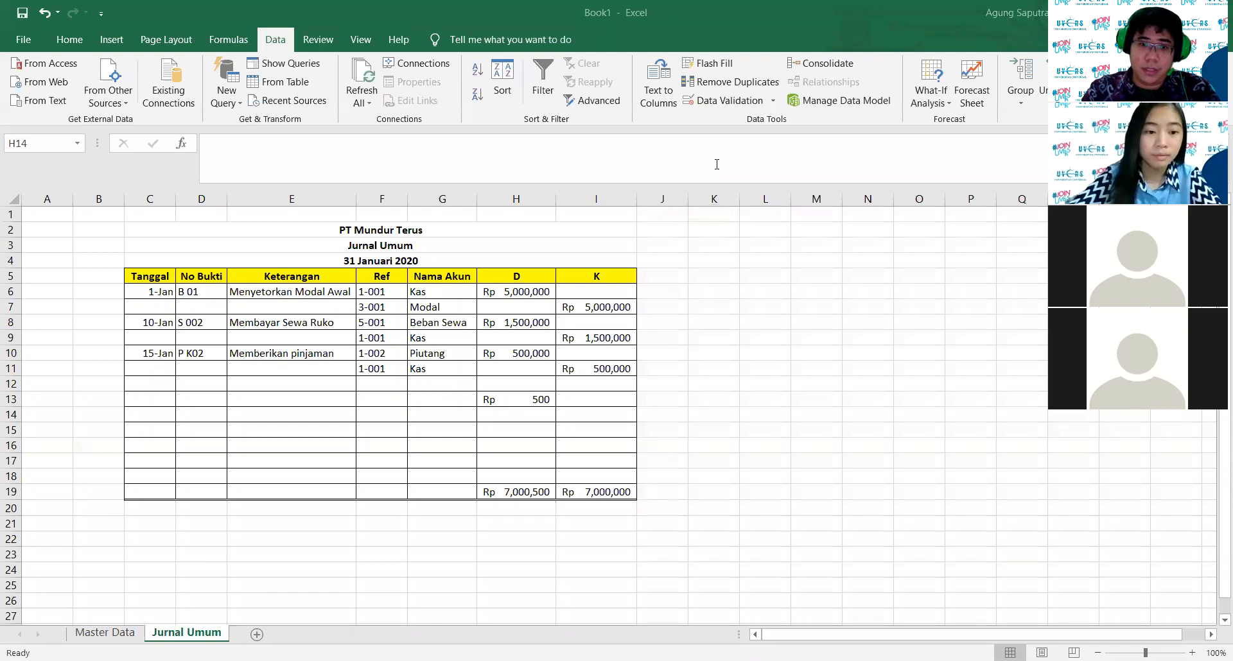
# Step: Open the Master Data sheet and examine the account codes in D5:D10
pyautogui.click(123, 637)
pyautogui.click(272, 309)
pyautogui.click(271, 282)
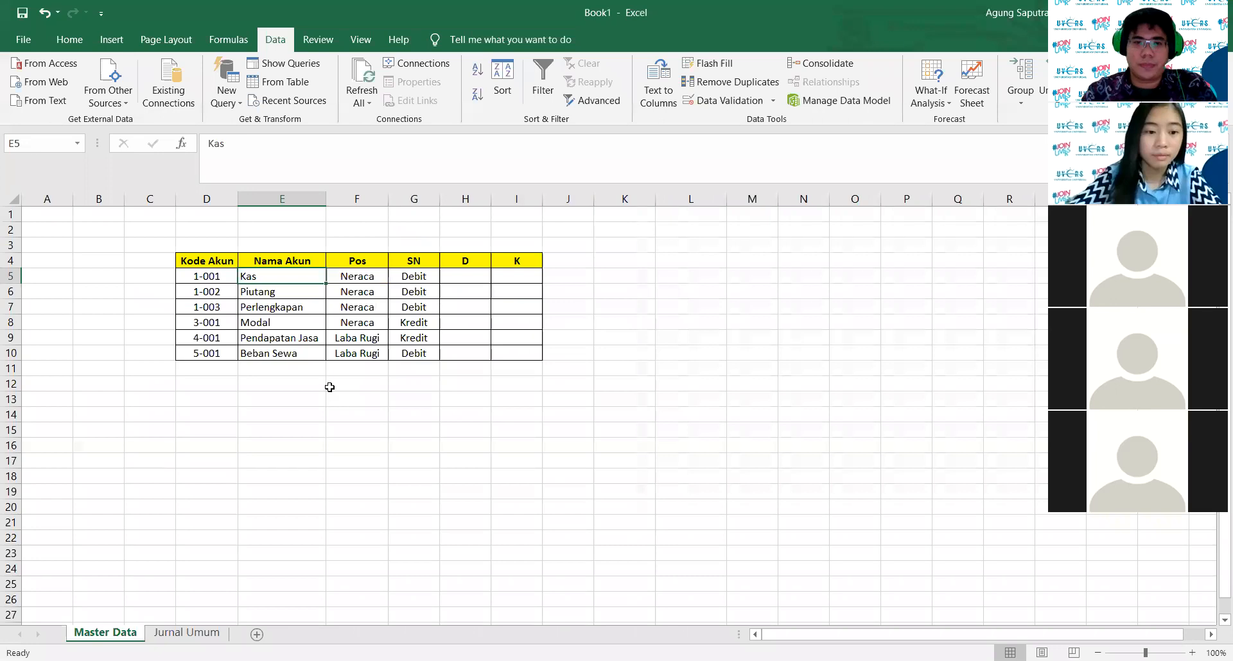
pyautogui.moveTo(202, 276); pyautogui.dragTo(207, 354)
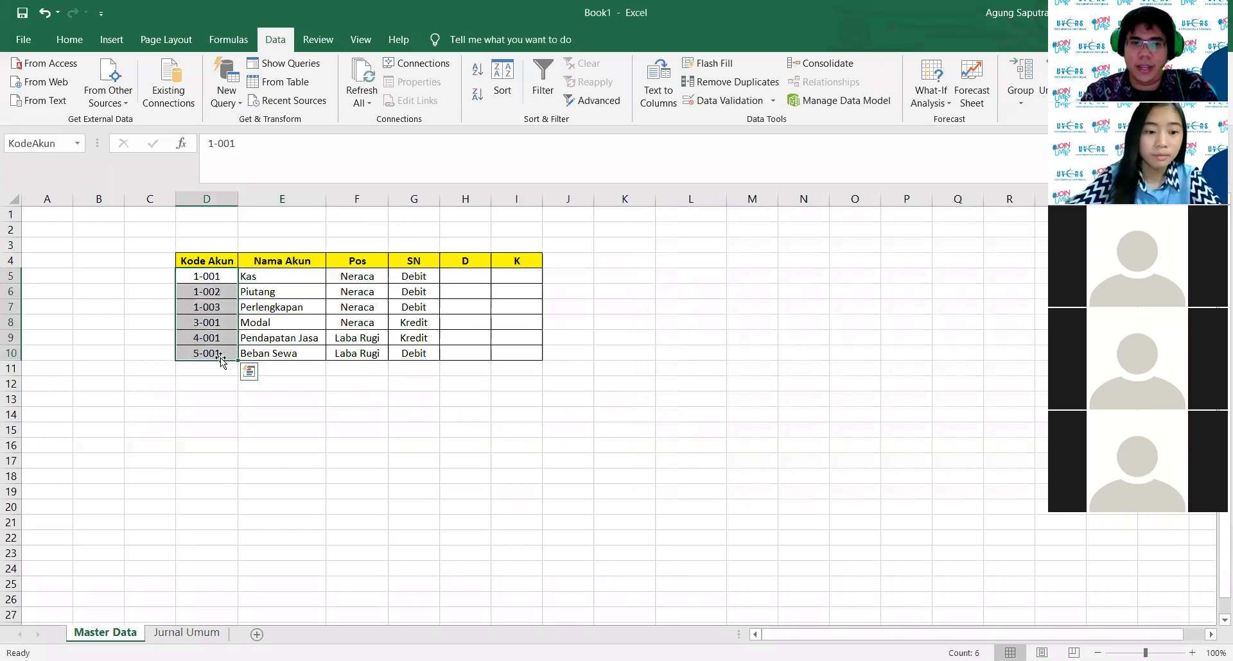
pyautogui.click(354, 423)
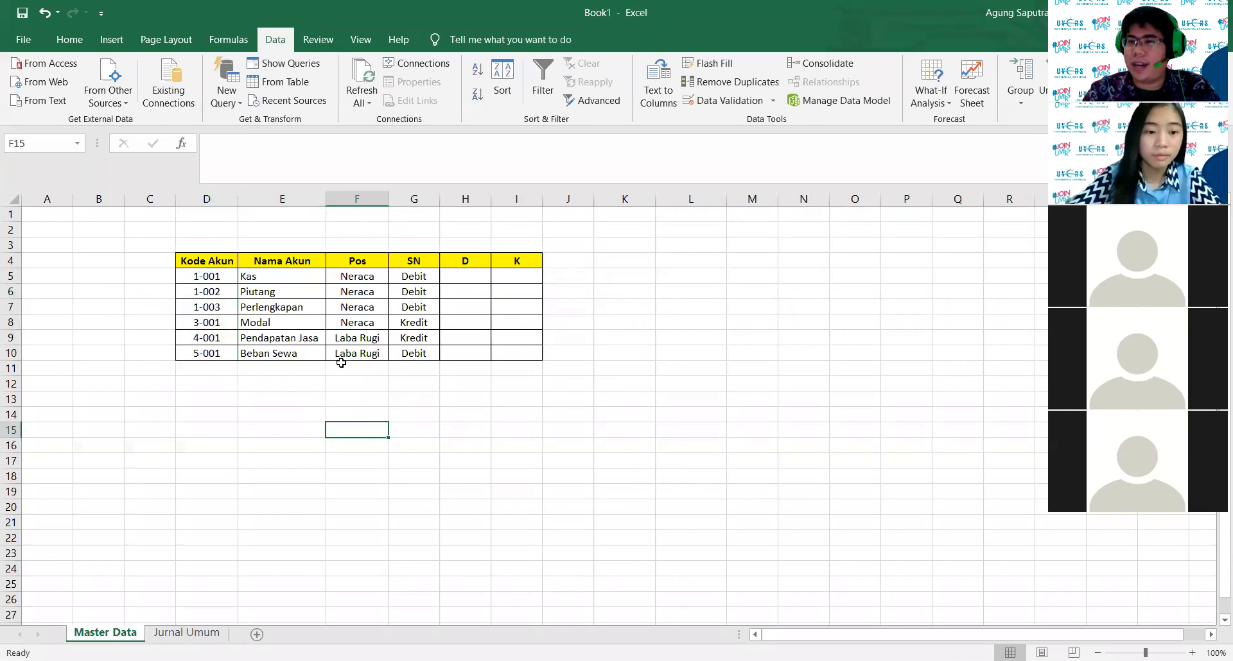
# Step: List the account categories harta, utang, modal, pendapatan and beban in E14:E18 below the chart of accounts
pyautogui.click(307, 416)
pyautogui.write('harta')
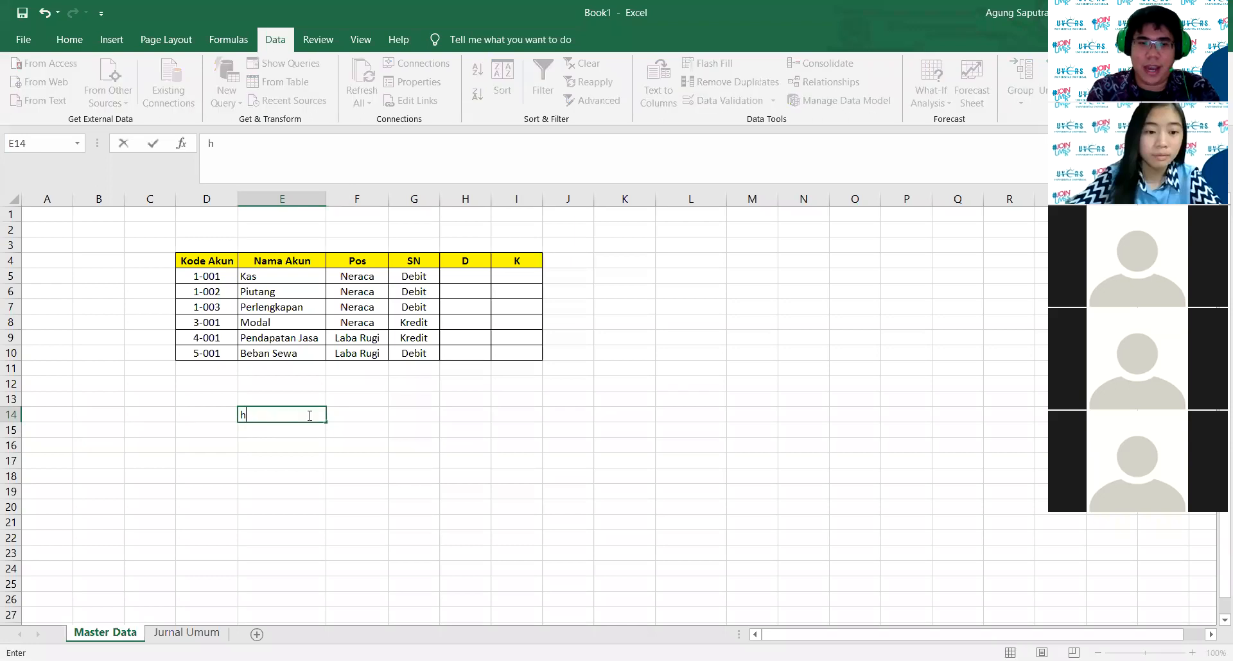
pyautogui.press('Return')
pyautogui.write('utang')
pyautogui.press('Return')
pyautogui.write('modal')
pyautogui.press('Return')
pyautogui.write('pendapatan')
pyautogui.press('Return')
pyautogui.write('beban')
pyautogui.press('Return')
# Step: Number the account categories 1 to 5 in D14:D18
pyautogui.press('Up')
pyautogui.press('Up')
pyautogui.press('Left')
pyautogui.press('Up')
pyautogui.press('Up')
pyautogui.press('Up')
pyautogui.write('1 2 3 4 5')
pyautogui.press('Return')
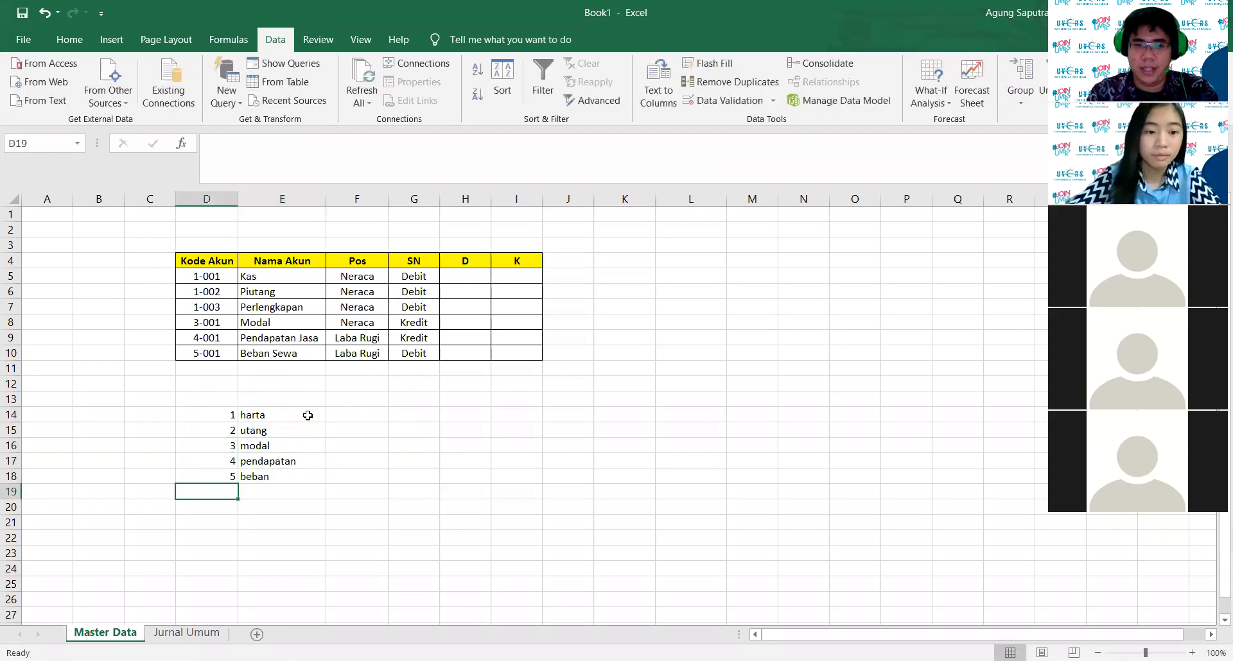
# Step: Compare the numbered categories in D14:E18 with the account codes and Pos values in the chart of accounts
pyautogui.click(224, 415)
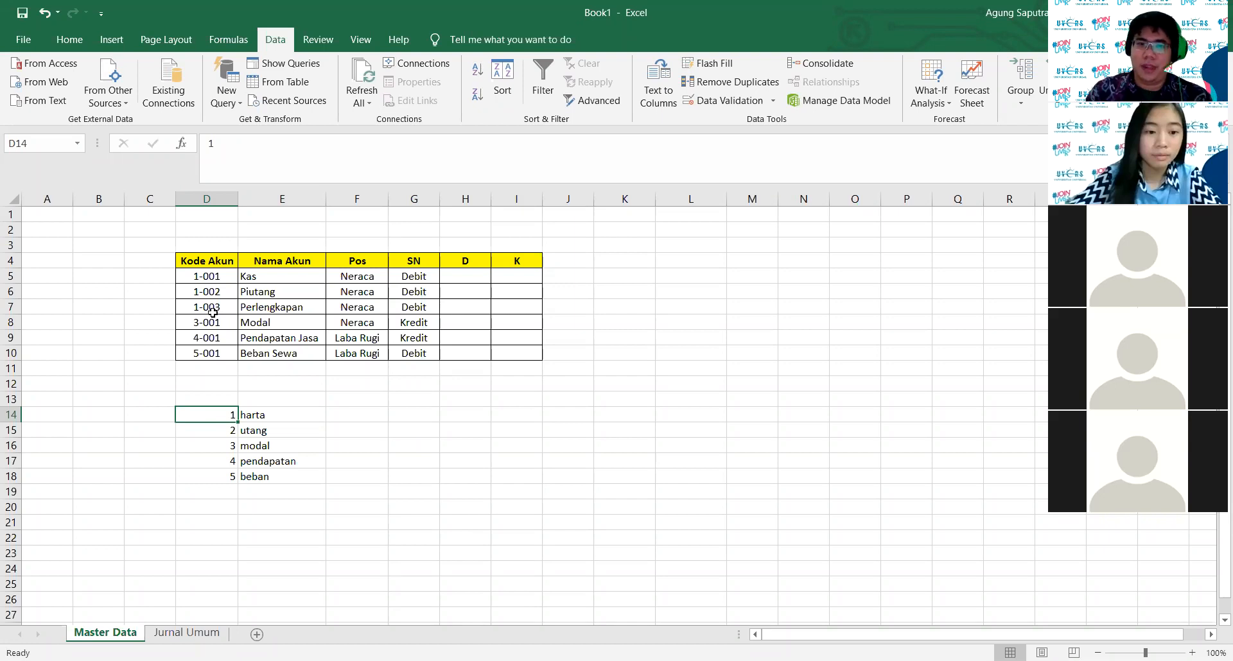
pyautogui.click(235, 446)
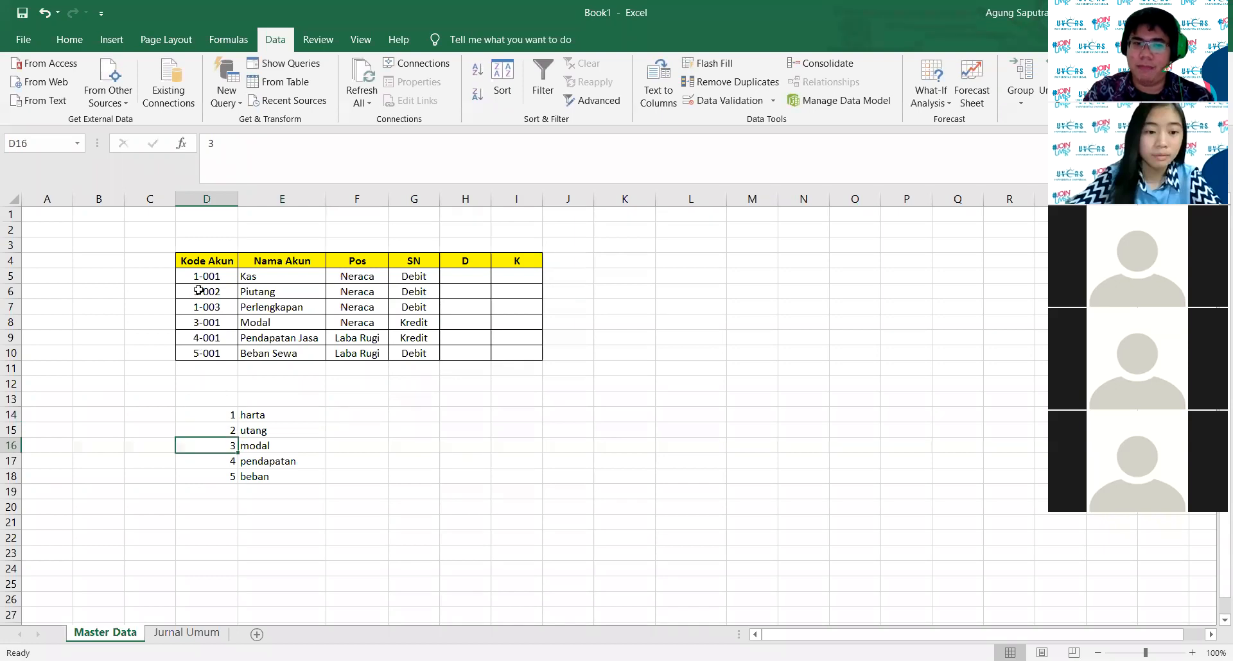
pyautogui.moveTo(221, 415); pyautogui.dragTo(222, 492)
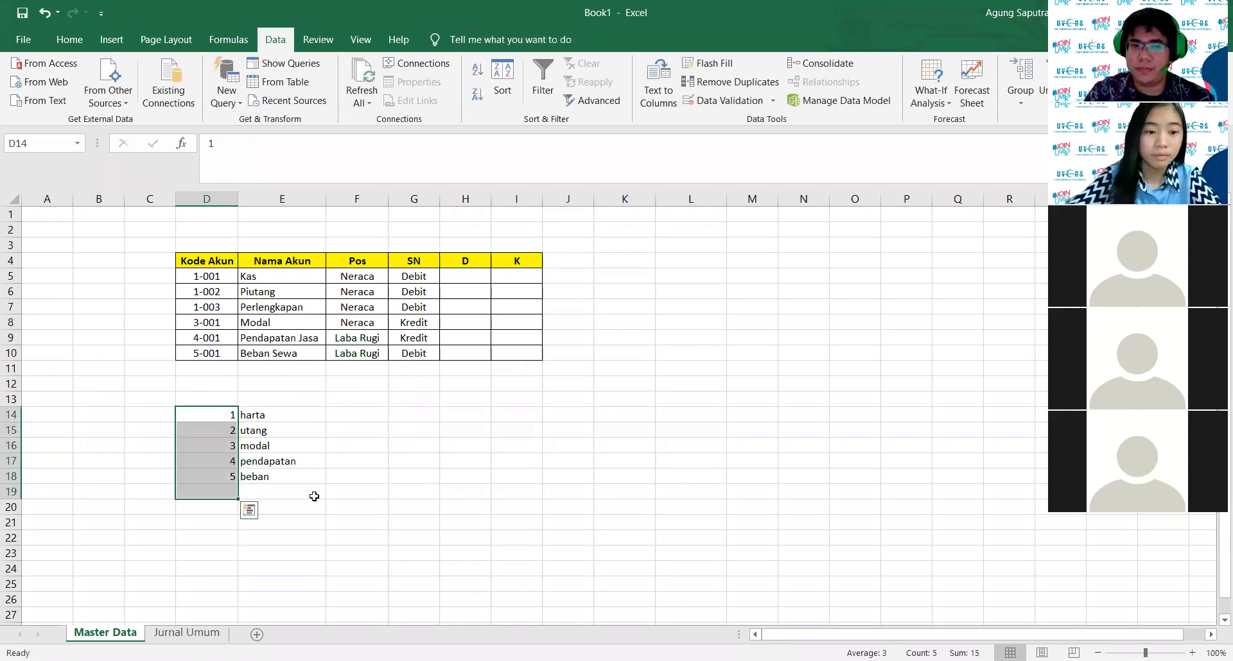
pyautogui.click(402, 490)
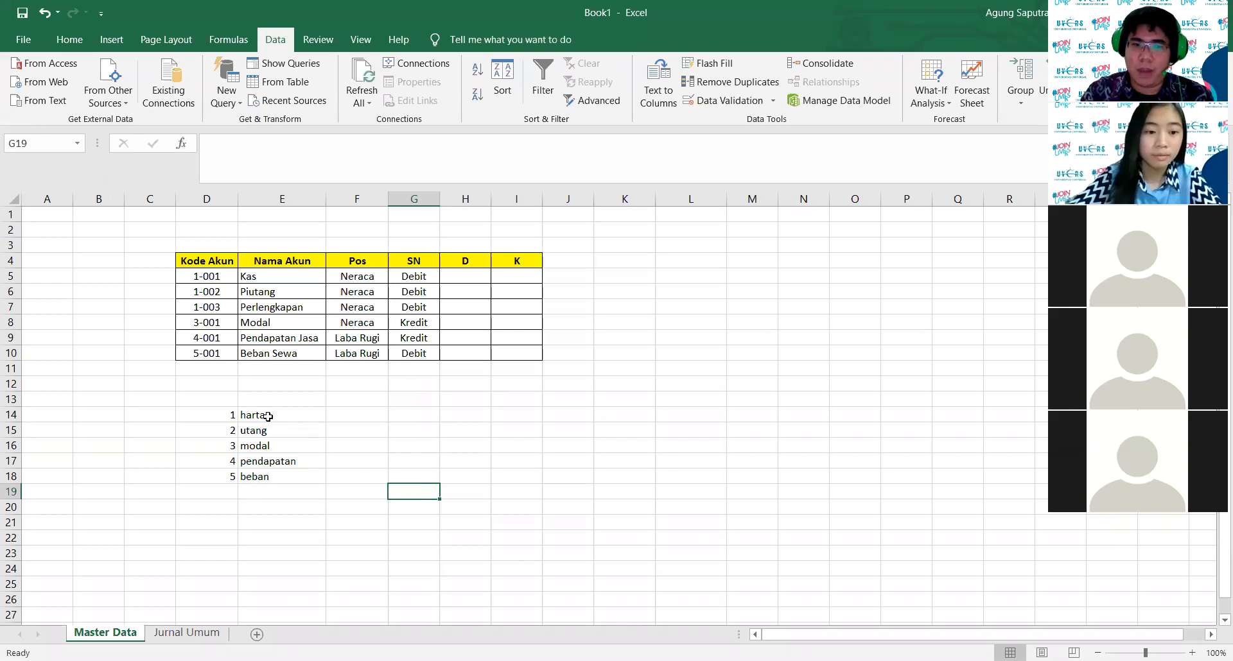
pyautogui.moveTo(266, 416); pyautogui.dragTo(276, 478)
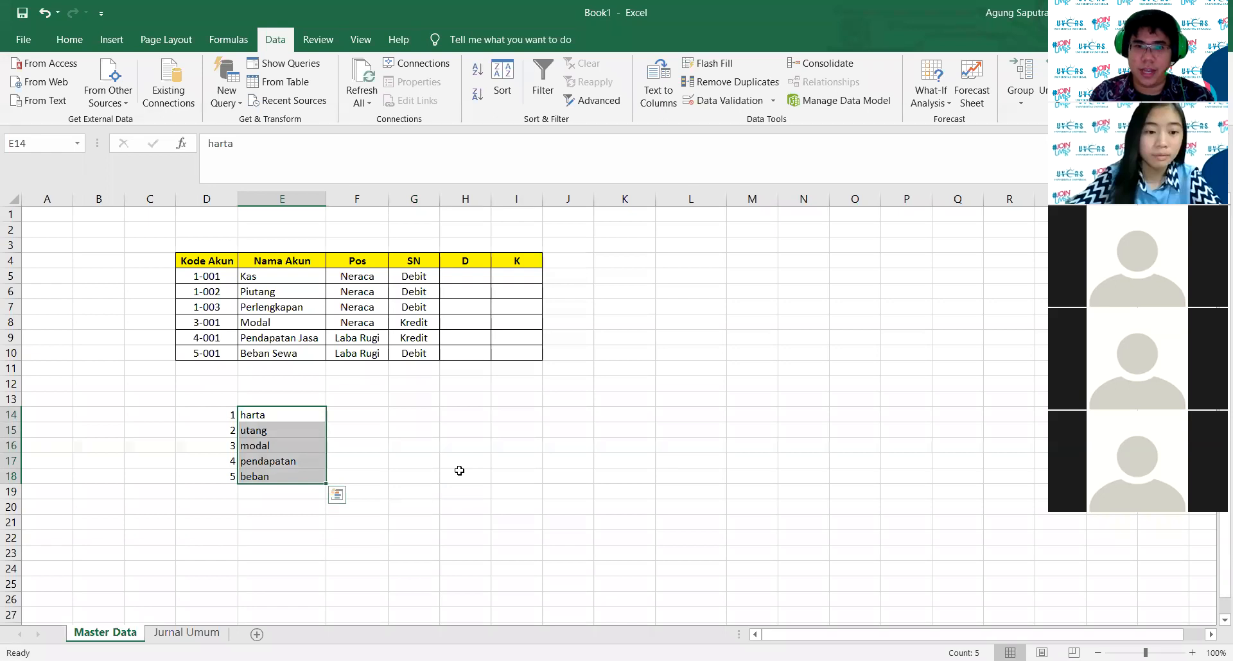
pyautogui.moveTo(357, 277); pyautogui.dragTo(359, 319)
pyautogui.click(347, 396)
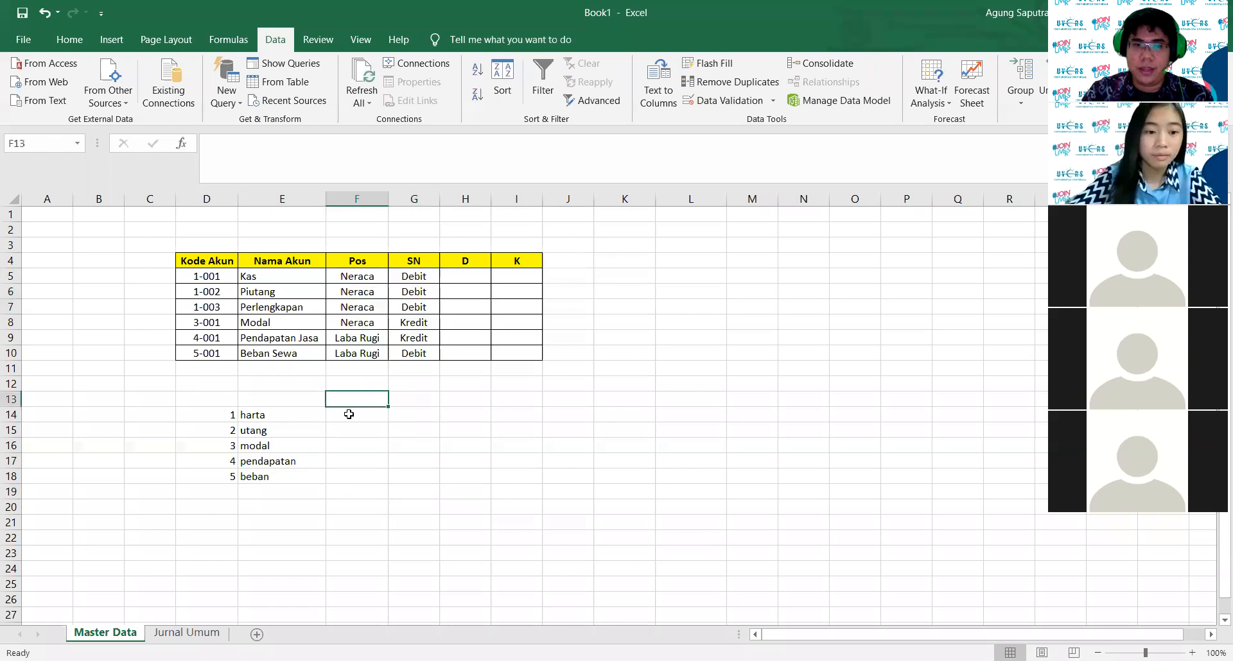
pyautogui.moveTo(276, 409); pyautogui.dragTo(276, 445)
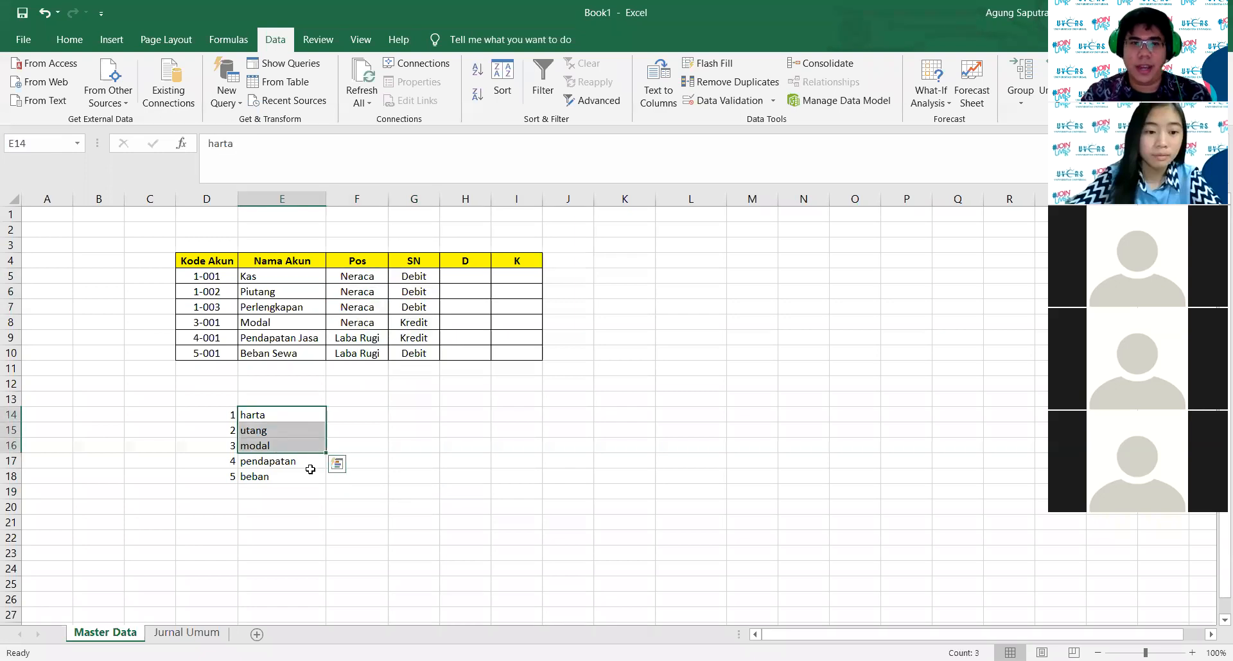
pyautogui.click(278, 489)
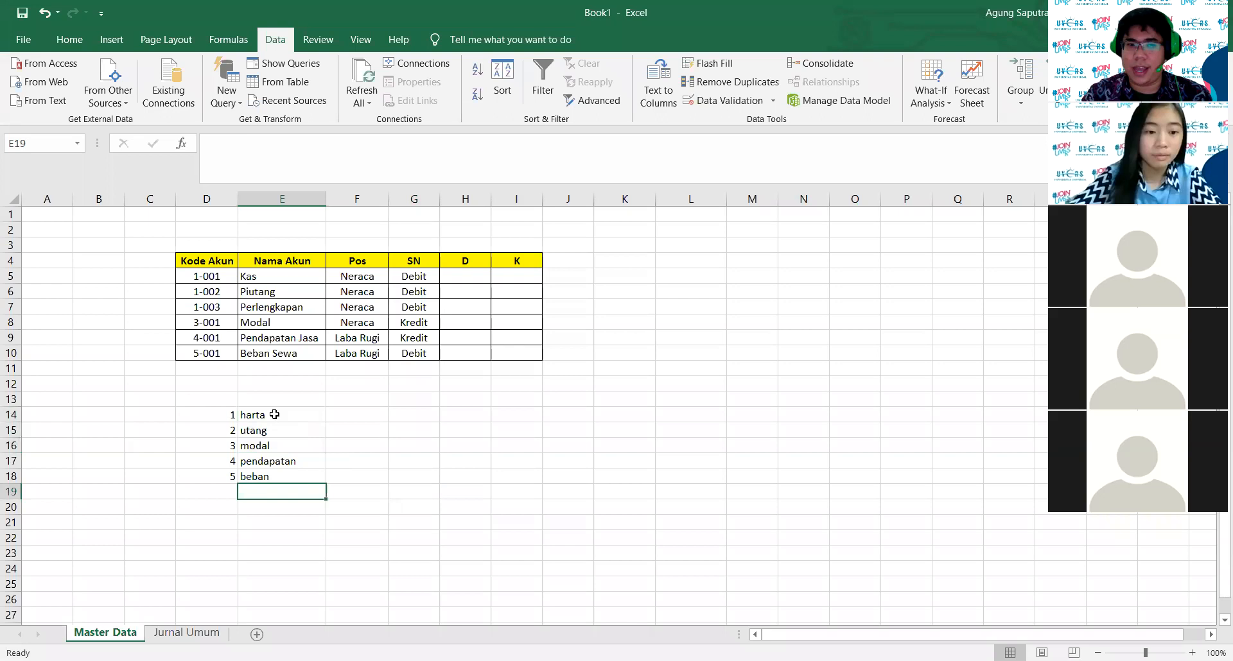
# Step: Highlight the categories harta, utang and modal in E14:E16 with yellow fill
pyautogui.moveTo(275, 414); pyautogui.dragTo(269, 444)
pyautogui.click(70, 39)
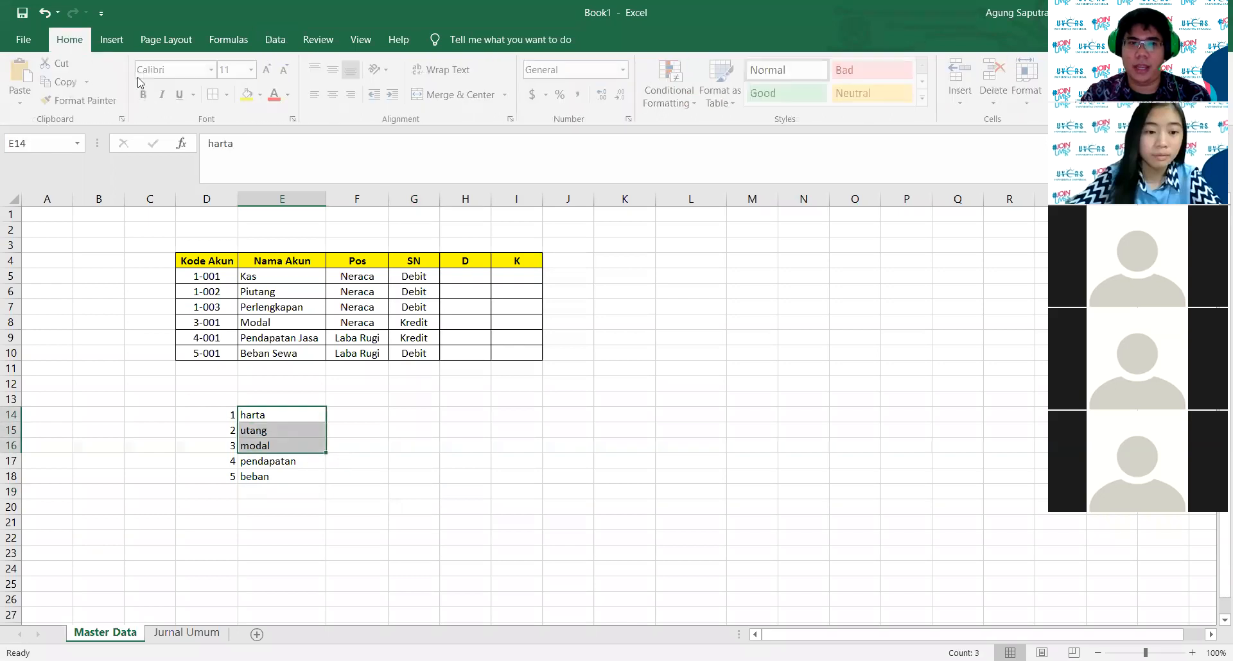
pyautogui.click(251, 97)
# Step: Enter "Akun riil" in F14 and the note "akun yang masuk kedalam neraca" in G14
pyautogui.click(360, 415)
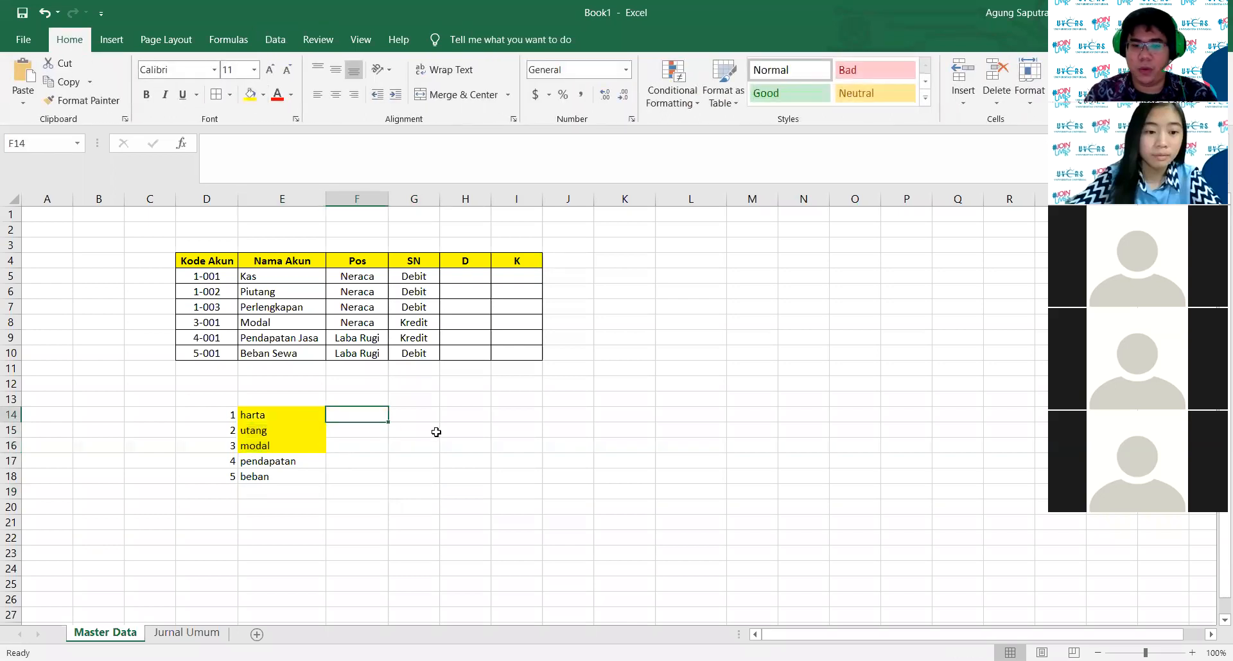
pyautogui.write('Akun riil')
pyautogui.press('Return')
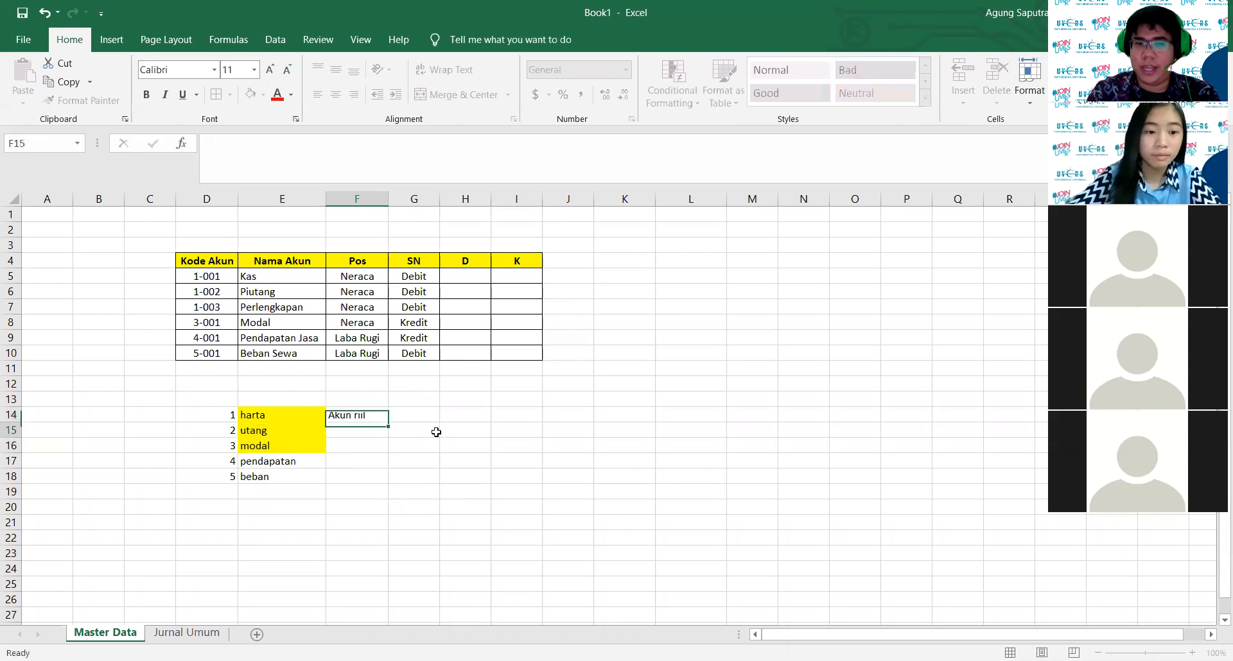
pyautogui.press('Up')
pyautogui.press('Right')
pyautogui.write('akun ya')
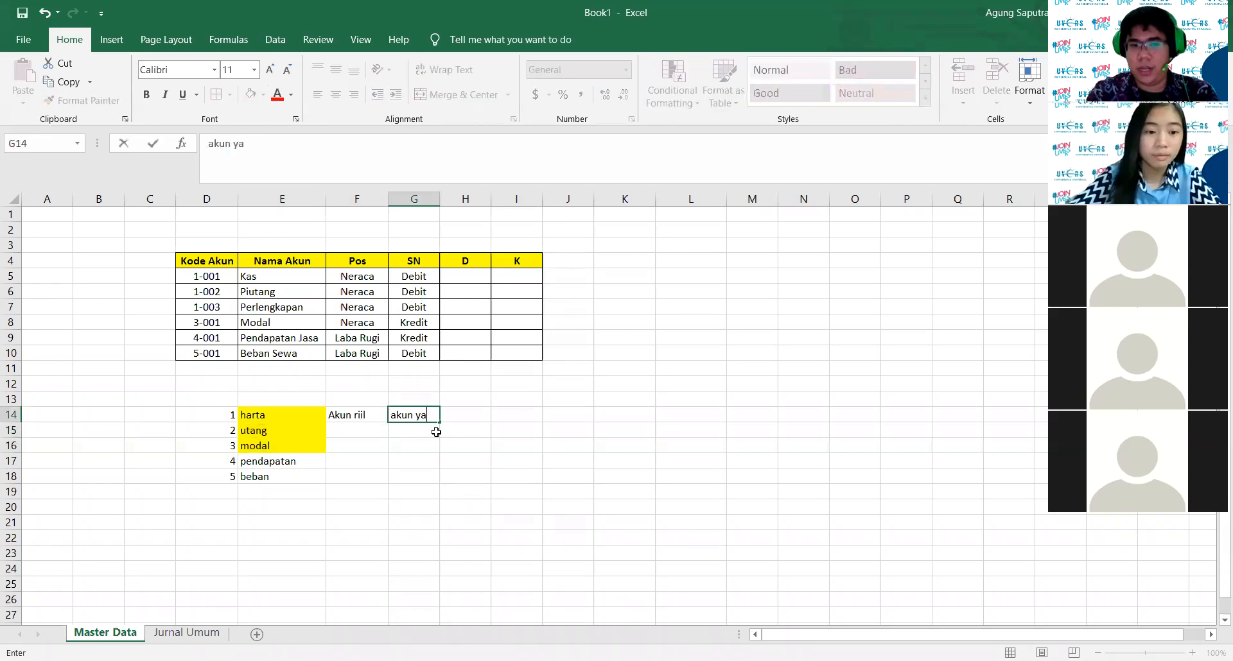
pyautogui.write('ng ma')
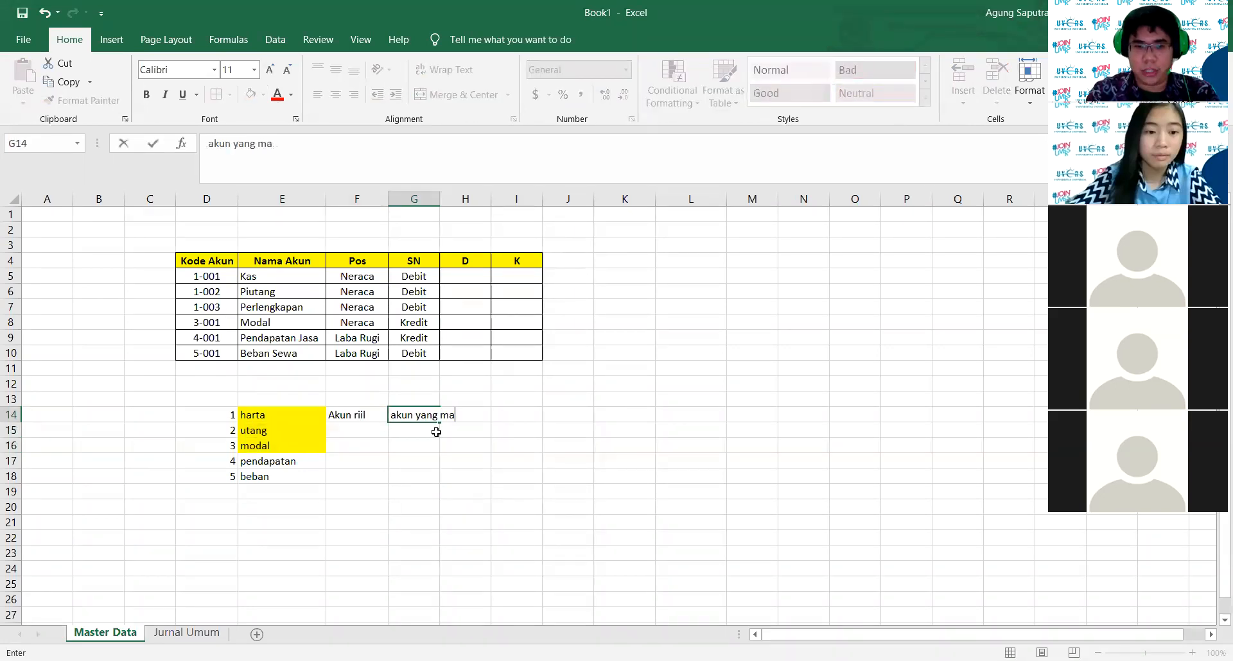
pyautogui.write('suk kedalam neraca')
pyautogui.press('Return')
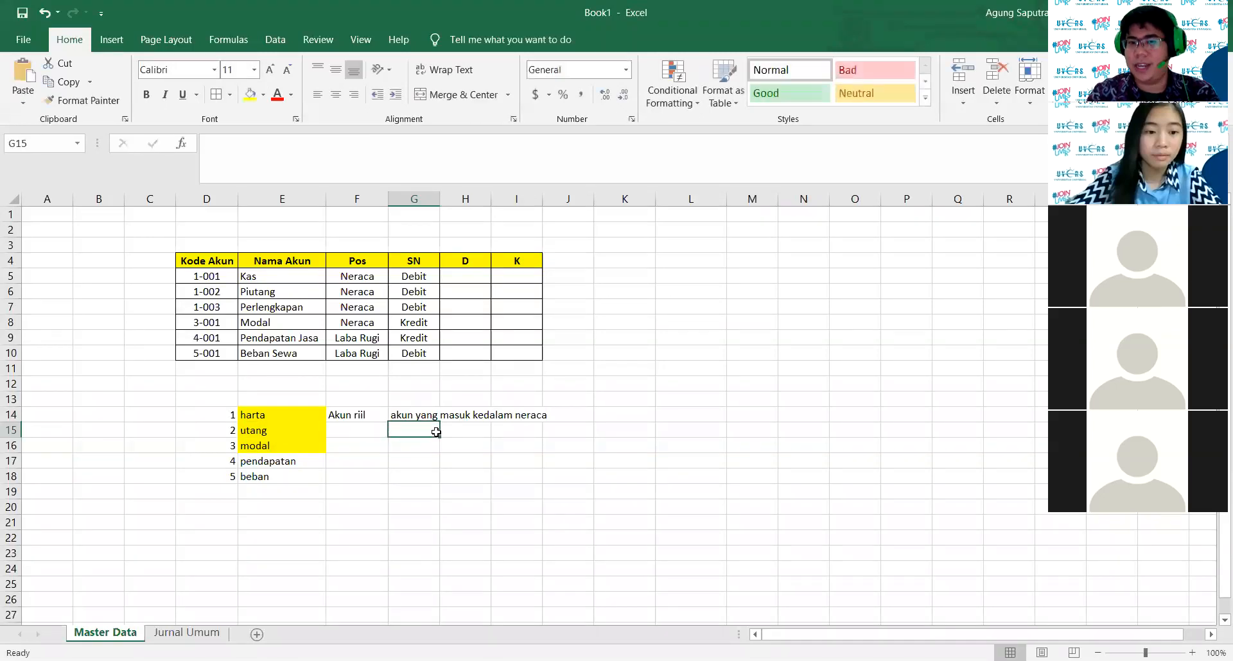
# Step: Enter "akun nomina" in F17 and the note "akun yang masuk kedalam laba rugi" in G17
pyautogui.press('Down')
pyautogui.press('Down')
pyautogui.press('Left')
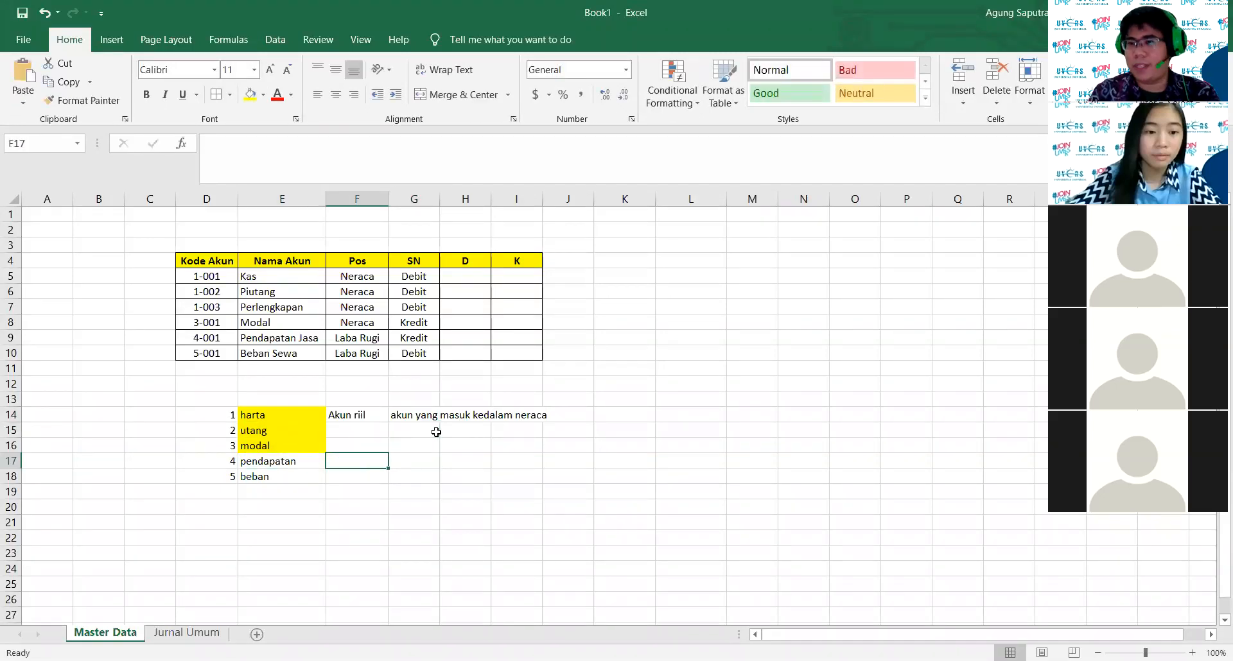
pyautogui.write('akun nomin')
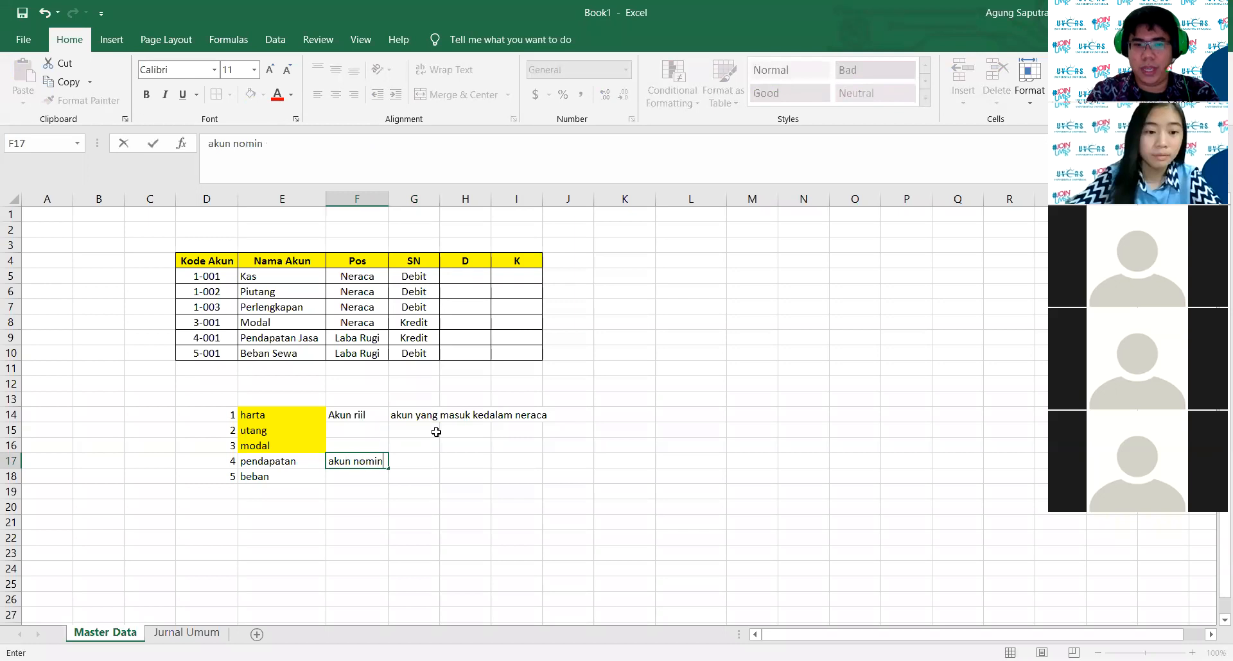
pyautogui.write('a')
pyautogui.press('Right')
pyautogui.write('akun yang masuk kedalam laba rugi')
pyautogui.press('Return')
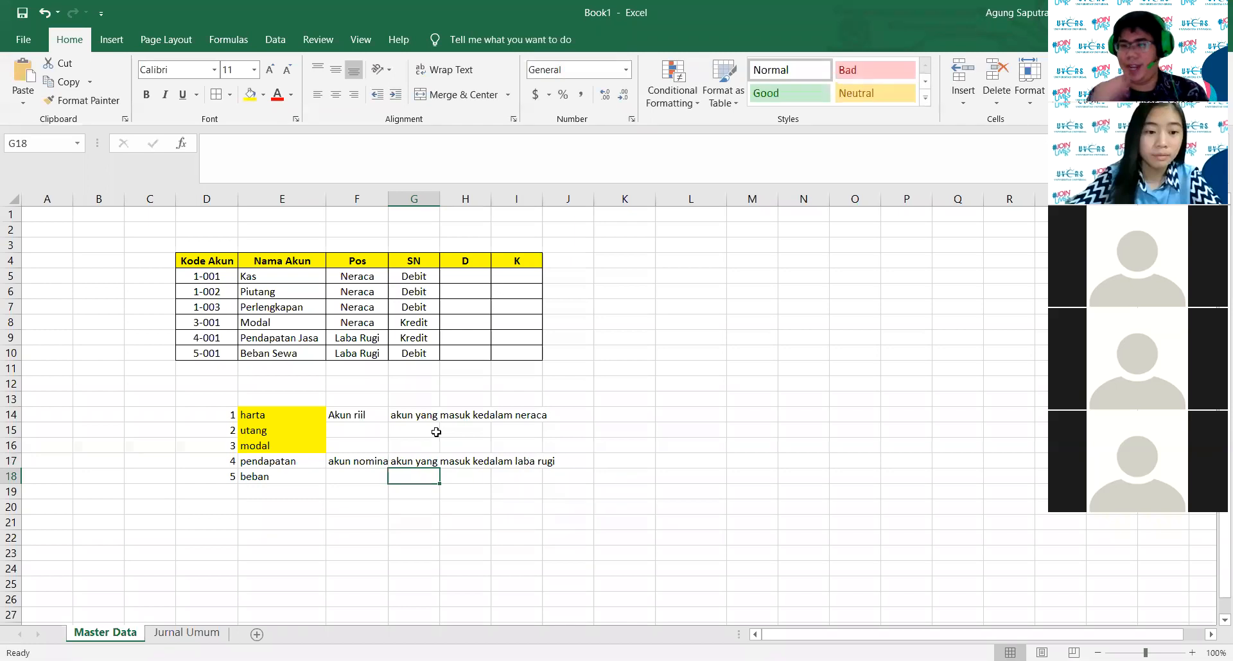
# Step: Review the balance sheet and profit-and-loss category groups in rows 14 to 18 alongside the chart of accounts
pyautogui.click(478, 417)
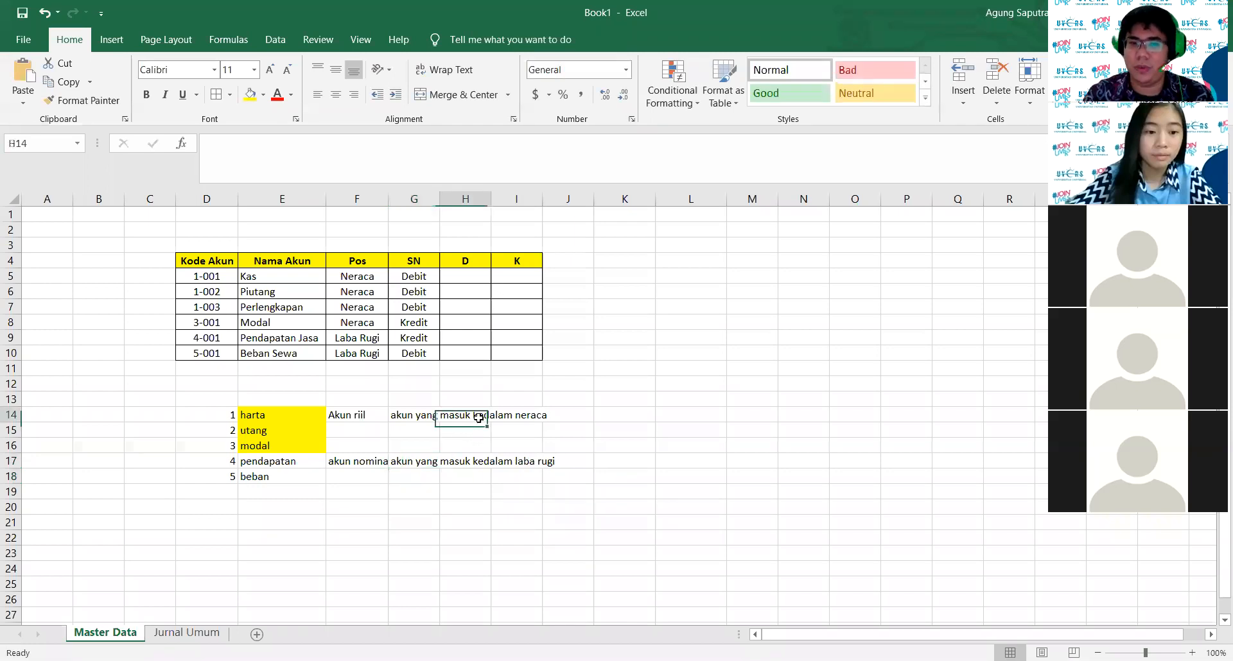
pyautogui.moveTo(283, 416); pyautogui.dragTo(284, 443)
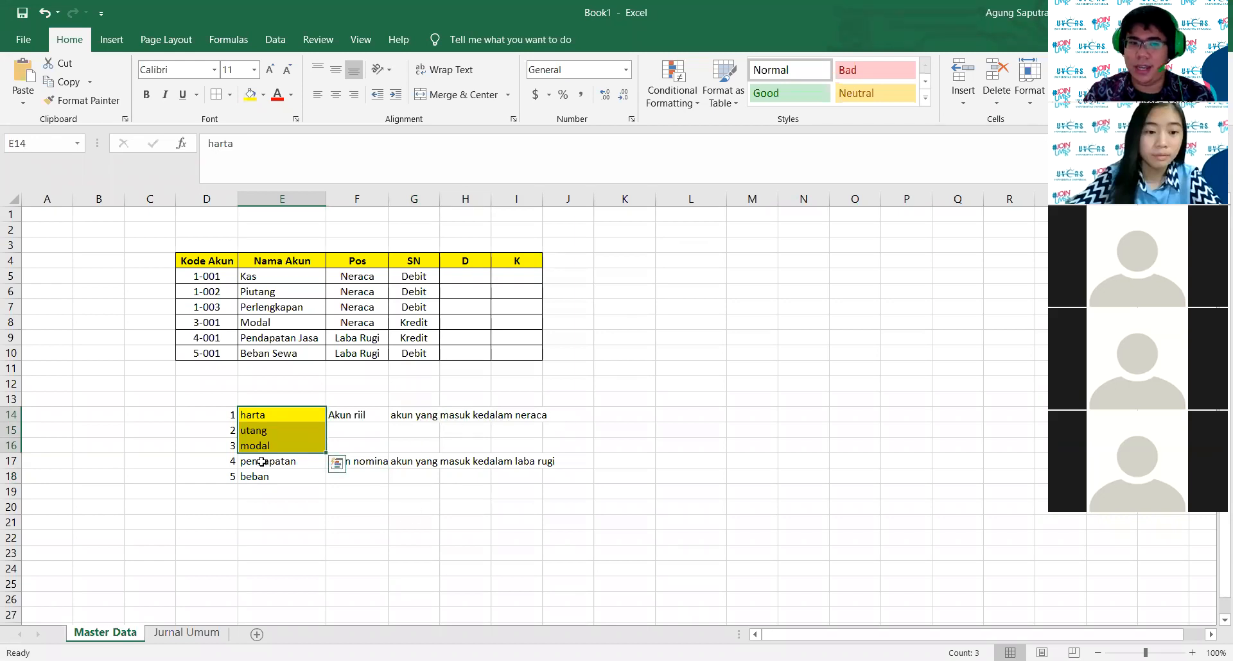
pyautogui.moveTo(262, 463); pyautogui.dragTo(263, 479)
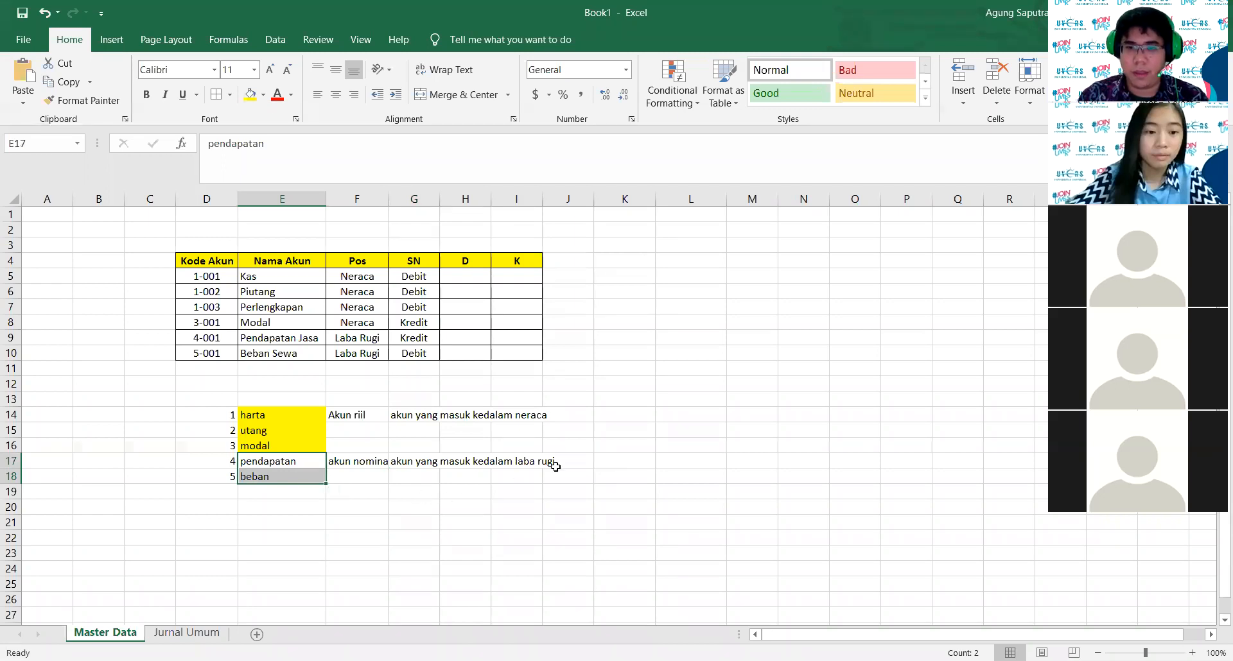
pyautogui.hotkey('alt', 'Tab')
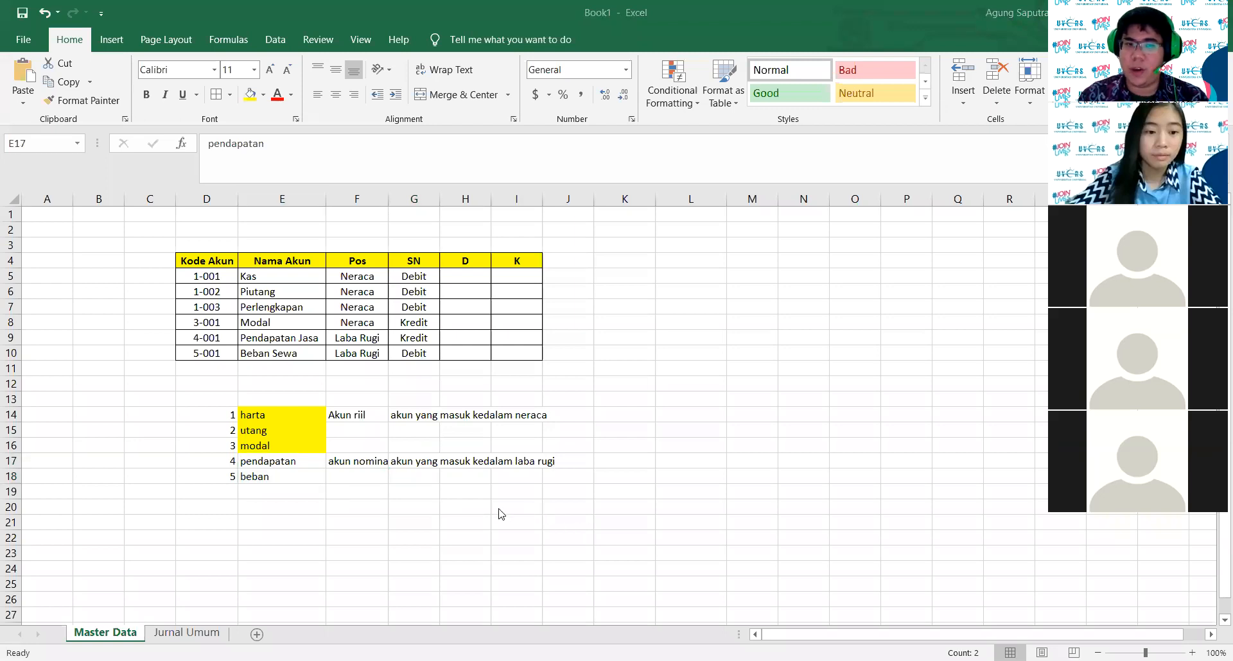
pyautogui.click(364, 521)
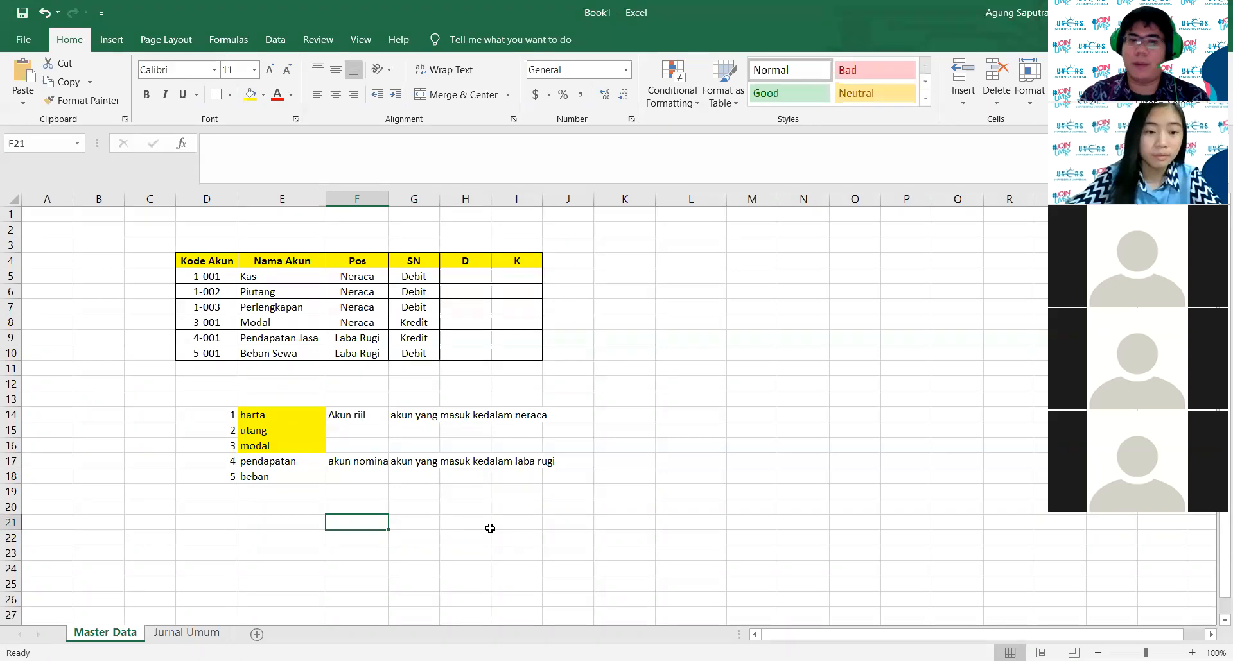
pyautogui.click(257, 414)
pyautogui.click(226, 416)
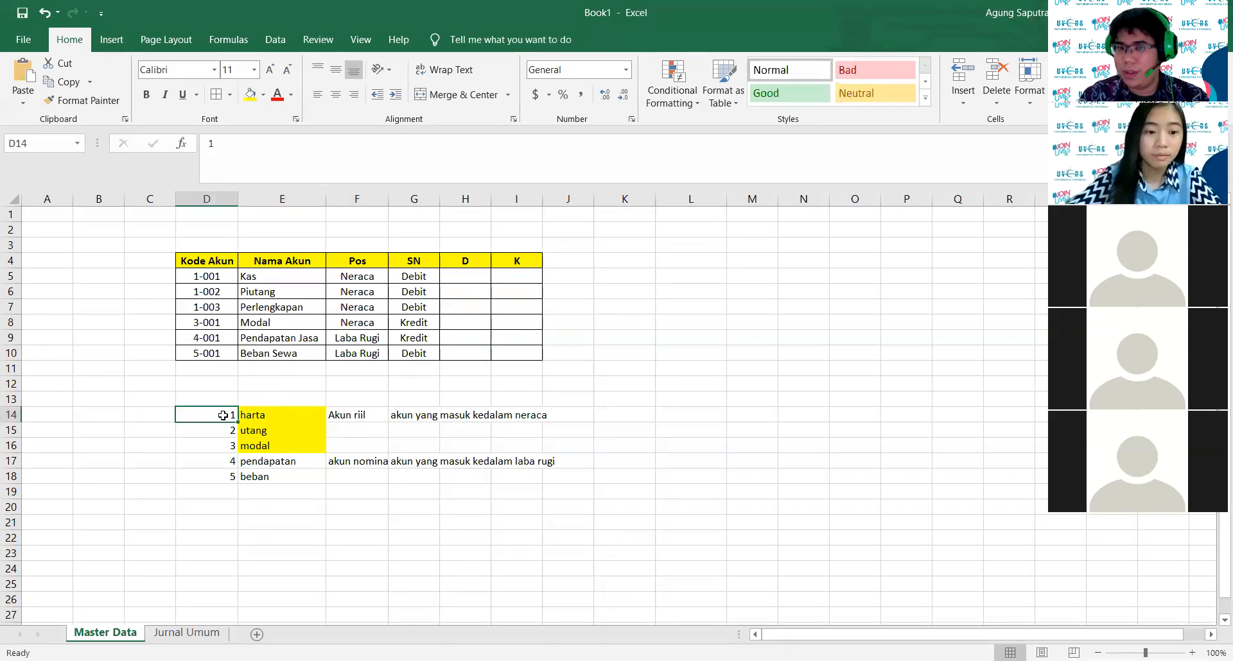
pyautogui.click(472, 418)
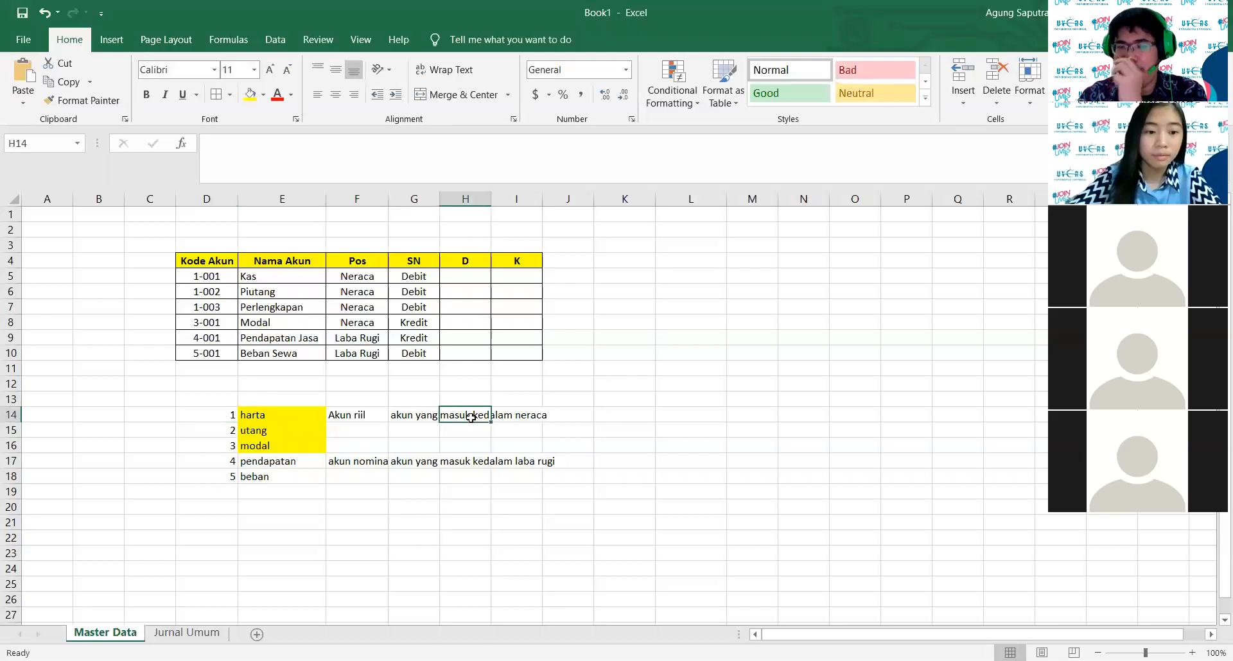
pyautogui.click(278, 350)
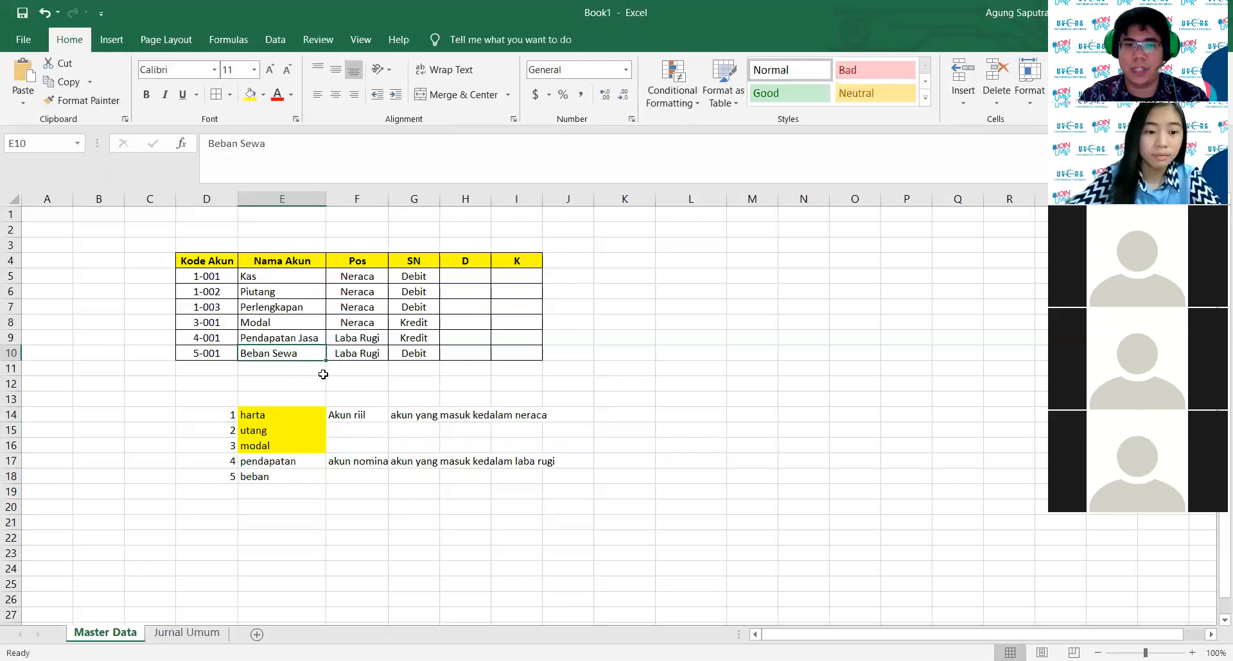
# Step: Examine the arguments of the IF and VLOOKUP formula in G7 of the Jurnal Umum sheet
pyautogui.click(262, 477)
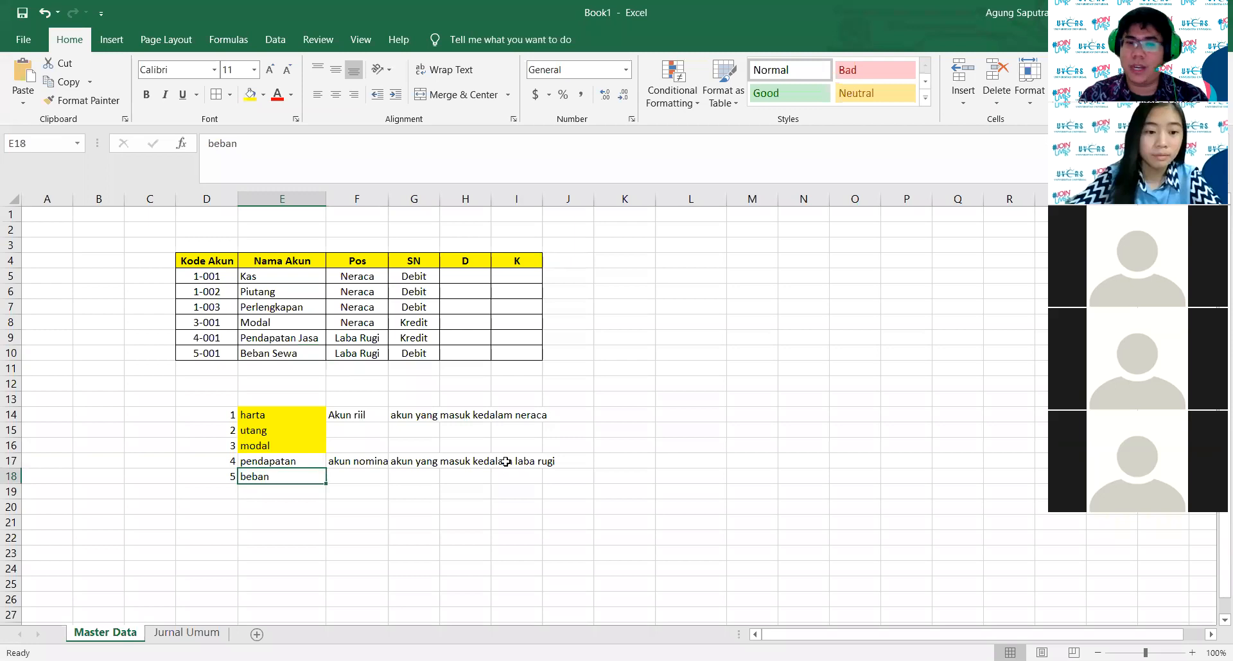
pyautogui.click(508, 462)
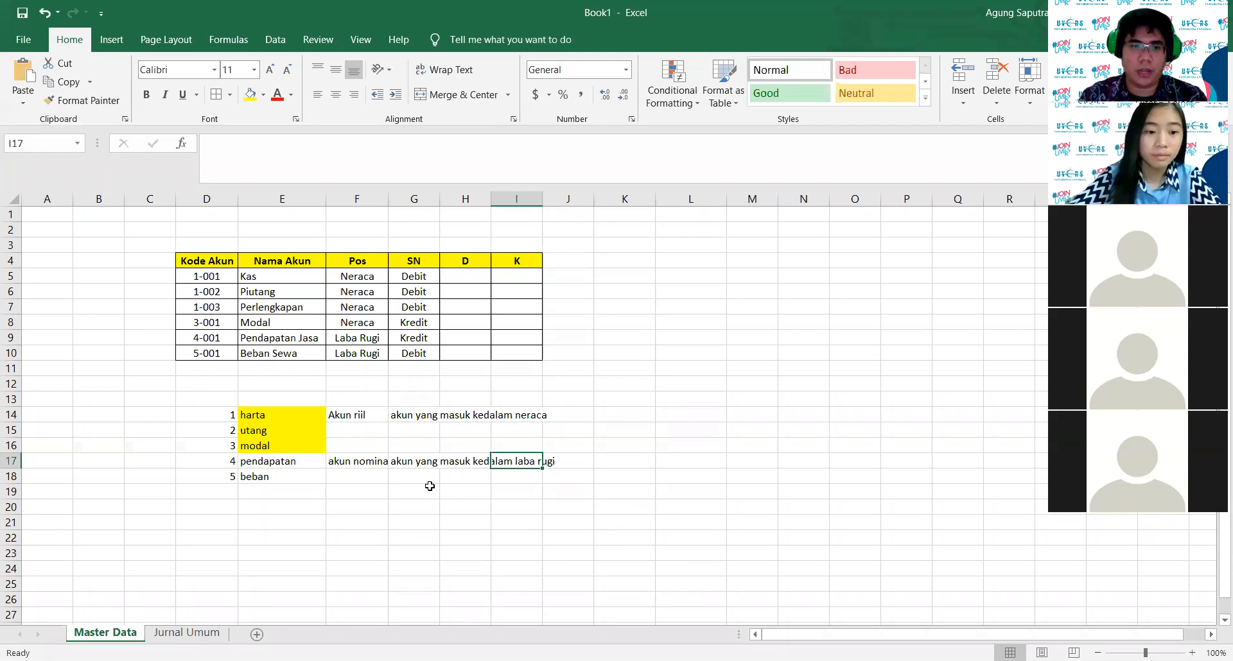
pyautogui.click(183, 632)
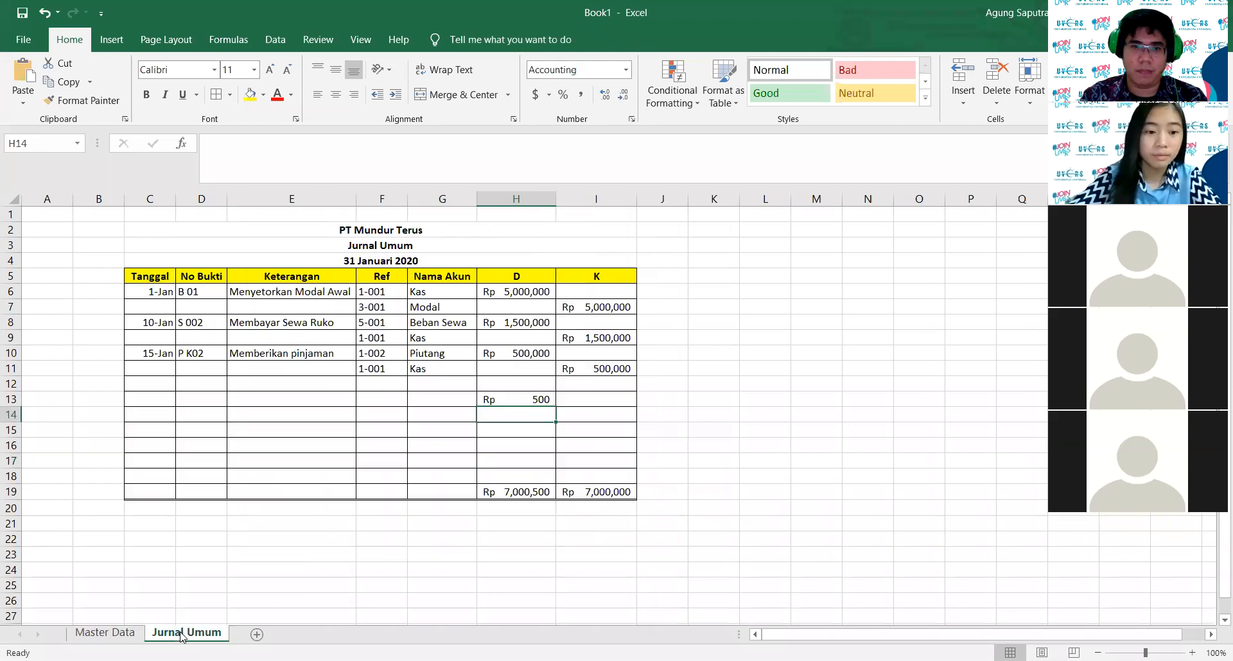
pyautogui.click(427, 303)
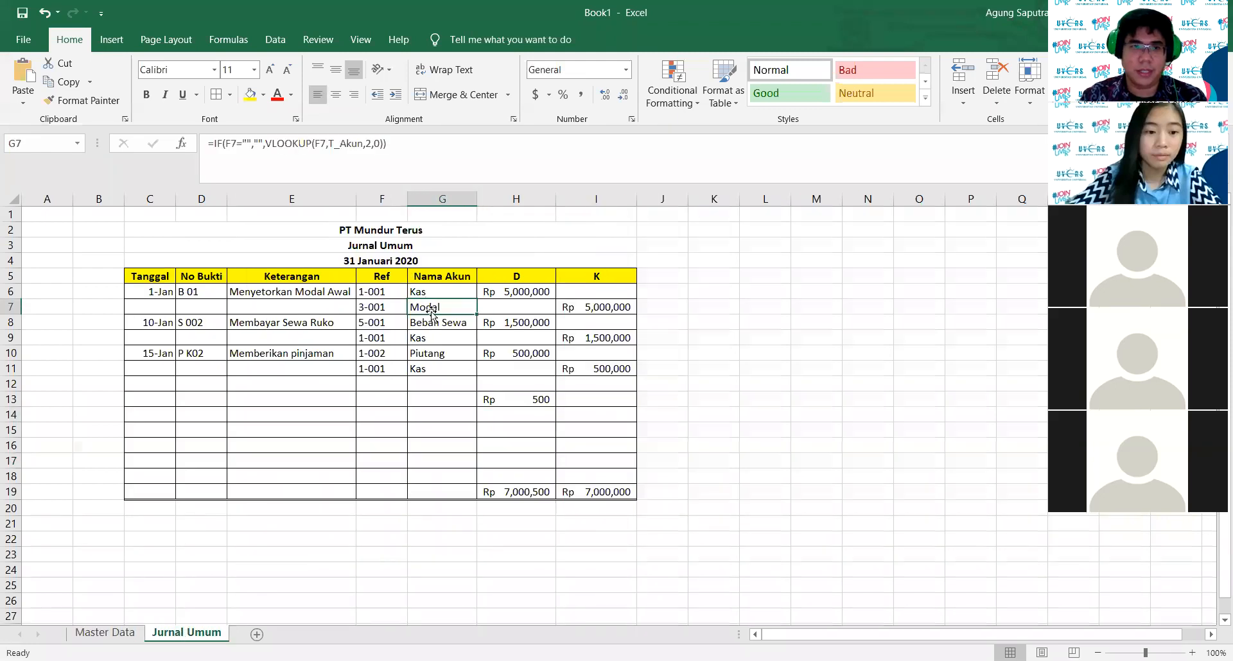
pyautogui.click(286, 146)
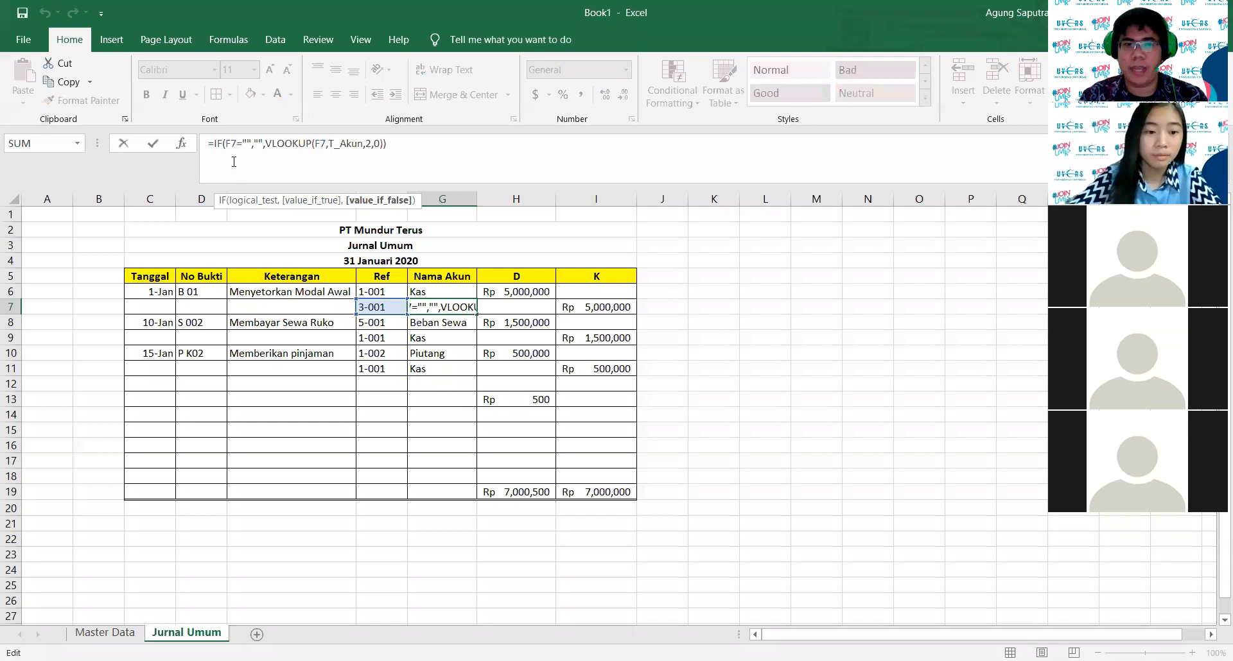
pyautogui.click(262, 146)
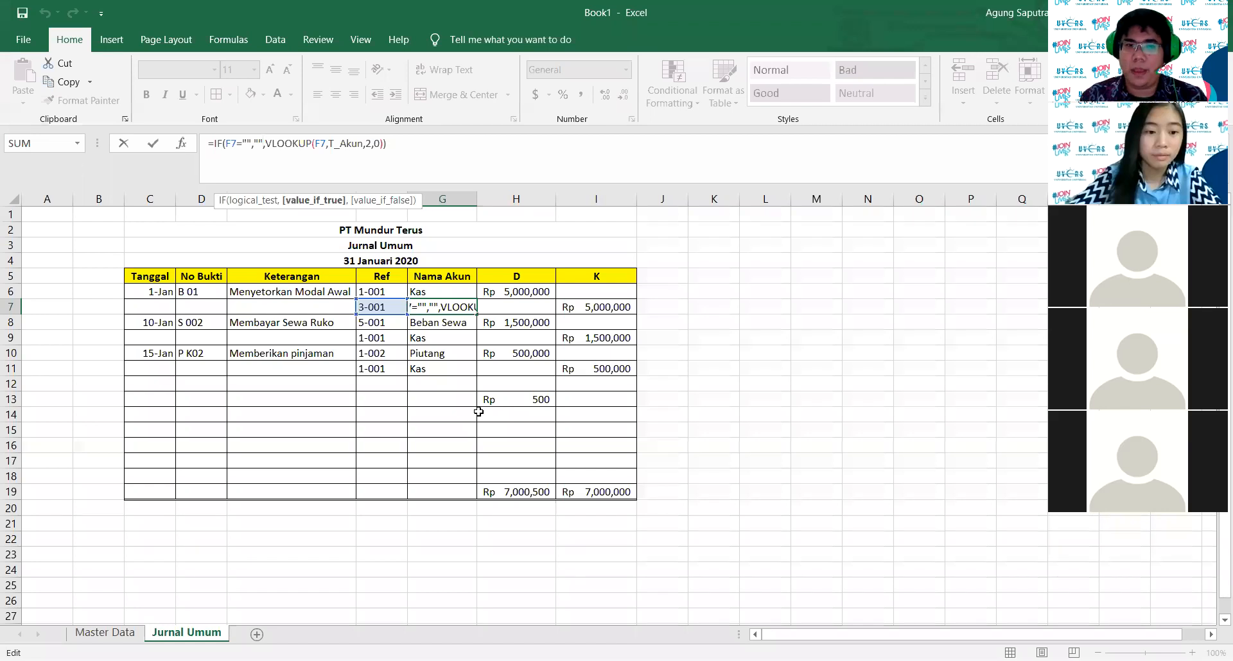
pyautogui.click(369, 142)
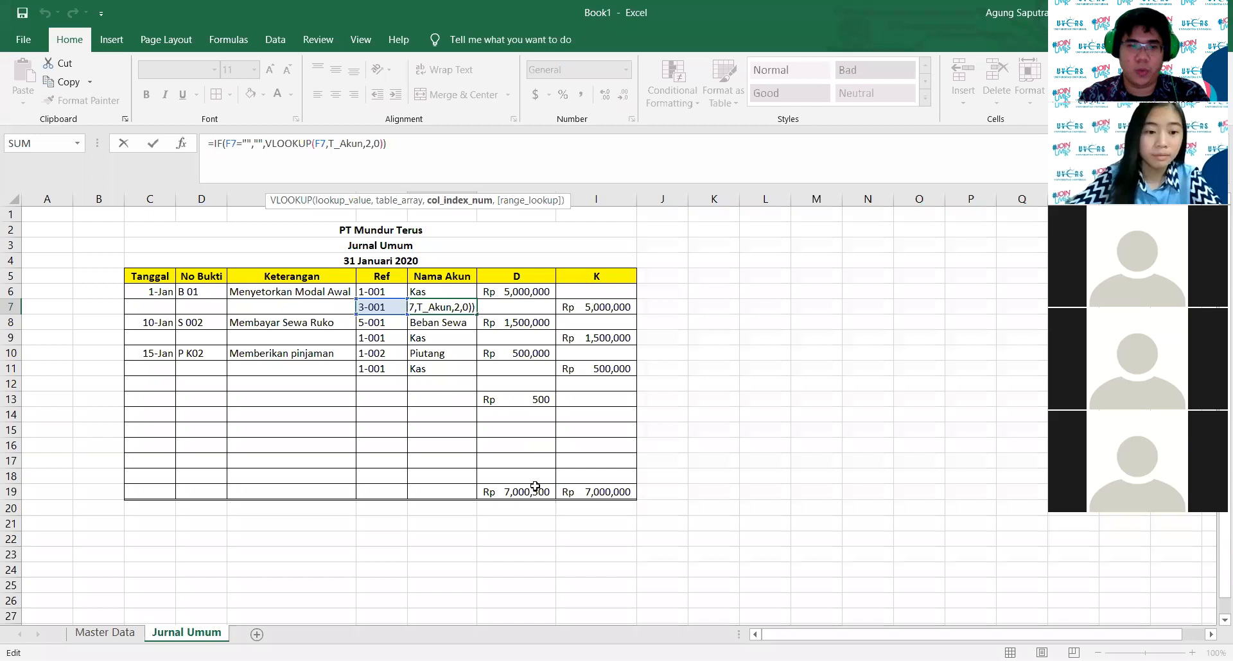
pyautogui.press('Return')
# Step: Review the Kode Akun and Nama Akun columns of the account table on the Master Data sheet as lookup columns
pyautogui.click(105, 633)
pyautogui.moveTo(209, 261); pyautogui.dragTo(209, 354)
pyautogui.click(278, 262)
pyautogui.moveTo(280, 303); pyautogui.dragTo(284, 350)
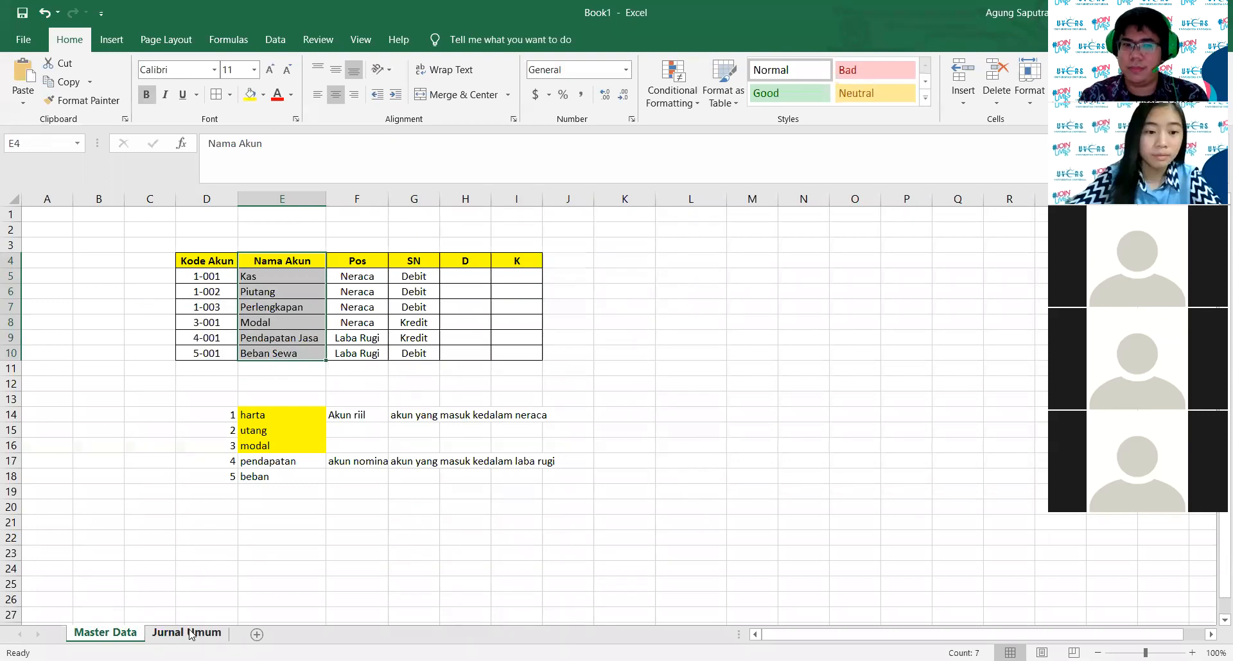
# Step: Recheck the account name lookup formula in G7 of the Jurnal Umum sheet against the account table
pyautogui.click(188, 629)
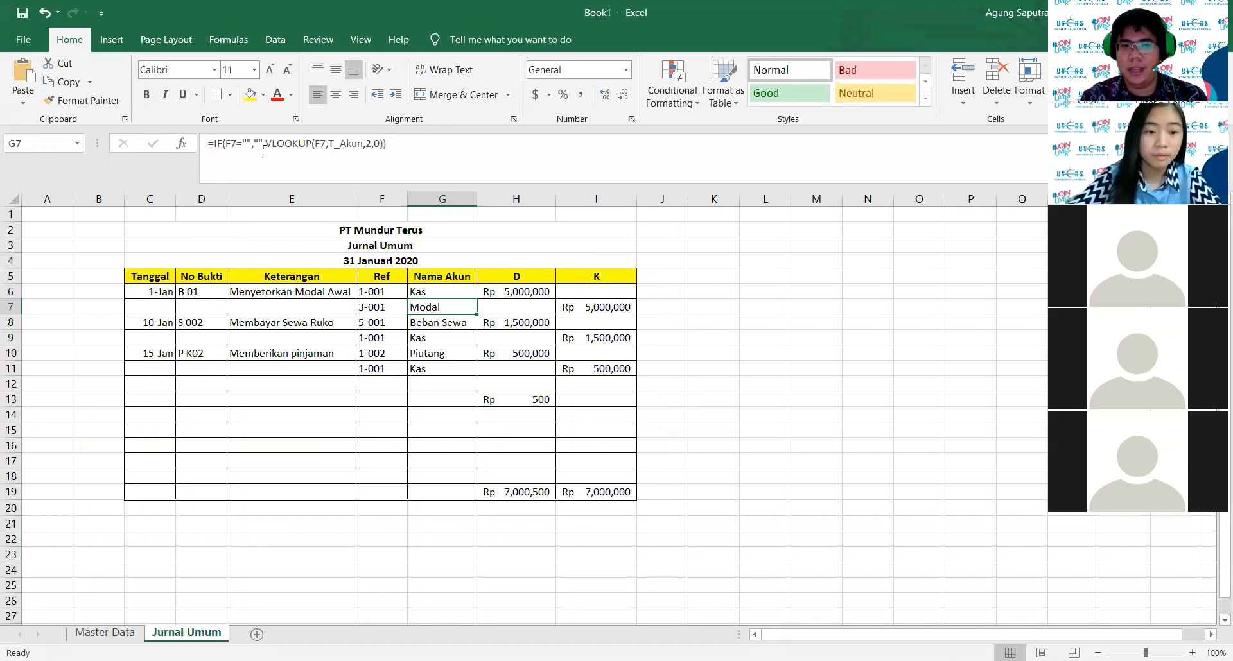
pyautogui.click(306, 170)
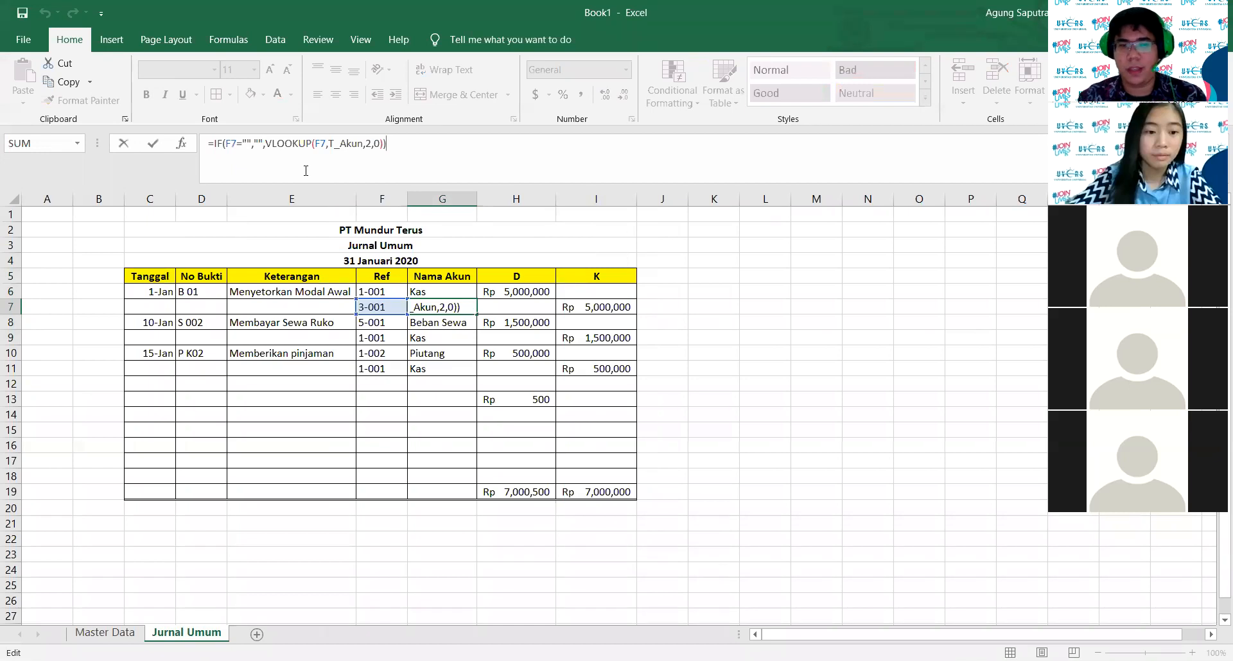
pyautogui.hotkey('ctrl', 'Return')
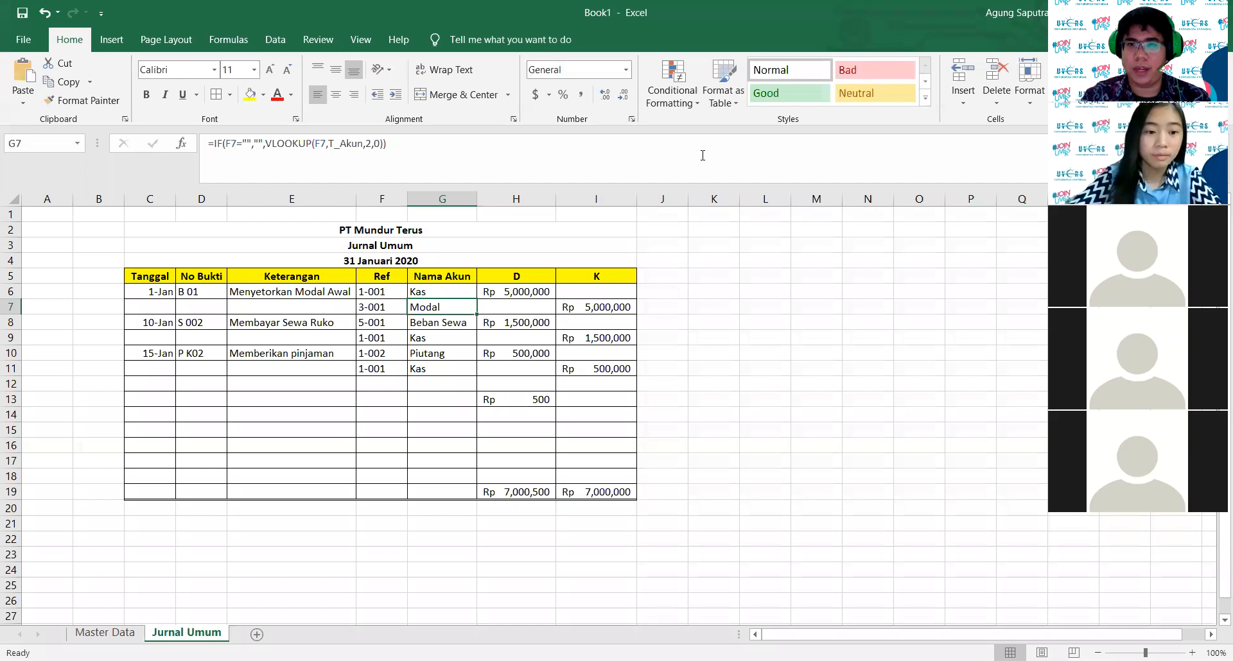
pyautogui.hotkey('alt', 'Tab')
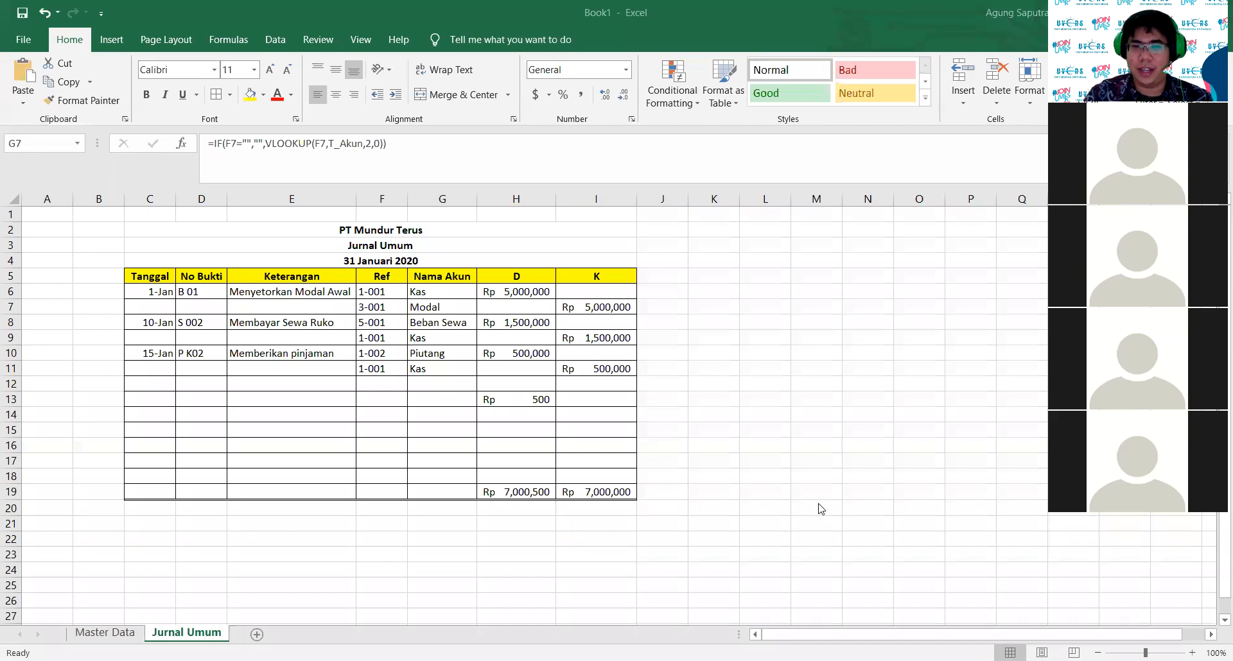
# Step: Review the header row, the Pos entries and the empty D and K columns of the Master Data account table
pyautogui.click(114, 632)
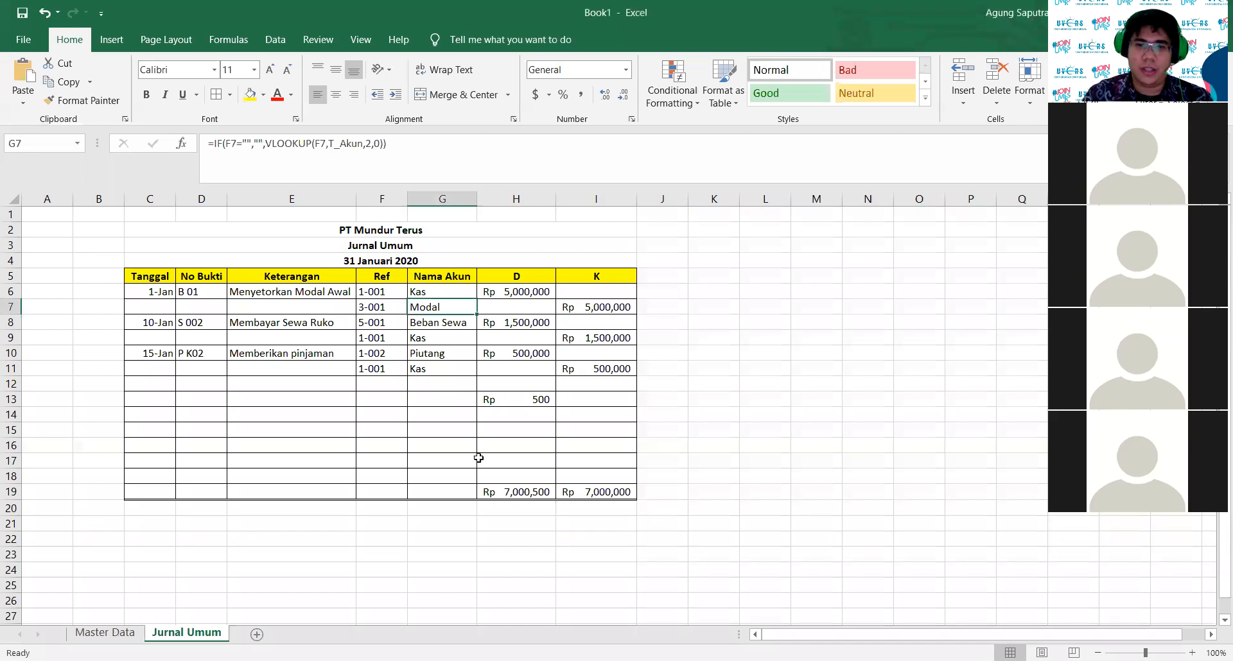
pyautogui.click(106, 633)
pyautogui.click(624, 337)
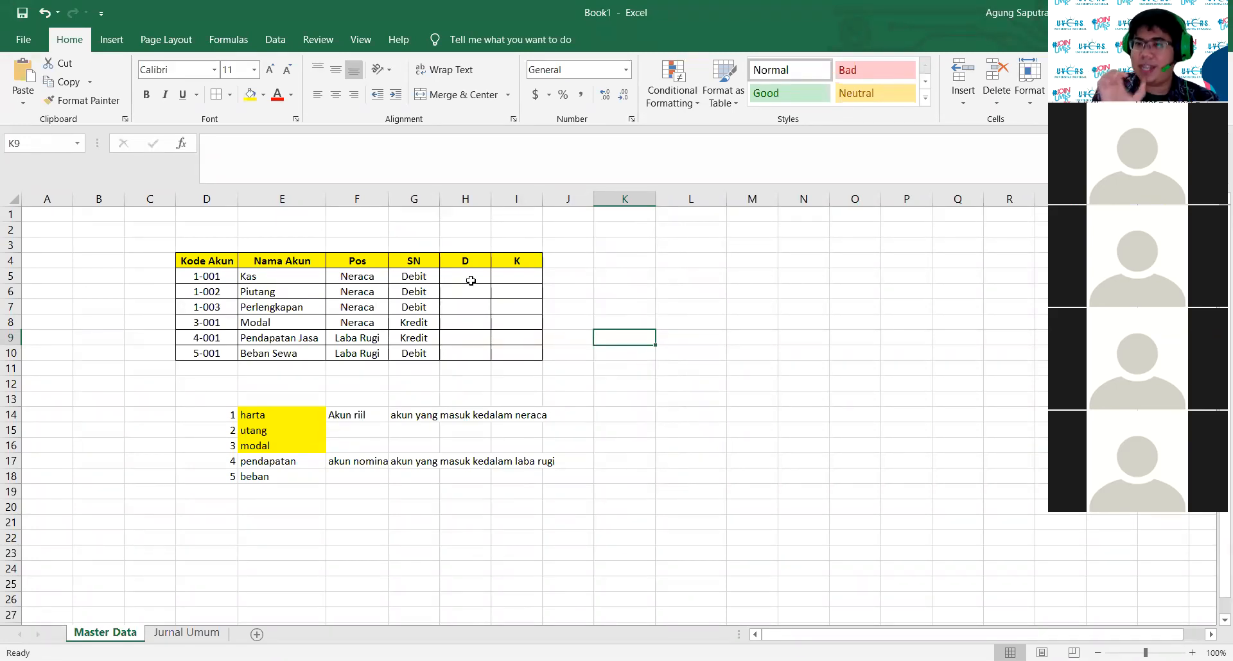
pyautogui.moveTo(482, 277); pyautogui.dragTo(508, 340)
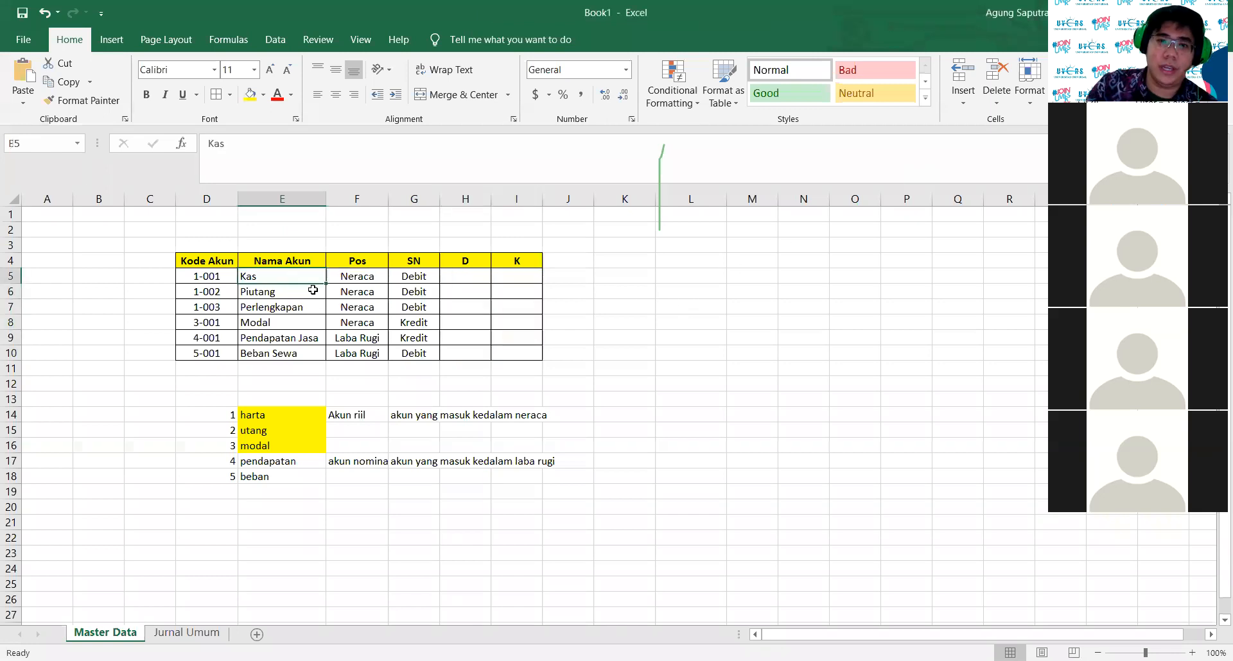
pyautogui.click(362, 299)
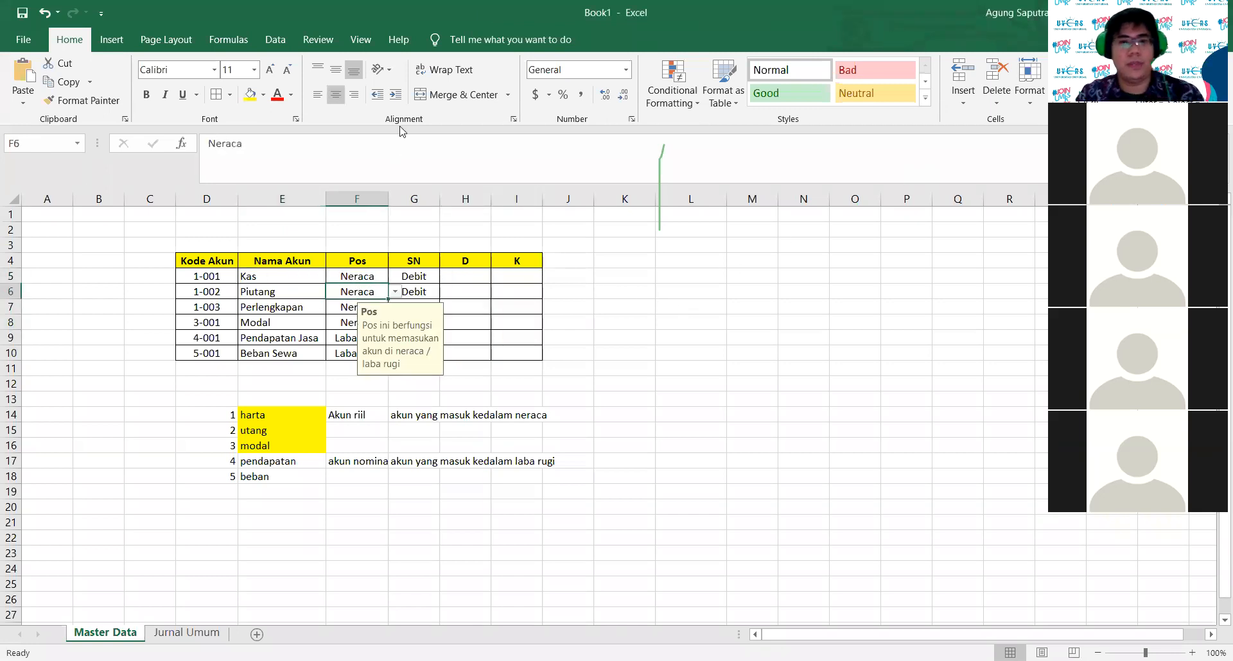
pyautogui.click(628, 278)
pyautogui.moveTo(205, 260); pyautogui.dragTo(520, 261)
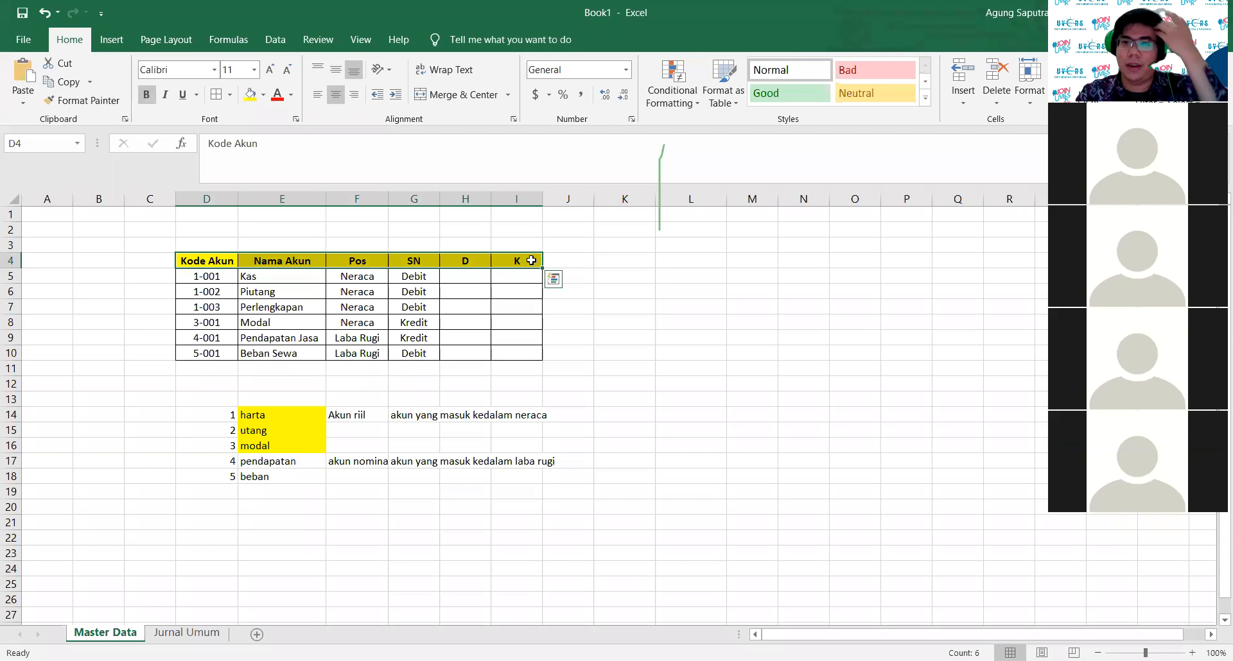
pyautogui.click(615, 285)
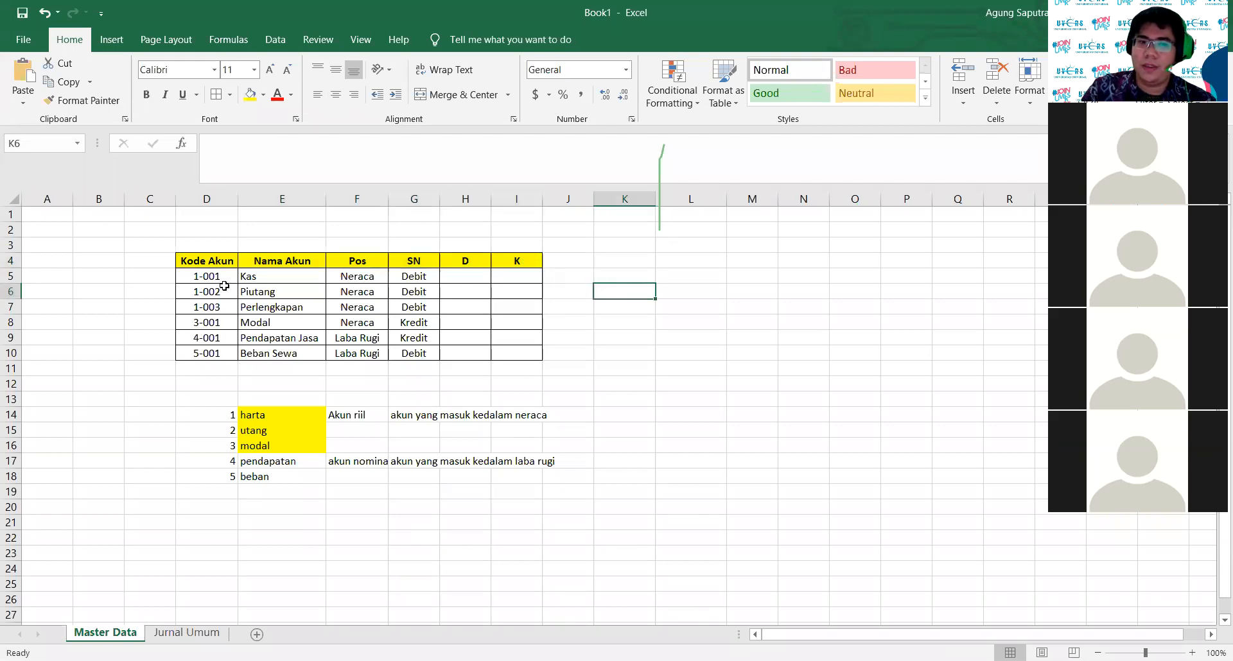
pyautogui.click(495, 275)
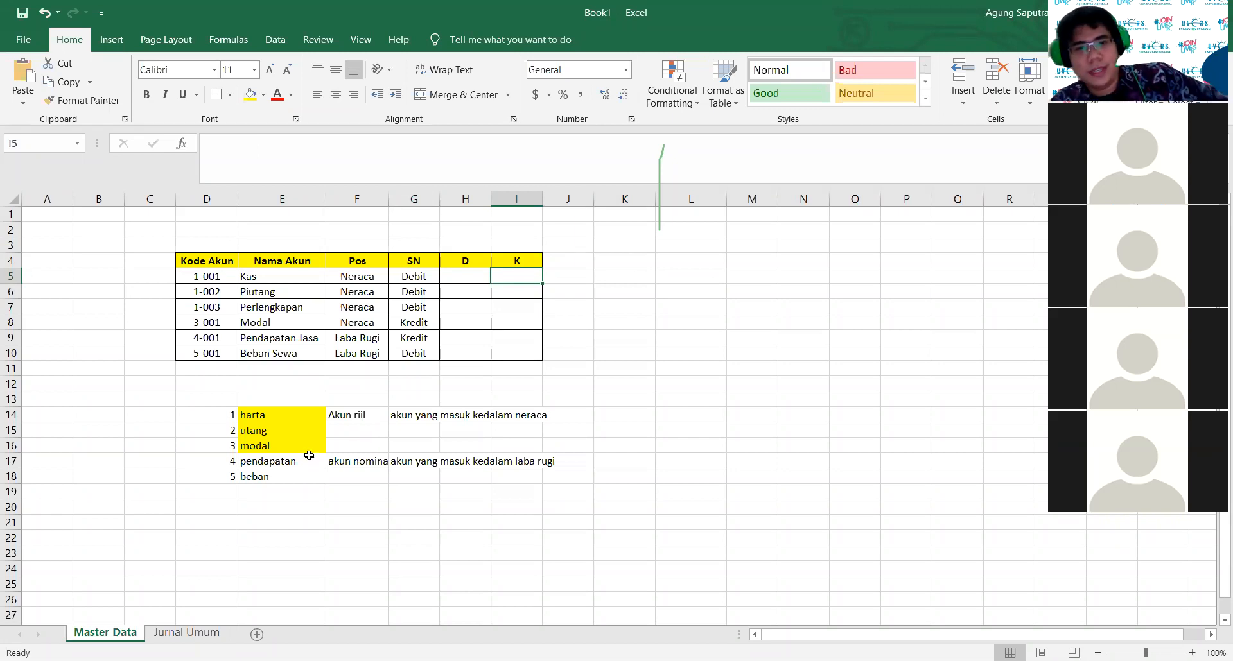
# Step: Inspect the border settings in Format Cells for the account table D4:I10 without applying changes
pyautogui.moveTo(197, 261); pyautogui.dragTo(517, 354)
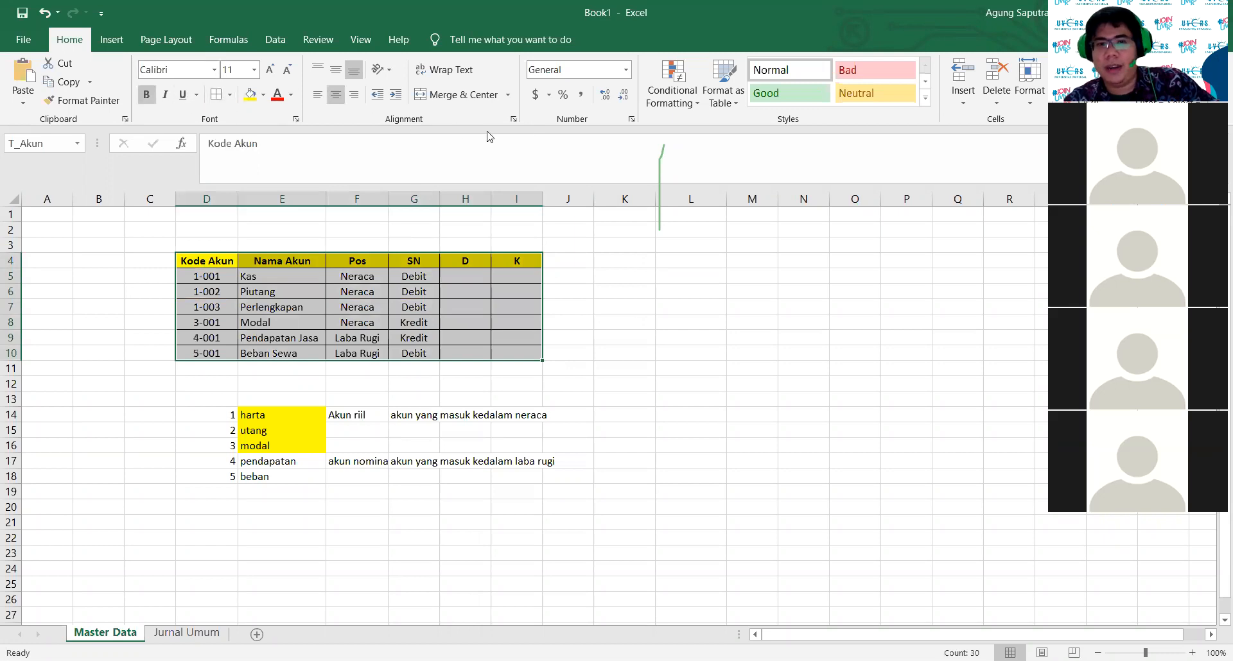
pyautogui.hotkey('ctrl', '1')
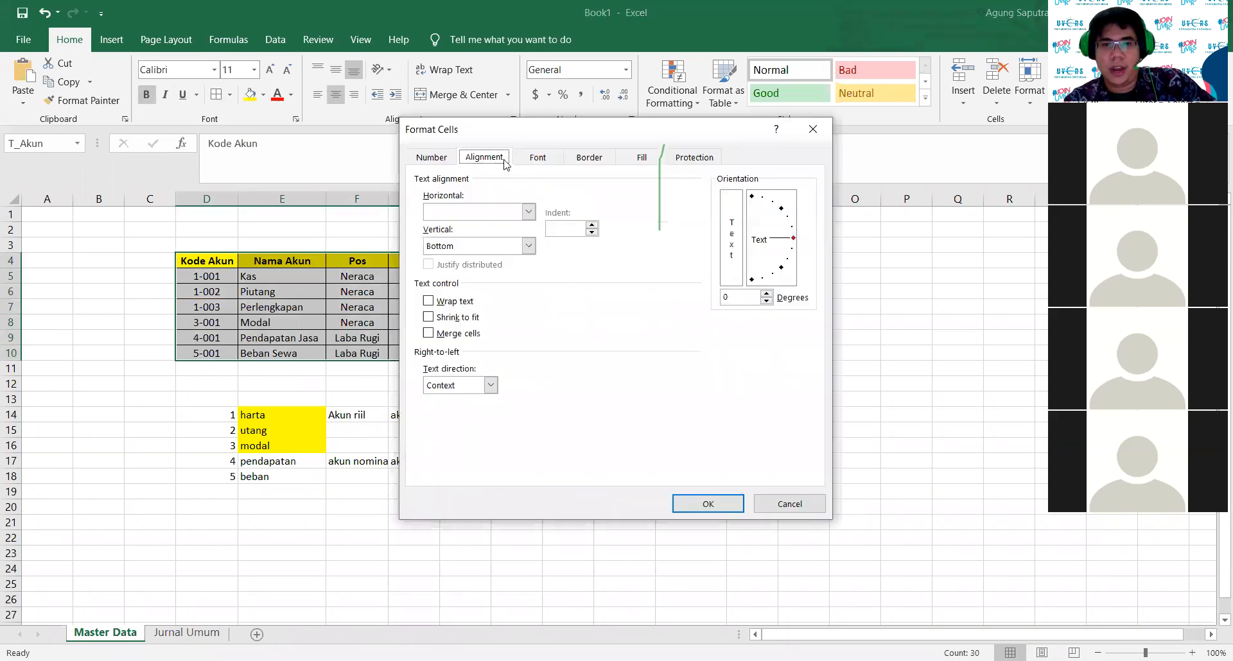
pyautogui.click(588, 158)
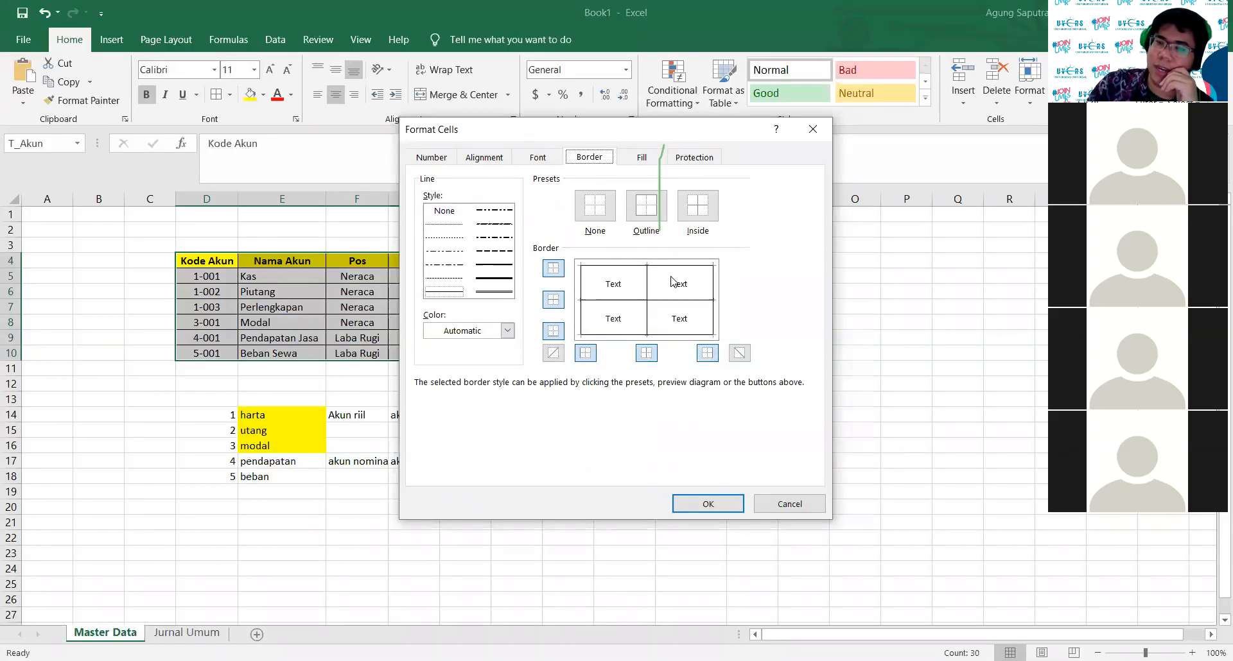
pyautogui.click(789, 505)
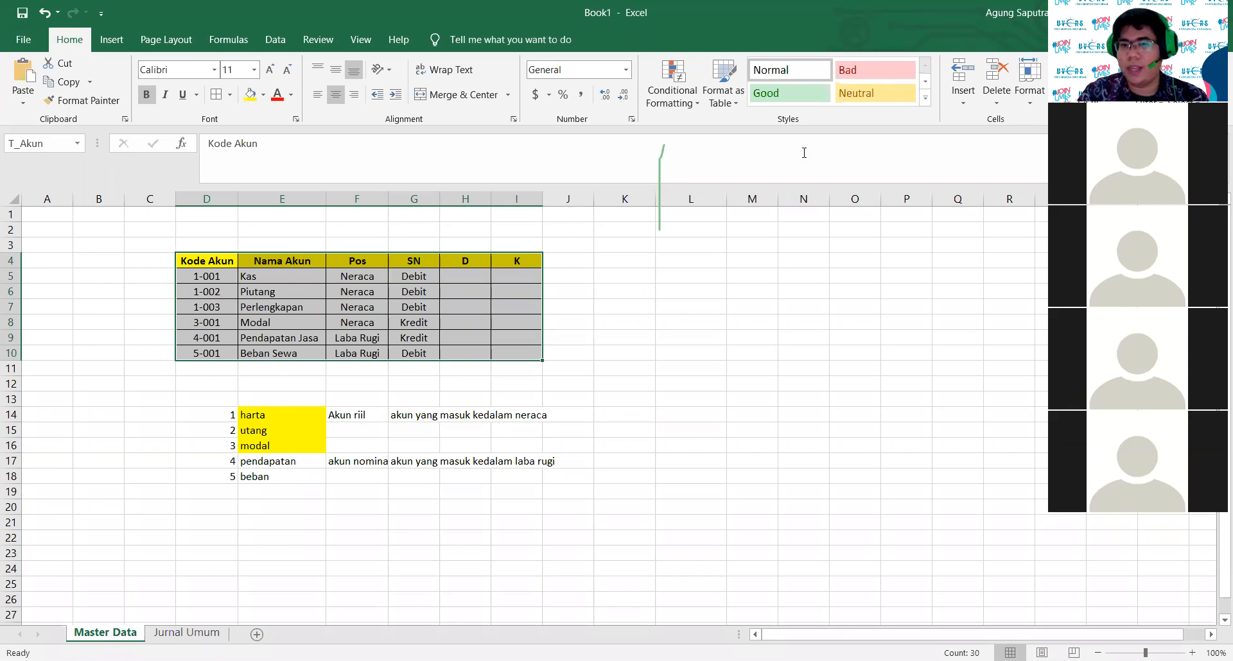
# Step: Enter the transaction description "membayar air" in E14 of the Jurnal Umum sheet
pyautogui.click(278, 292)
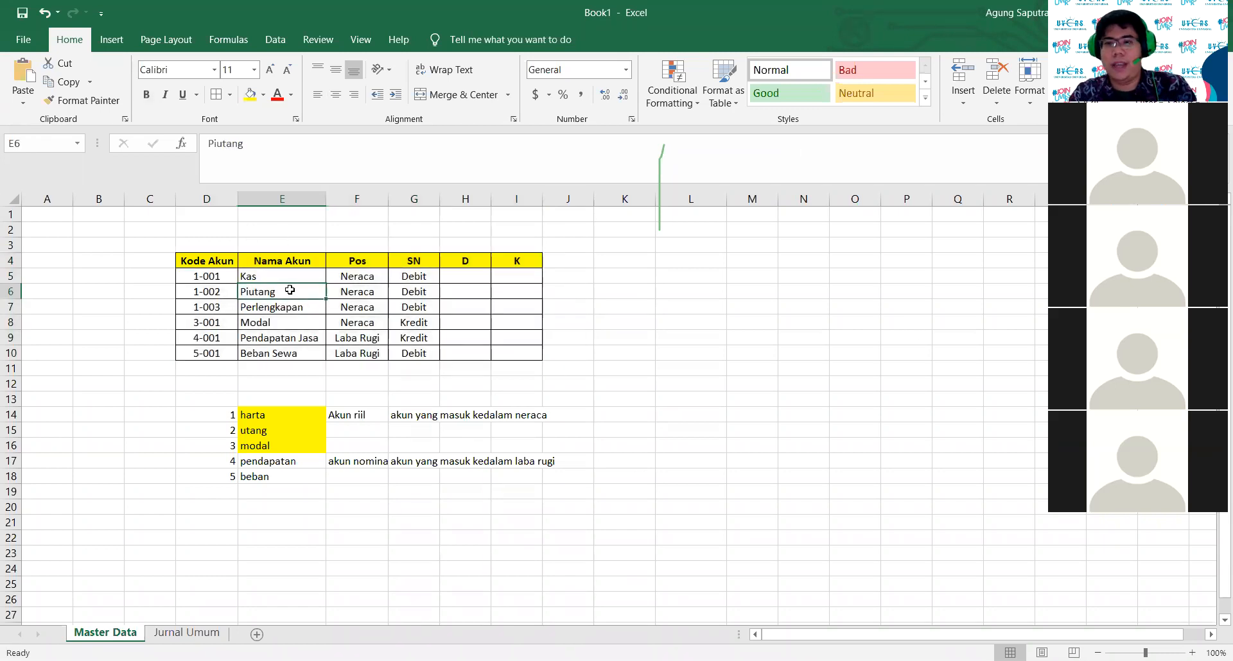
pyautogui.click(186, 632)
pyautogui.click(300, 443)
pyautogui.click(291, 416)
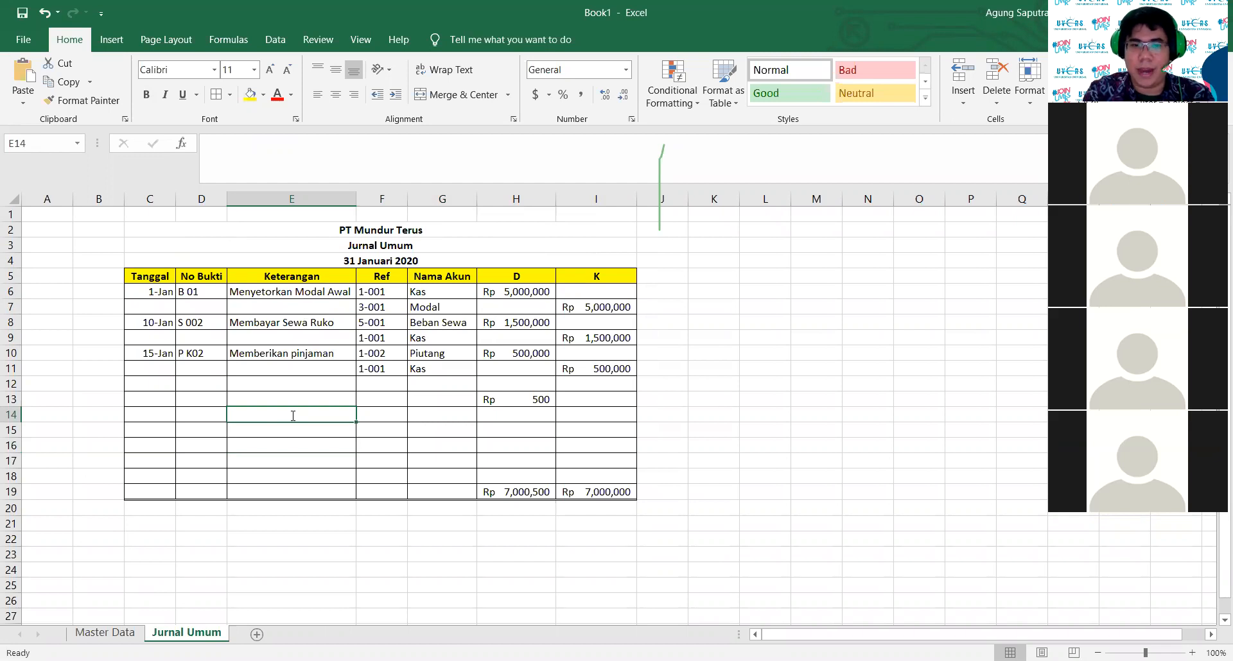
pyautogui.write('membayar air')
pyautogui.press('Return')
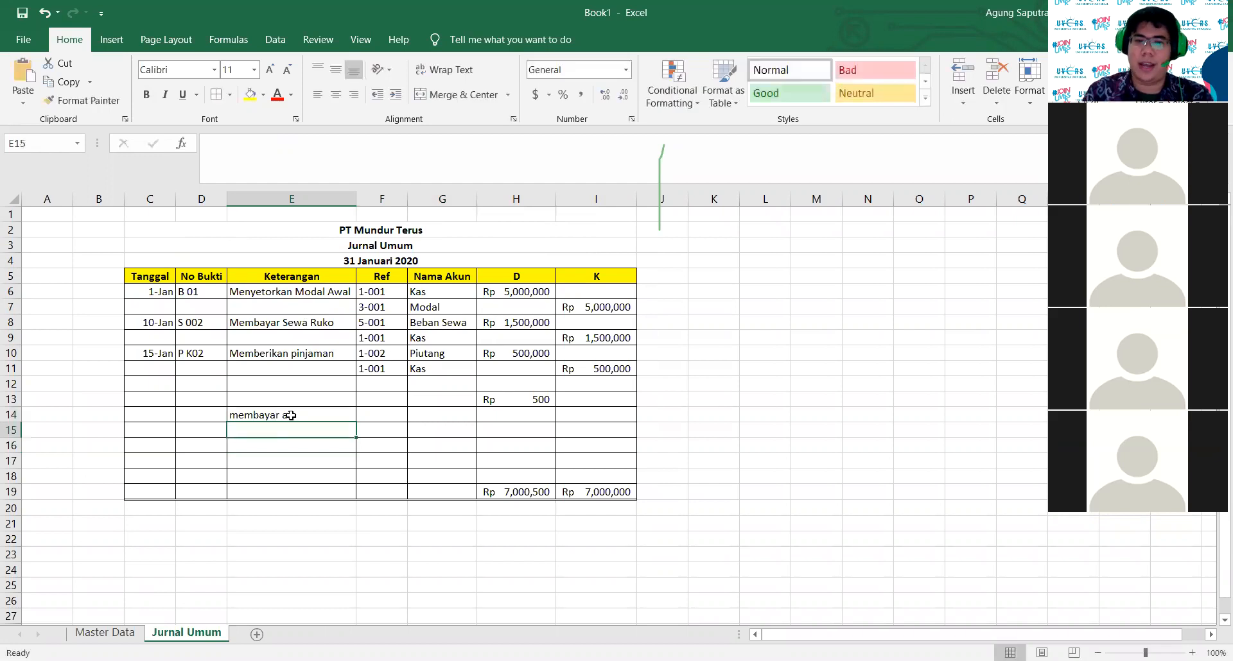
pyautogui.press('Right')
pyautogui.press('Up')
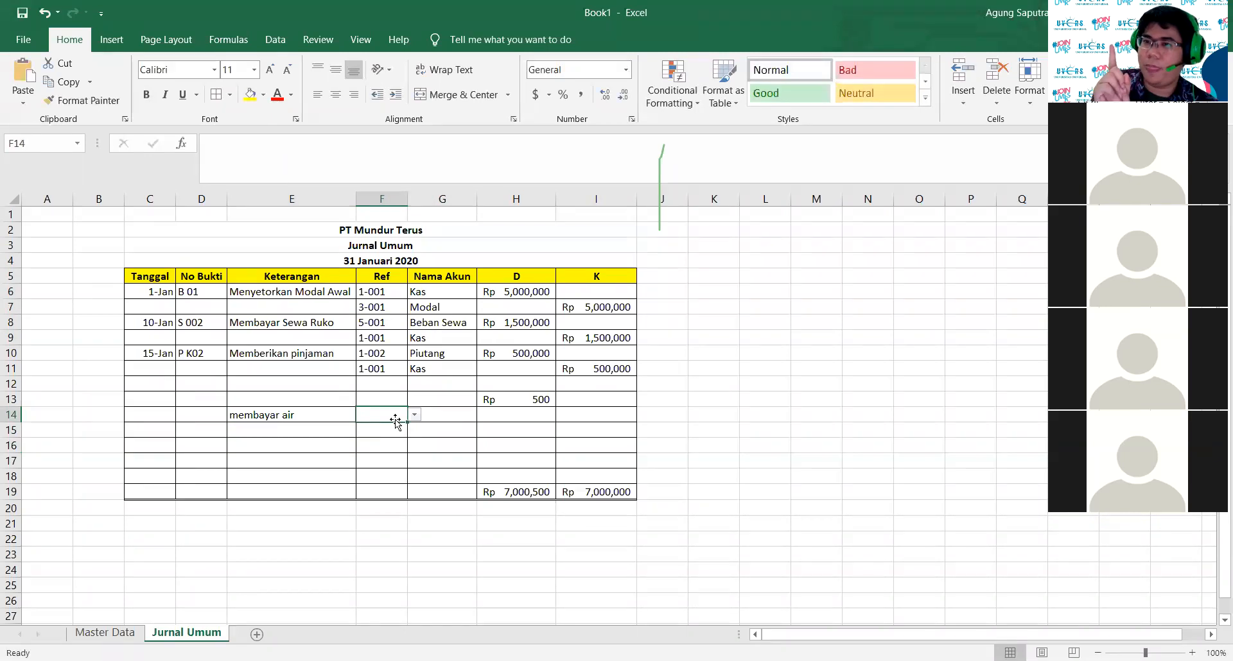
pyautogui.click(275, 415)
pyautogui.moveTo(295, 309); pyautogui.dragTo(287, 421)
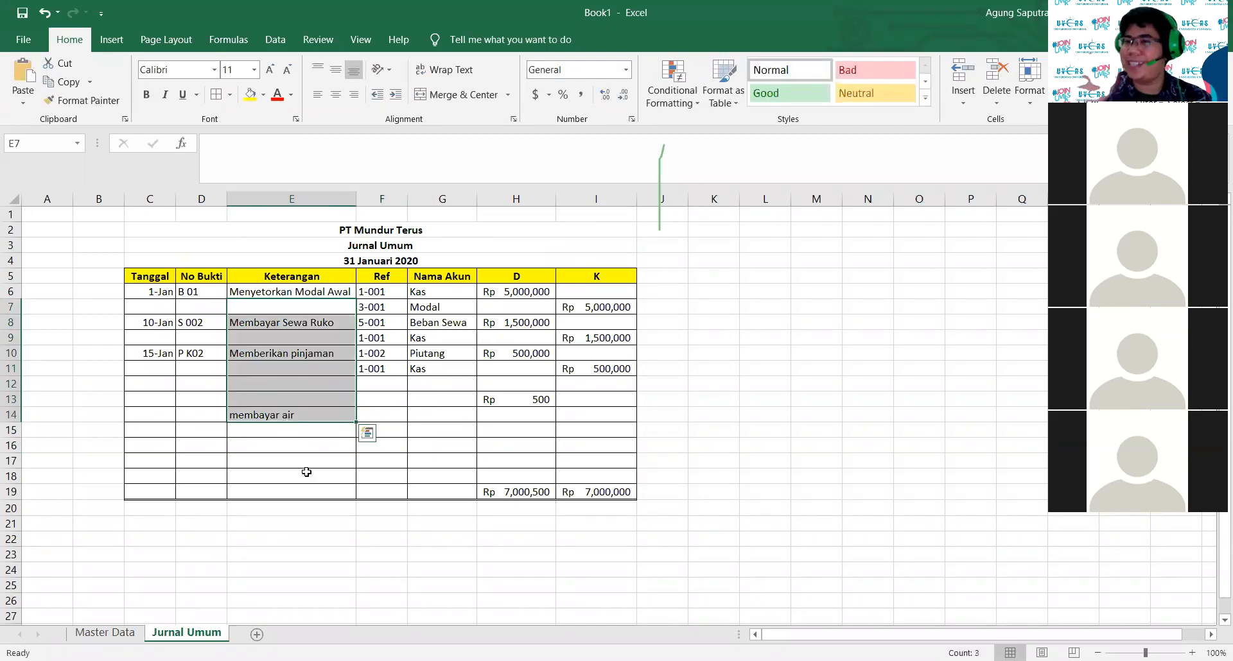